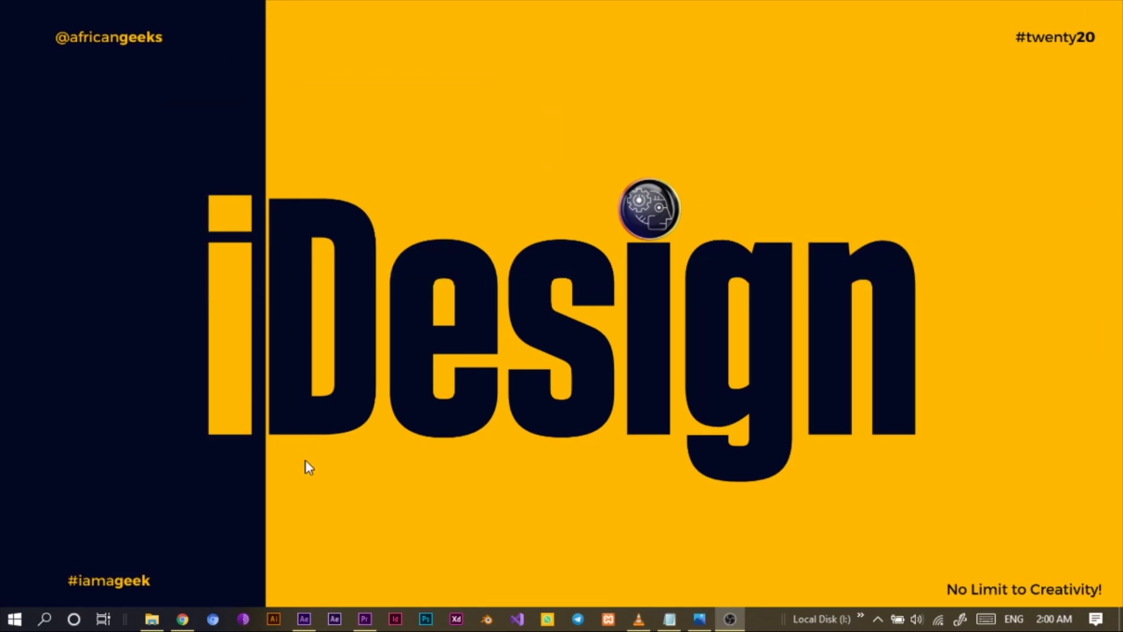
# Switch to Chrome and look through the Google image results for "brain".
pyautogui.click(183, 621)
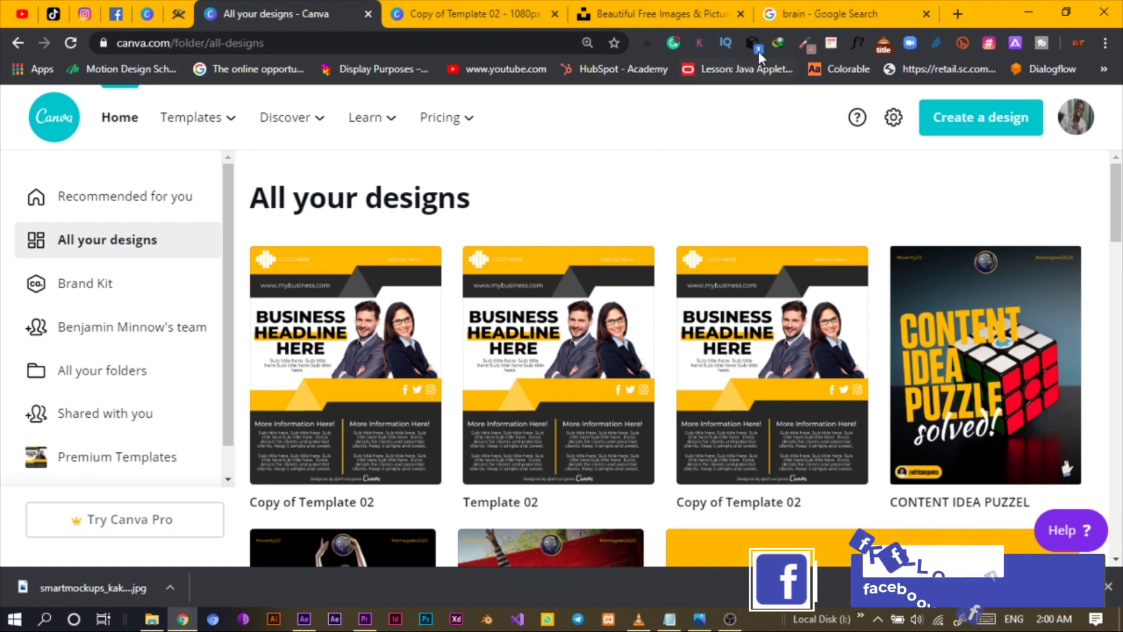
pyautogui.hotkey('ctrl', '9')
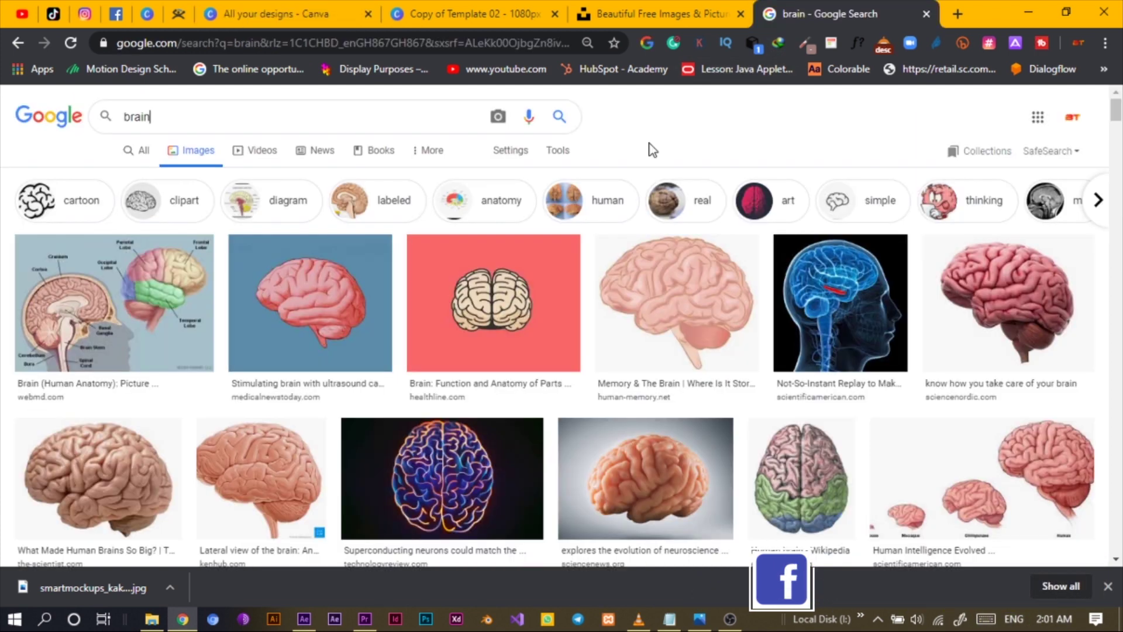
pyautogui.moveTo(1116, 111); pyautogui.dragTo(1119, 134)
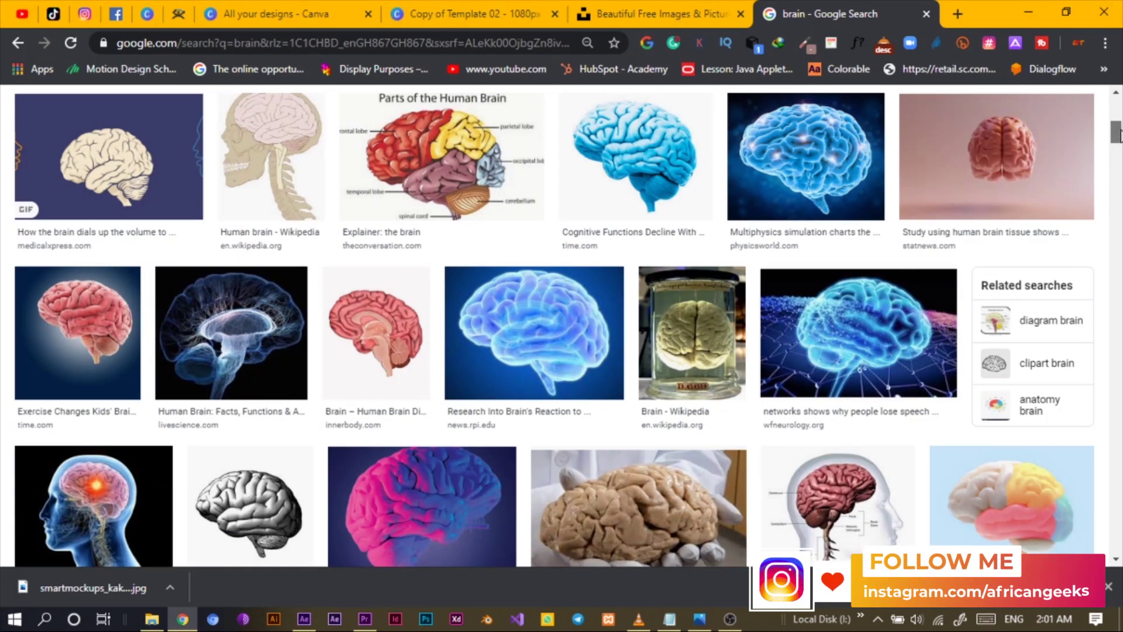
pyautogui.moveTo(1118, 133); pyautogui.dragTo(1119, 134)
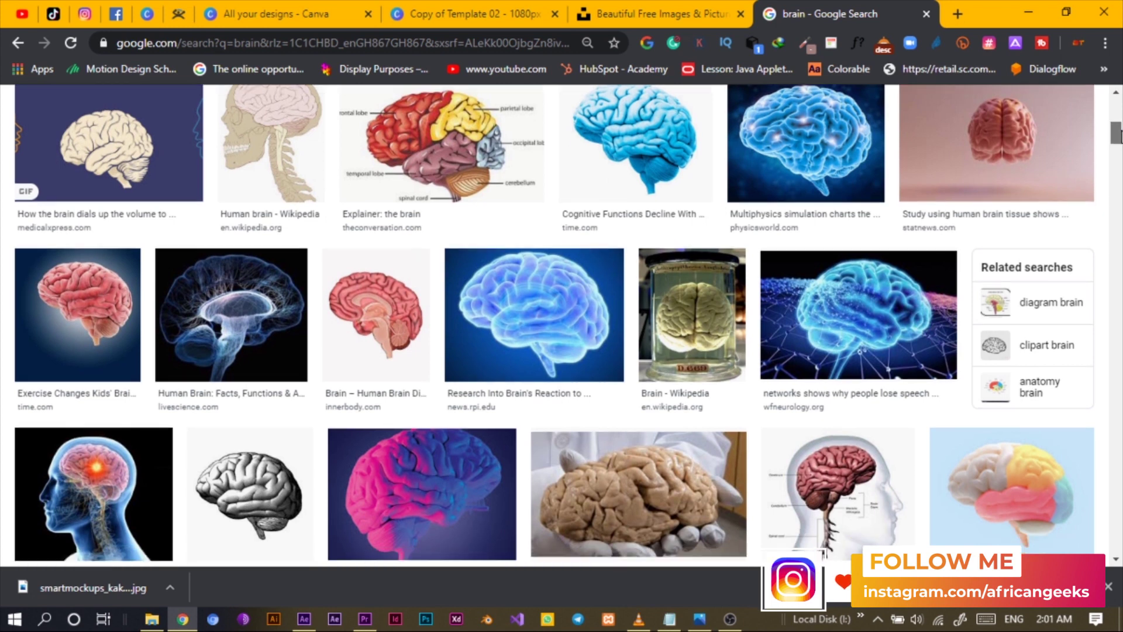
pyautogui.moveTo(1119, 134); pyautogui.dragTo(1118, 136)
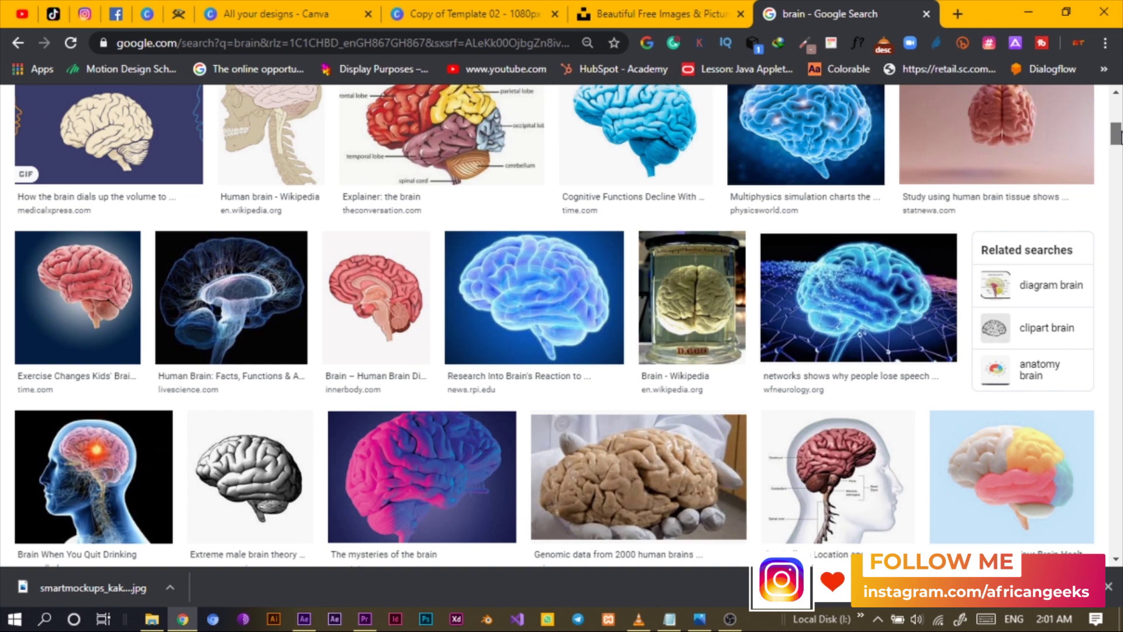
pyautogui.moveTo(1119, 136); pyautogui.dragTo(1117, 111)
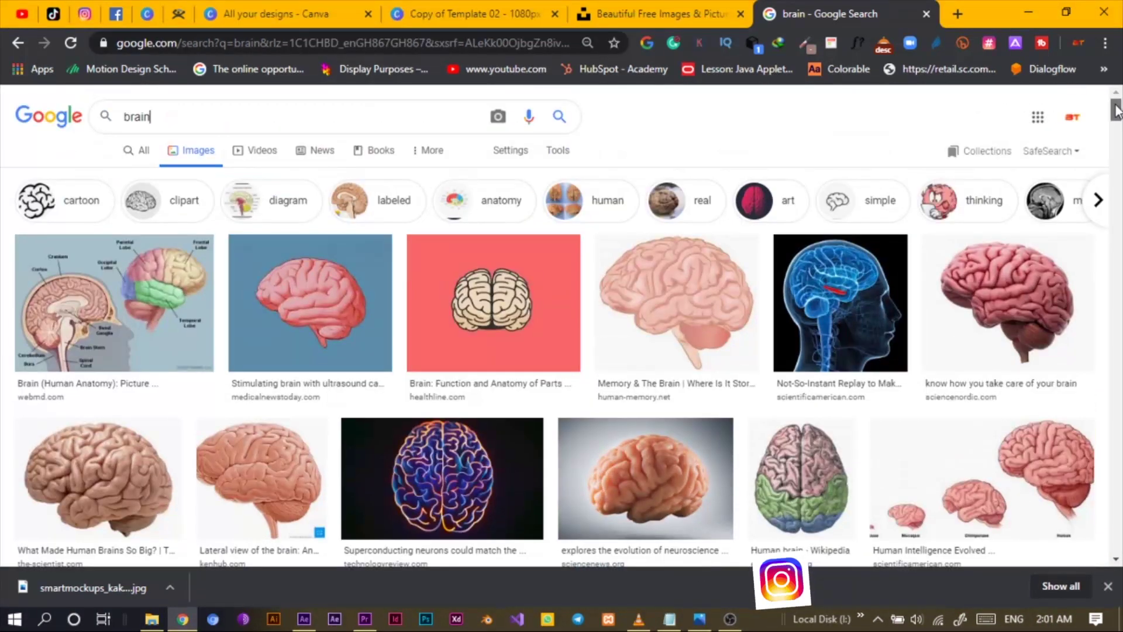
pyautogui.hotkey('ctrl', 'a')
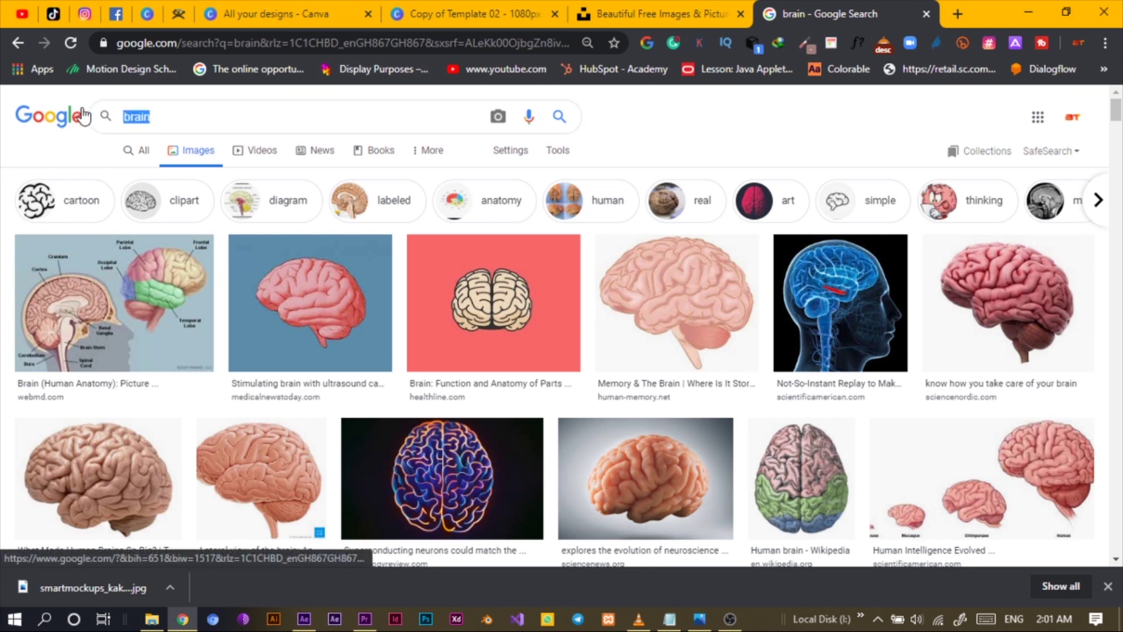
pyautogui.write('braine')
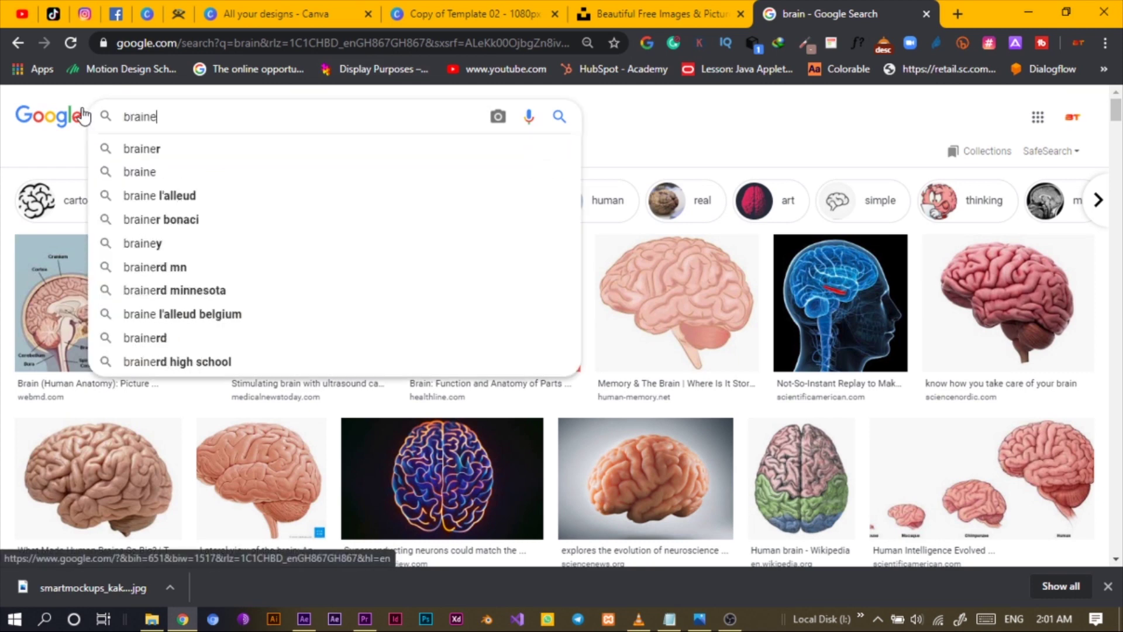
pyautogui.write('r.com')
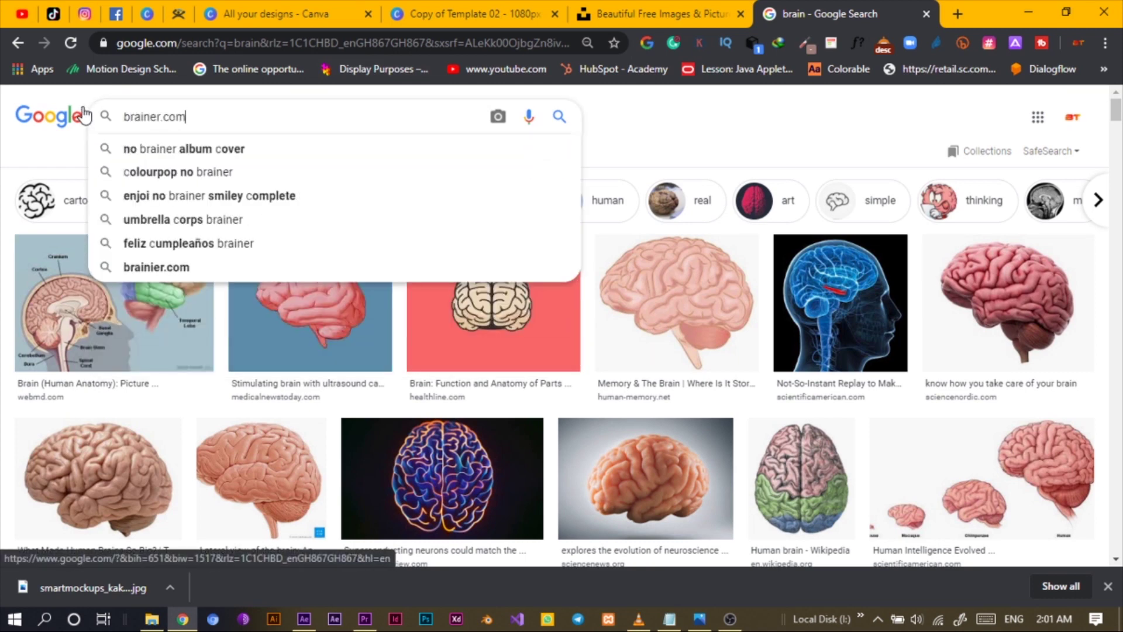
pyautogui.press('BackSpace')
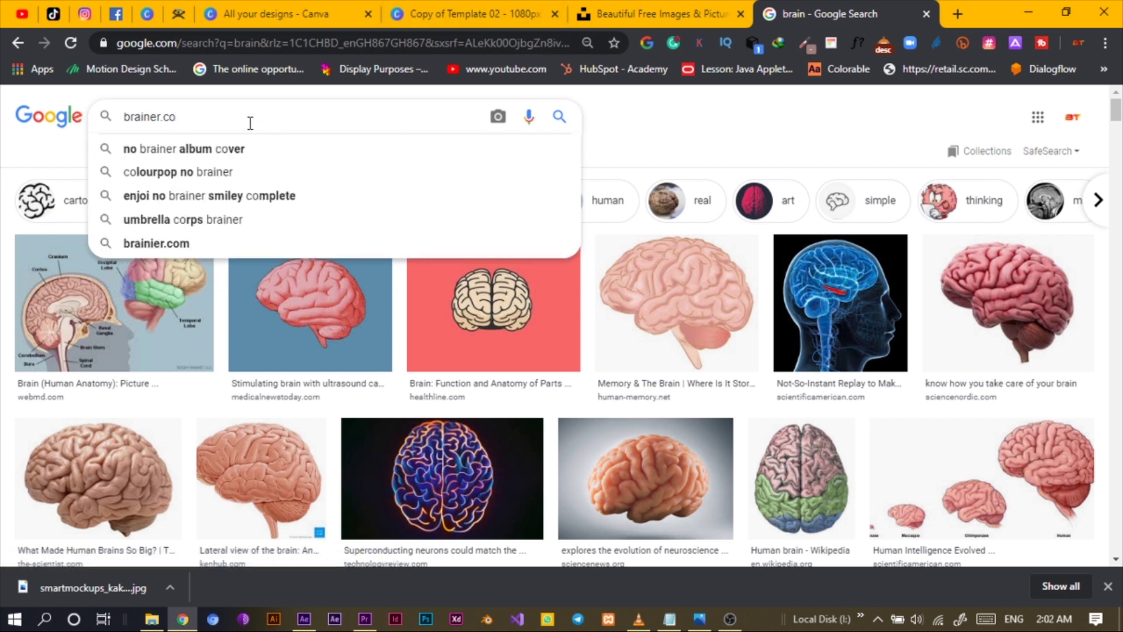
pyautogui.moveTo(179, 116); pyautogui.dragTo(81, 119)
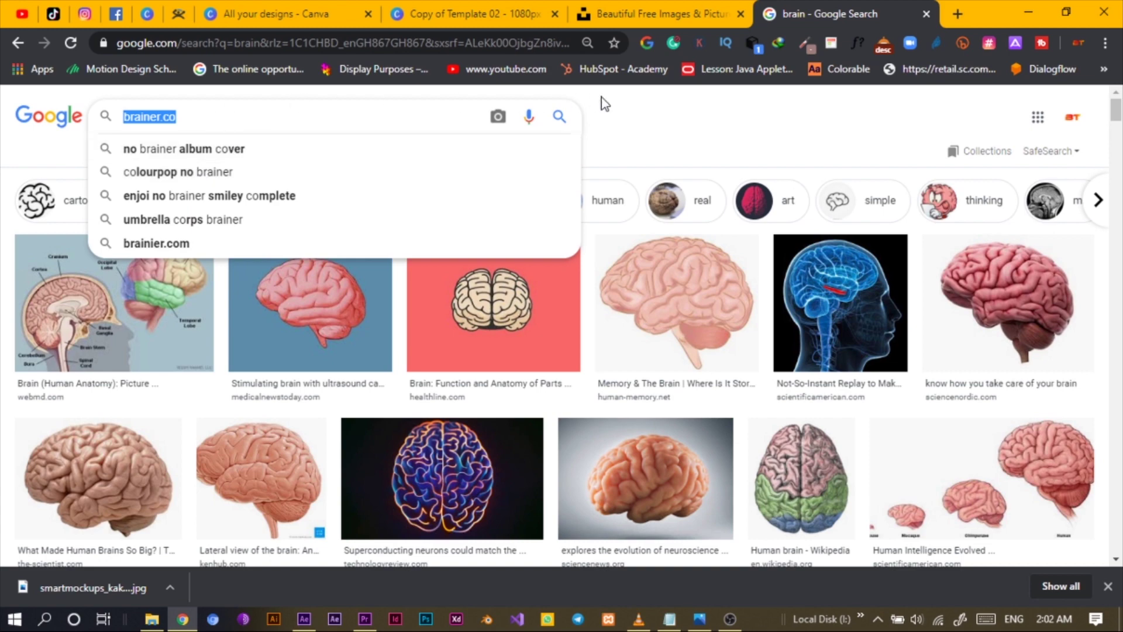
pyautogui.press('BackSpace')
pyautogui.click(644, 115)
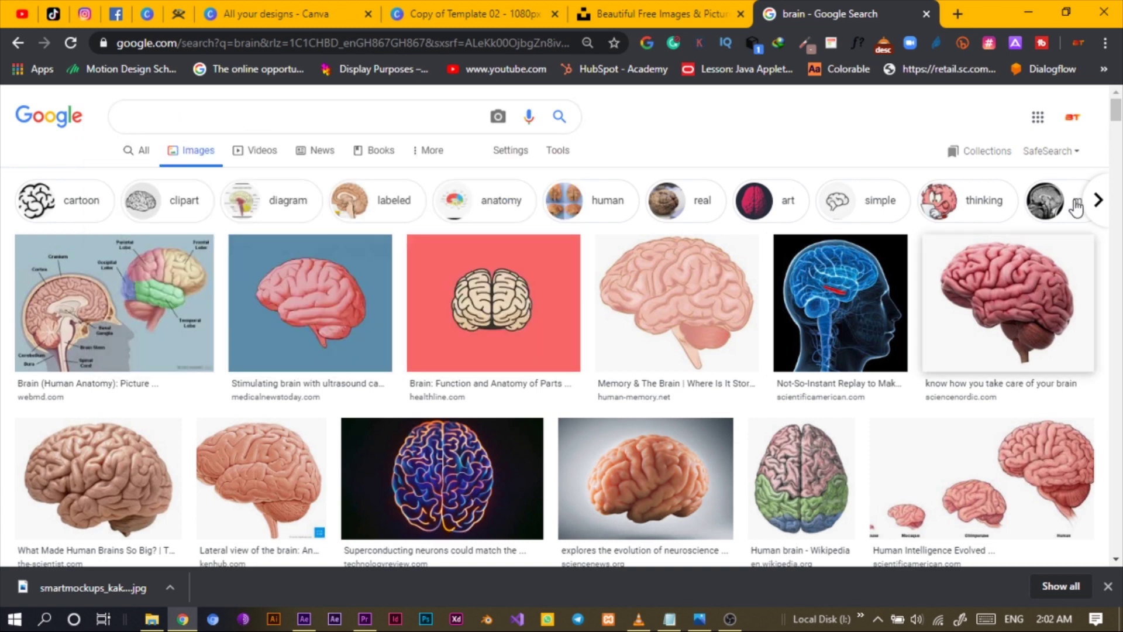
# Browse further brain images and open the preview comparing the mouse brain with the human brain.
pyautogui.moveTo(1116, 116); pyautogui.dragTo(1117, 159)
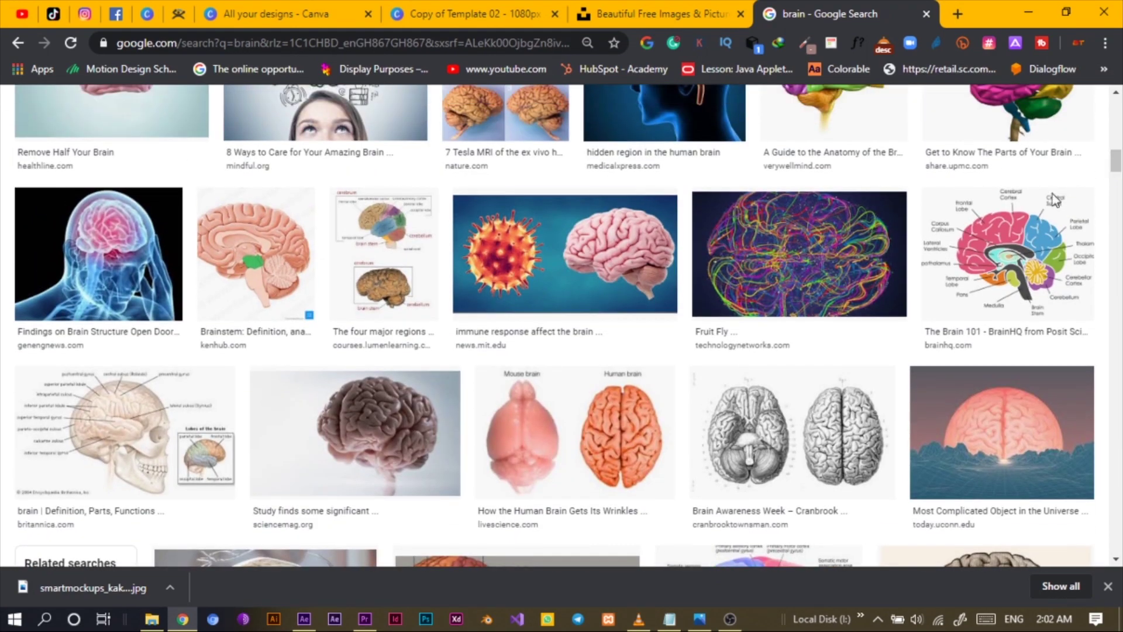
pyautogui.click(642, 440)
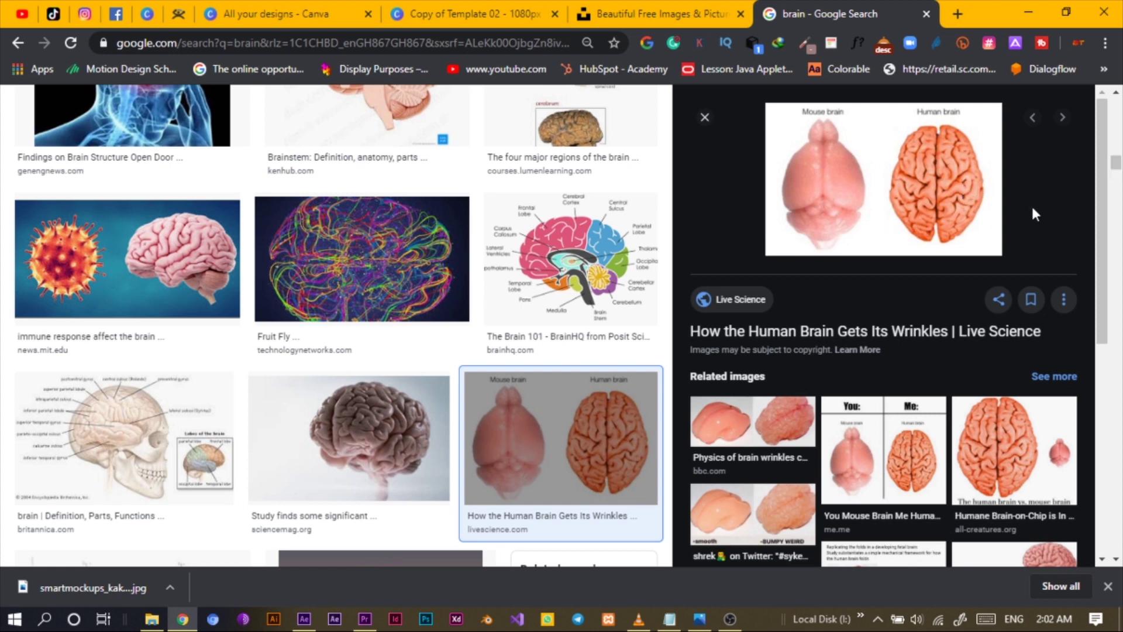
pyautogui.moveTo(1117, 174); pyautogui.dragTo(1117, 224)
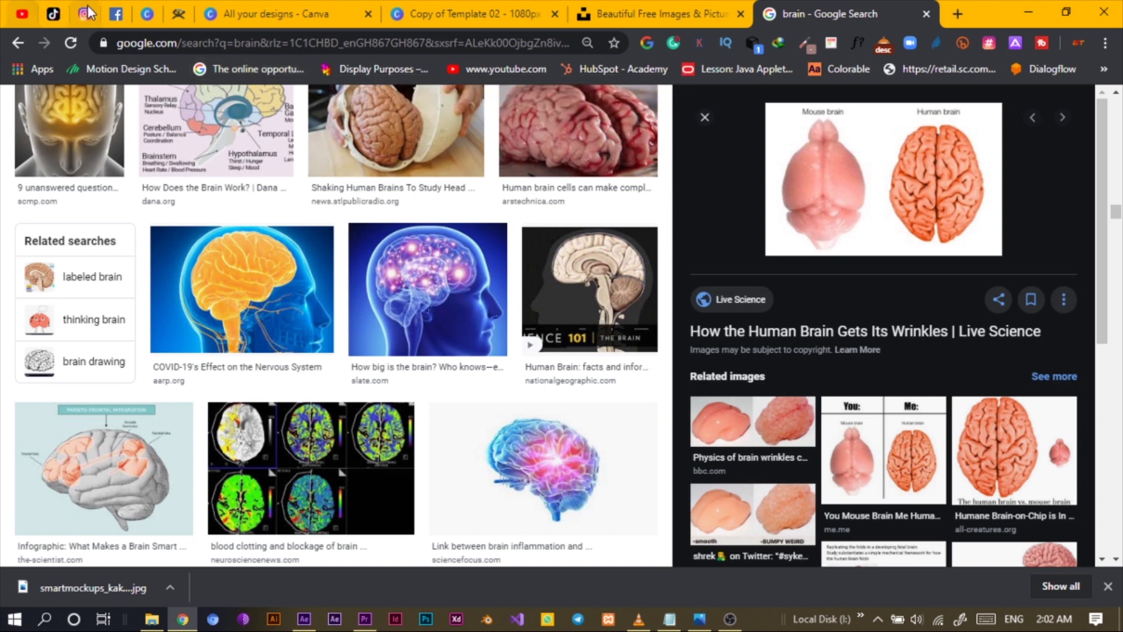
# Switch to Canva, open the overview of all designs and dismiss the browser's downloads bar.
pyautogui.click(147, 14)
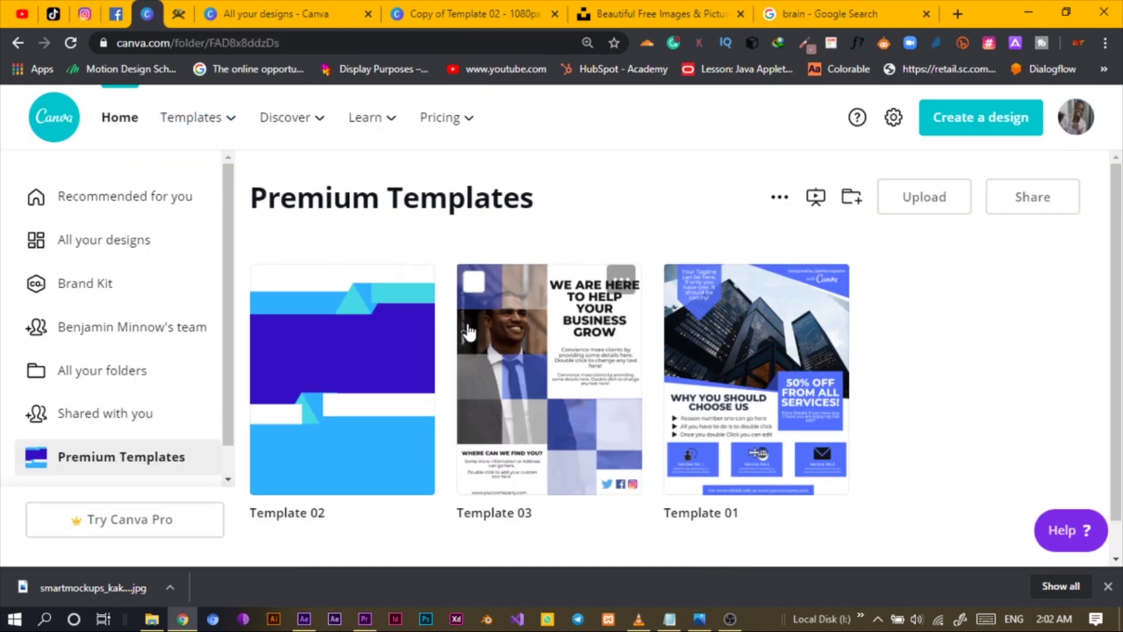
pyautogui.click(94, 205)
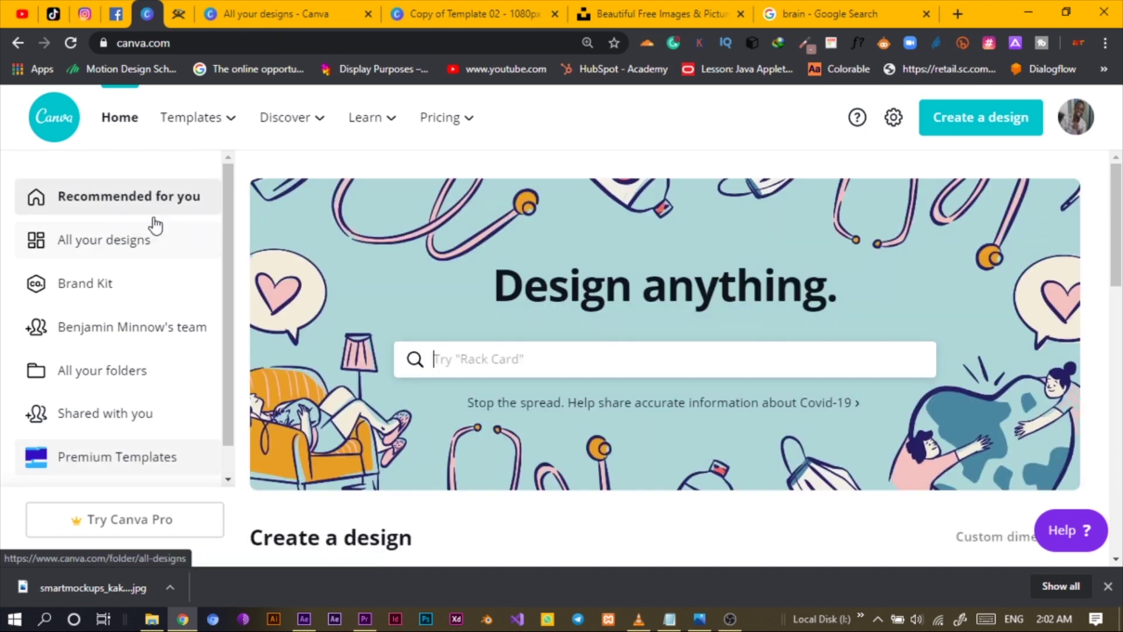
pyautogui.click(97, 250)
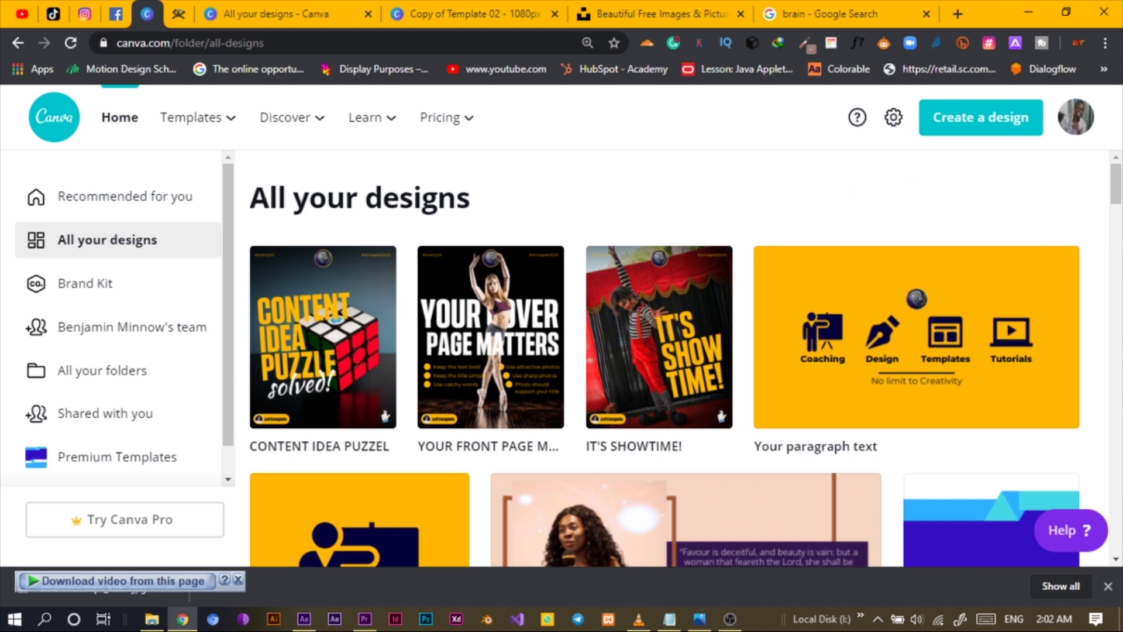
pyautogui.click(1107, 586)
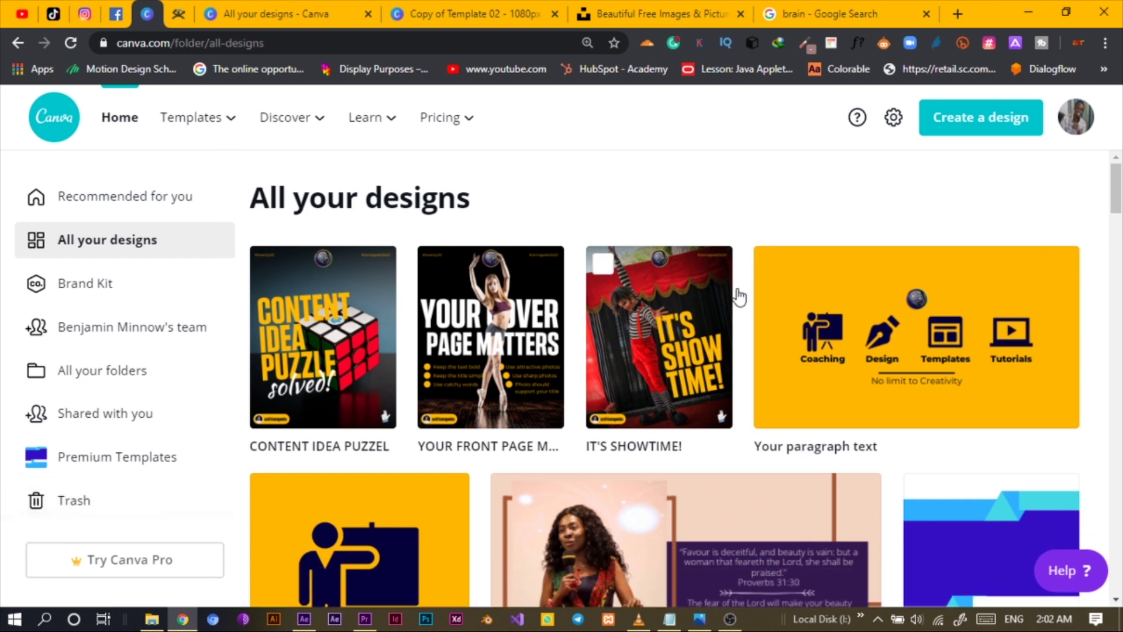
# Create a new design with custom dimensions of 300 × 300 px.
pyautogui.click(966, 130)
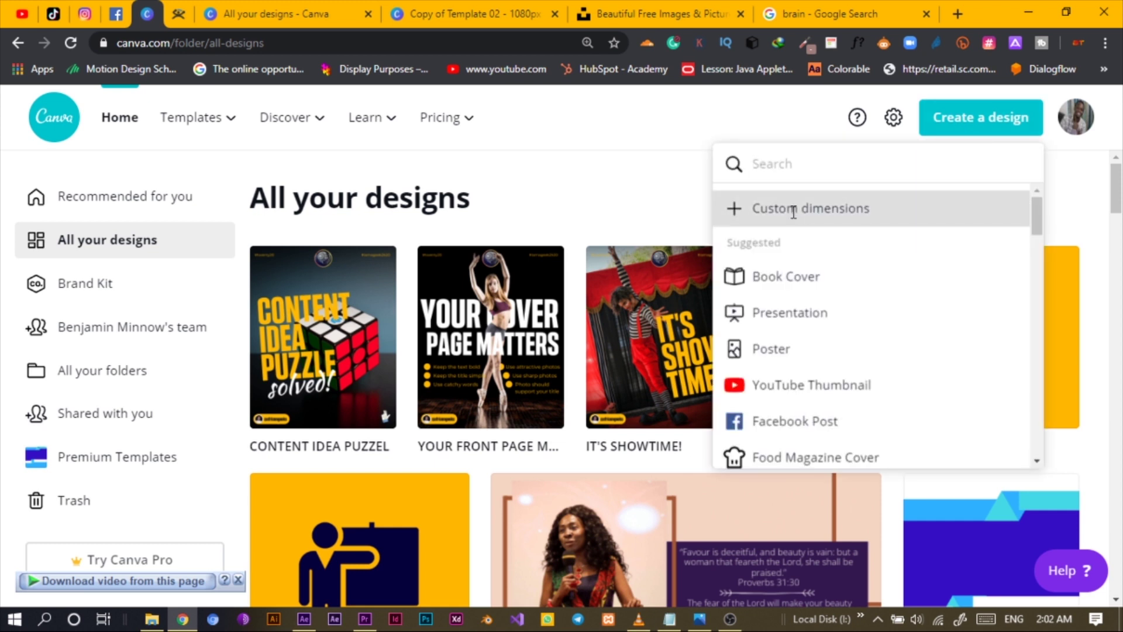
pyautogui.click(792, 209)
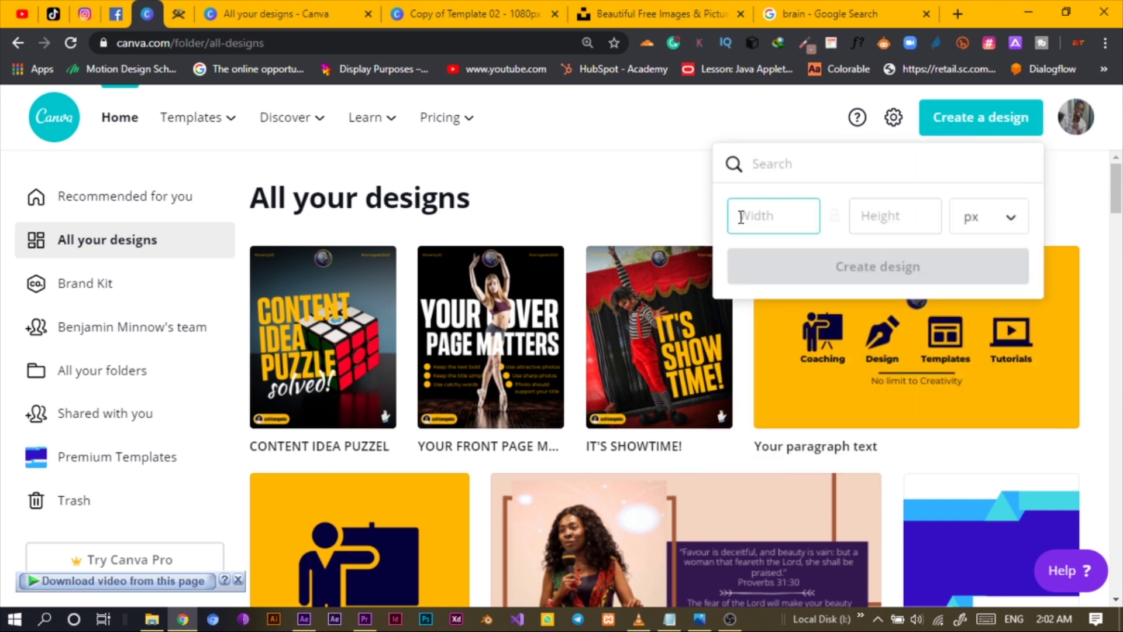
pyautogui.click(889, 226)
pyautogui.write('300')
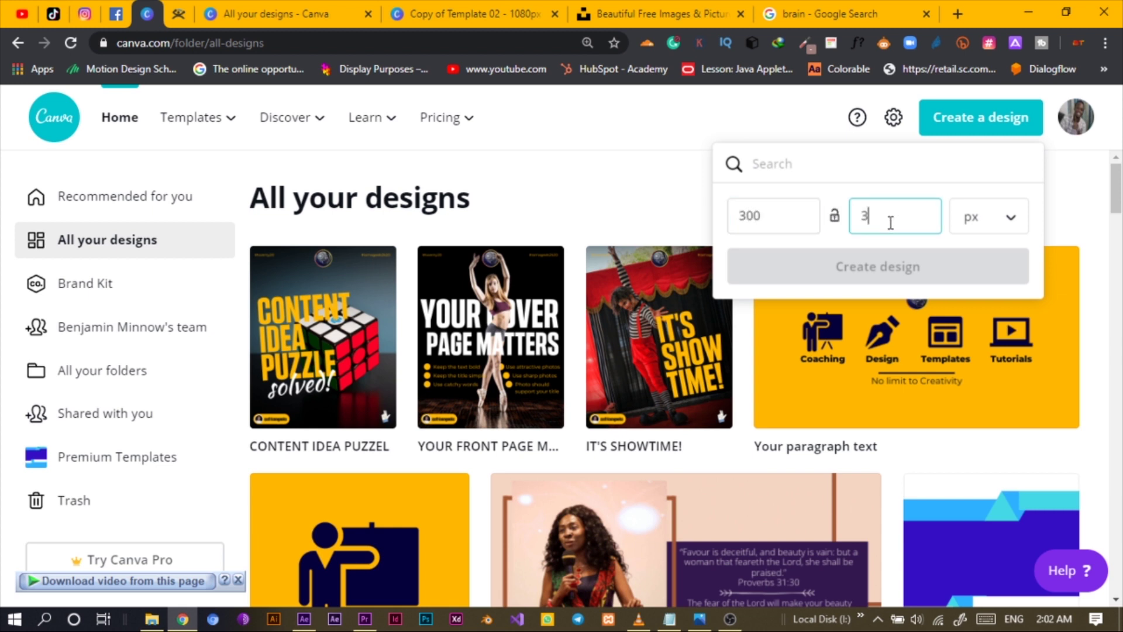
pyautogui.click(913, 268)
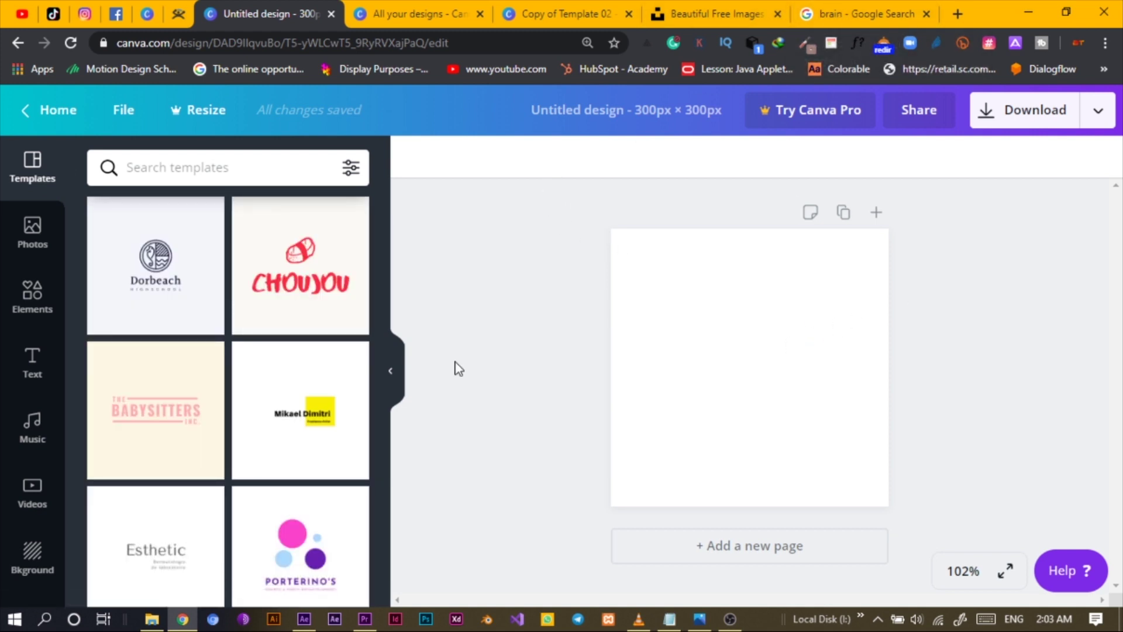
# Add the recently used square element to the blank page and shrink it into a small, narrow vertical bar.
pyautogui.click(28, 323)
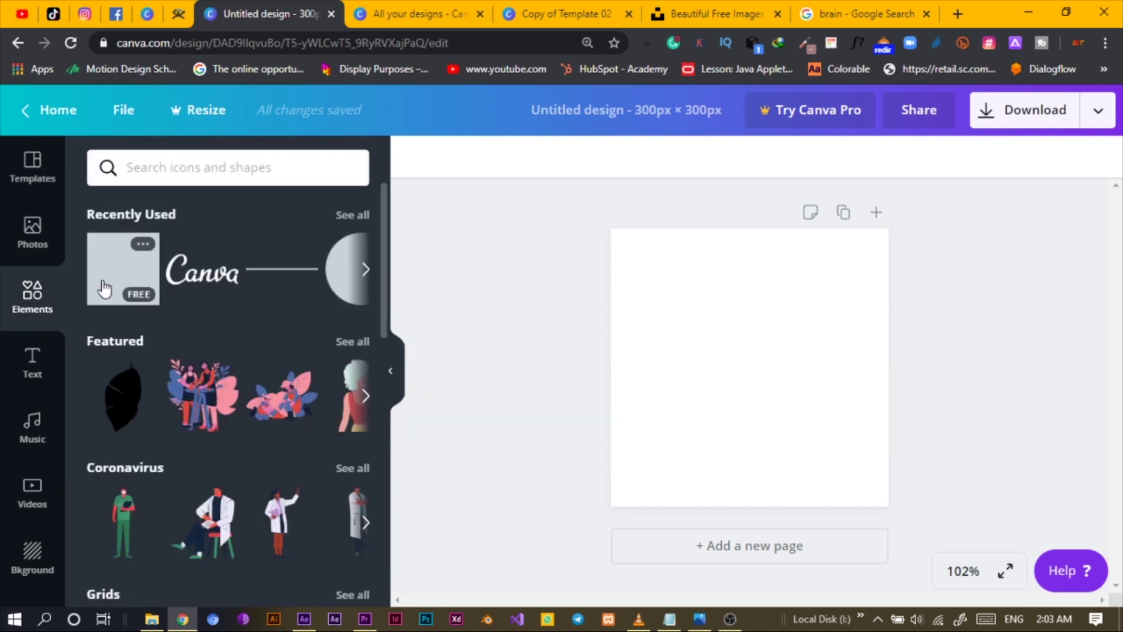
pyautogui.click(97, 280)
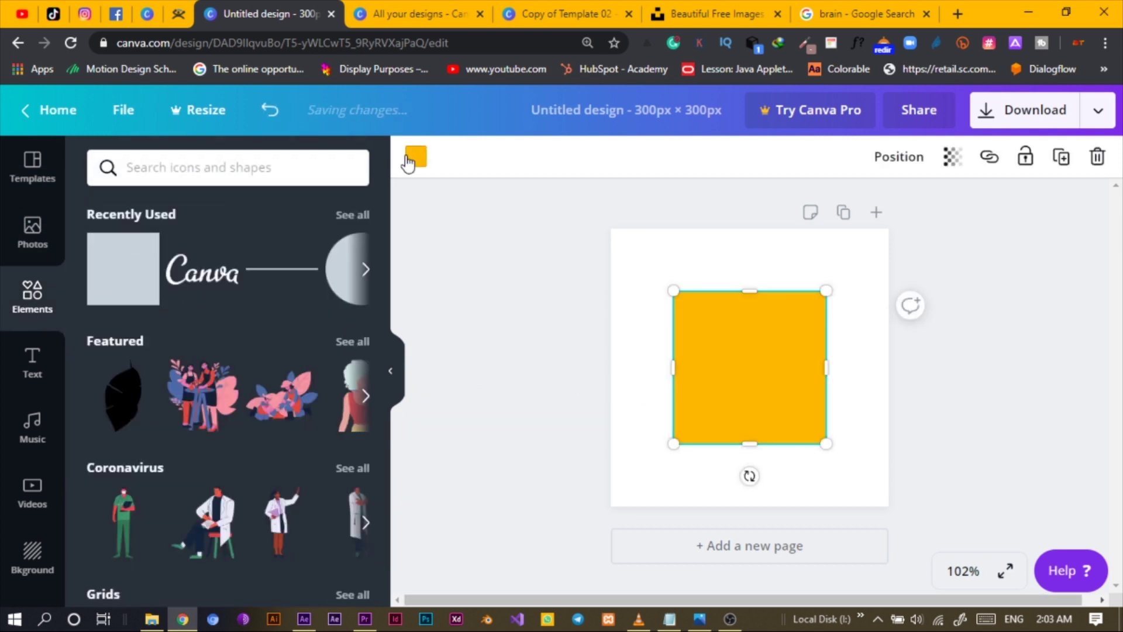
pyautogui.click(408, 162)
pyautogui.press('Escape')
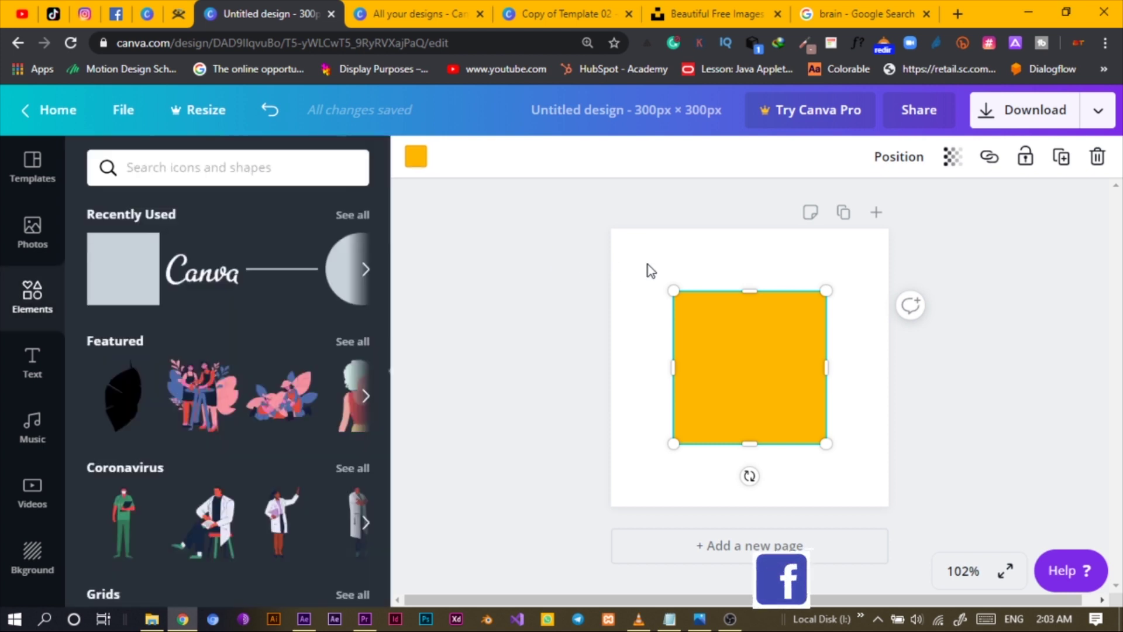
pyautogui.click(647, 265)
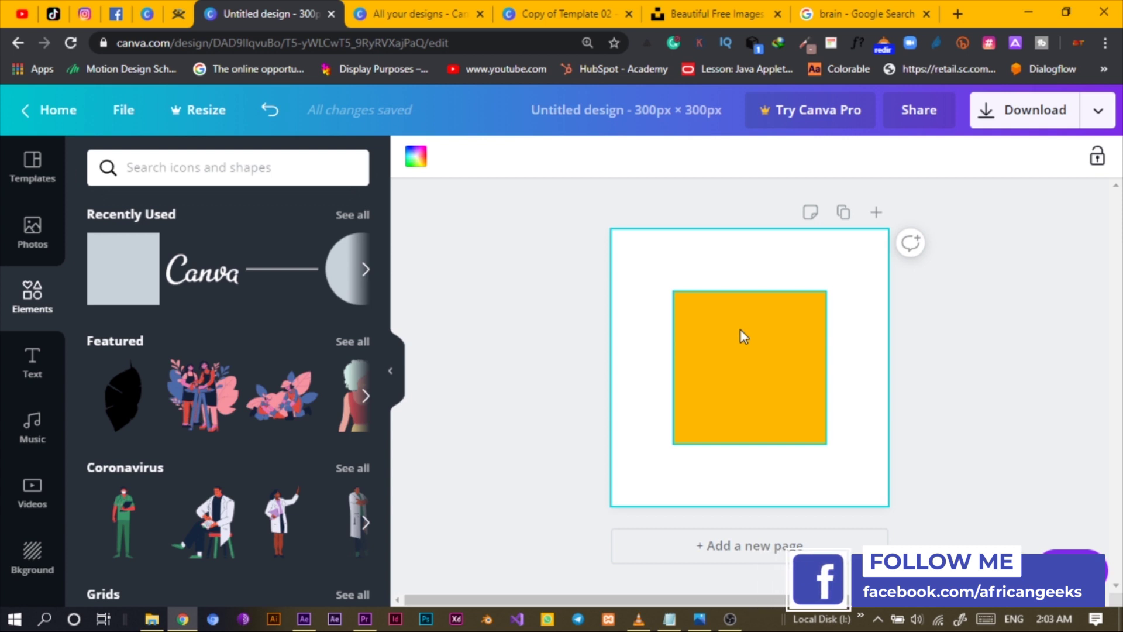
pyautogui.click(772, 358)
pyautogui.moveTo(832, 364); pyautogui.dragTo(707, 358)
pyautogui.moveTo(685, 292); pyautogui.dragTo(686, 367)
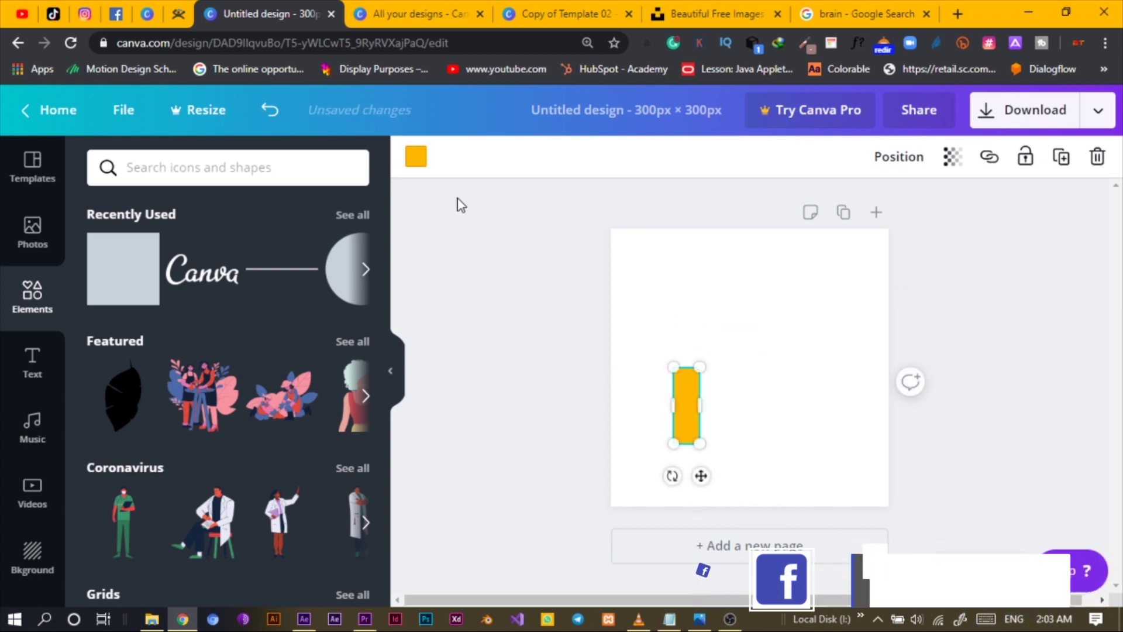
# Recolour the vertical bar with a new blue colour, #0066ff.
pyautogui.click(415, 156)
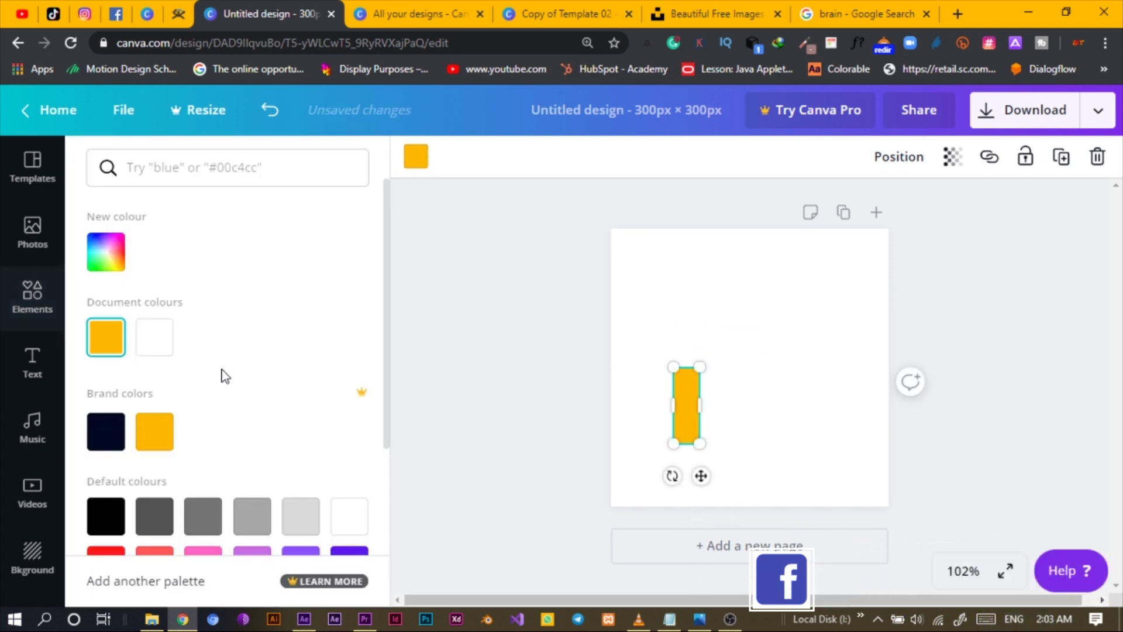
pyautogui.click(106, 272)
pyautogui.moveTo(218, 409); pyautogui.dragTo(246, 425)
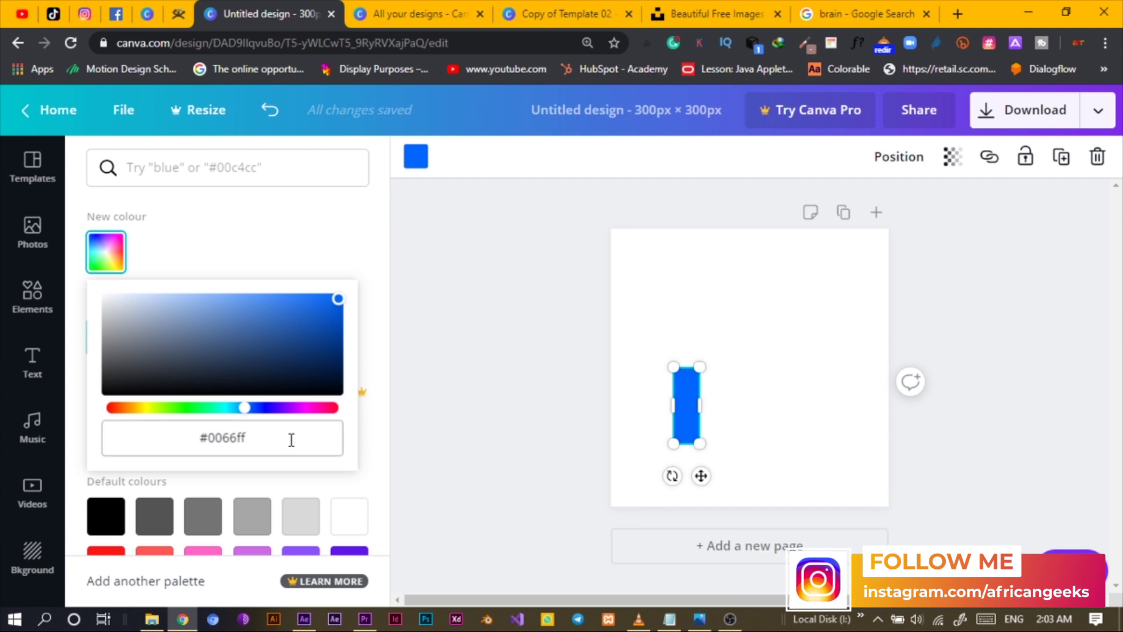
pyautogui.moveTo(151, 431); pyautogui.dragTo(294, 445)
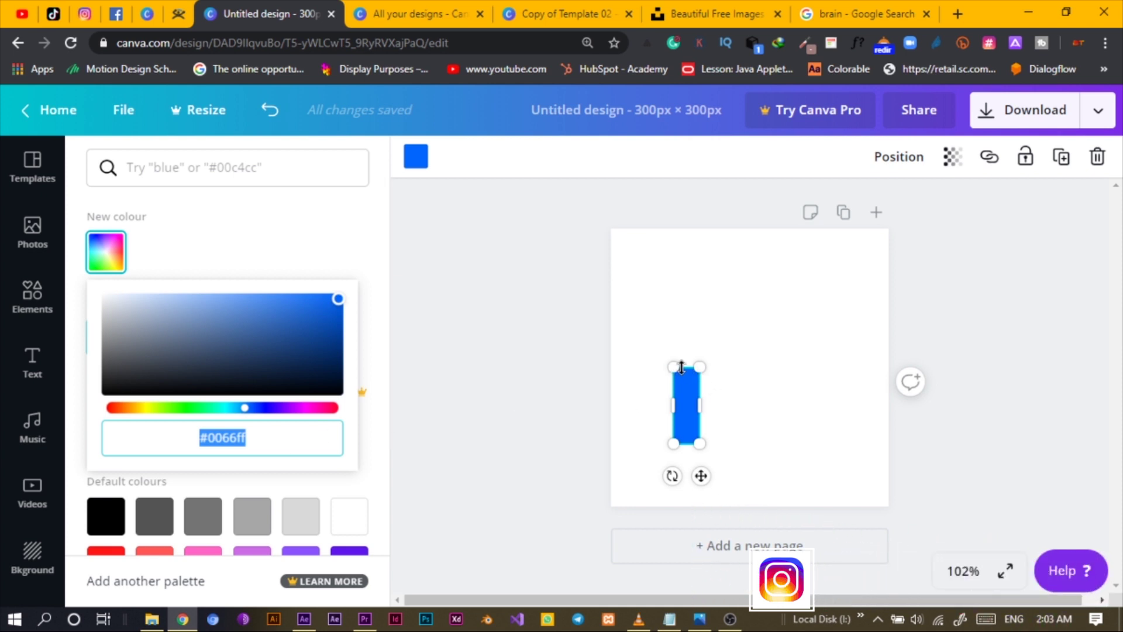
# Make the blue bar slimmer and taller near the page's centre, and place a duplicate level beside it with a narrow gap.
pyautogui.moveTo(700, 475); pyautogui.dragTo(745, 434)
pyautogui.moveTo(723, 362); pyautogui.dragTo(737, 305)
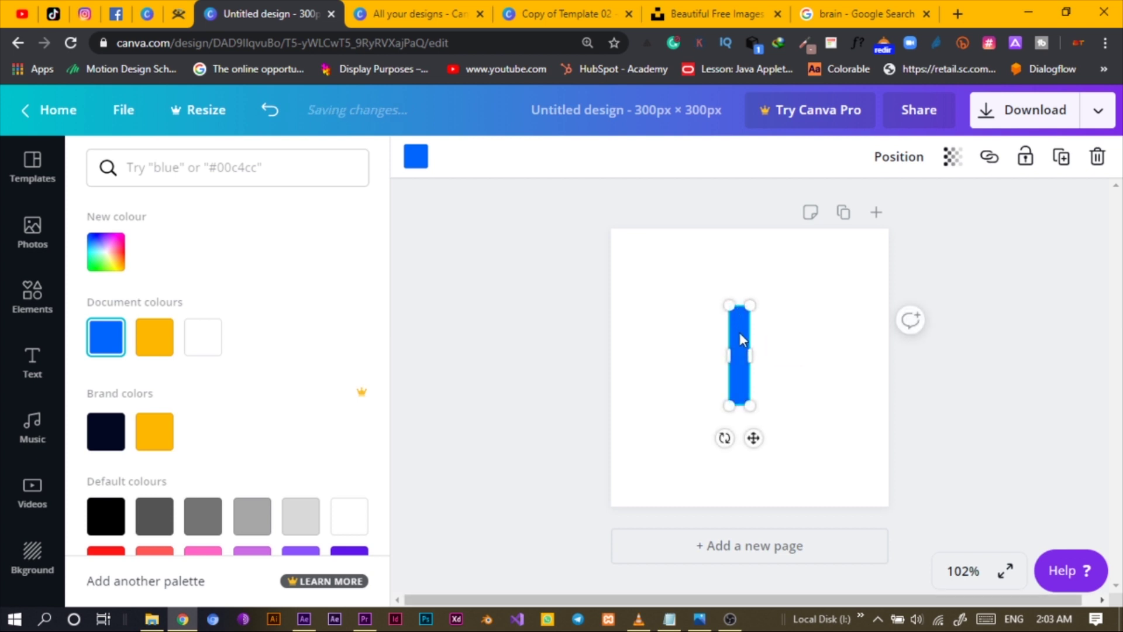
pyautogui.hotkey('ctrl', 'd')
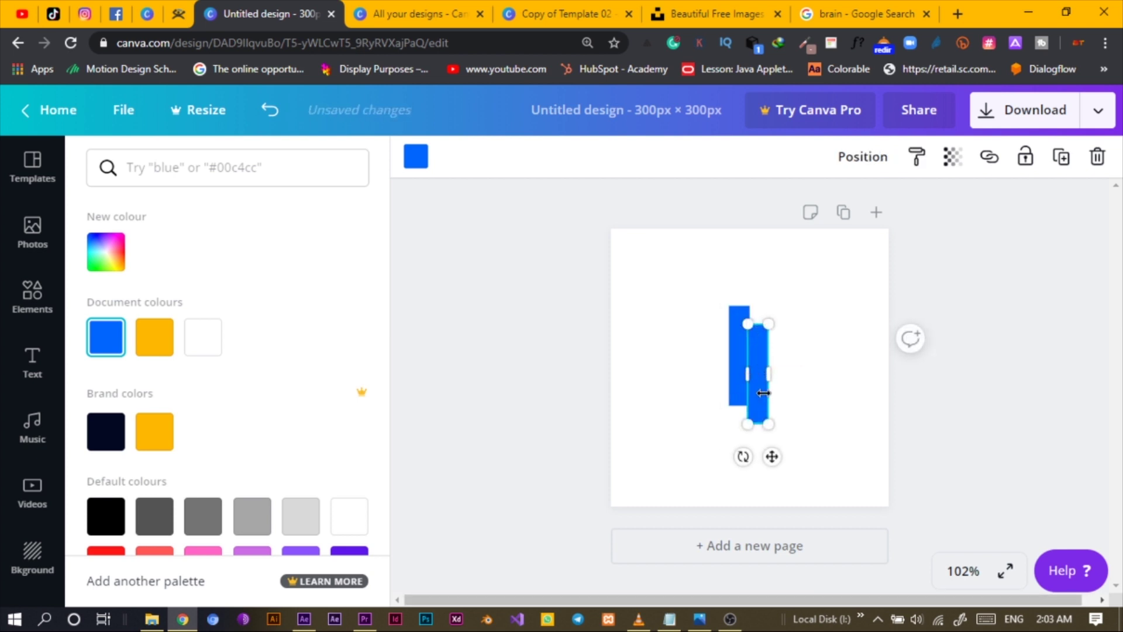
pyautogui.moveTo(758, 402); pyautogui.dragTo(762, 374)
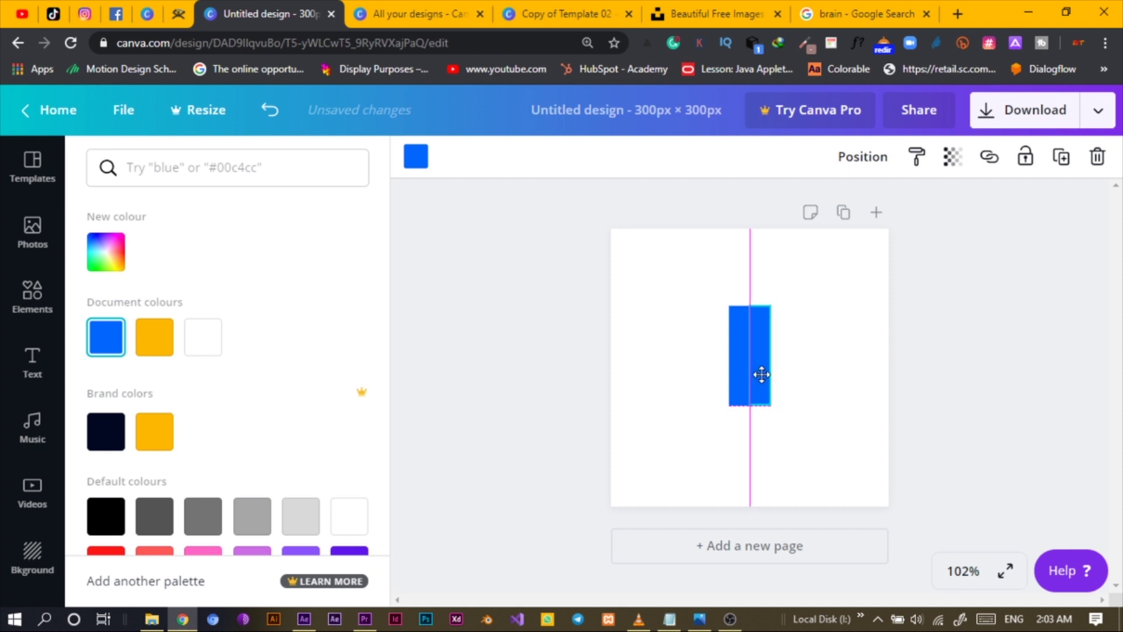
pyautogui.moveTo(762, 374); pyautogui.dragTo(768, 382)
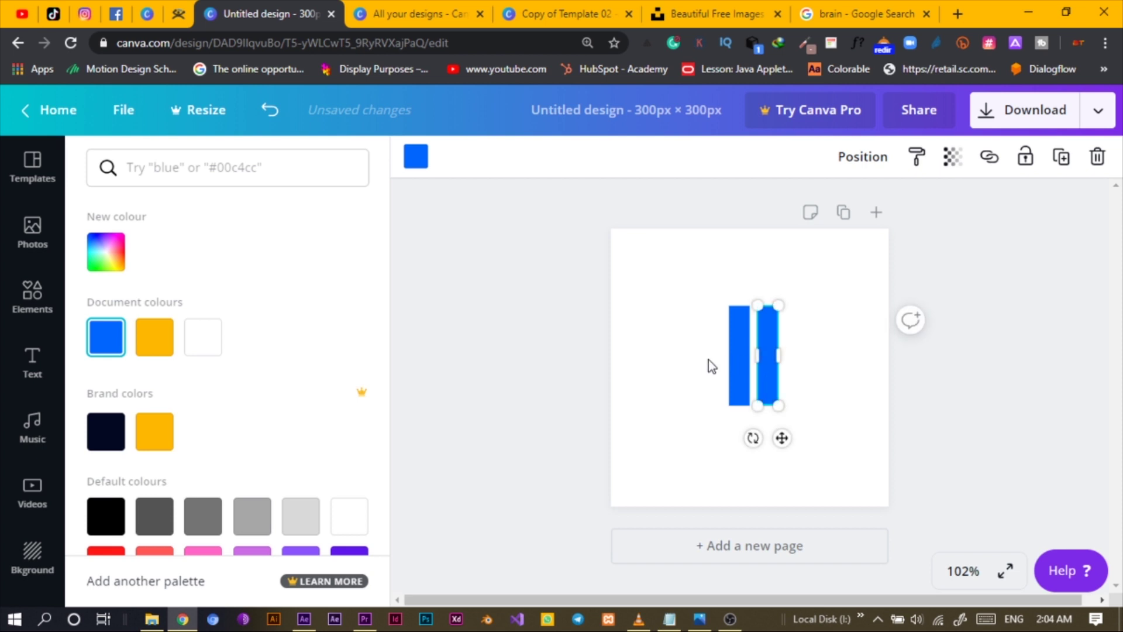
# Duplicate the left blue bar and place the copy level on its left with the same narrow gap.
pyautogui.press('Escape')
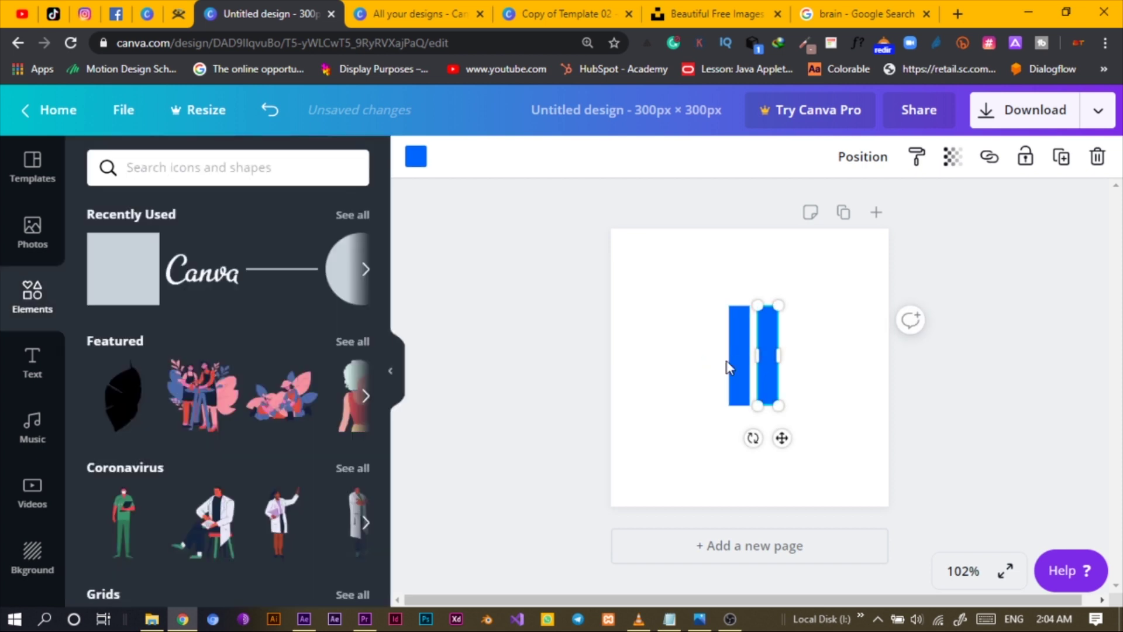
pyautogui.click(714, 353)
pyautogui.click(733, 347)
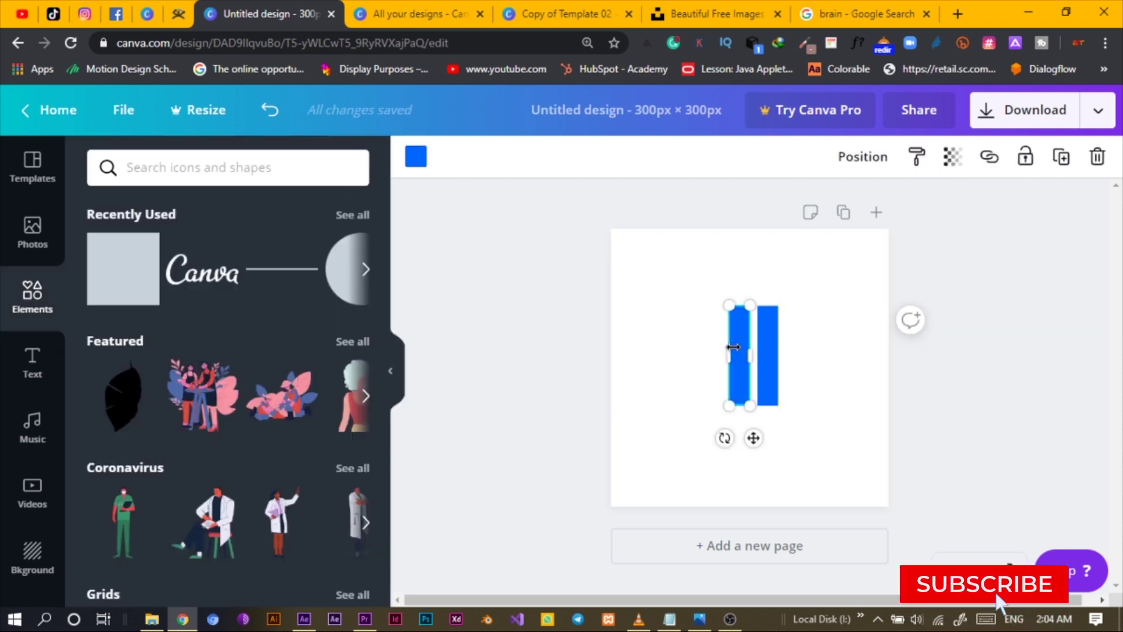
pyautogui.hotkey('ctrl', 'd')
pyautogui.moveTo(761, 380); pyautogui.dragTo(713, 355)
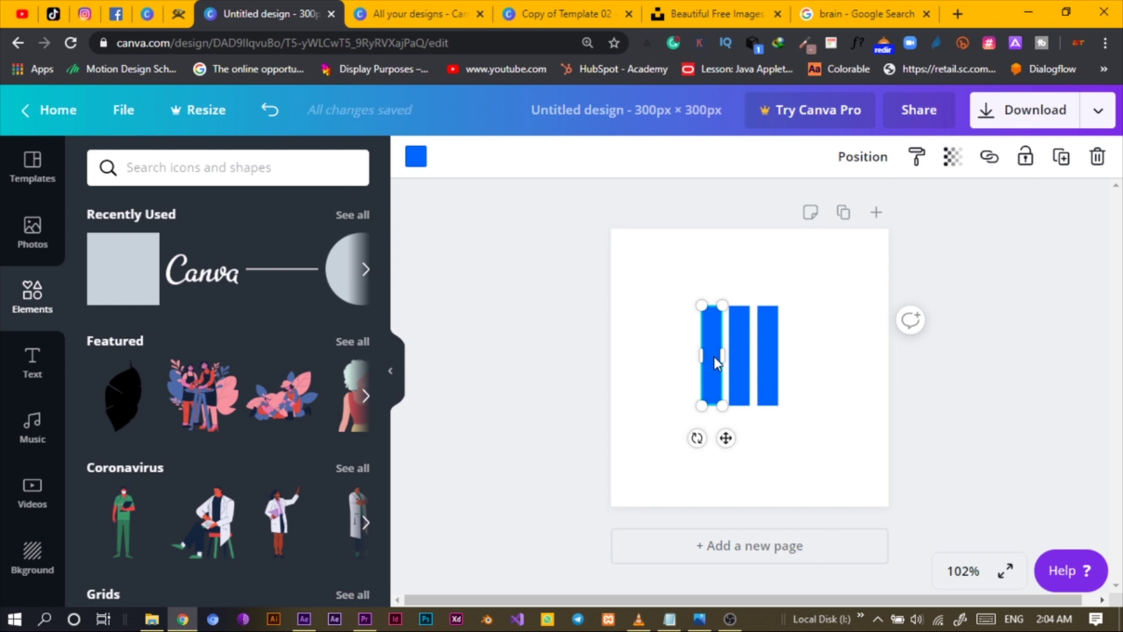
# Add a fourth duplicate bar at the right end of the row and shorten it at both its upper and lower ends.
pyautogui.hotkey('ctrl', 'd')
pyautogui.moveTo(733, 394); pyautogui.dragTo(800, 374)
pyautogui.moveTo(795, 310); pyautogui.dragTo(797, 328)
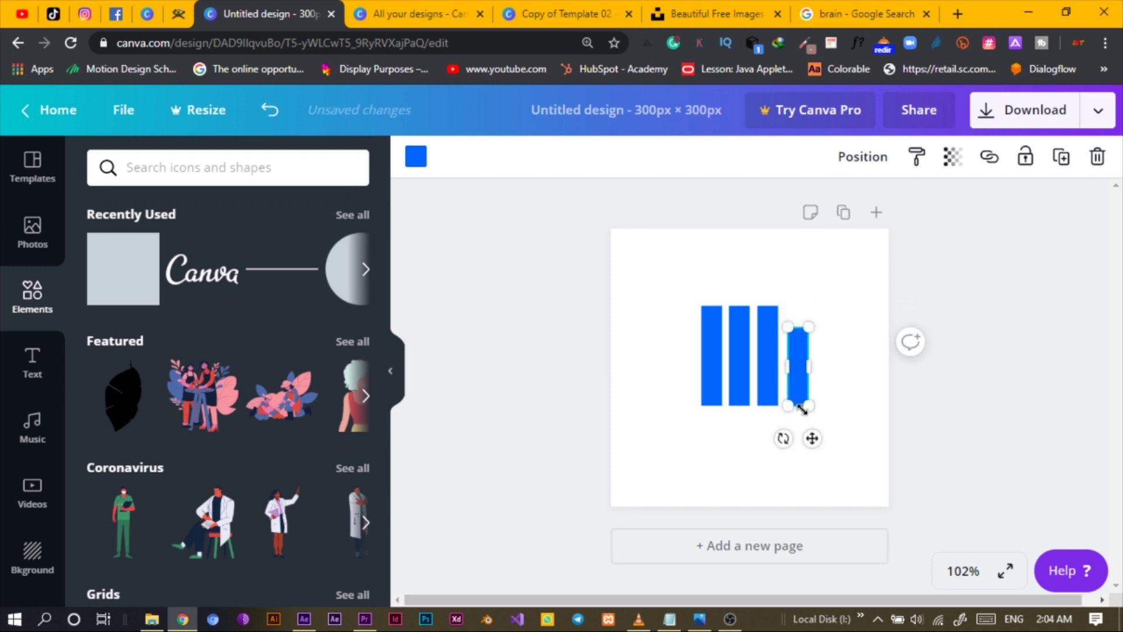
pyautogui.moveTo(798, 407); pyautogui.dragTo(798, 390)
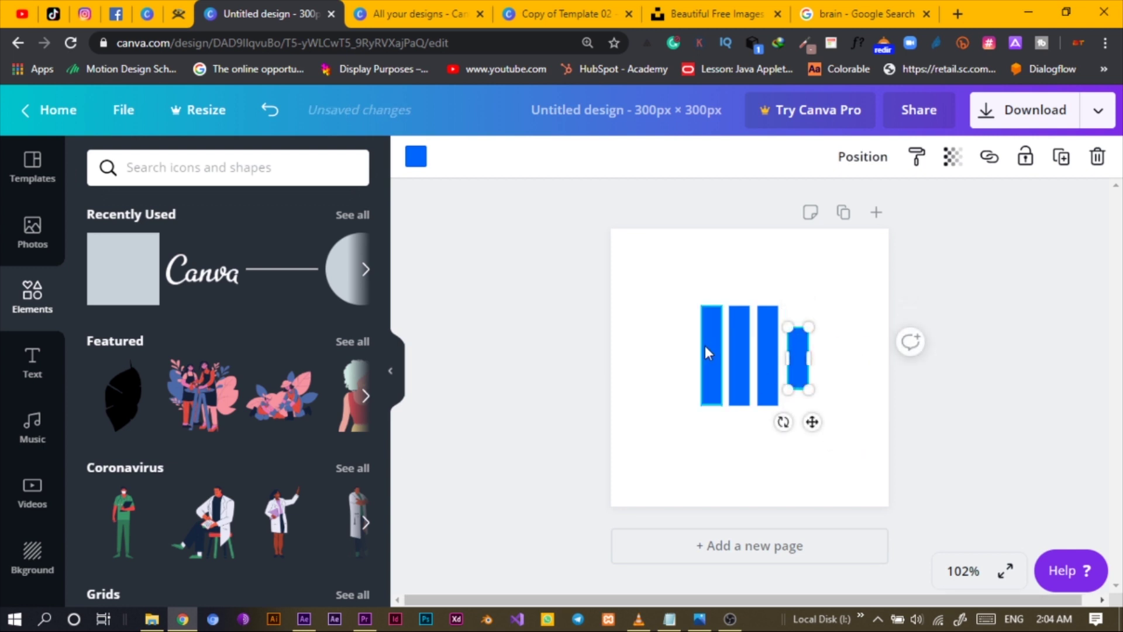
# Shorten the leftmost bar at both ends to match the short bar on the right.
pyautogui.click(704, 346)
pyautogui.moveTo(705, 306); pyautogui.dragTo(707, 327)
pyautogui.moveTo(713, 405); pyautogui.dragTo(707, 387)
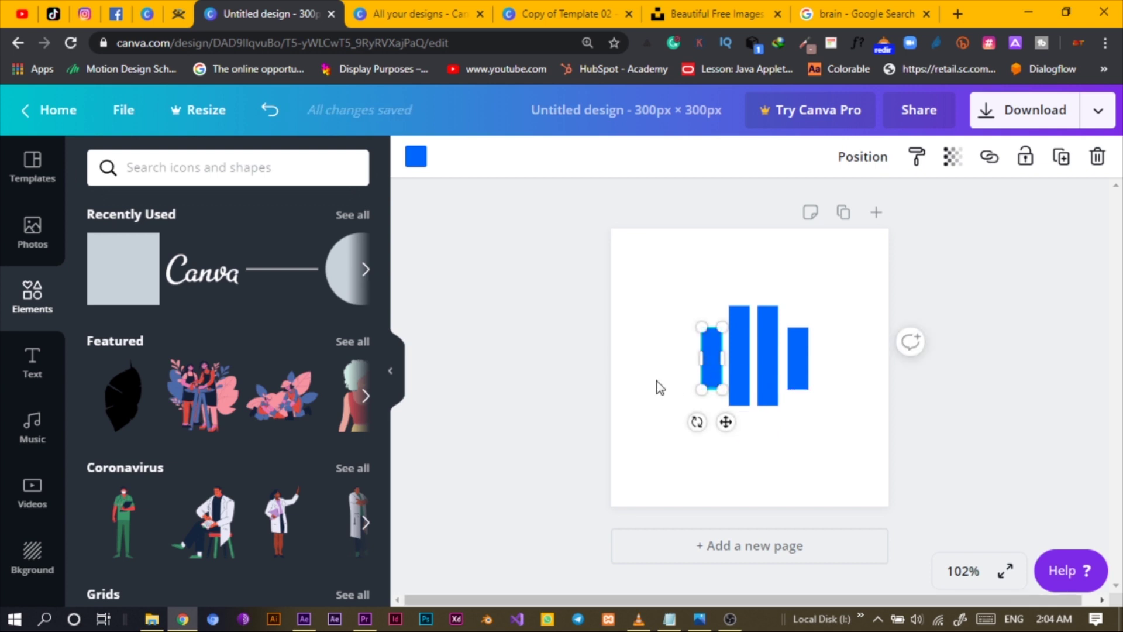
# Duplicate the short left bar twice, placing one copy at each outer end of the row, level with the short bars.
pyautogui.click(659, 377)
pyautogui.click(712, 372)
pyautogui.hotkey('ctrl', 'd')
pyautogui.moveTo(730, 397); pyautogui.dragTo(683, 380)
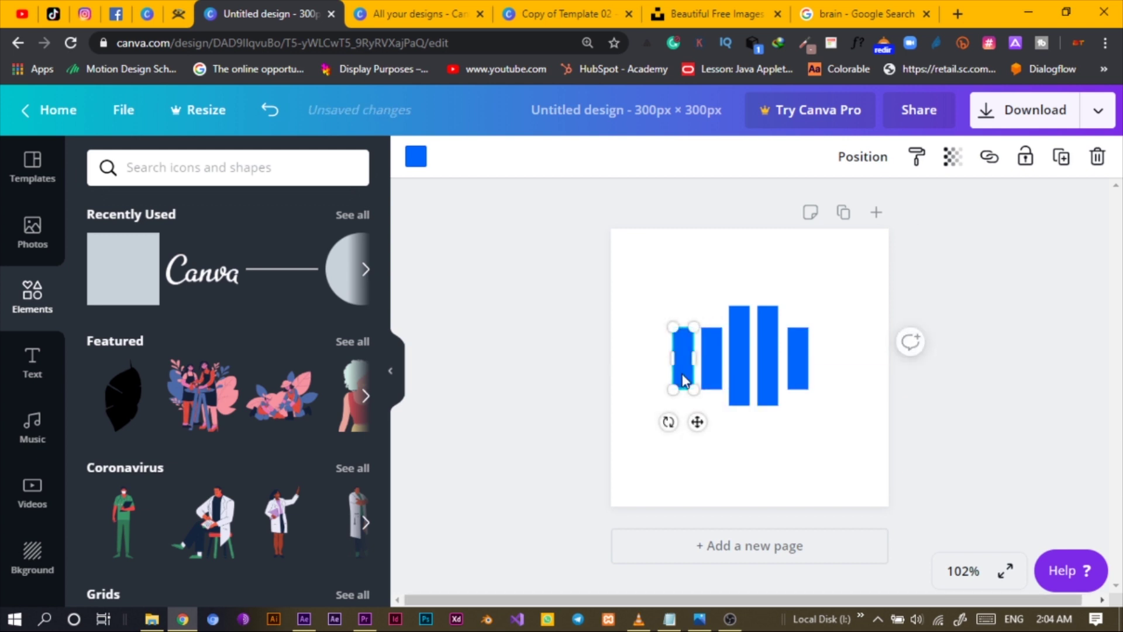
pyautogui.hotkey('ctrl', 'd')
pyautogui.moveTo(721, 438); pyautogui.dragTo(841, 425)
pyautogui.click(704, 451)
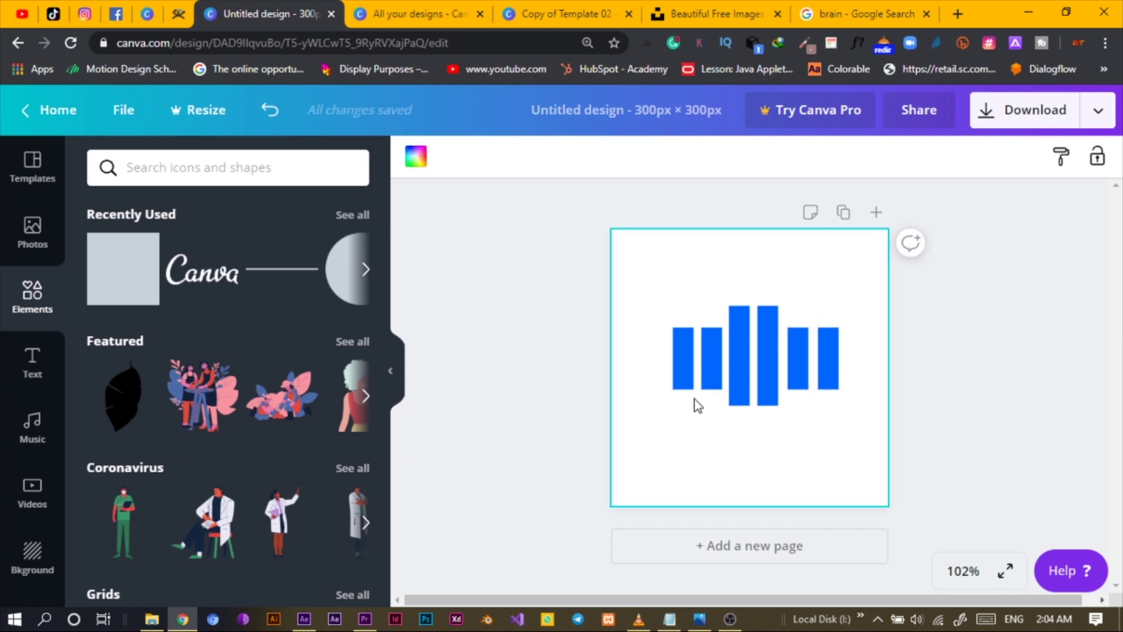
# Shorten the two outermost bars at both ends to about half the height of their neighbours.
pyautogui.click(682, 358)
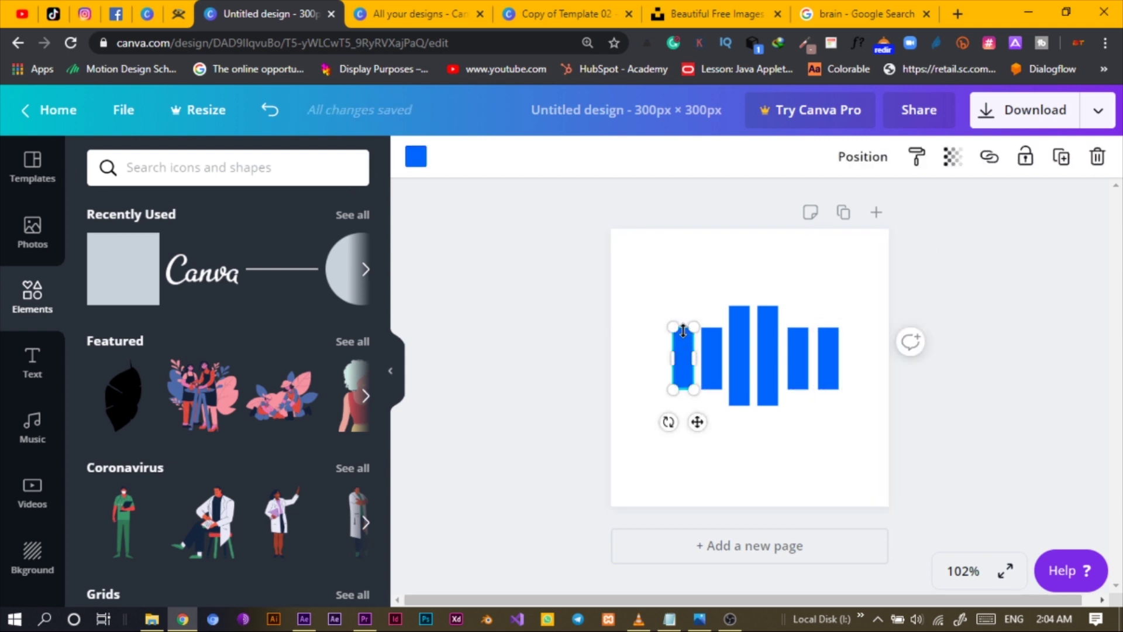
pyautogui.moveTo(684, 339)
pyautogui.mouseDown()
pyautogui.moveTo(683, 362)
pyautogui.moveTo(682, 347)
pyautogui.mouseUp()
pyautogui.moveTo(680, 388); pyautogui.dragTo(680, 370)
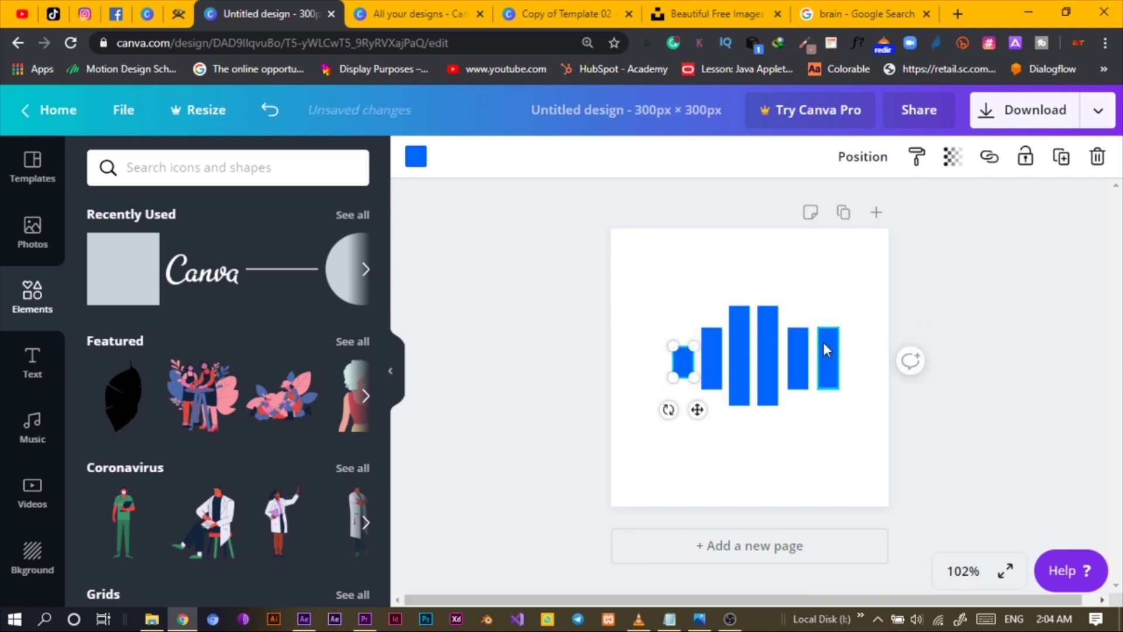
pyautogui.click(825, 349)
pyautogui.moveTo(827, 345)
pyautogui.mouseDown()
pyautogui.moveTo(827, 363)
pyautogui.moveTo(827, 346)
pyautogui.mouseUp()
pyautogui.moveTo(830, 390); pyautogui.dragTo(829, 379)
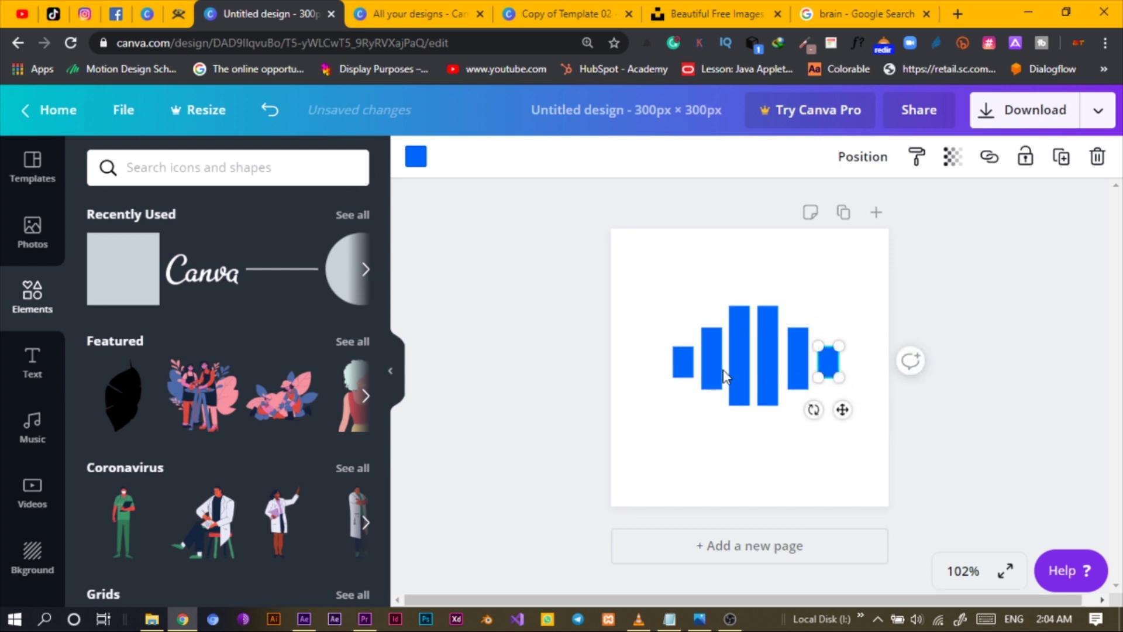
# Nudge the outermost left bar right to narrow the gap to its neighbour.
pyautogui.click(678, 374)
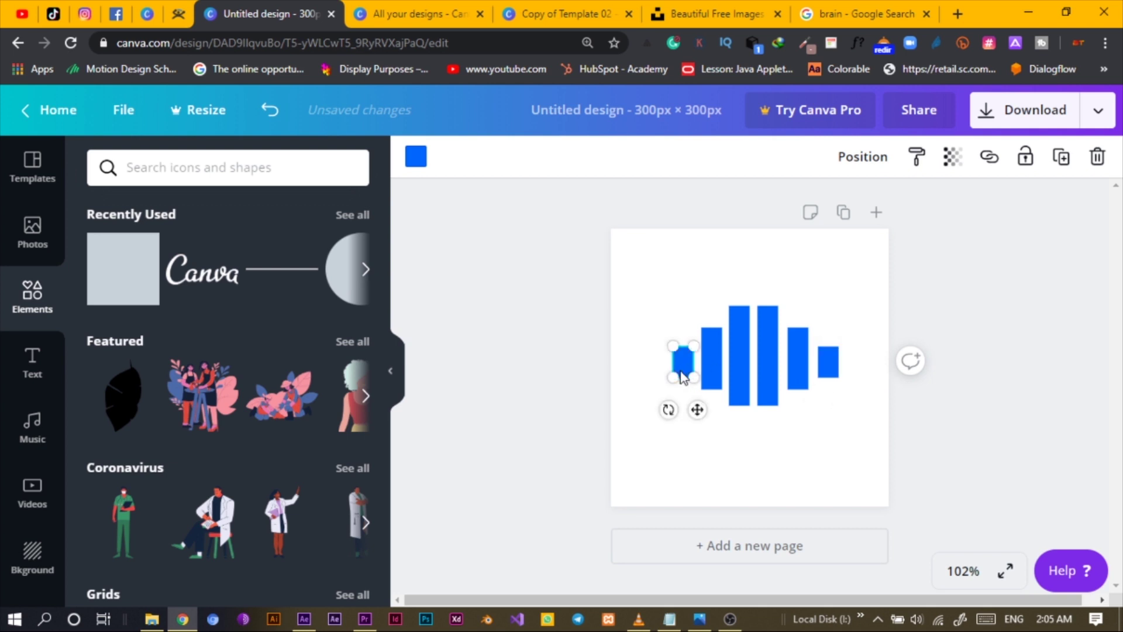
pyautogui.press('Right')
pyautogui.press('Right')
pyautogui.press('Right')
pyautogui.press('Right')
pyautogui.press('Right')
pyautogui.press('Right')
pyautogui.press('Right')
pyautogui.press('Right')
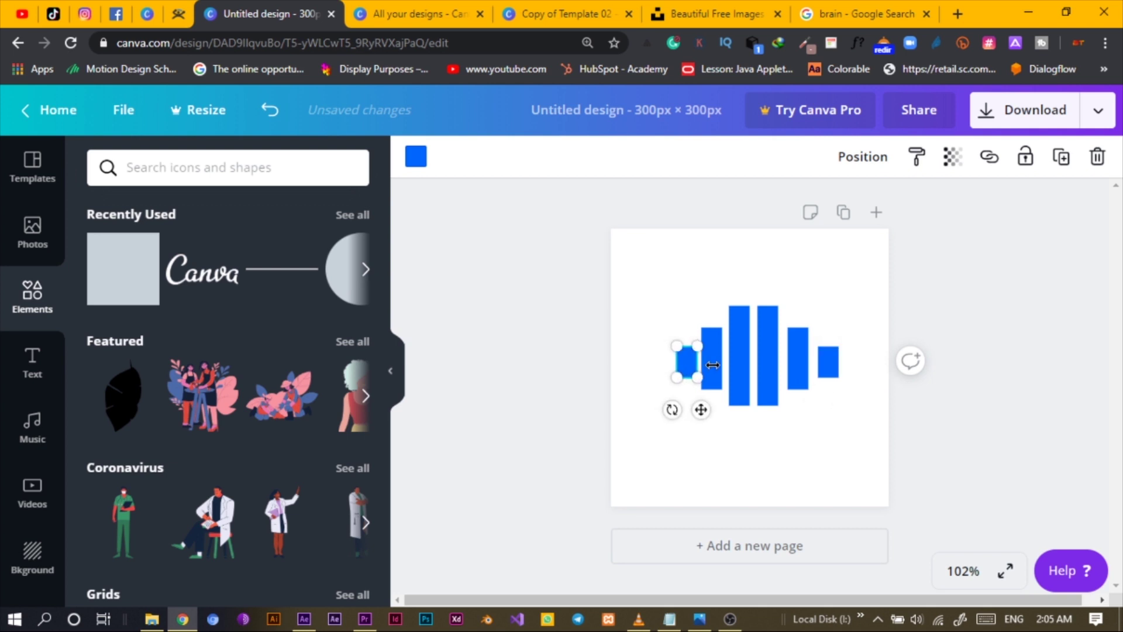
pyautogui.click(658, 328)
pyautogui.moveTo(704, 365); pyautogui.dragTo(710, 364)
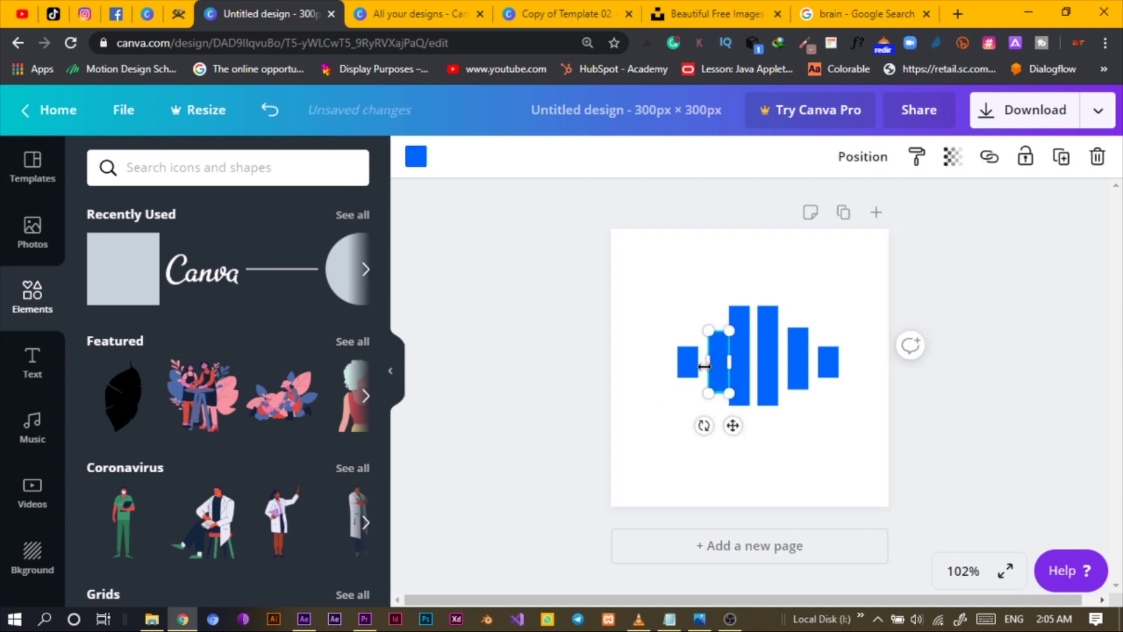
pyautogui.hotkey('ctrl', 'z')
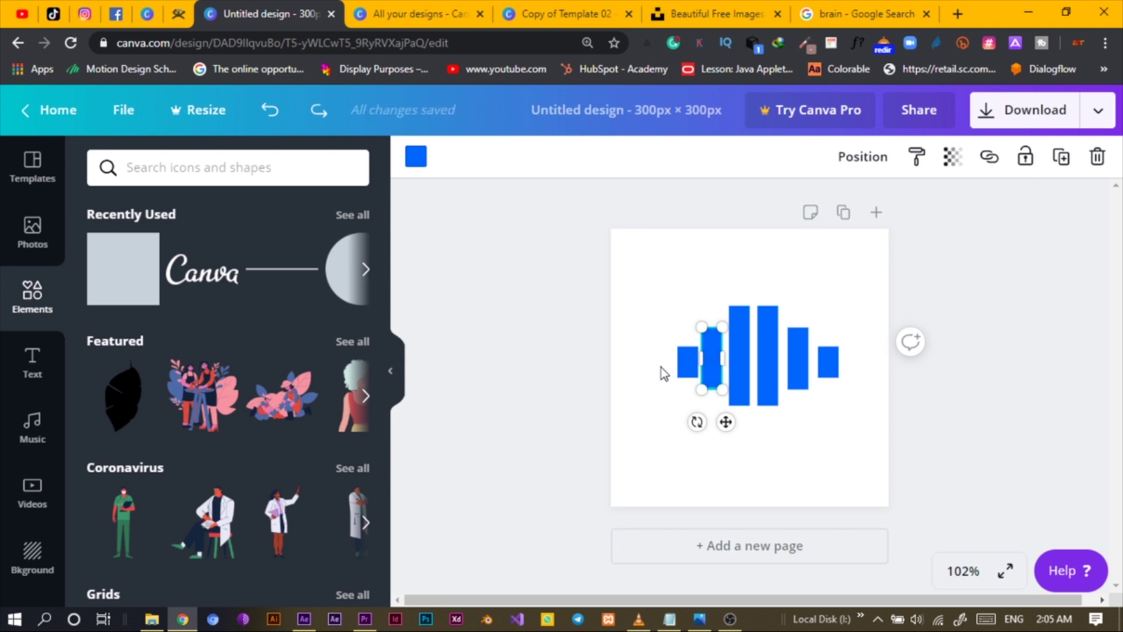
# Nudge the two left bars together to the right, close to the tall bar.
pyautogui.moveTo(636, 322); pyautogui.dragTo(715, 406)
pyautogui.press('Right')
pyautogui.press('Right')
pyautogui.press('Right')
pyautogui.press('Right')
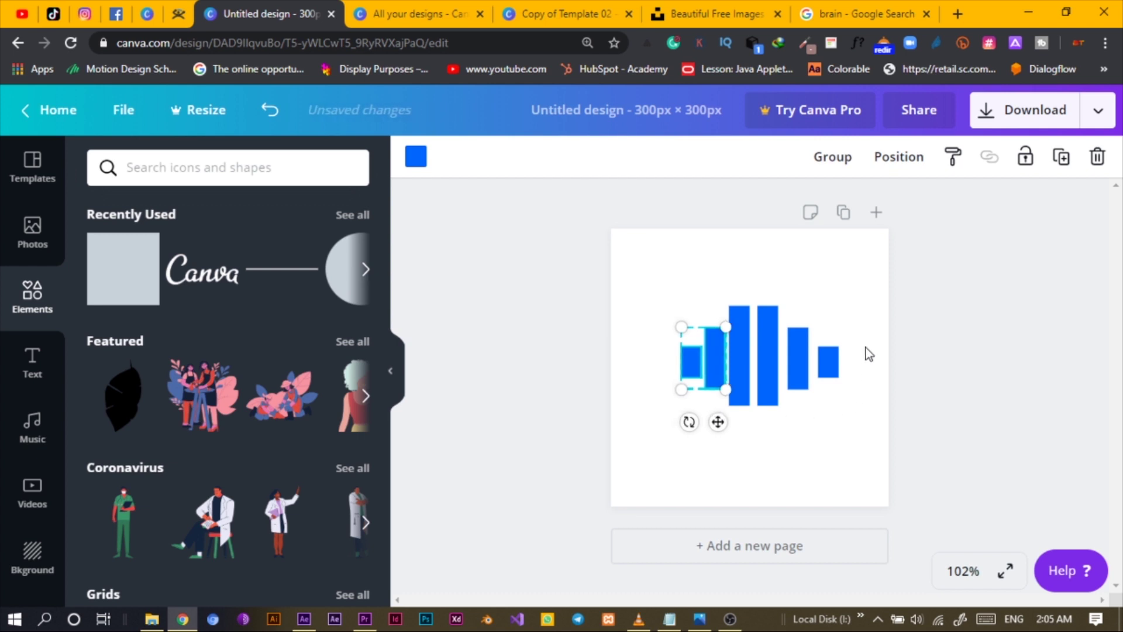
# Replace the two shorter right bars with a duplicate of the left pair, rotated 180° and placed beside the right tall bar.
pyautogui.moveTo(858, 328); pyautogui.dragTo(788, 406)
pyautogui.press('Delete')
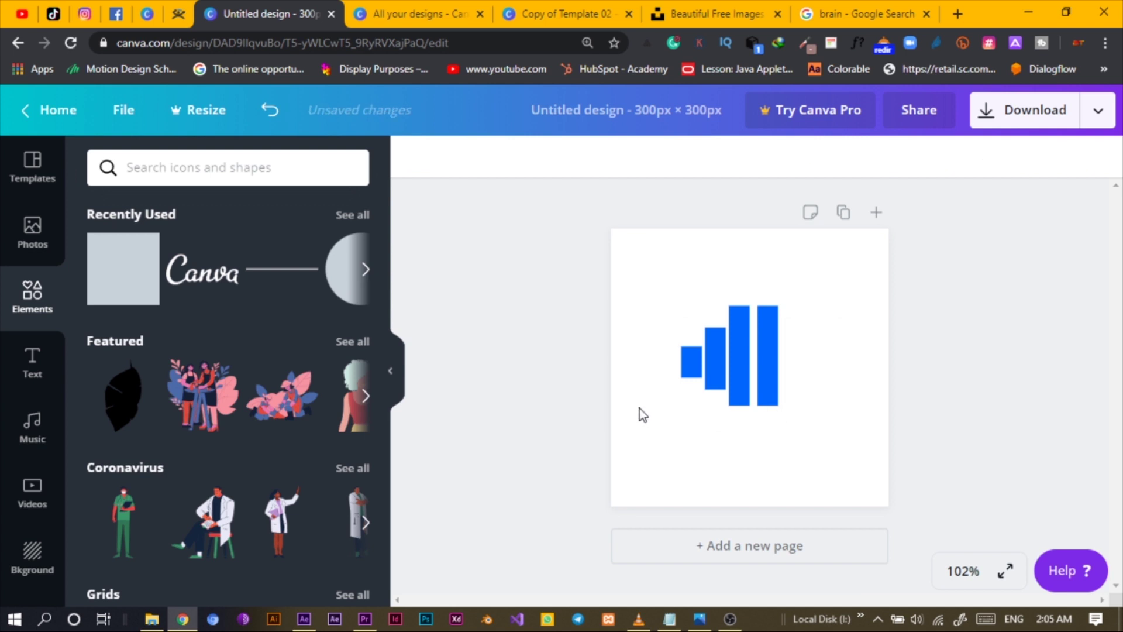
pyautogui.moveTo(663, 419); pyautogui.dragTo(717, 315)
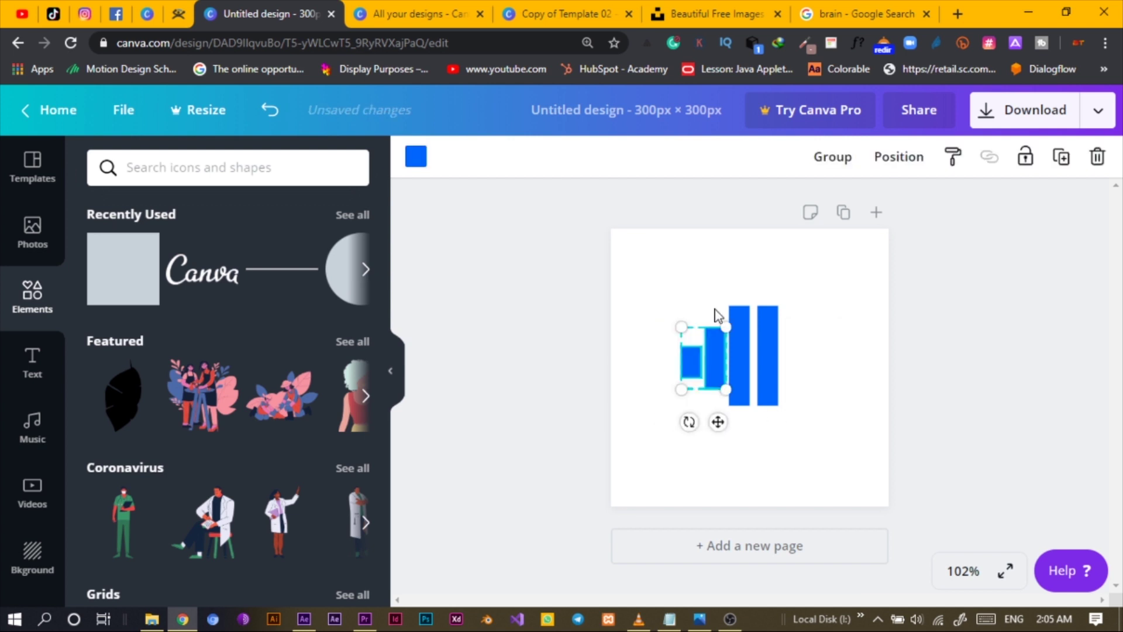
pyautogui.hotkey('ctrl', 'd')
pyautogui.moveTo(759, 440); pyautogui.dragTo(789, 294)
pyautogui.hotkey('shift', 'Right')
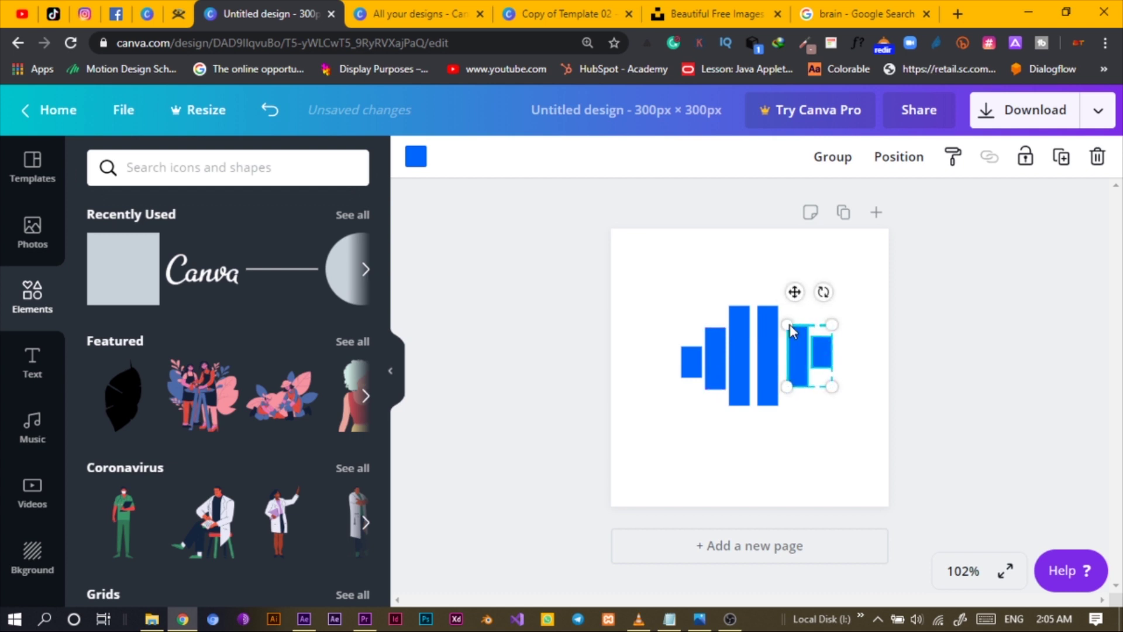
# Nudge the rotated pair left until only a narrow gap separates it from the right tall bar.
pyautogui.press('Left')
pyautogui.press('Left')
pyautogui.press('Left')
pyautogui.press('Left')
pyautogui.press('Left')
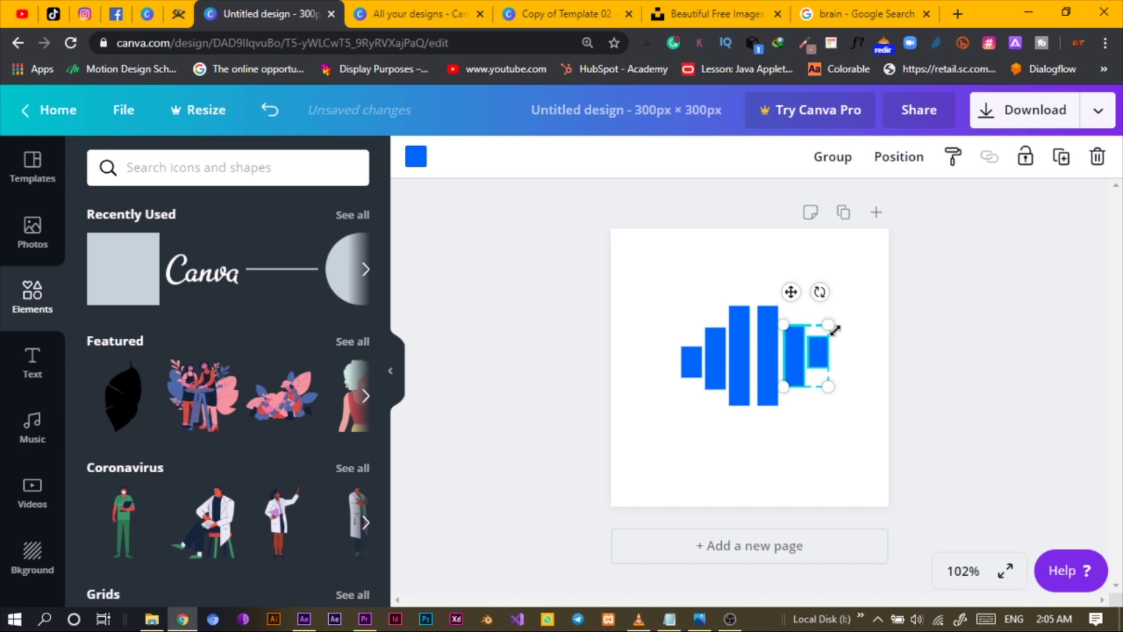
pyautogui.press('Left')
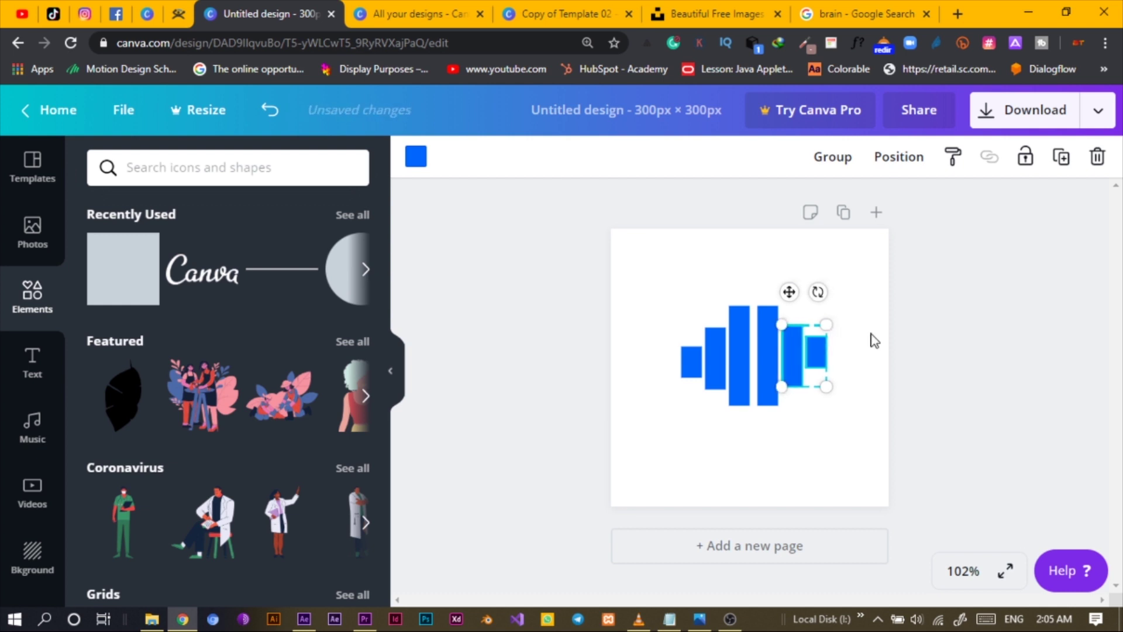
pyautogui.click(789, 472)
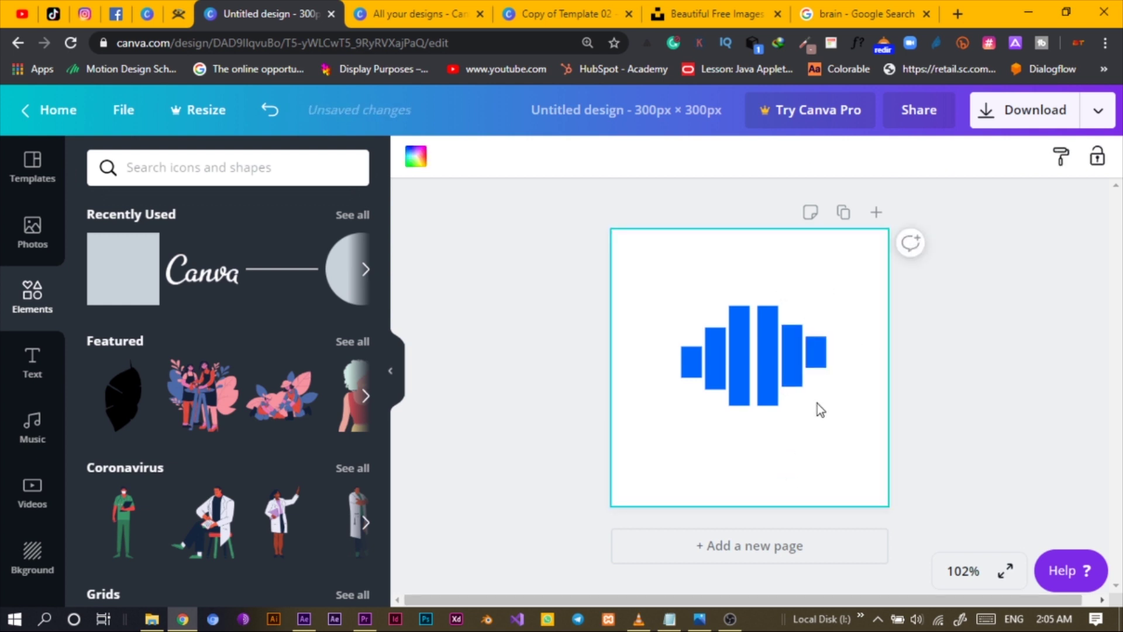
# Move the two rotated bars one at a time so each is level with its left counterpart, with narrow gaps between bars.
pyautogui.moveTo(851, 329); pyautogui.dragTo(793, 405)
pyautogui.moveTo(792, 357); pyautogui.dragTo(817, 368)
pyautogui.click(815, 426)
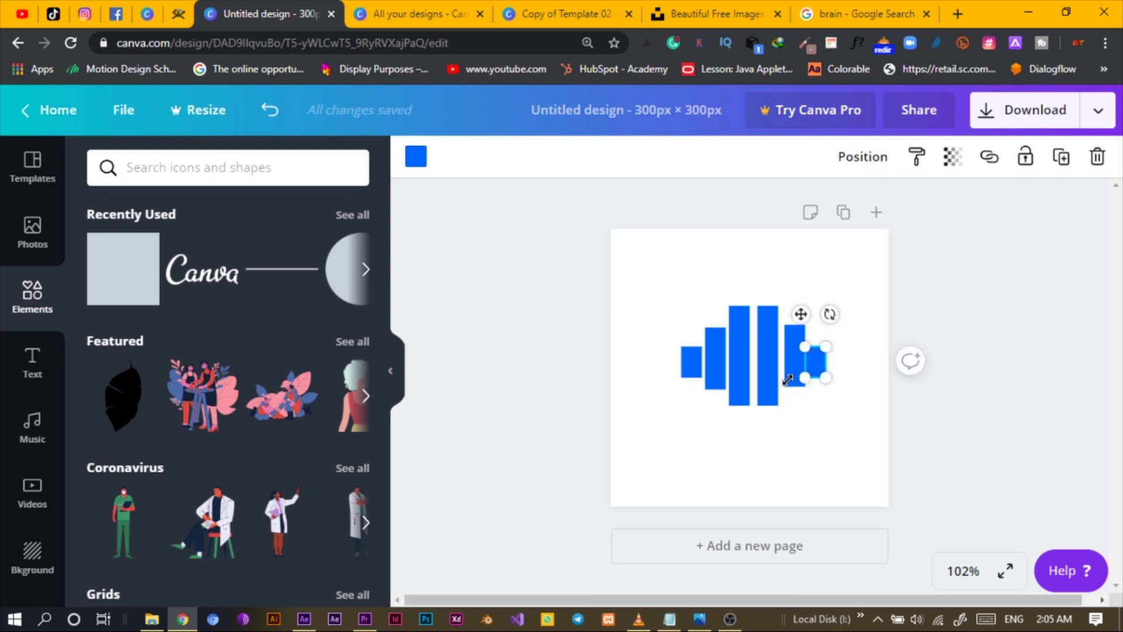
pyautogui.click(815, 335)
pyautogui.moveTo(792, 336); pyautogui.dragTo(788, 338)
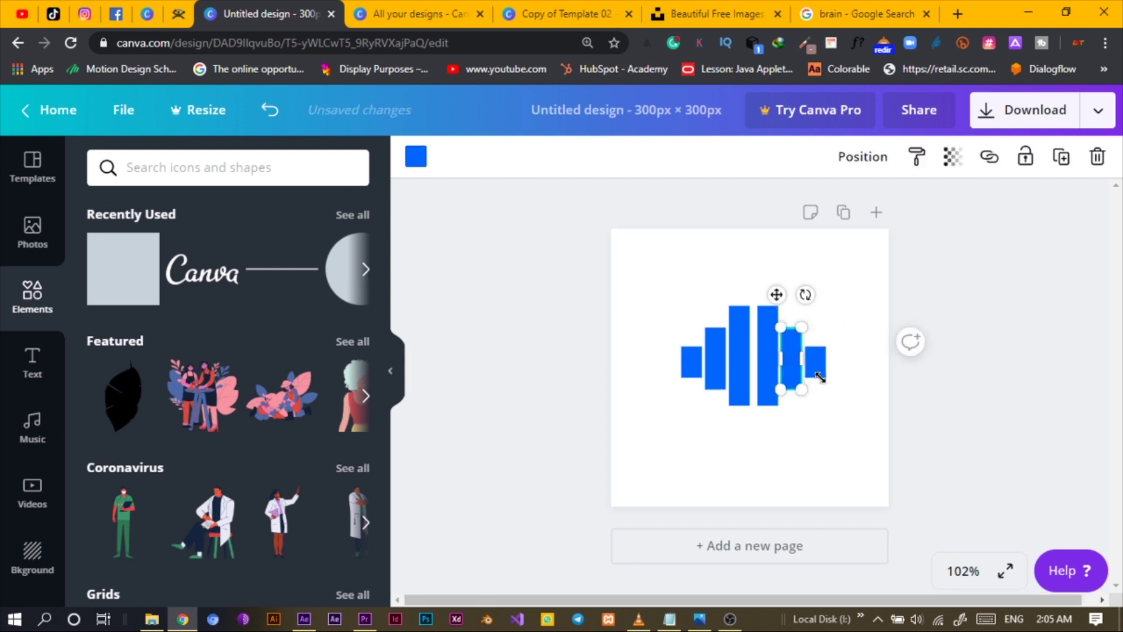
pyautogui.click(670, 419)
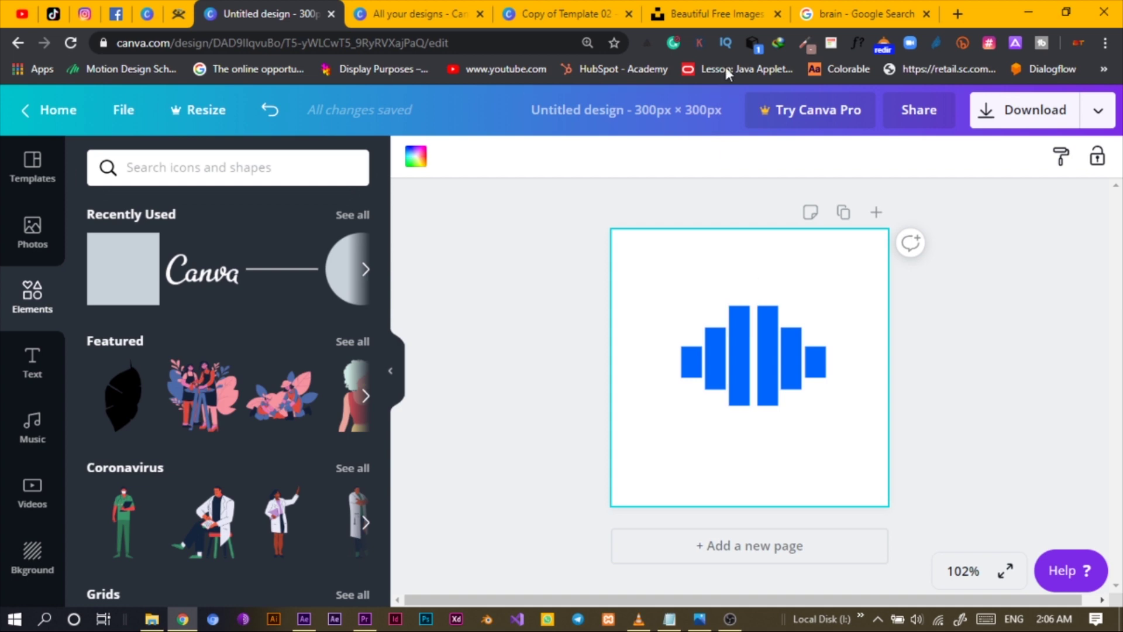
# Check the human brain reference image and nudge the three right bars left to narrow the central gap.
pyautogui.click(876, 5)
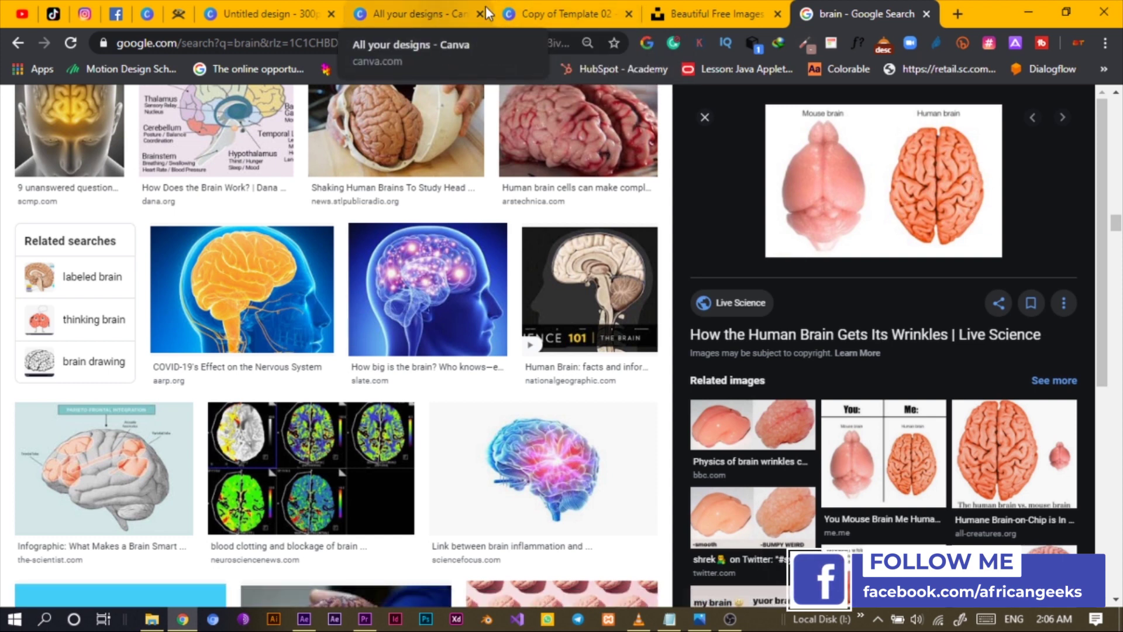
pyautogui.click(298, 9)
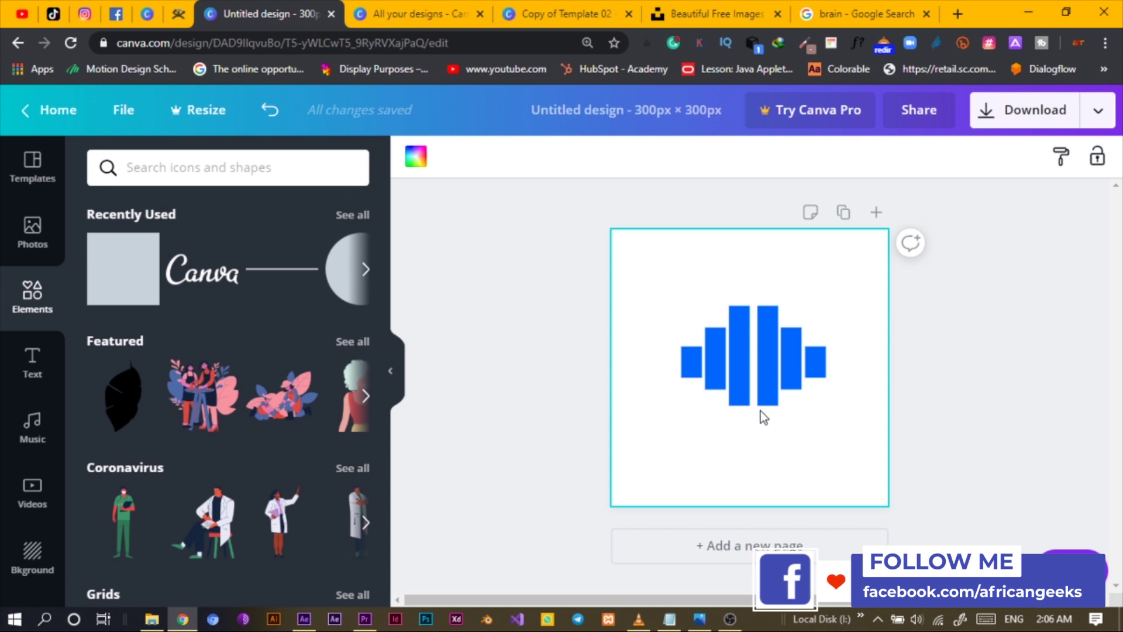
pyautogui.moveTo(846, 290); pyautogui.dragTo(771, 445)
pyautogui.press('Left')
pyautogui.press('Left')
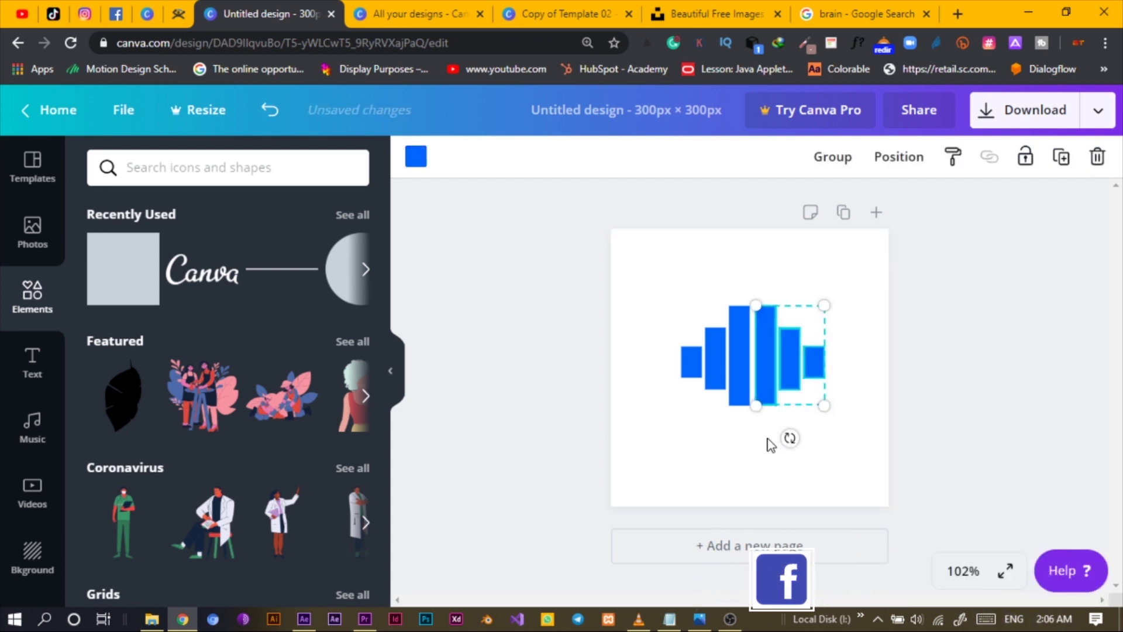
pyautogui.click(720, 456)
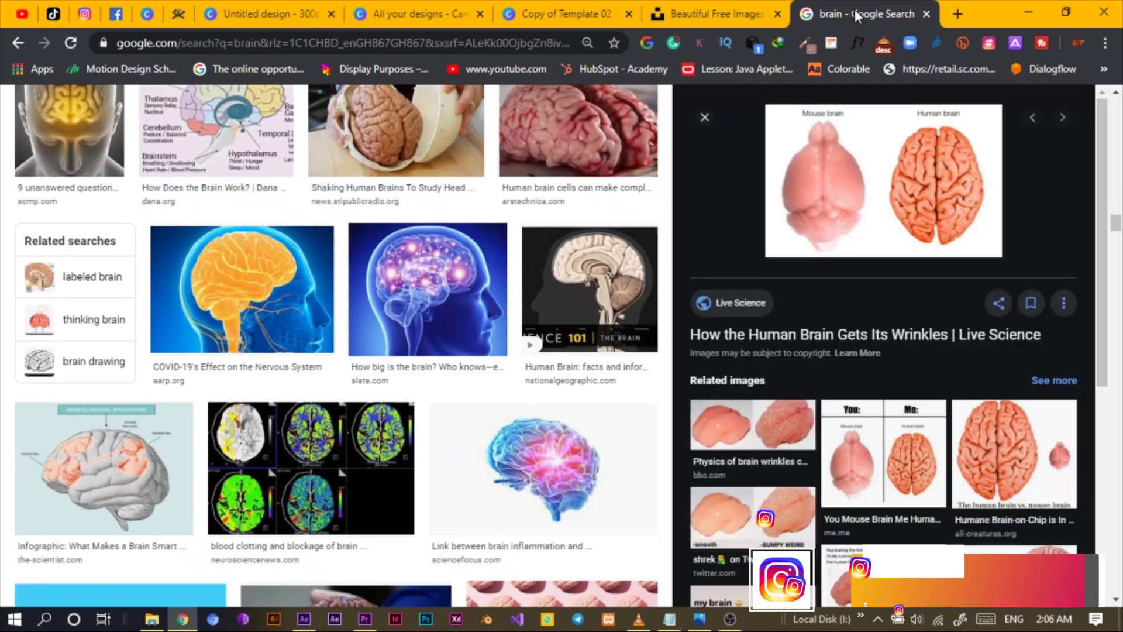
# Look at the brain reference image again and group all six blue bars into one object.
pyautogui.click(855, 10)
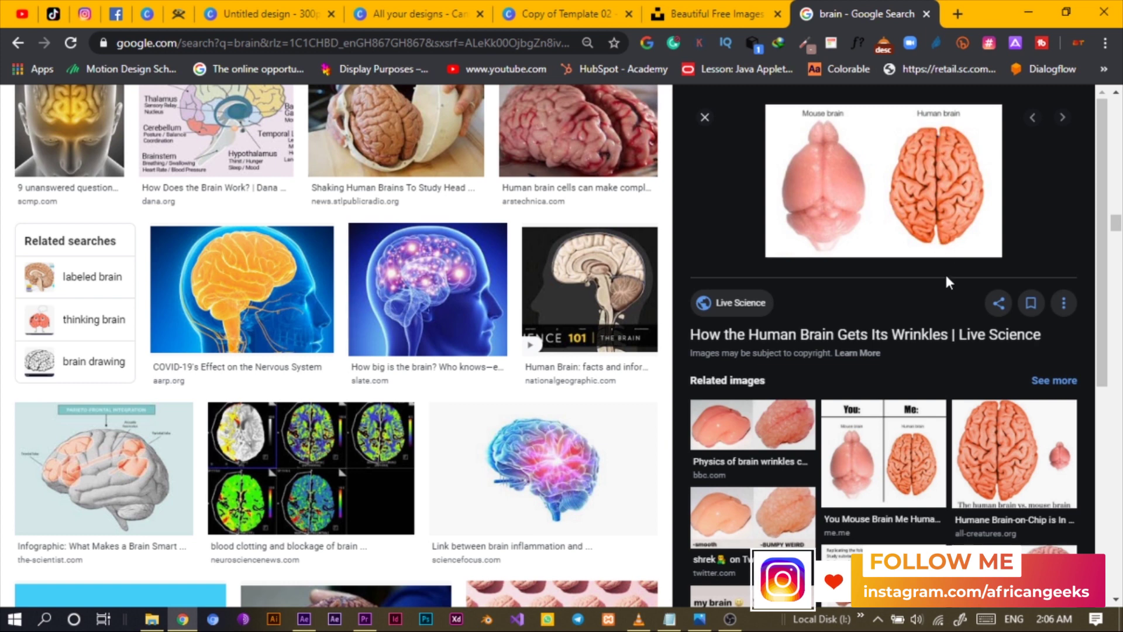
pyautogui.click(260, 3)
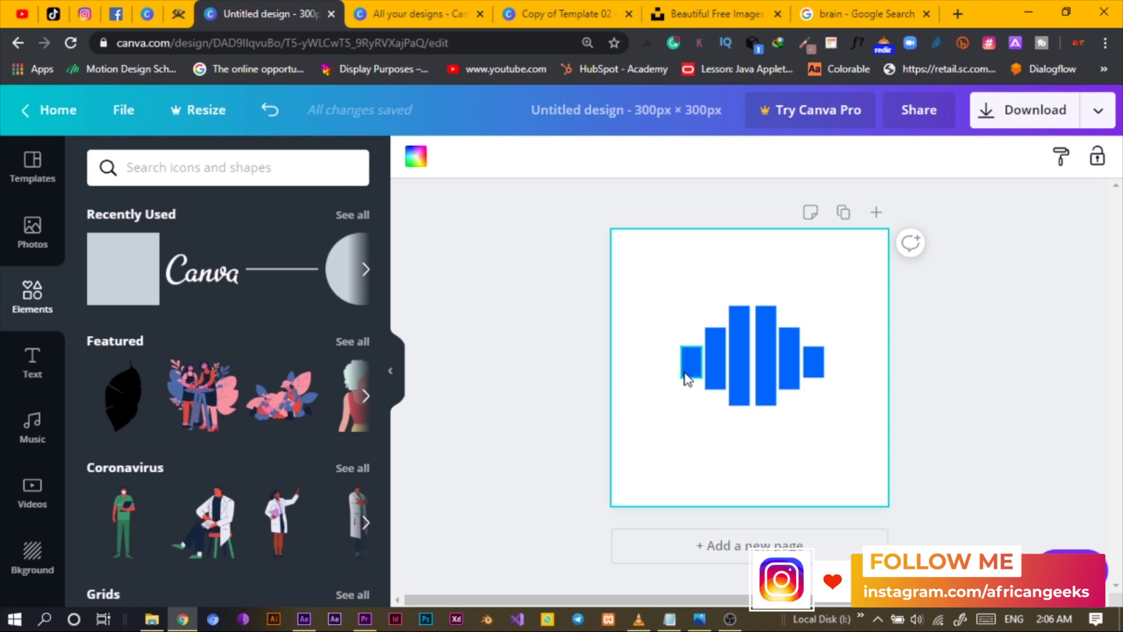
pyautogui.moveTo(659, 288); pyautogui.dragTo(854, 439)
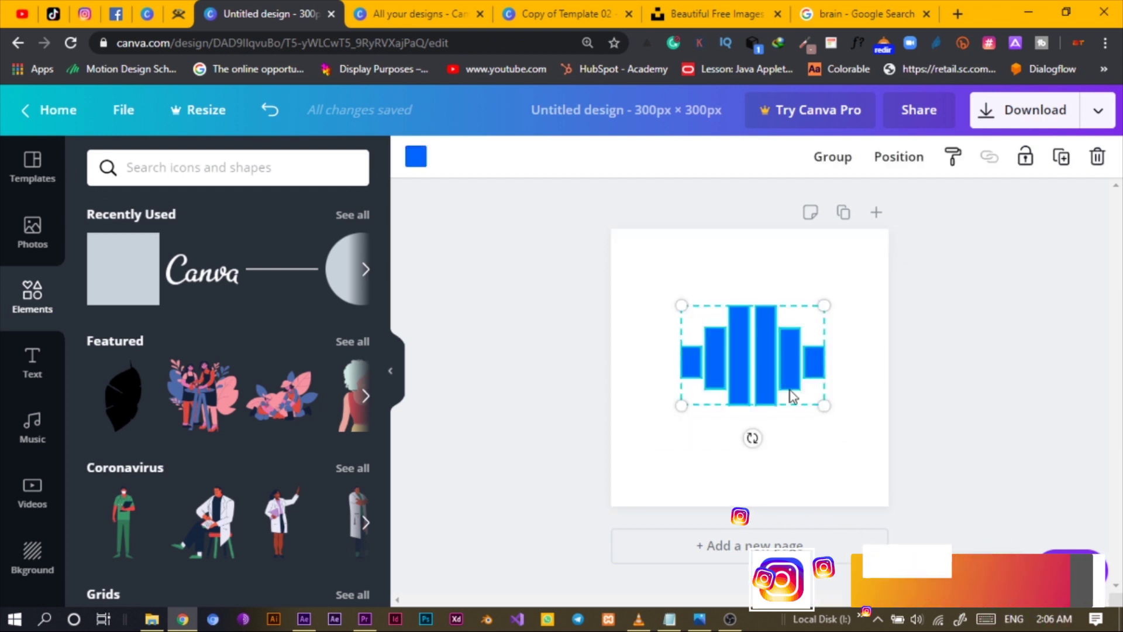
pyautogui.click(835, 158)
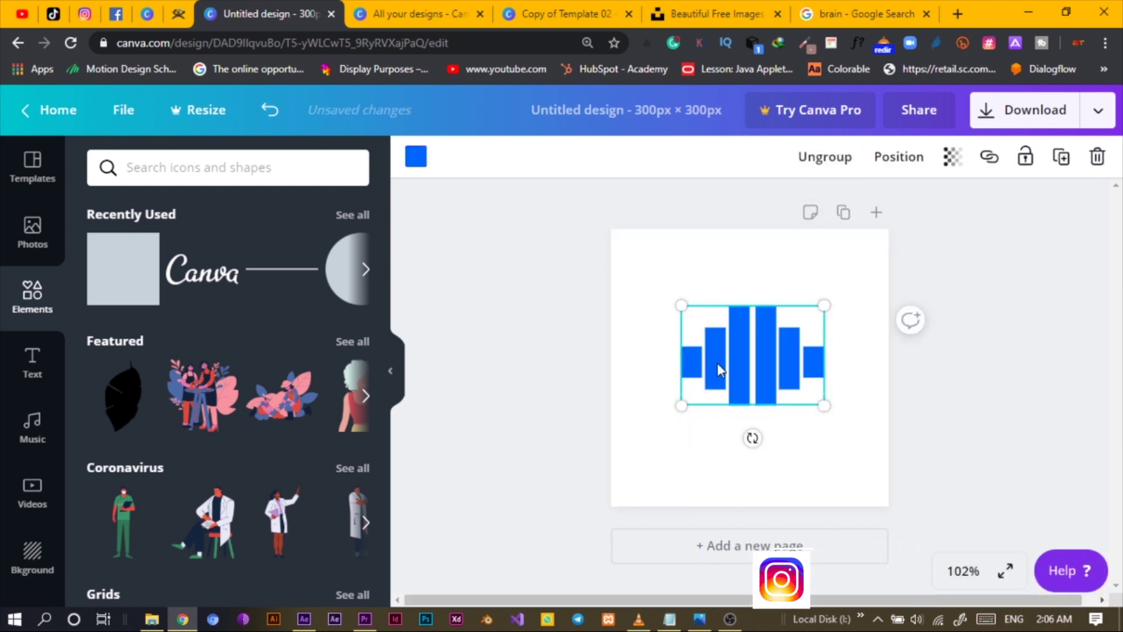
pyautogui.click(640, 378)
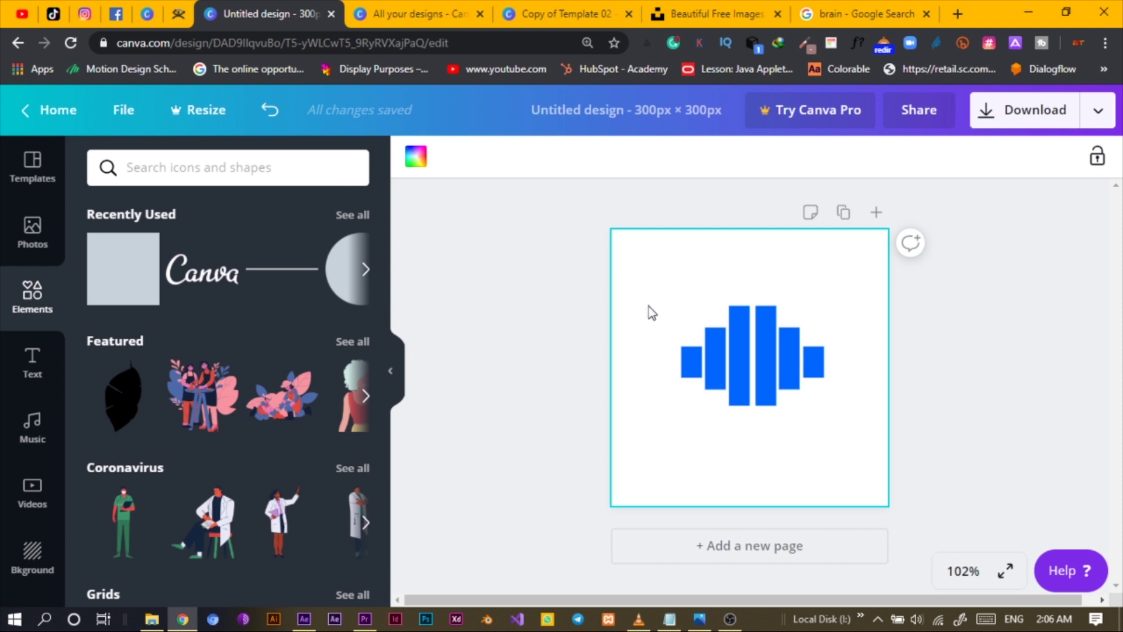
pyautogui.moveTo(662, 292); pyautogui.dragTo(844, 423)
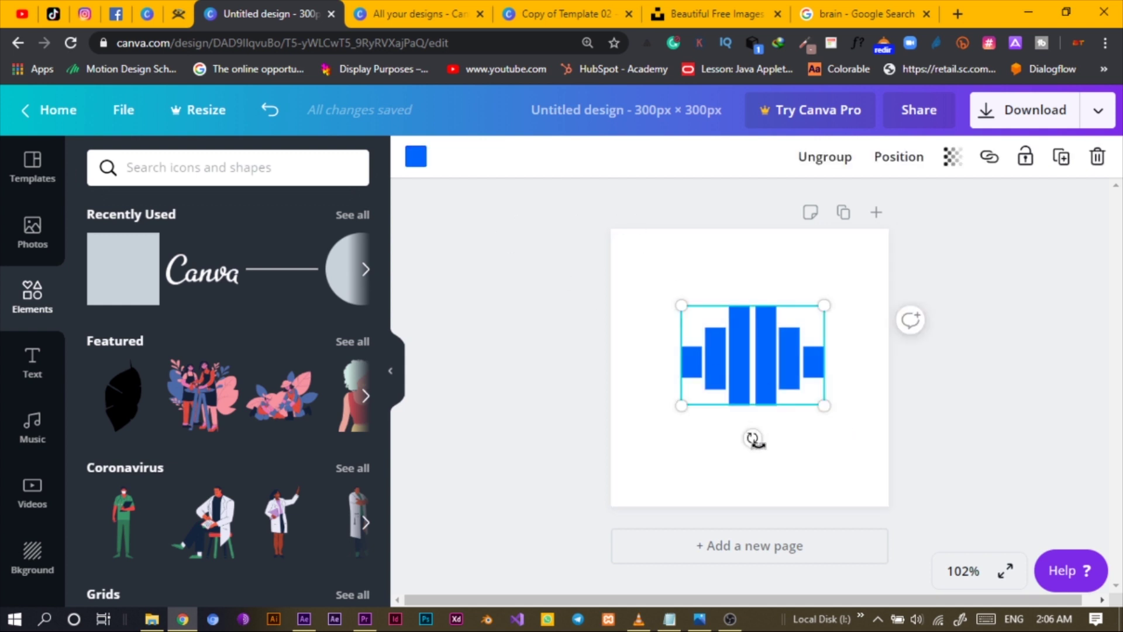
pyautogui.click(643, 446)
pyautogui.moveTo(659, 286); pyautogui.dragTo(858, 445)
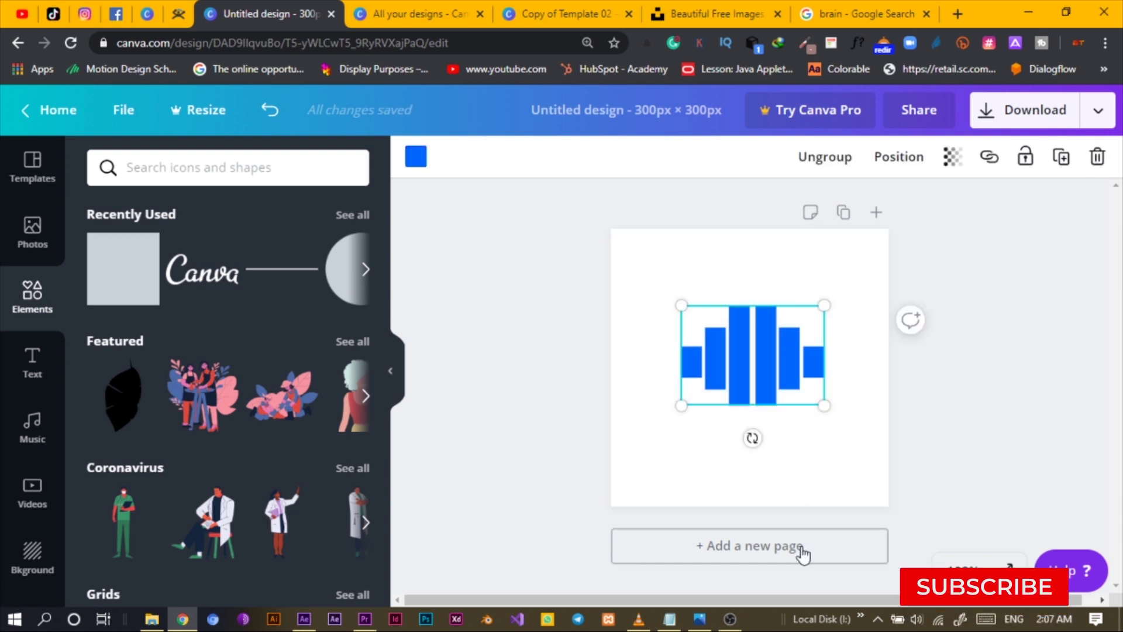
pyautogui.click(702, 470)
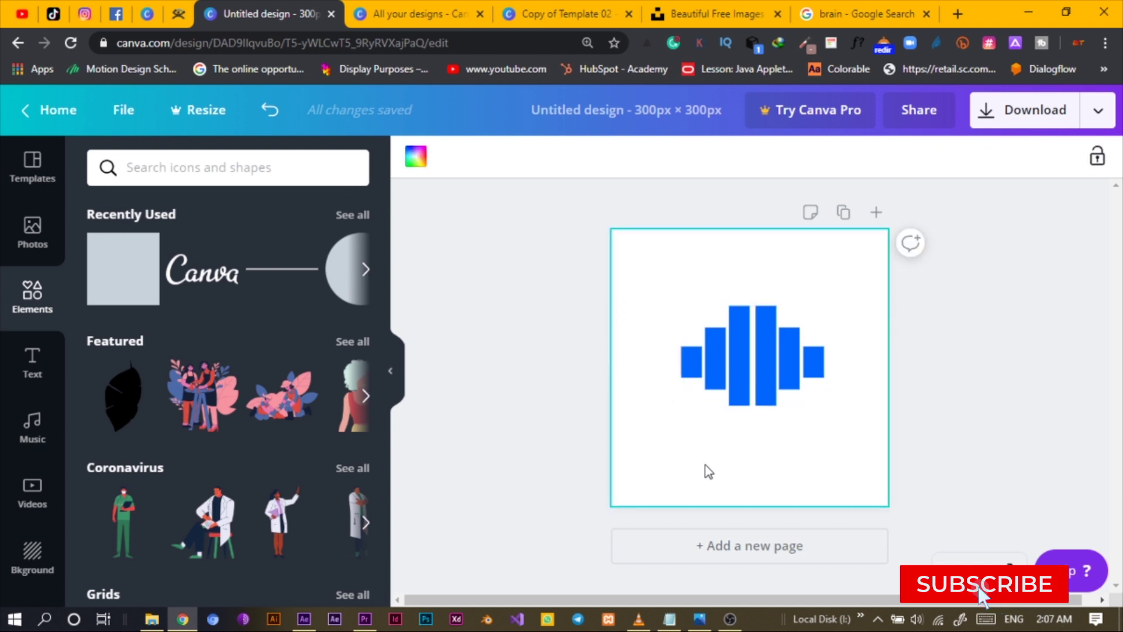
# Add a text box centred just below the bar graphic.
pyautogui.press('t')
pyautogui.moveTo(772, 430); pyautogui.dragTo(767, 468)
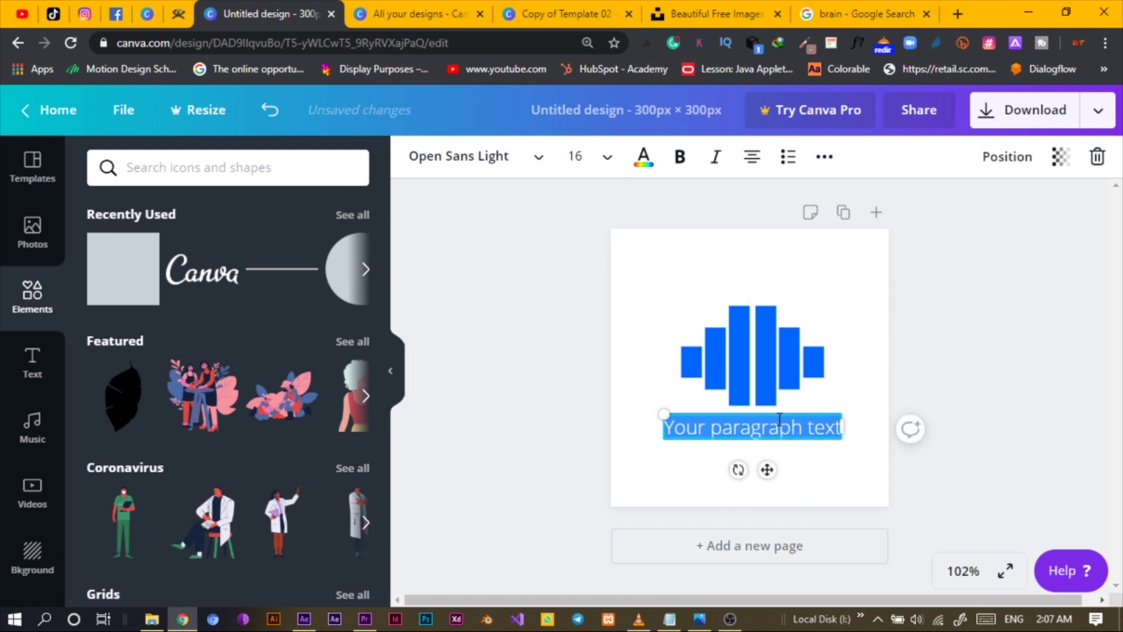
pyautogui.write('Br')
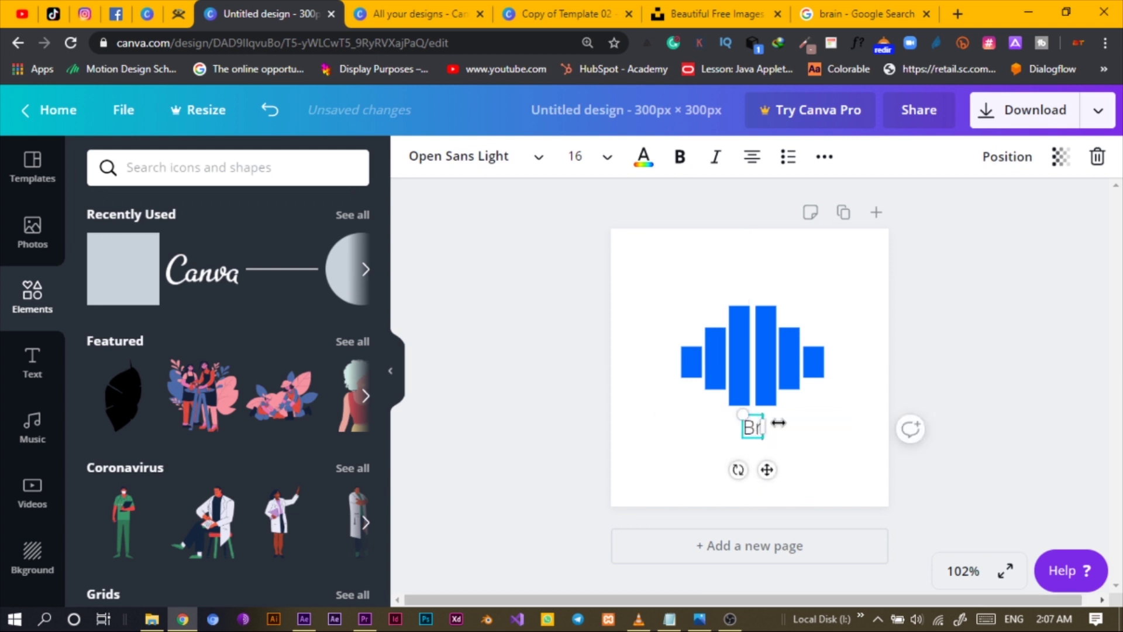
pyautogui.write('ainer.xbm')
pyautogui.press('BackSpace')
pyautogui.press('BackSpace')
pyautogui.press('BackSpace')
pyautogui.press('BackSpace')
pyautogui.press('BackSpace')
pyautogui.press('BackSpace')
pyautogui.press('BackSpace')
pyautogui.press('BackSpace')
pyautogui.press('BackSpace')
pyautogui.press('BackSpace')
pyautogui.press('BackSpace')
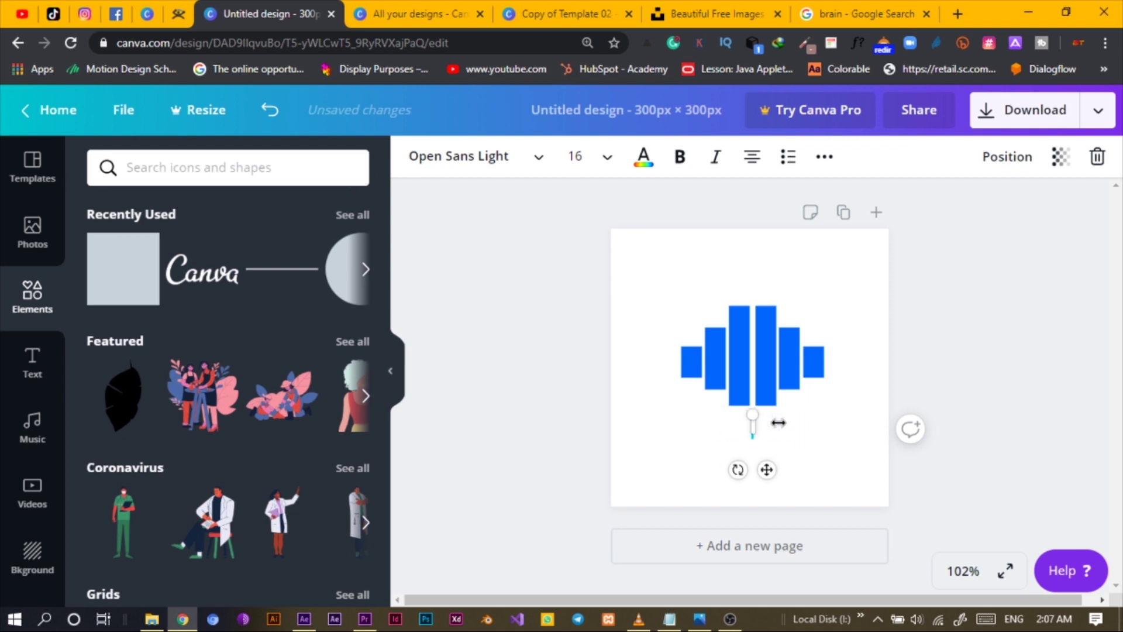
# Enter BRAINER.CO in capitals as the brand name below the bar graphic.
pyautogui.write('BRAINER')
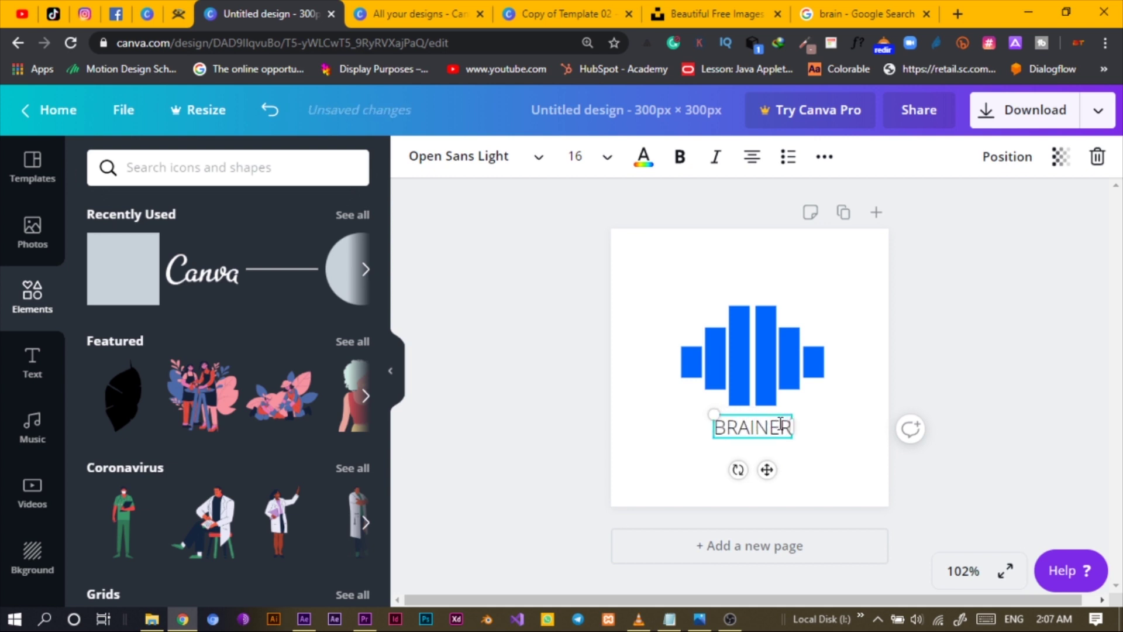
pyautogui.write('.CO')
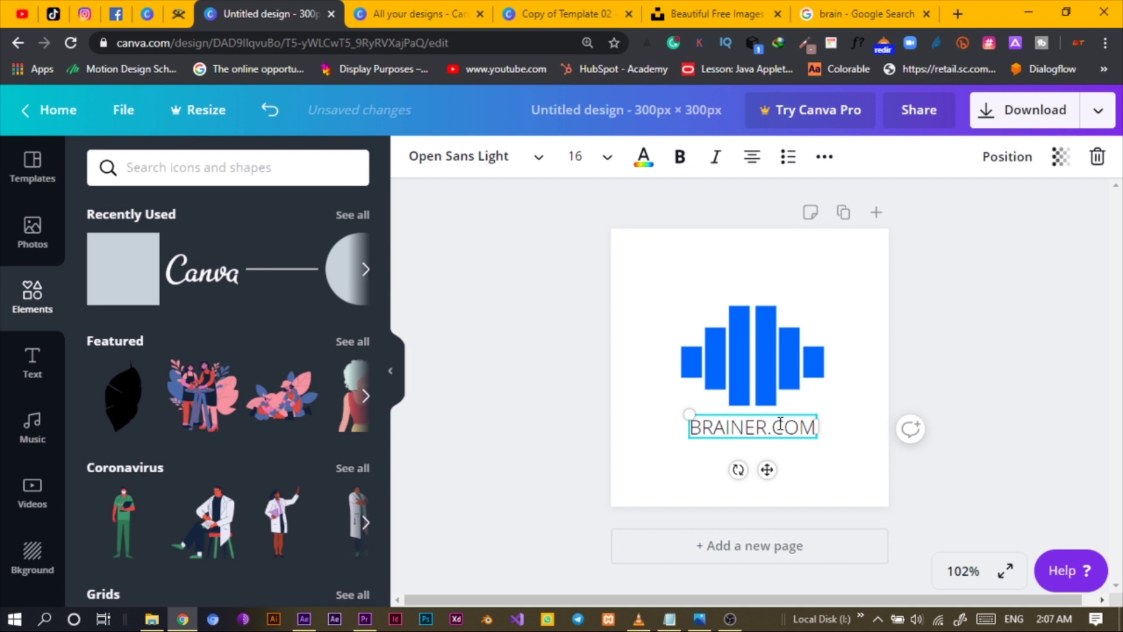
pyautogui.press('BackSpace')
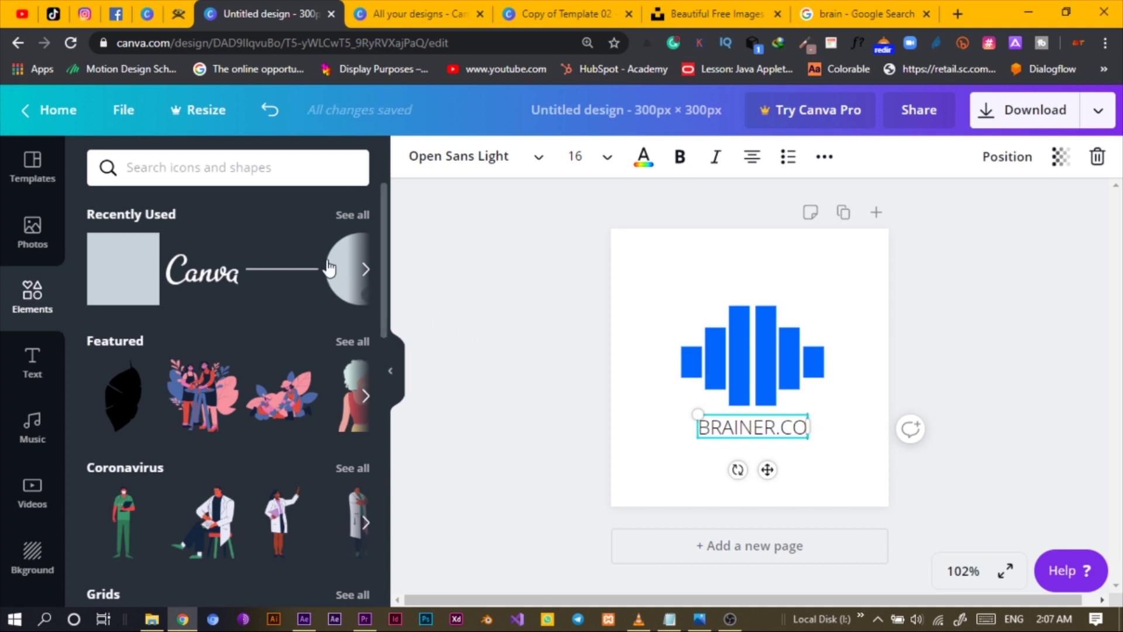
# Set the font of the BRAINER.CO text to Montserrat Classic.
pyautogui.hotkey('ctrl', 'a')
pyautogui.click(434, 168)
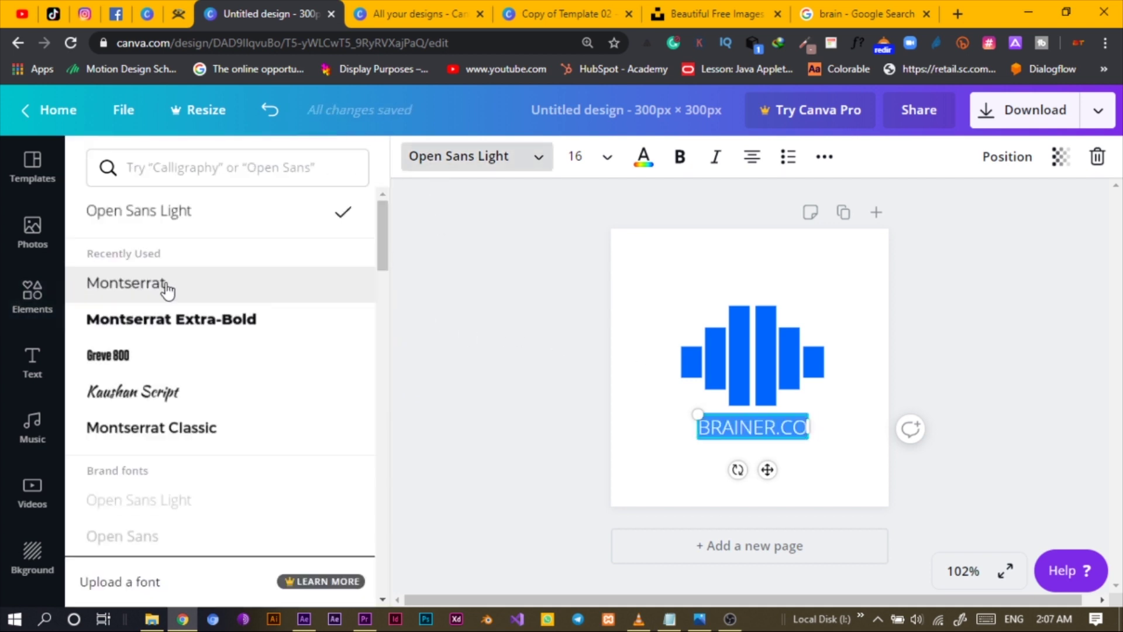
pyautogui.click(162, 432)
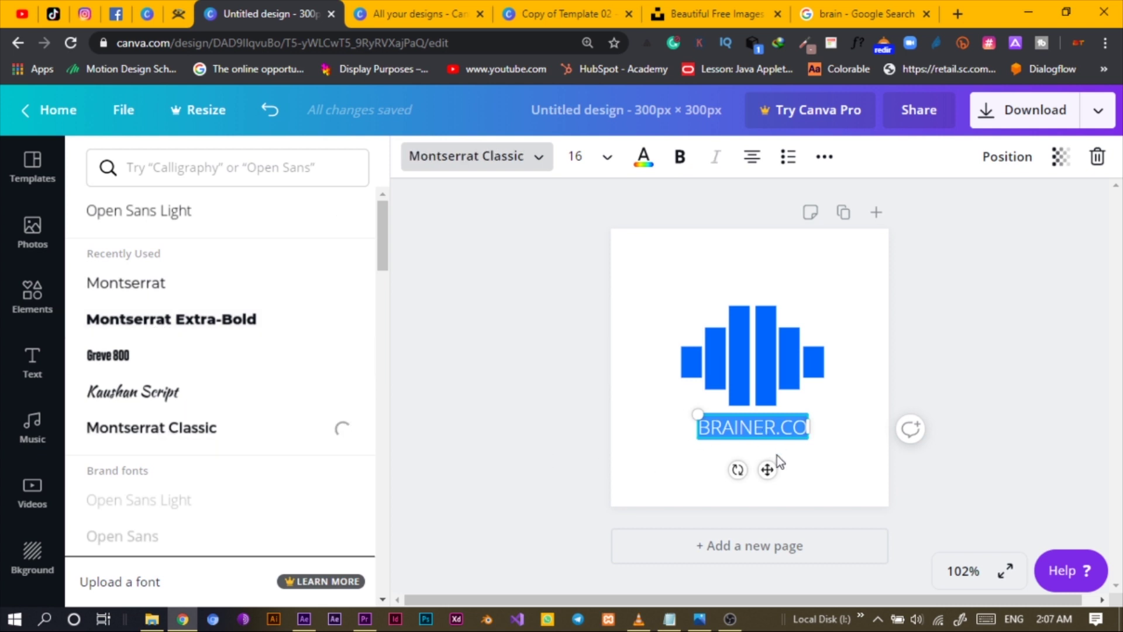
pyautogui.press('Escape')
pyautogui.click(701, 487)
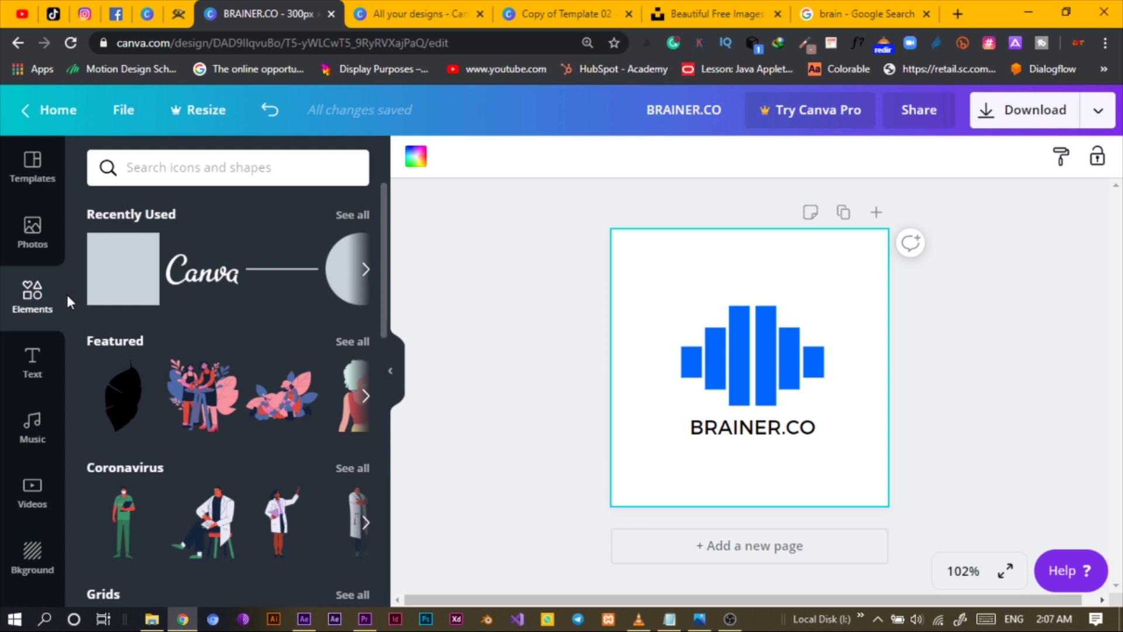
# Add a small square swatch in the page's lower-left corner and fill it with the same blue as the bars.
pyautogui.click(115, 286)
pyautogui.moveTo(826, 287); pyautogui.dragTo(641, 519)
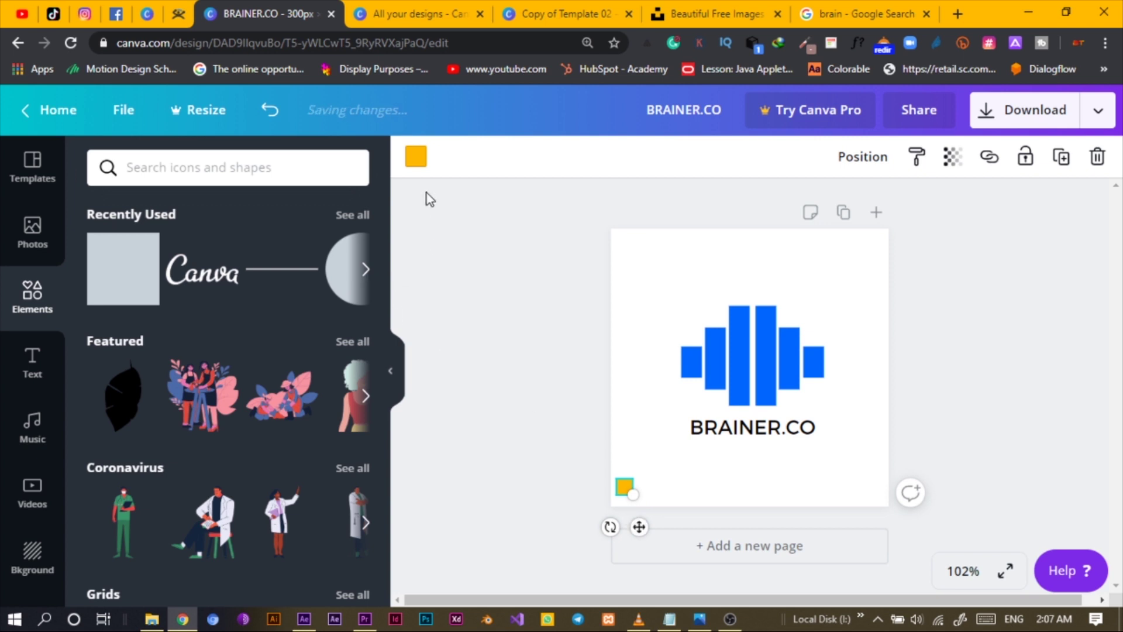
pyautogui.click(413, 161)
pyautogui.click(155, 337)
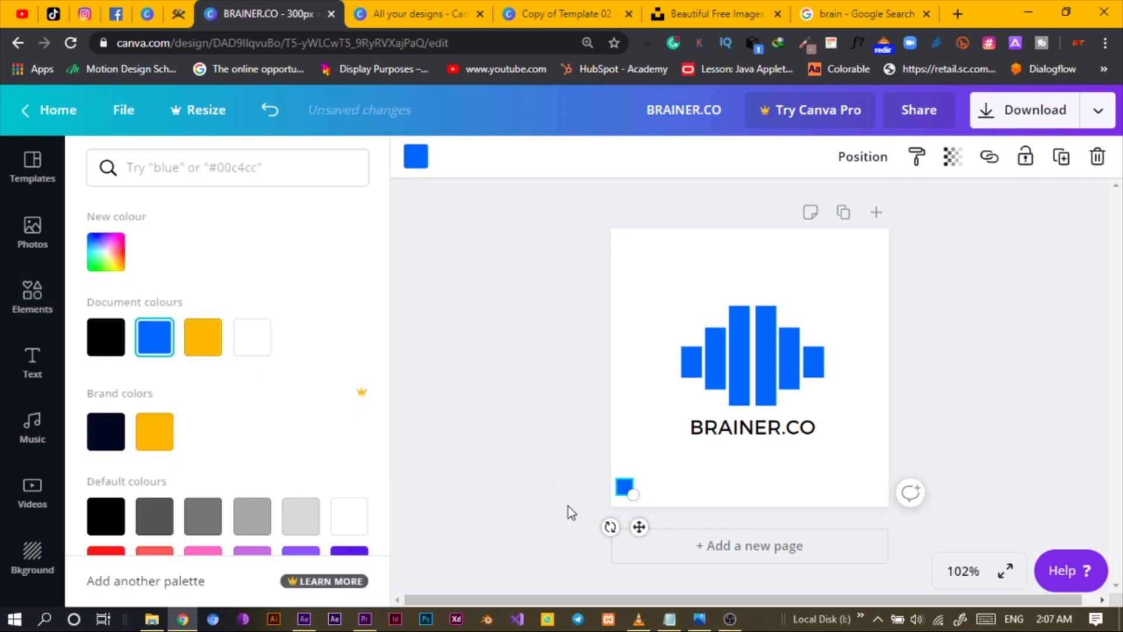
pyautogui.click(625, 488)
pyautogui.click(578, 497)
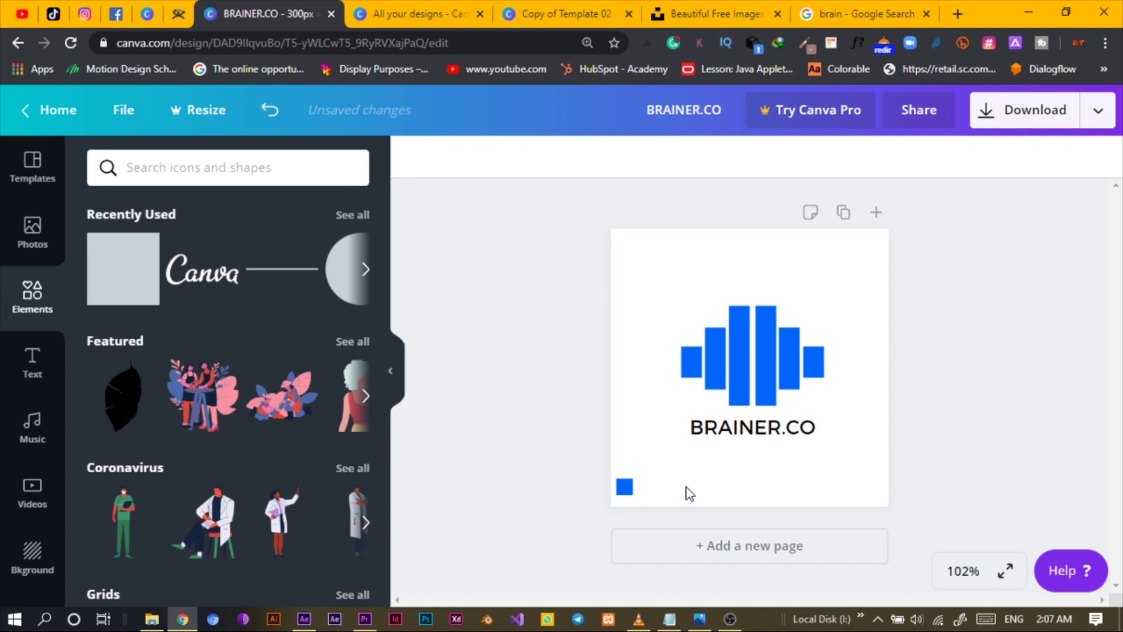
# Duplicate the BRAINER.CO text, shrink the copy to size 6.8 and place it beside the small blue square.
pyautogui.click(739, 439)
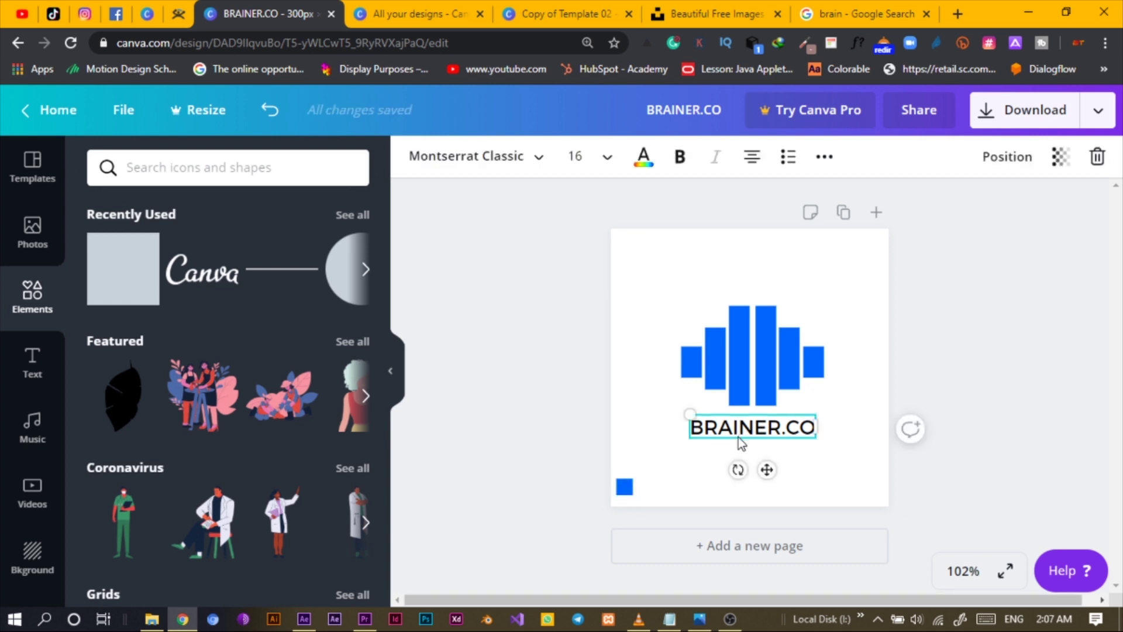
pyautogui.hotkey('ctrl', 'd')
pyautogui.moveTo(782, 489); pyautogui.dragTo(727, 522)
pyautogui.moveTo(651, 466); pyautogui.dragTo(676, 524)
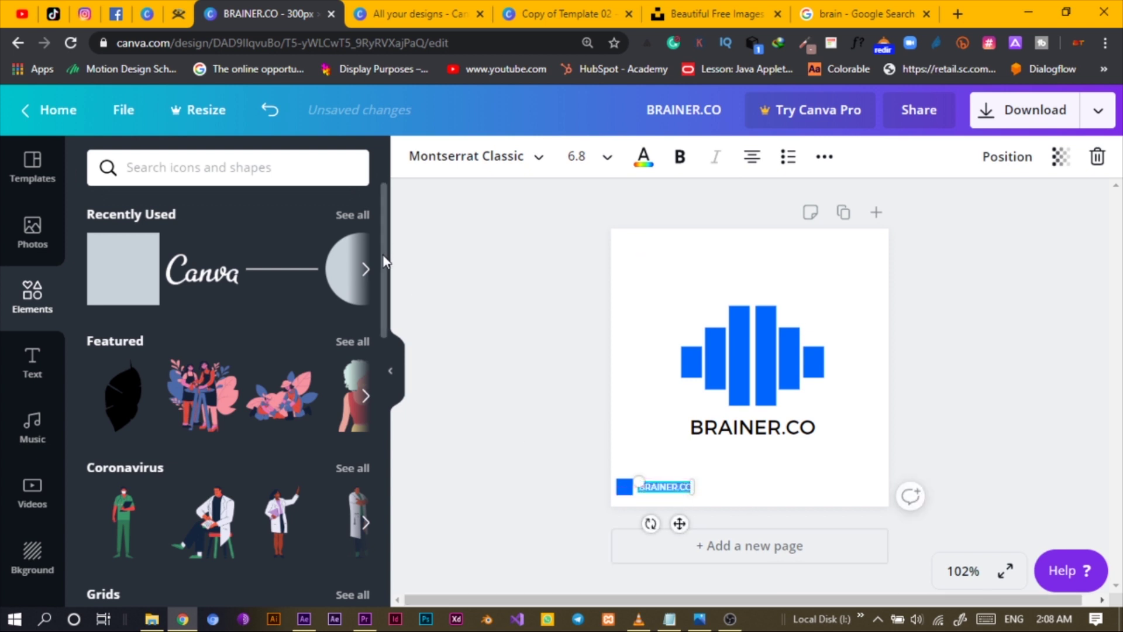
# Copy the bars' hex colour code and replace the small text beside the swatch with #0066ff.
pyautogui.click(694, 365)
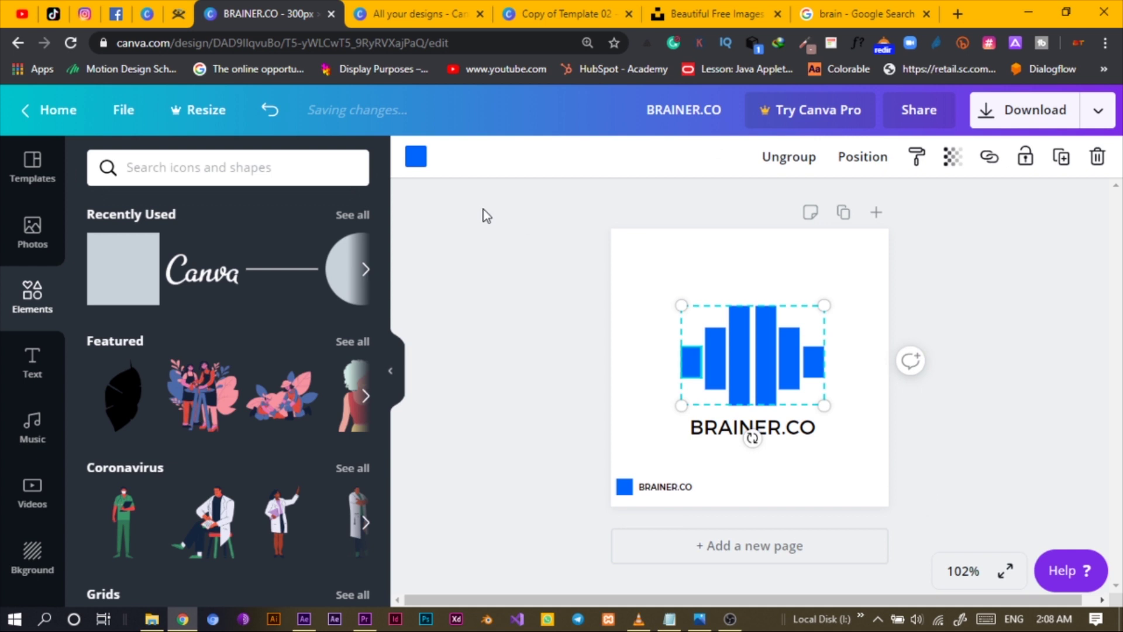
pyautogui.click(416, 157)
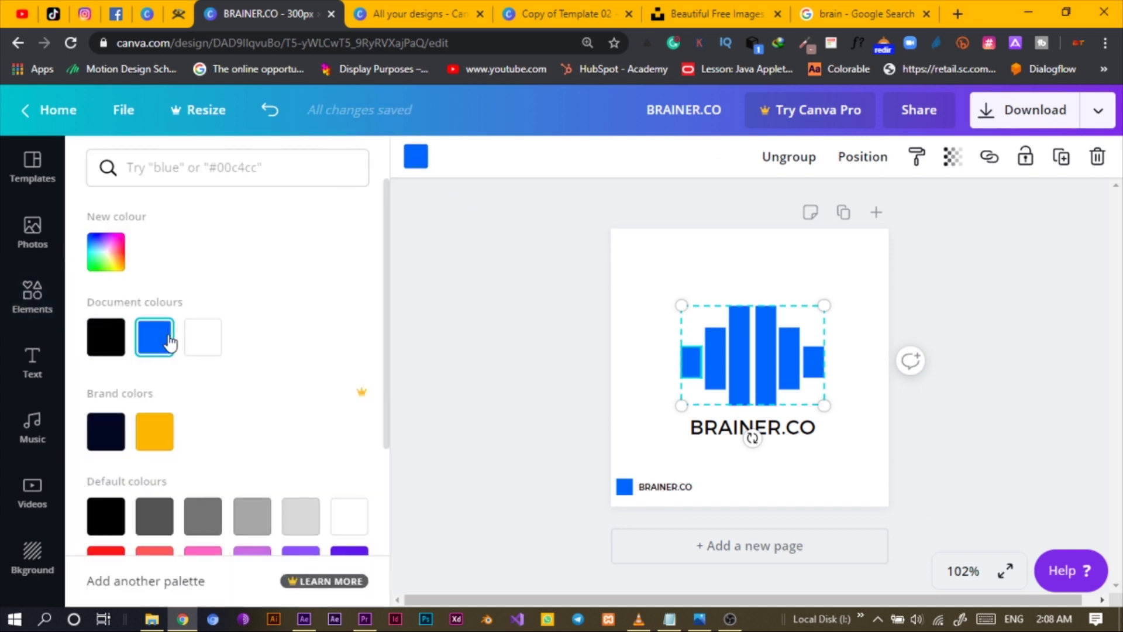
pyautogui.click(117, 264)
pyautogui.hotkey('ctrl', 'c')
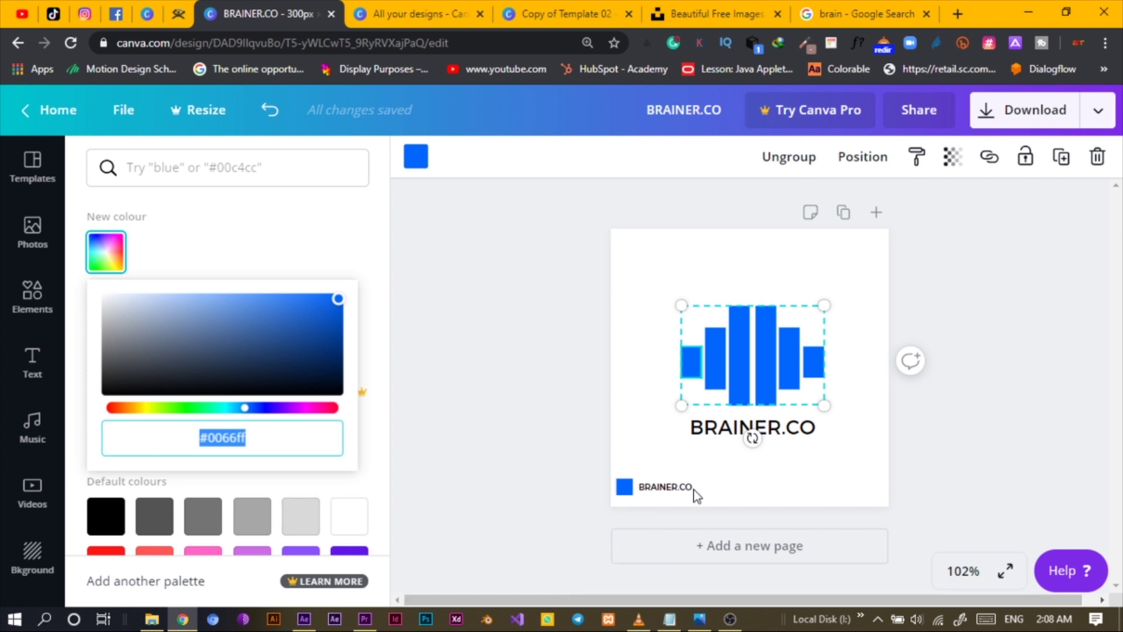
pyautogui.click(664, 486)
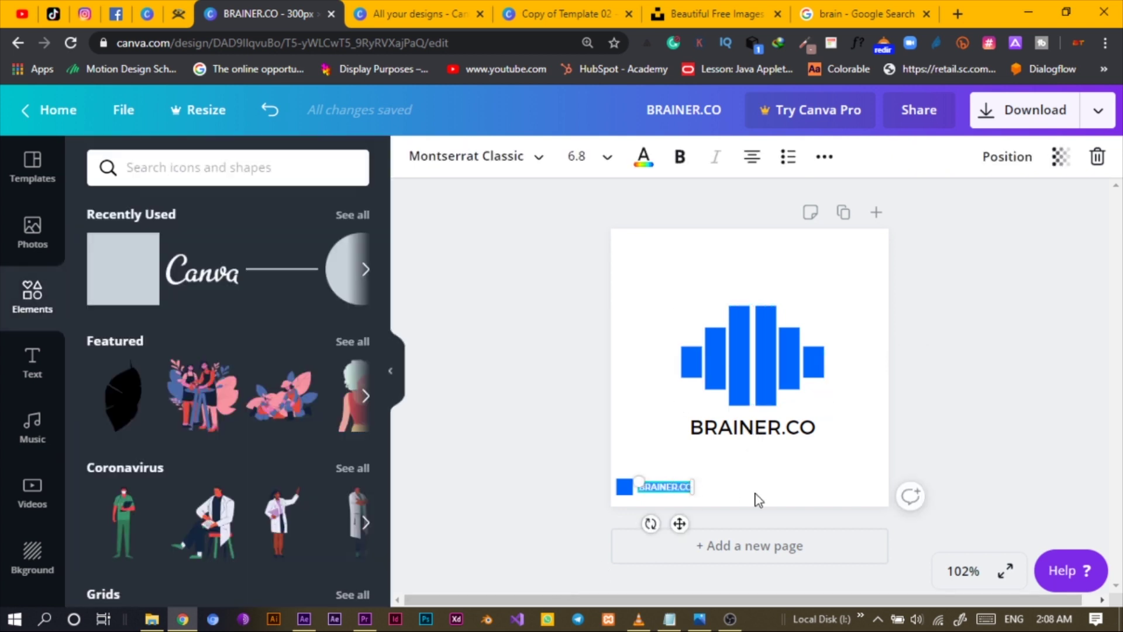
pyautogui.hotkey('ctrl', 'v')
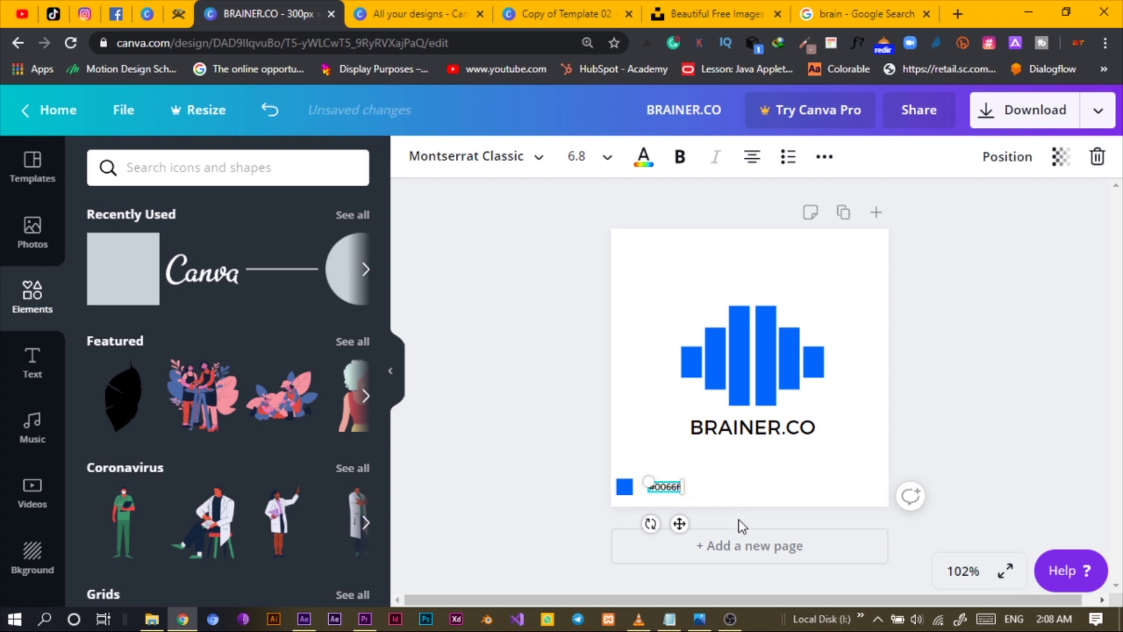
# Move the hex code label close beside the blue square and switch its bold formatting on and off again.
pyautogui.moveTo(683, 525); pyautogui.dragTo(678, 537)
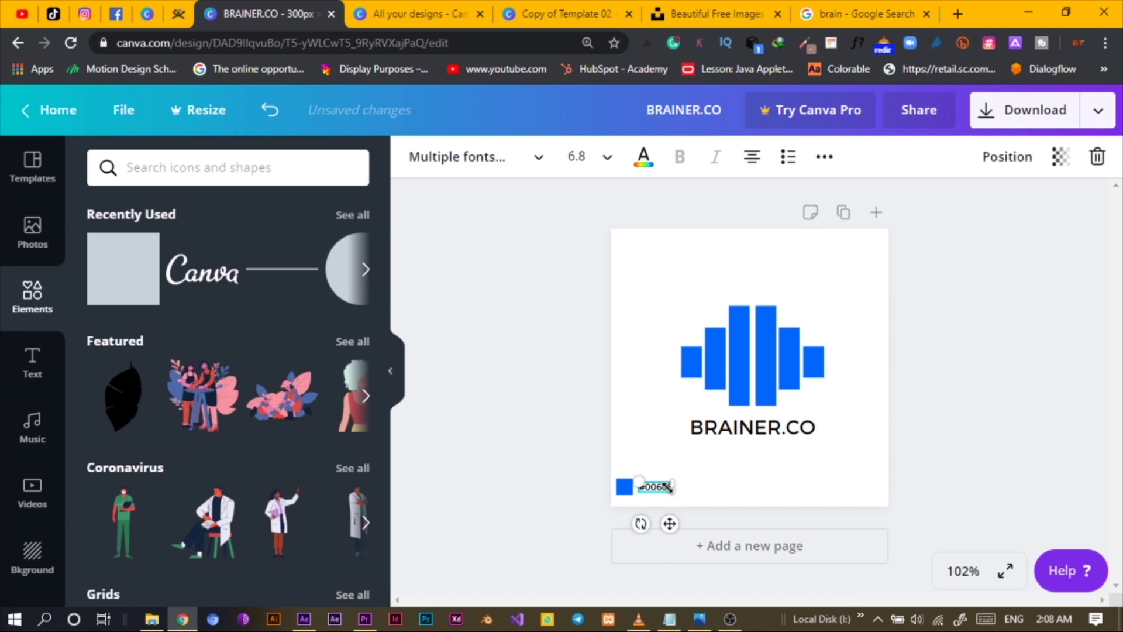
pyautogui.click(679, 157)
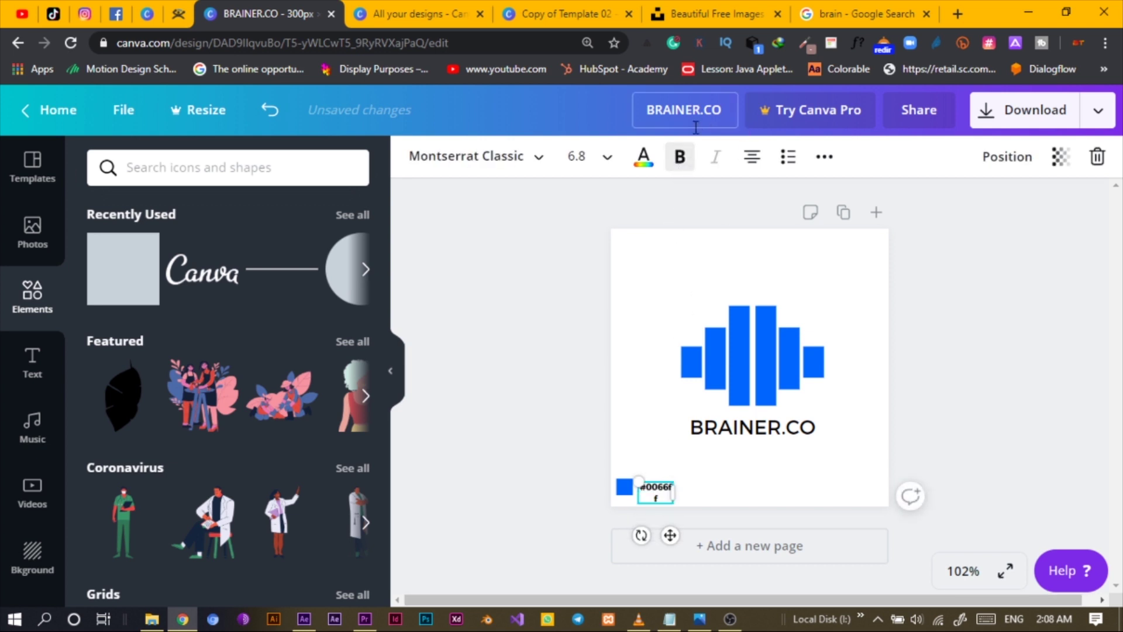
pyautogui.click(680, 157)
pyautogui.click(598, 401)
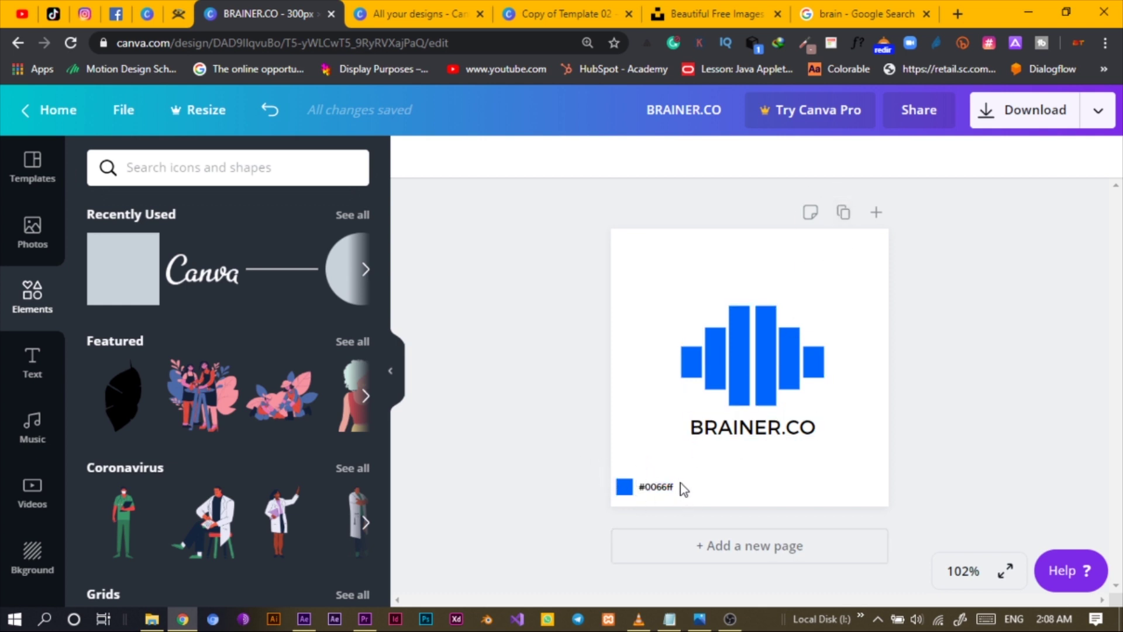
# Duplicate the finished logo page as page 2.
pyautogui.click(842, 212)
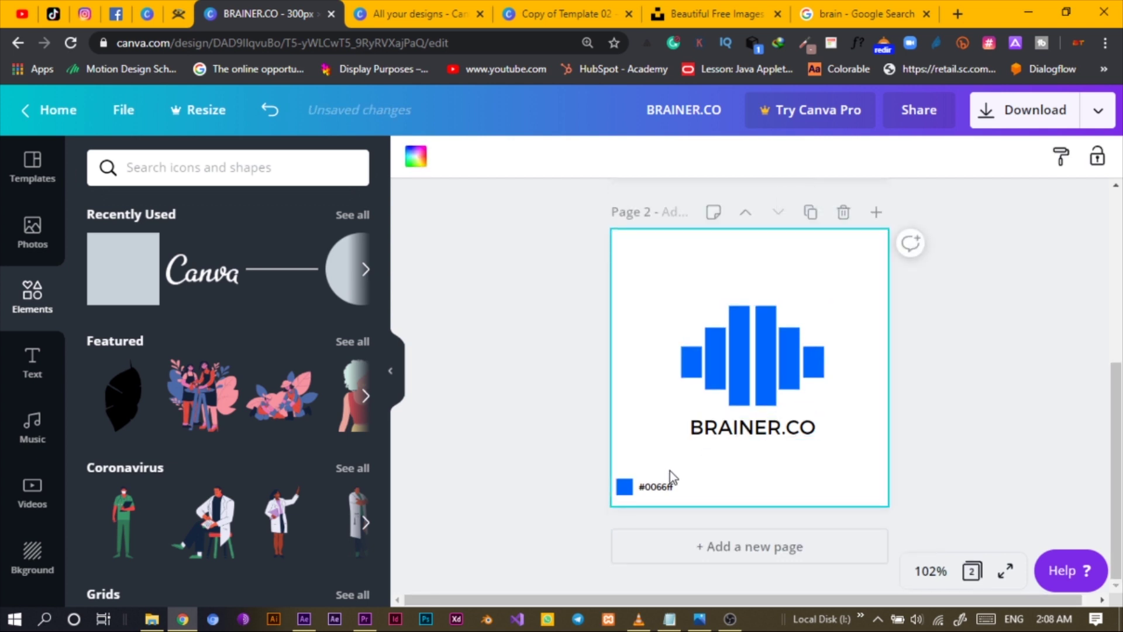
pyautogui.moveTo(680, 494); pyautogui.dragTo(612, 501)
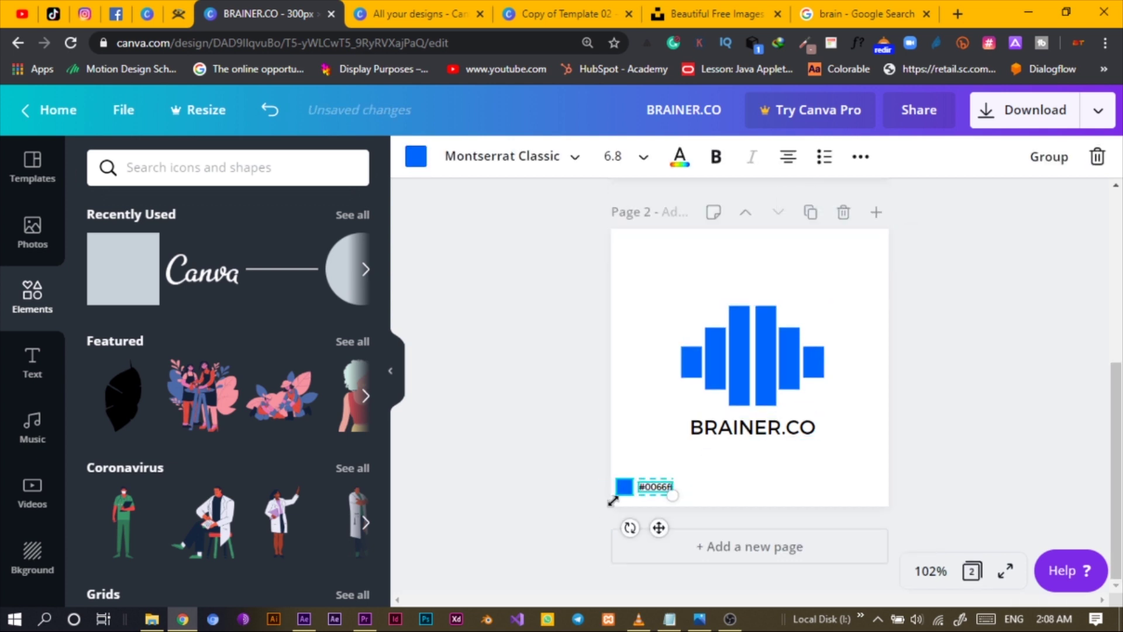
pyautogui.click(642, 456)
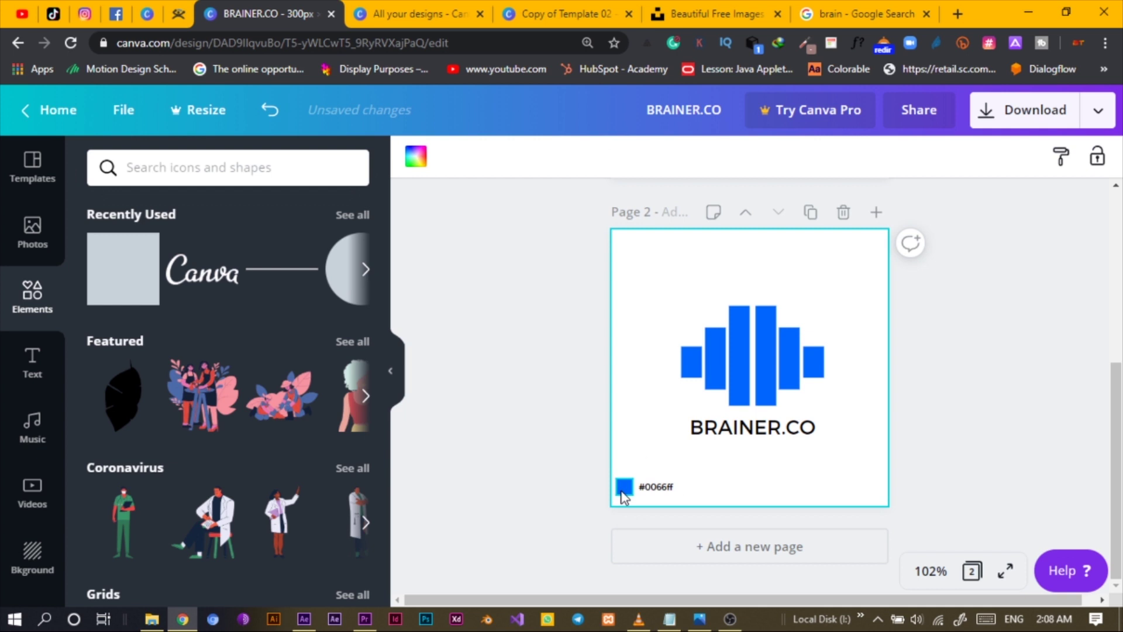
# Try white as the fill of the bar graphic on page 2 and return it to blue.
pyautogui.moveTo(654, 251); pyautogui.dragTo(874, 421)
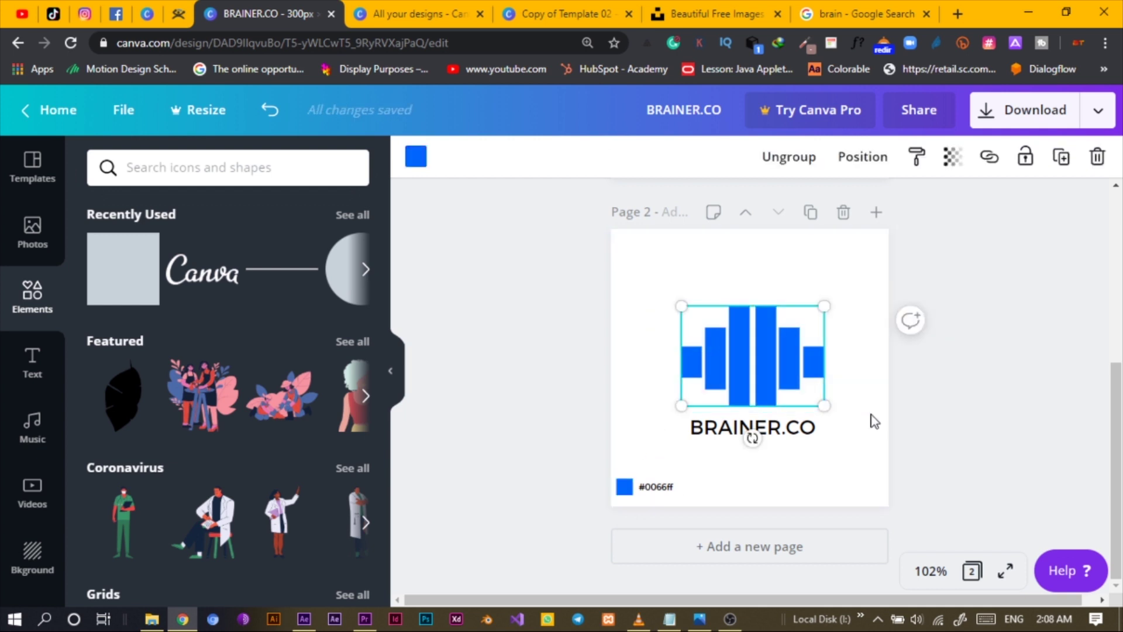
pyautogui.click(415, 158)
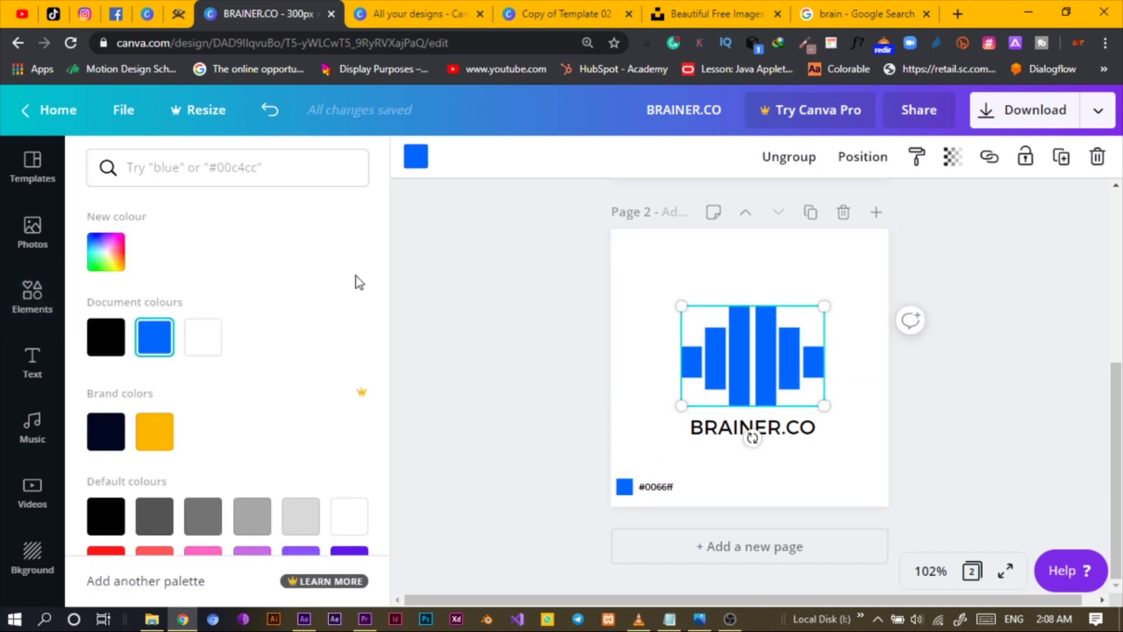
pyautogui.click(203, 337)
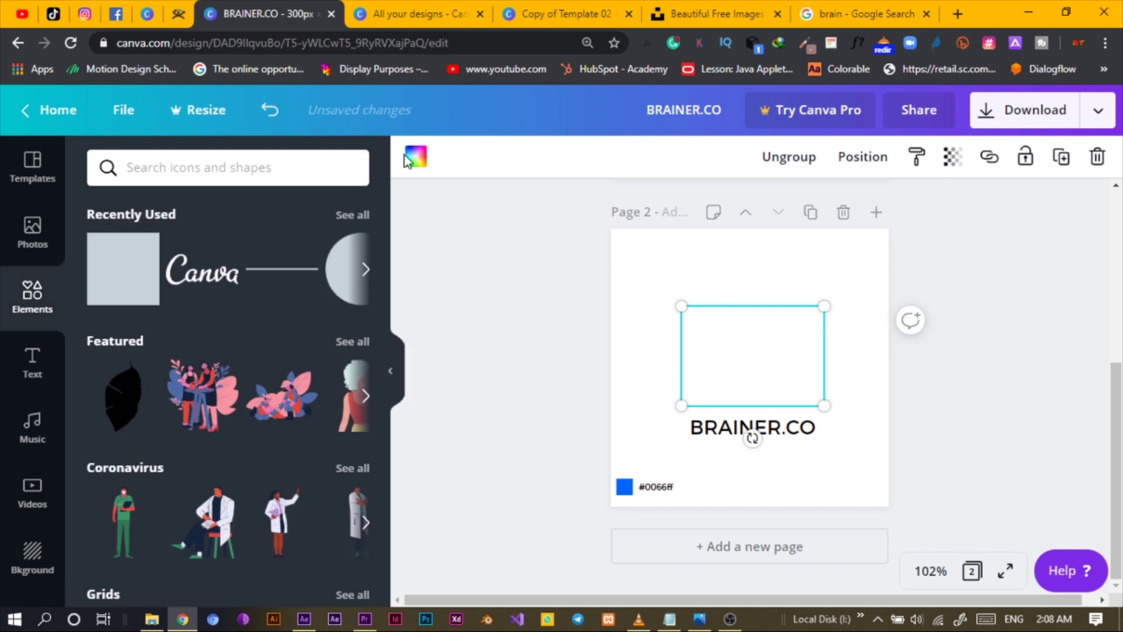
pyautogui.click(415, 156)
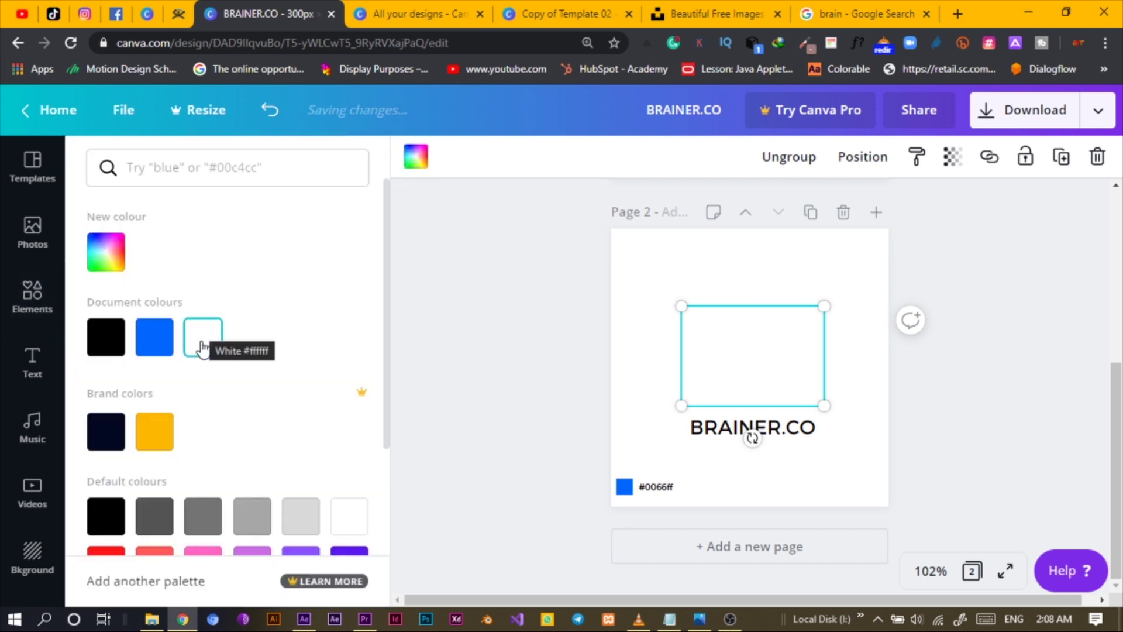
pyautogui.click(162, 350)
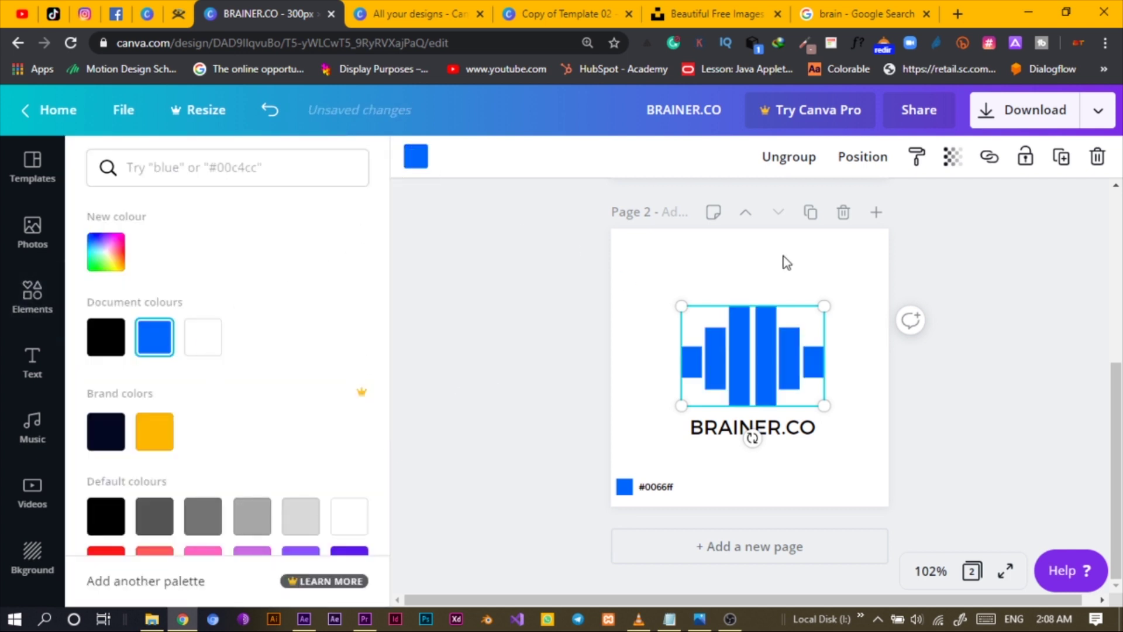
# Recolour the bar graphic on page 2 white and set the page background to the logo's blue.
pyautogui.click(763, 259)
pyautogui.moveTo(656, 279); pyautogui.dragTo(862, 418)
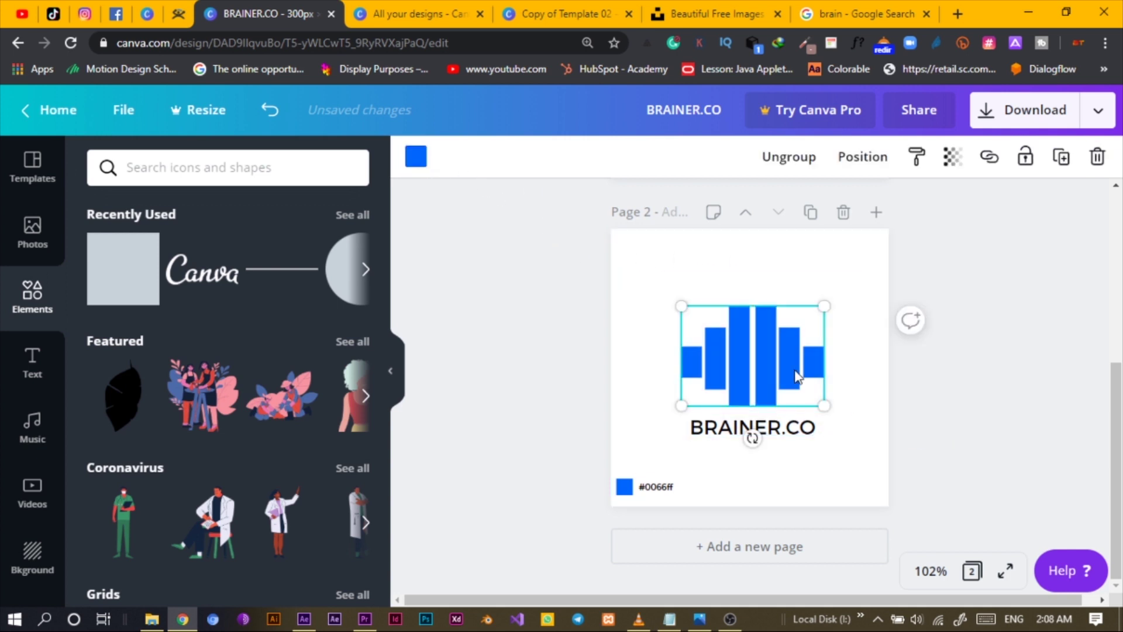
pyautogui.click(420, 167)
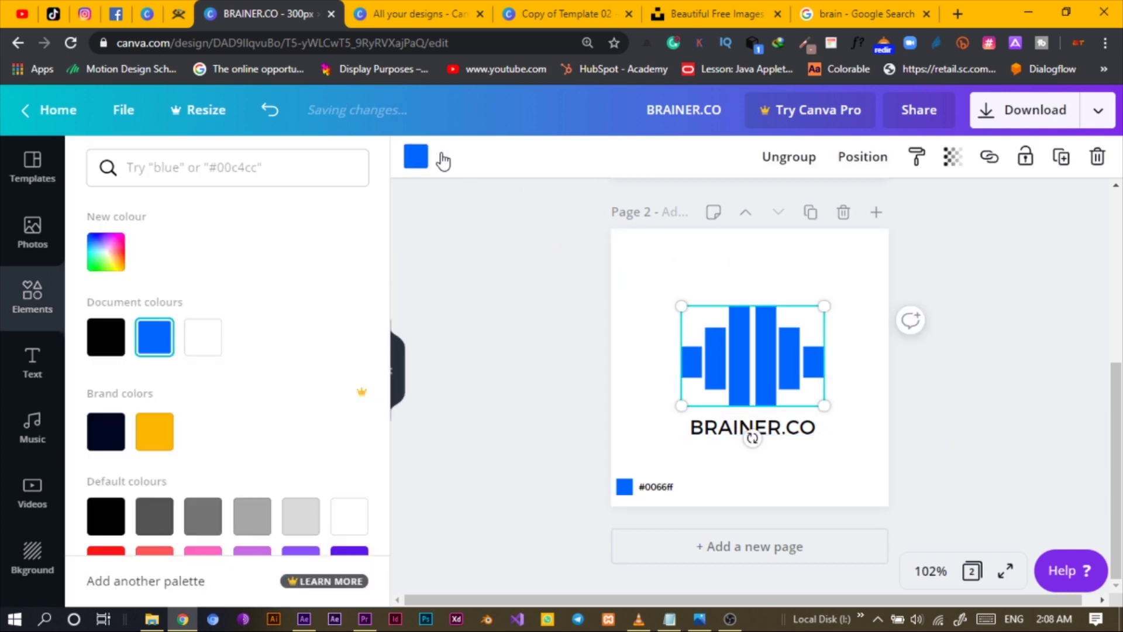
pyautogui.click(196, 352)
pyautogui.click(673, 281)
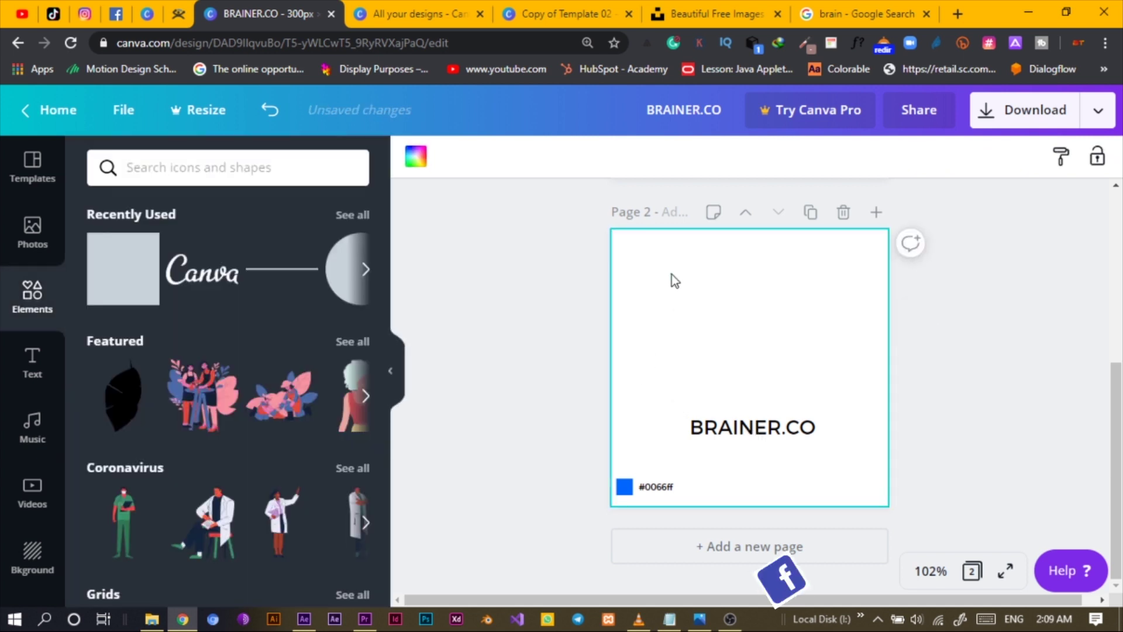
pyautogui.click(409, 166)
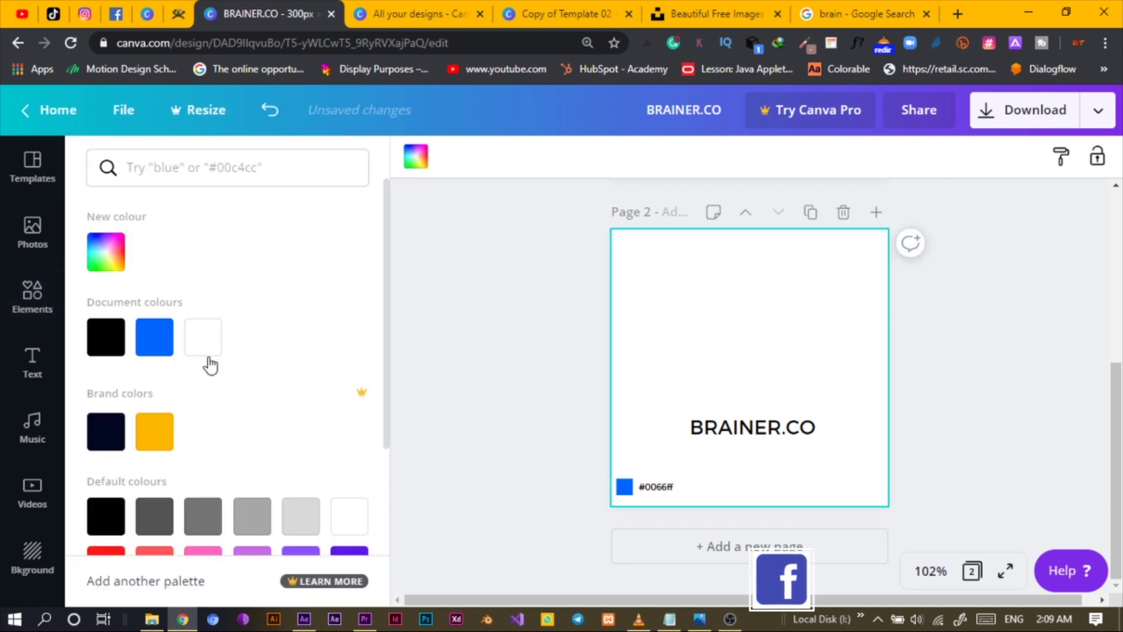
pyautogui.click(150, 349)
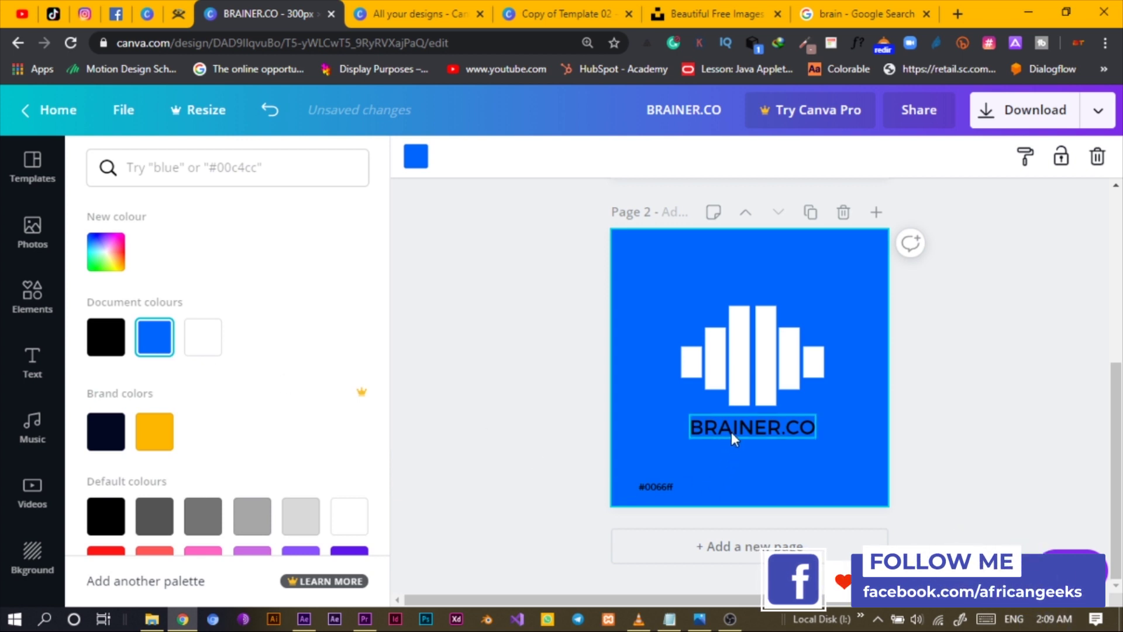
# Make the small swatch square on page 2 white and replace the hex label beside it with #ffffff.
pyautogui.click(632, 488)
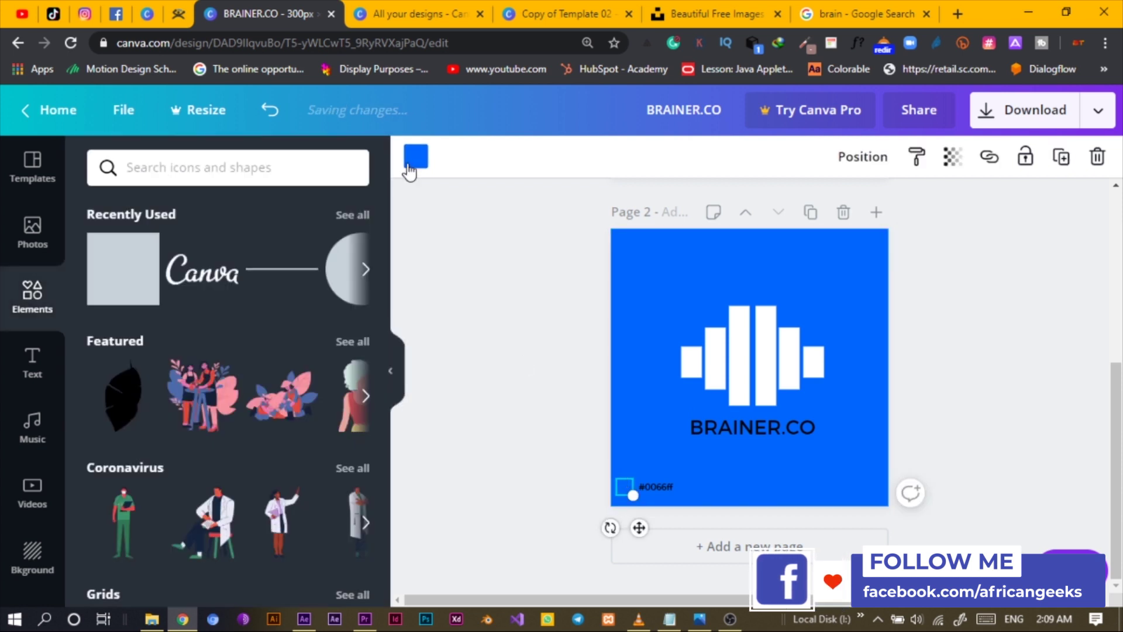
pyautogui.click(416, 156)
pyautogui.click(202, 342)
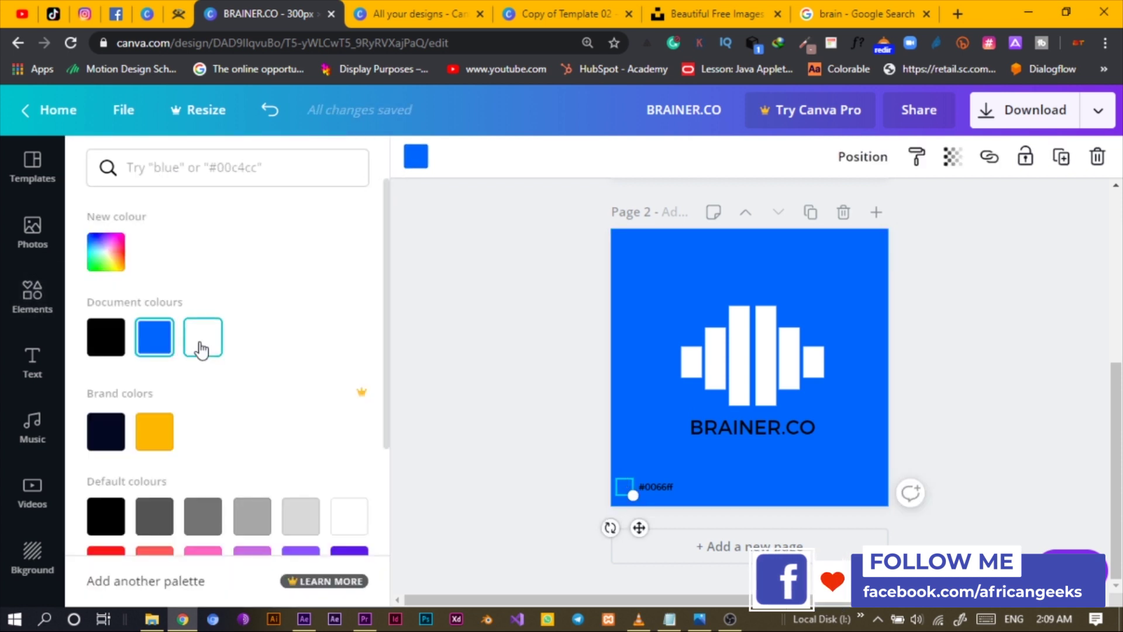
pyautogui.click(107, 251)
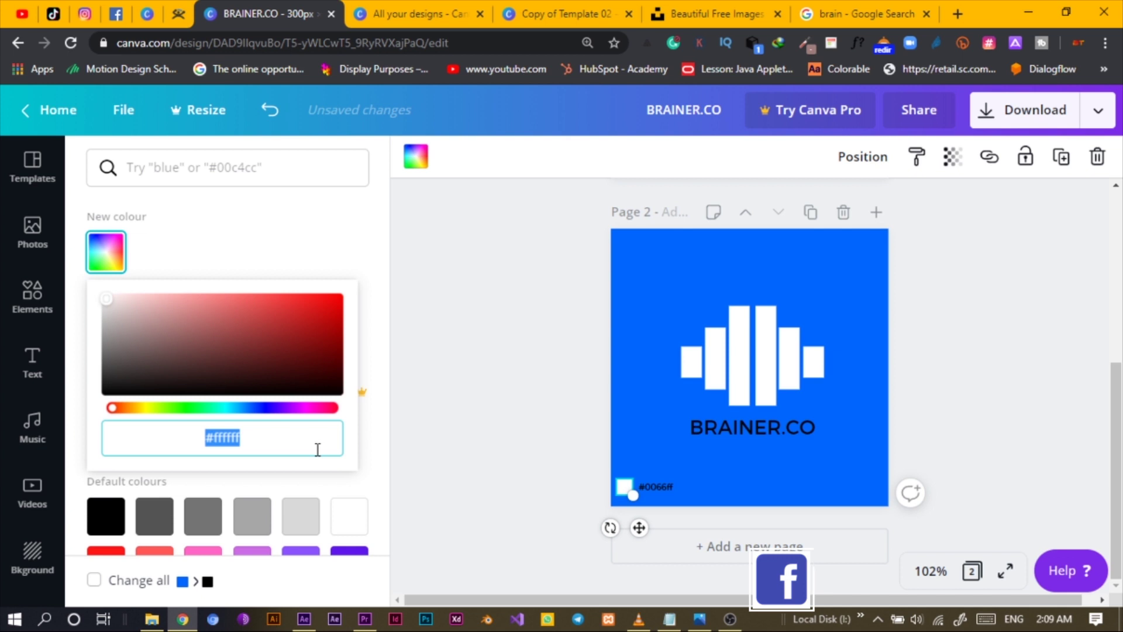
pyautogui.moveTo(637, 487); pyautogui.dragTo(670, 488)
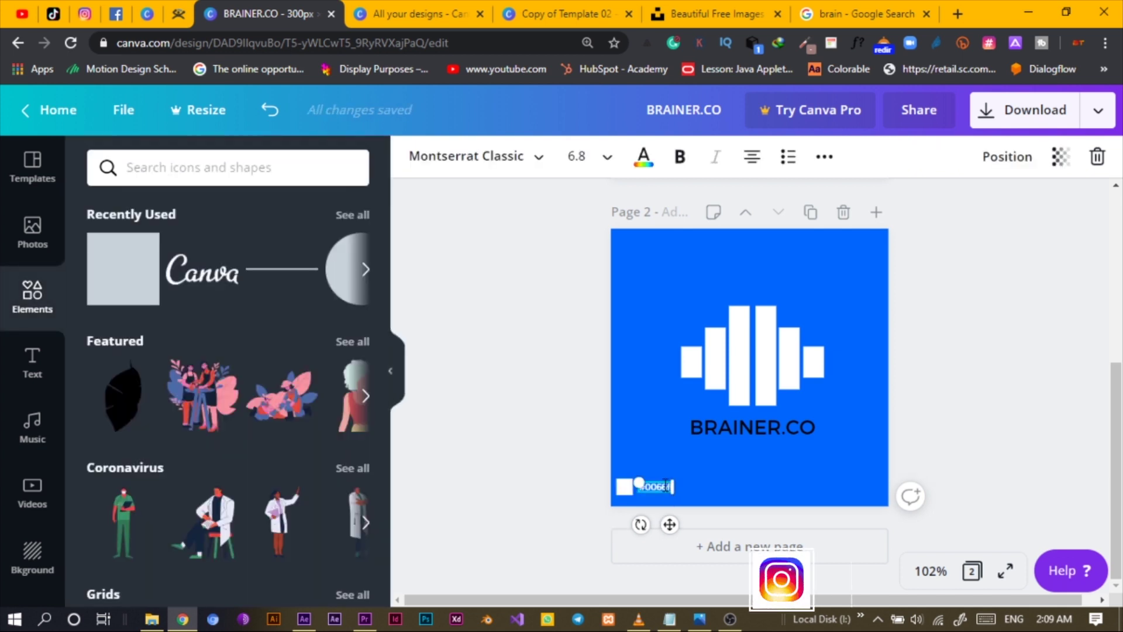
pyautogui.write('#ffffff')
pyautogui.click(589, 509)
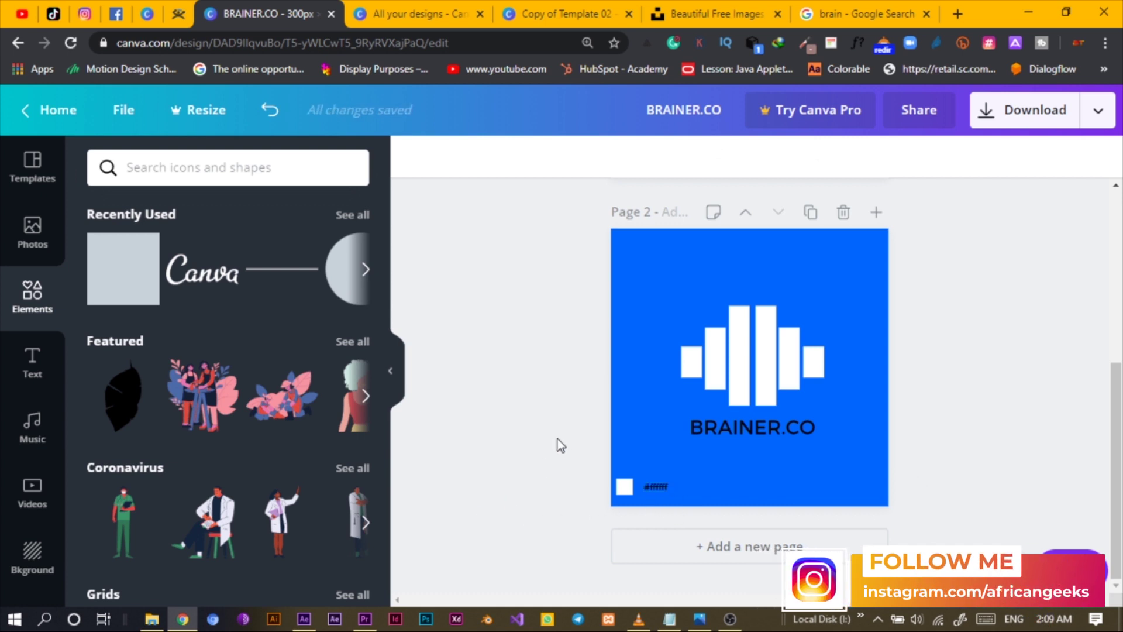
# Switch to Unsplash and search its photos for the suggested term "technology".
pyautogui.click(724, 2)
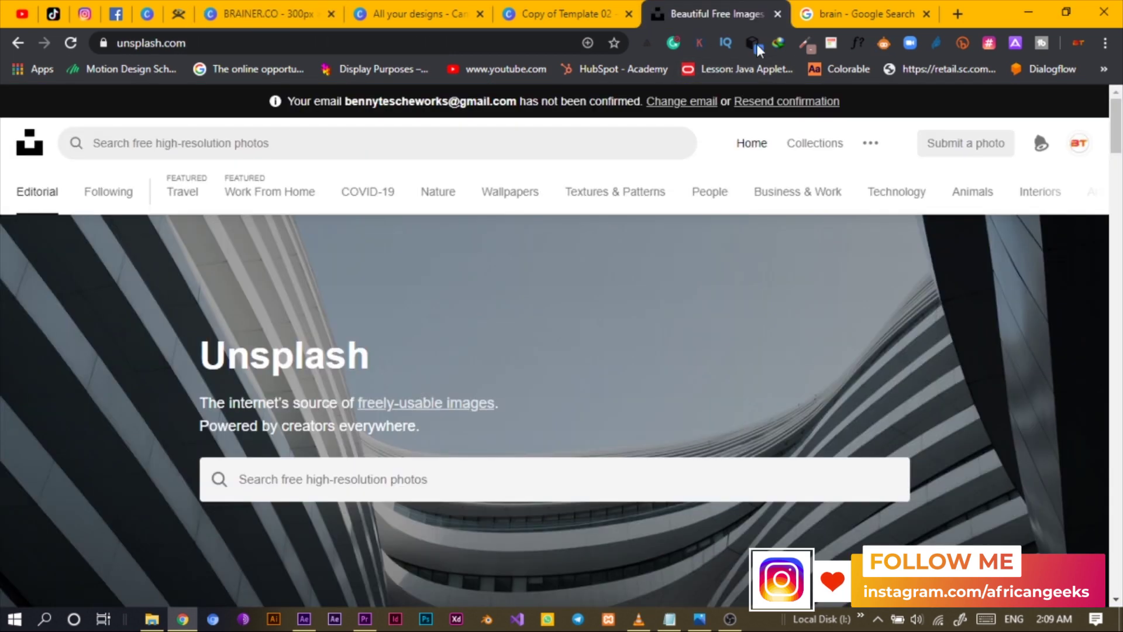
pyautogui.click(613, 145)
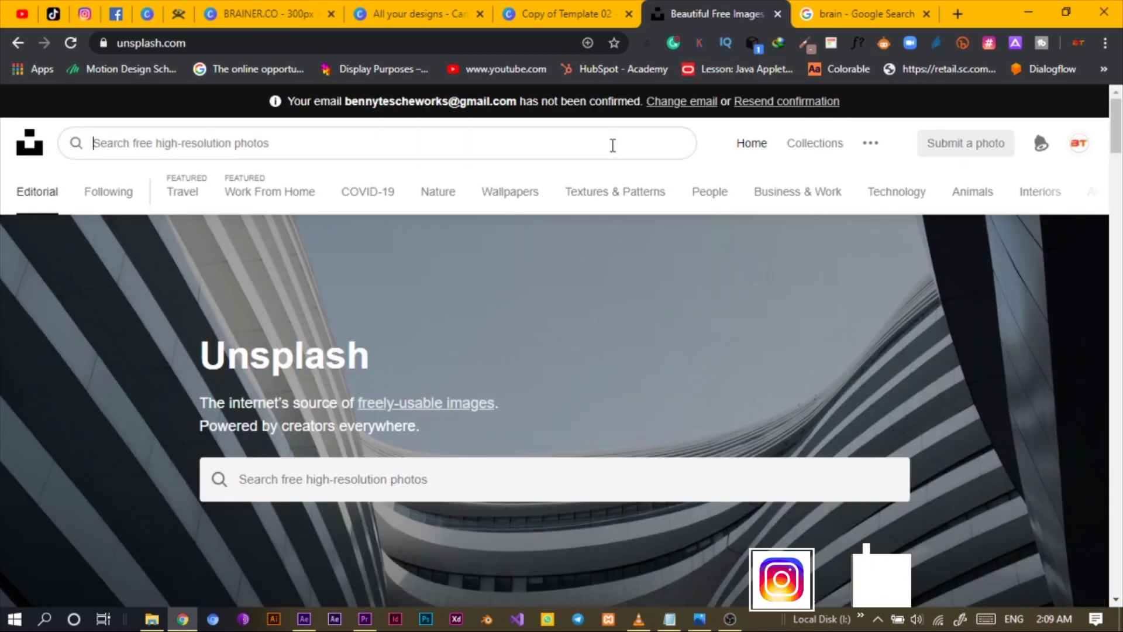
pyautogui.write('c')
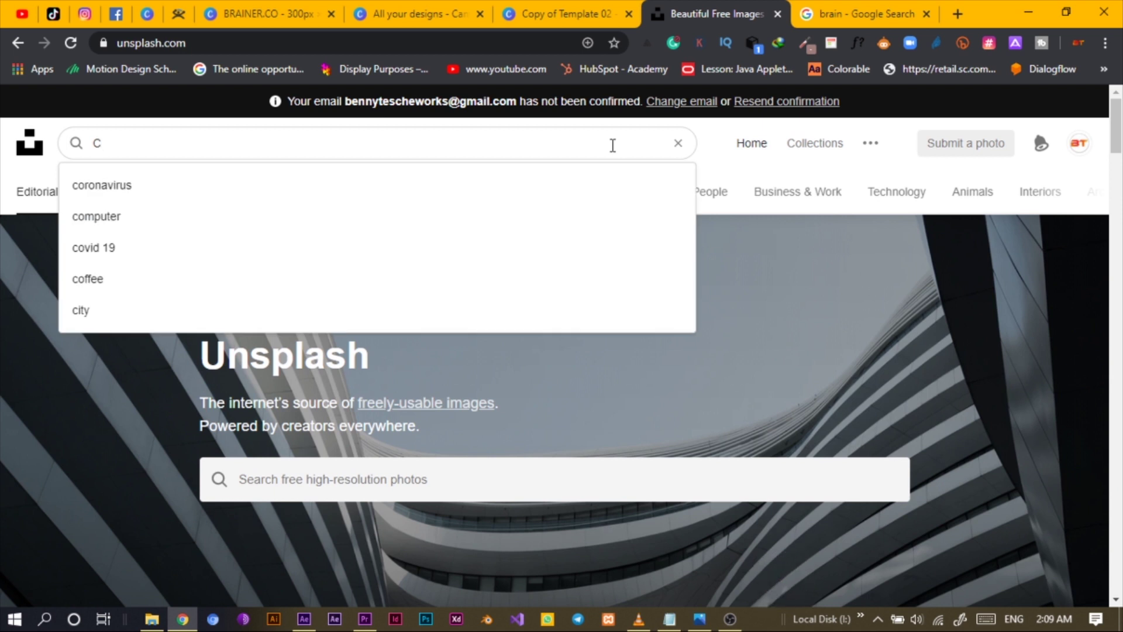
pyautogui.press('BackSpace')
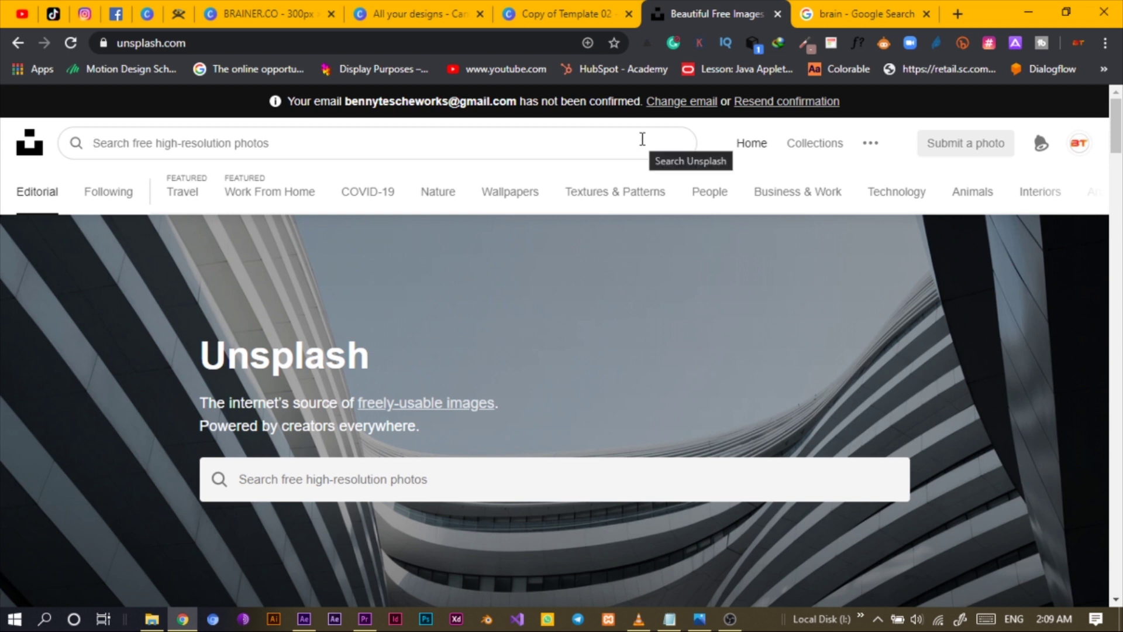
pyautogui.write('TECH')
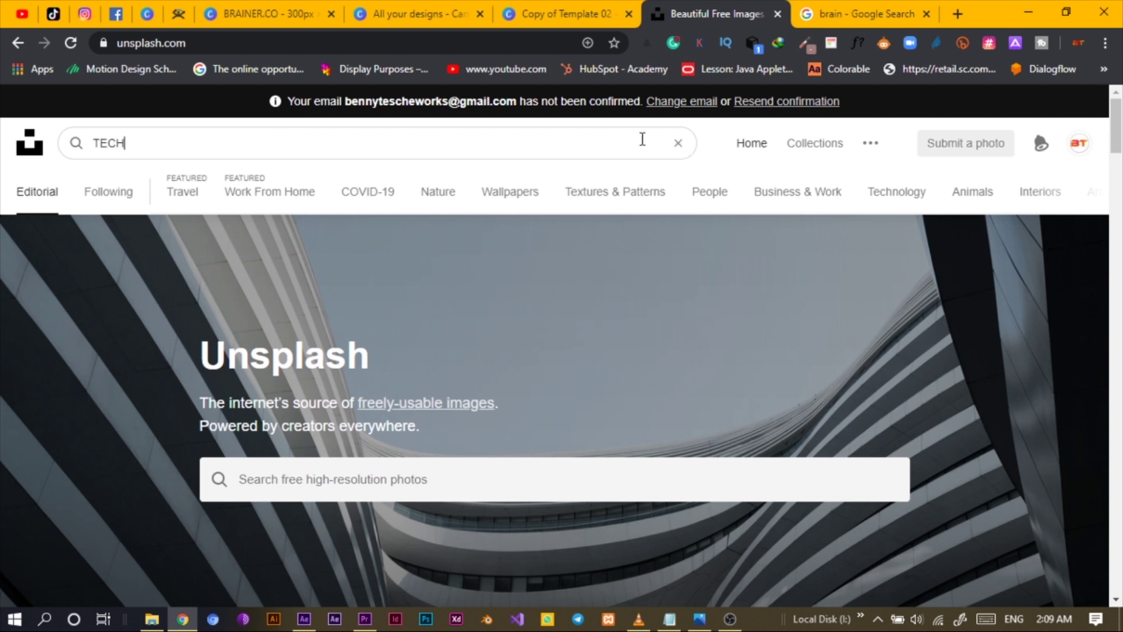
pyautogui.write('N')
pyautogui.press('Down')
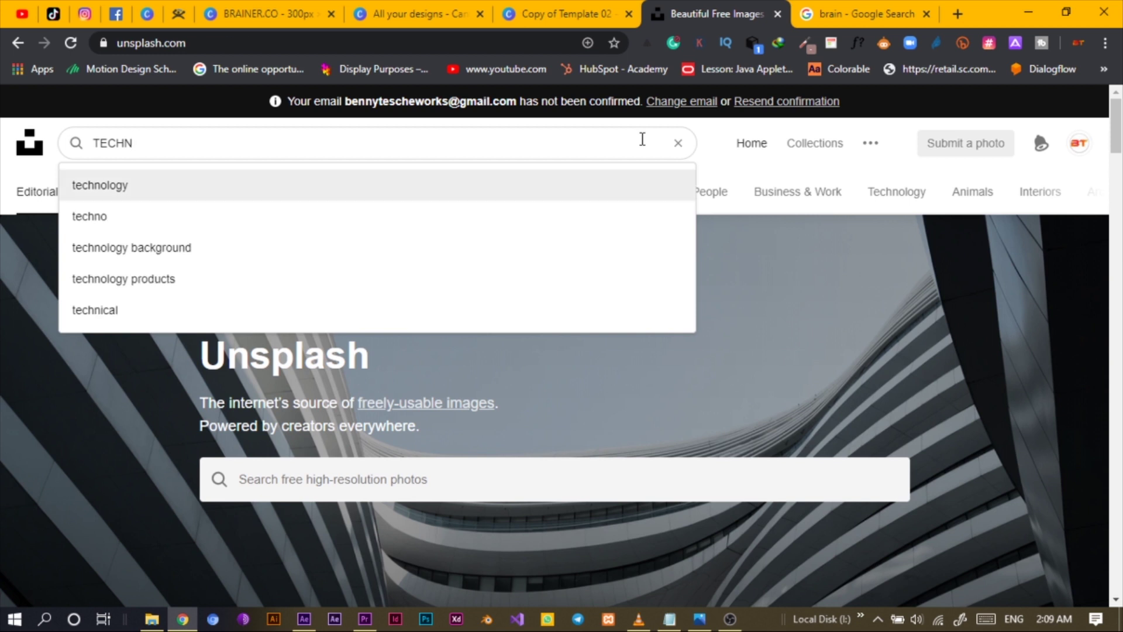
pyautogui.press('Return')
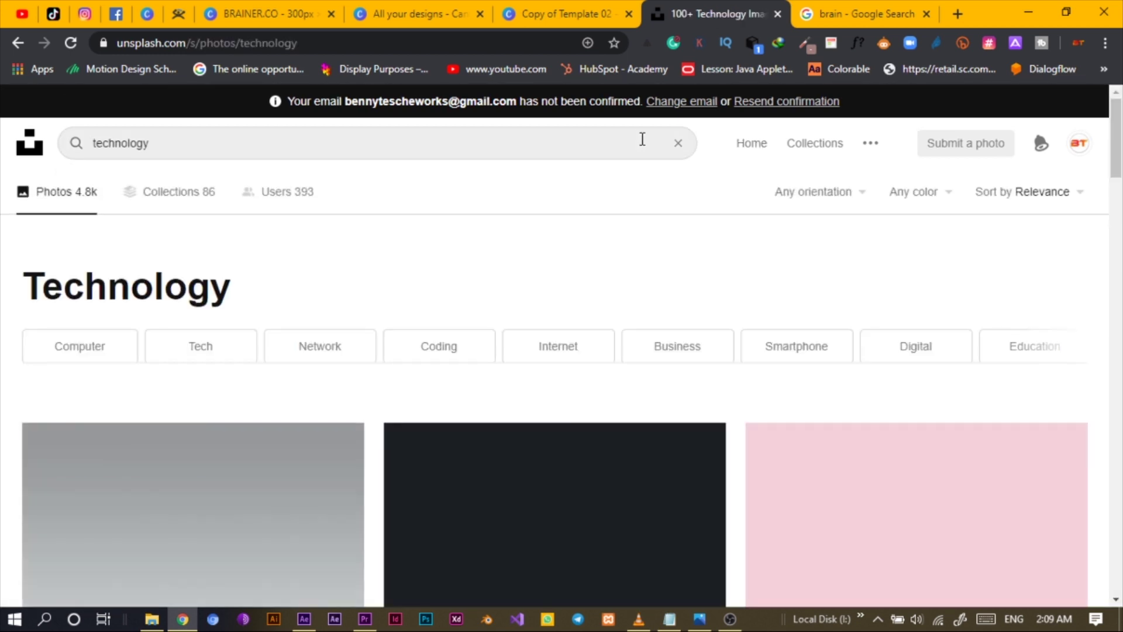
# Browse the technology photos and download the one of a person using a laptop beside a potted plant.
pyautogui.moveTo(1116, 138); pyautogui.dragTo(1117, 285)
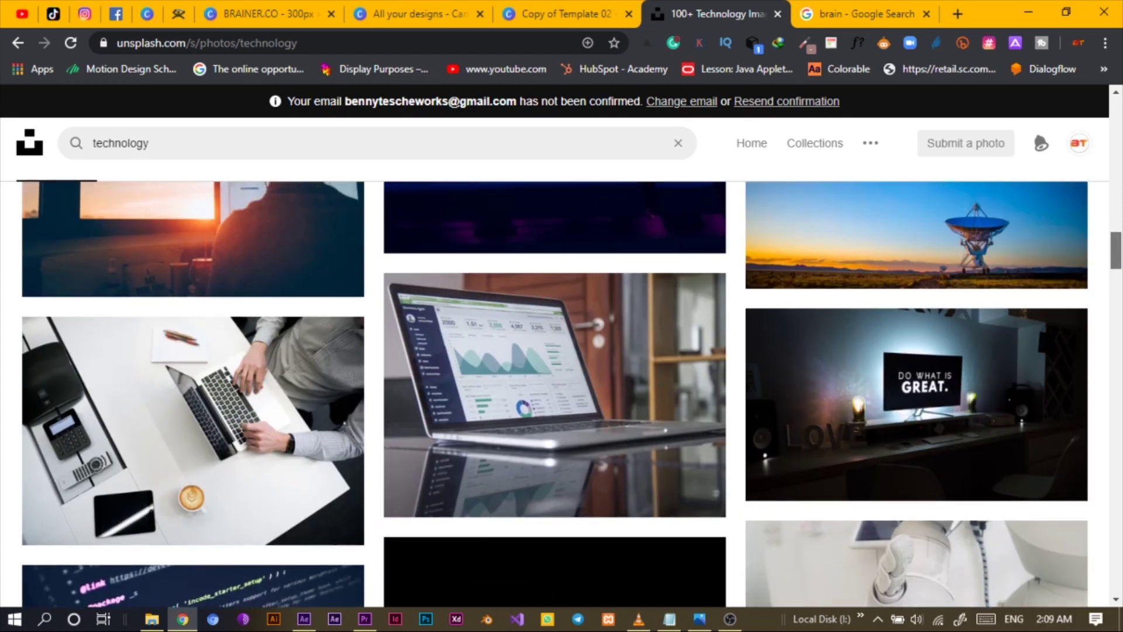
pyautogui.scroll(-10, 562, 395)
pyautogui.scroll(-10, 562, 394)
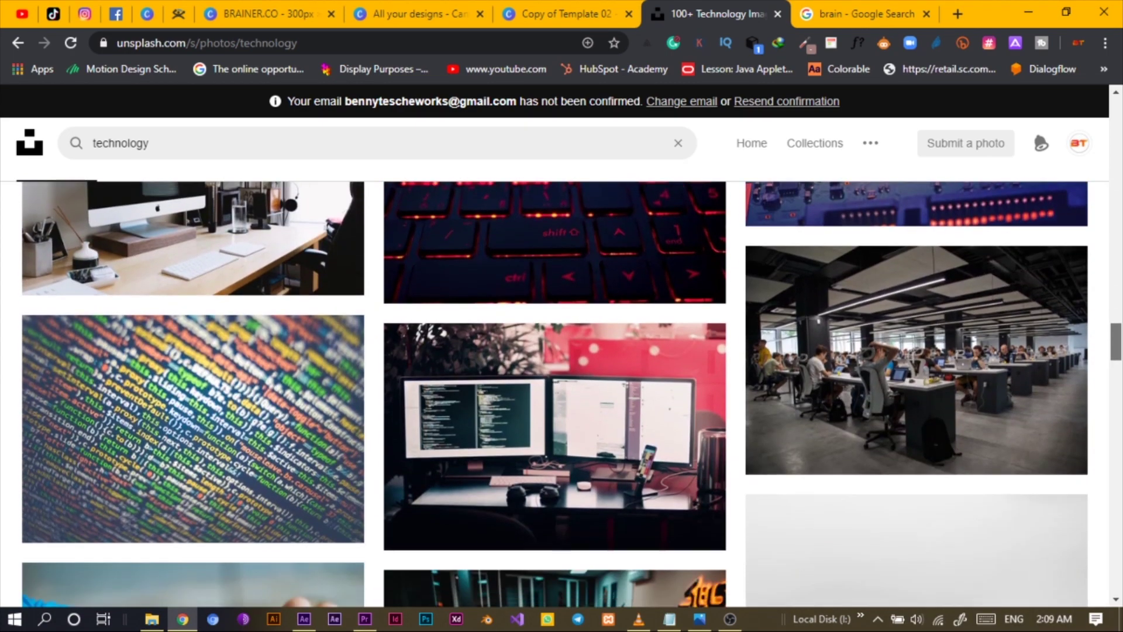
pyautogui.scroll(-10, 561, 394)
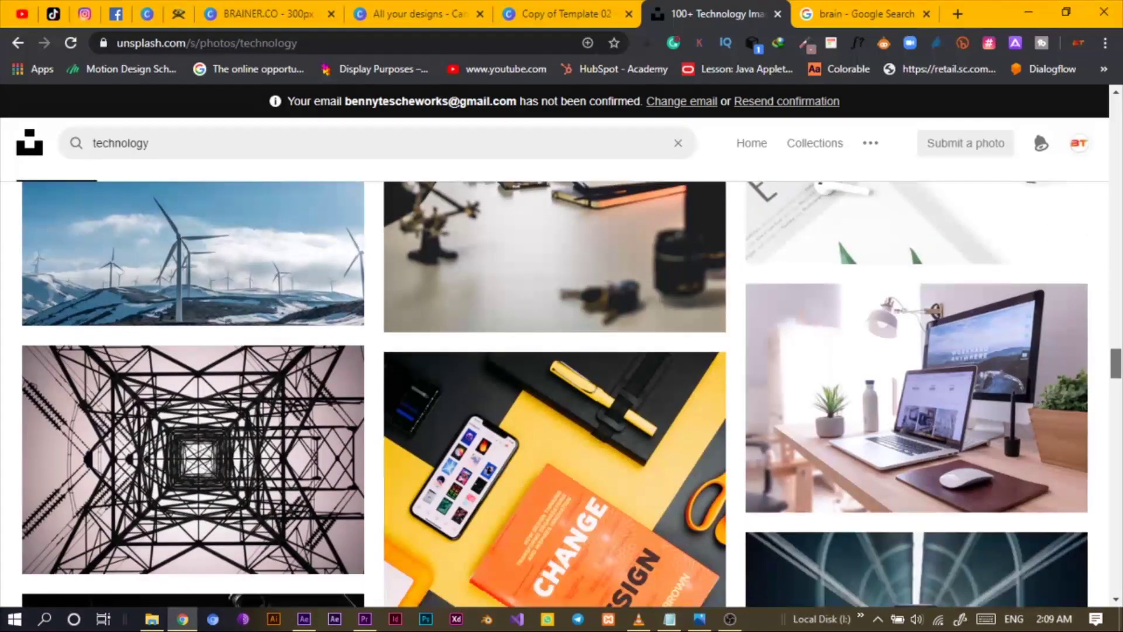
pyautogui.scroll(5, 561, 395)
pyautogui.scroll(-8, 562, 395)
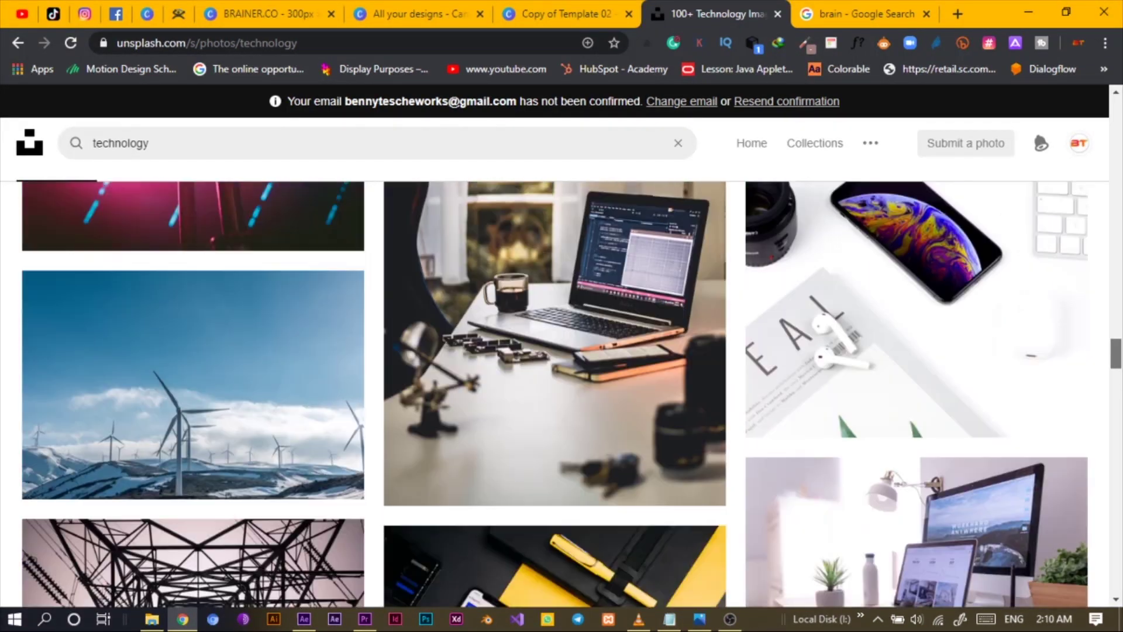
pyautogui.scroll(2, 561, 394)
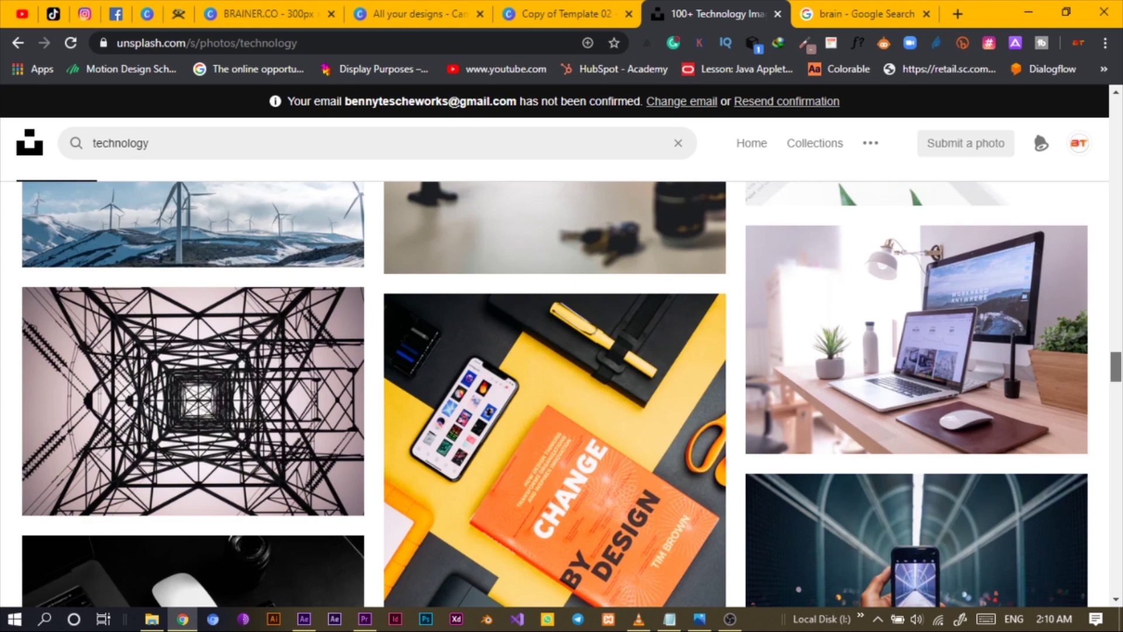
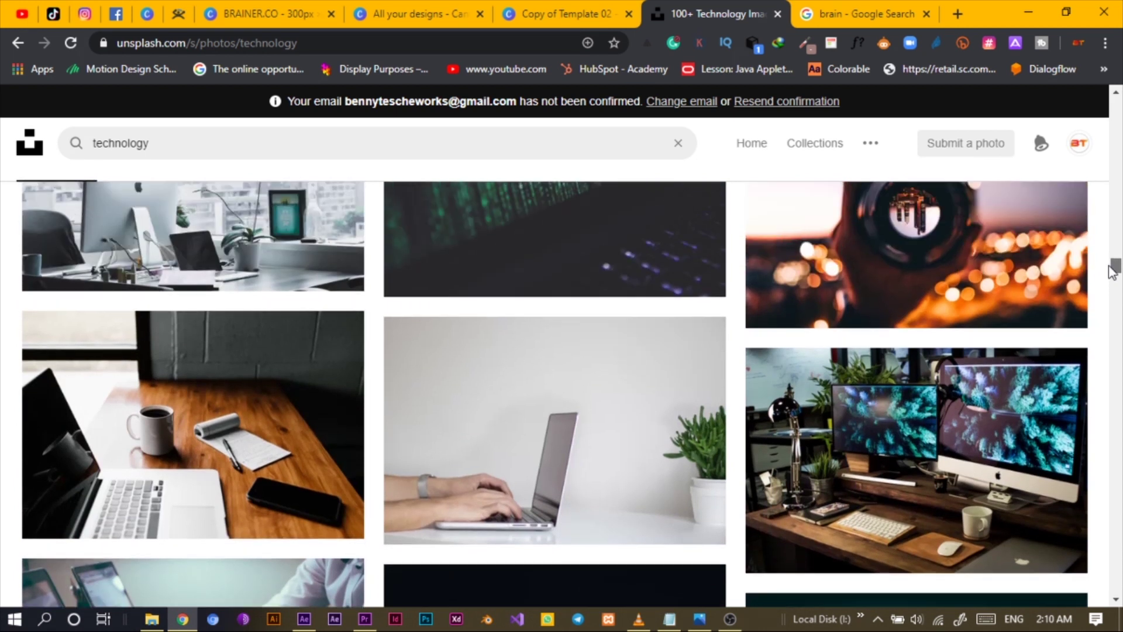
pyautogui.moveTo(507, 468)
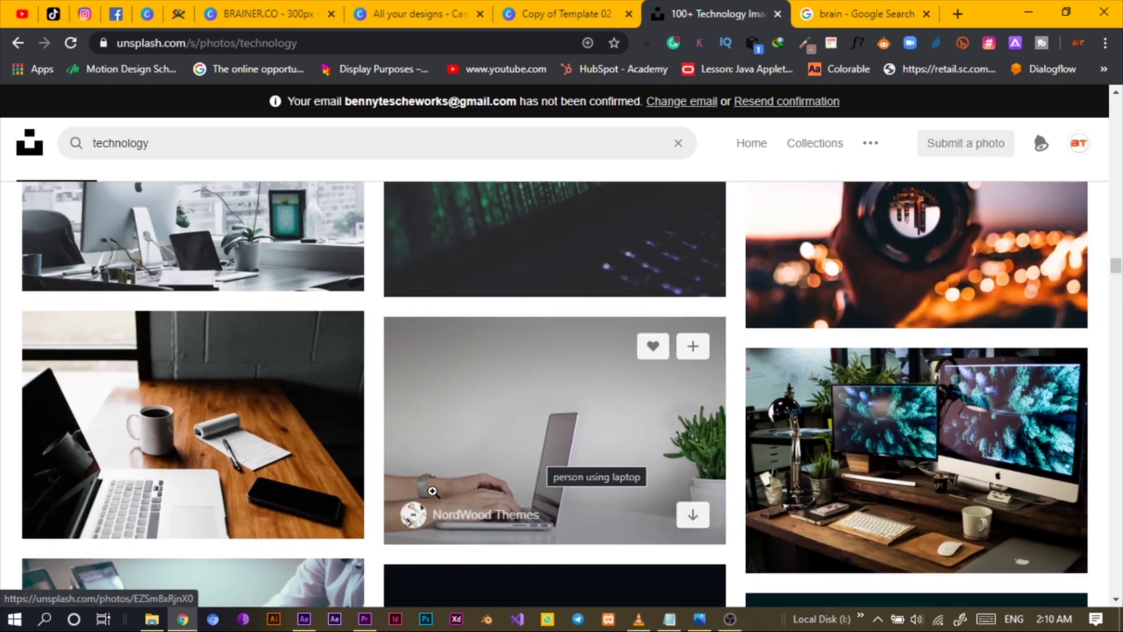
pyautogui.click(691, 516)
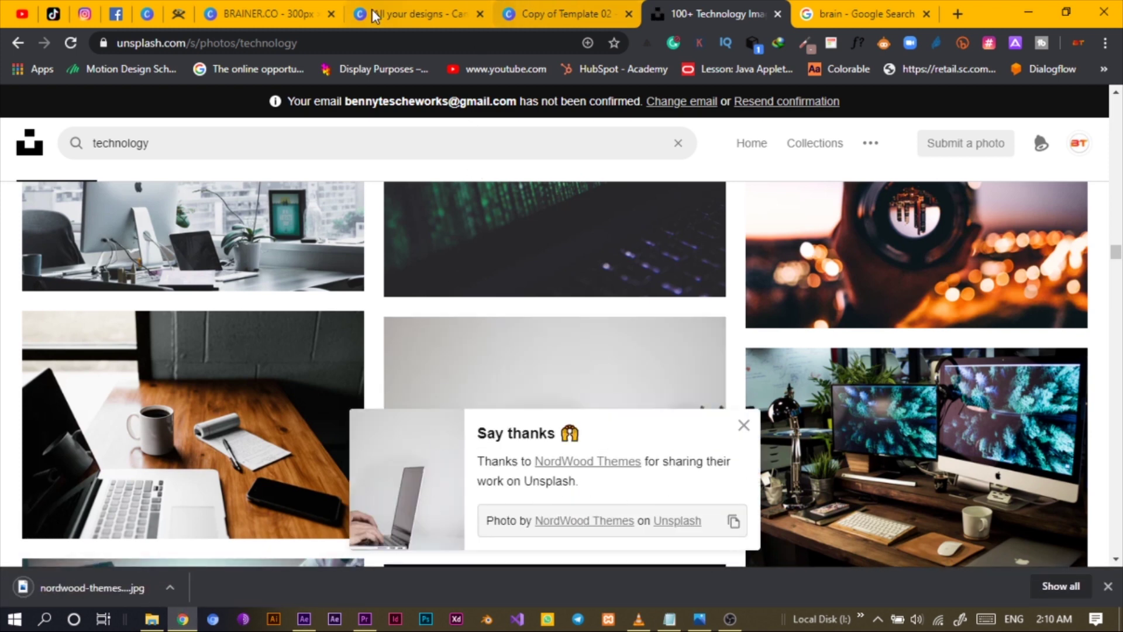
# Return to the BRAINER.CO design in Canva, add a blank page 3 and upload the downloaded laptop photo.
pyautogui.click(253, 3)
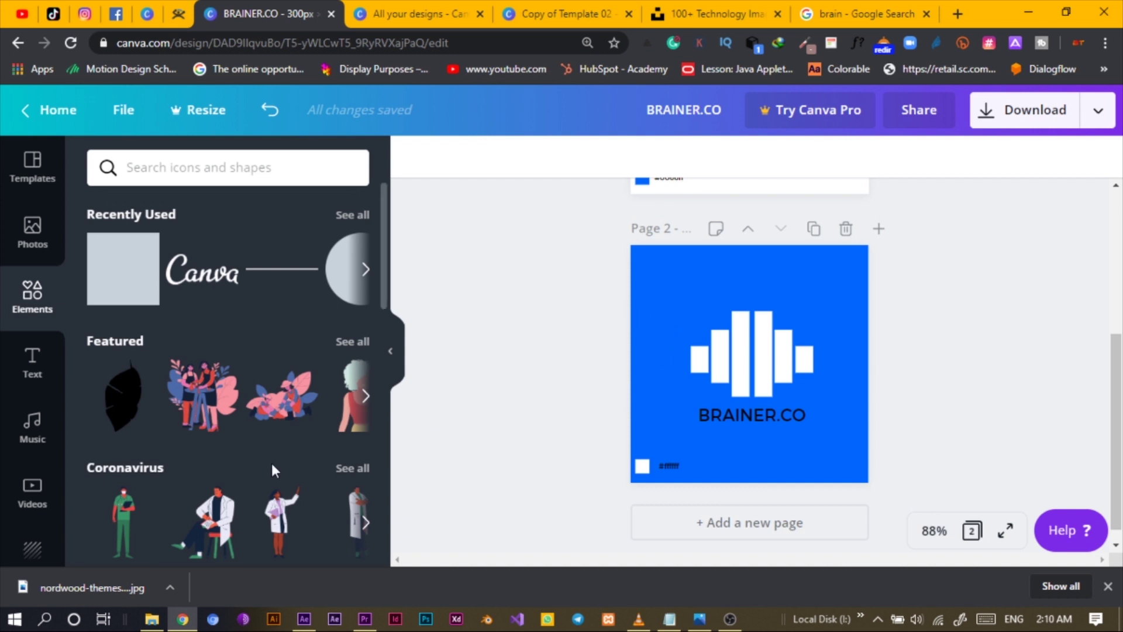
pyautogui.click(879, 229)
pyautogui.moveTo(123, 581); pyautogui.dragTo(198, 396)
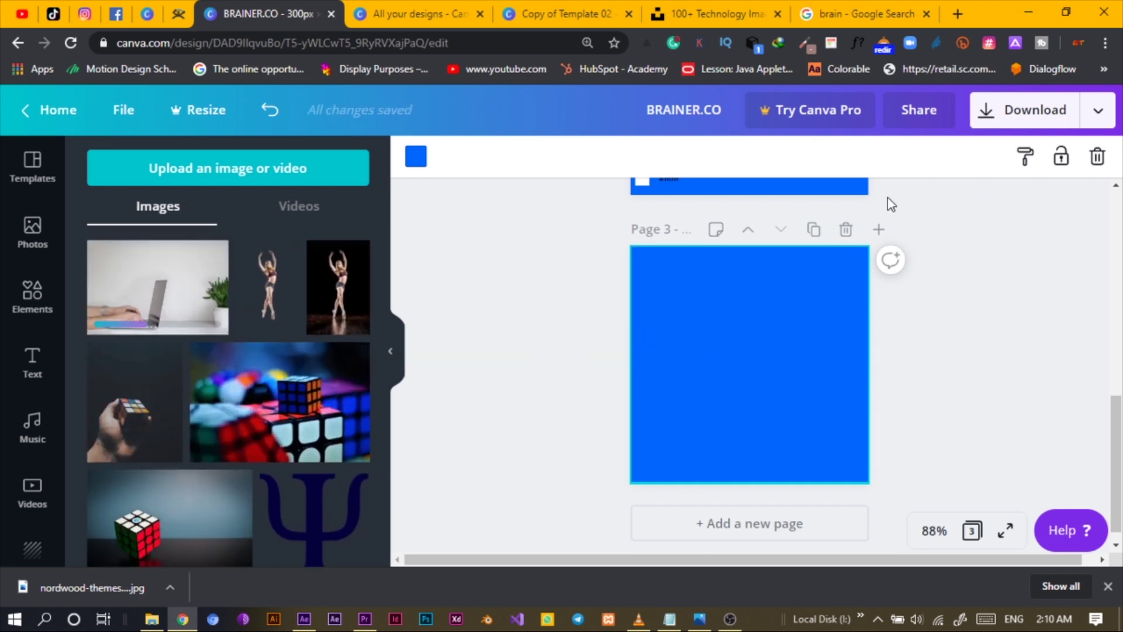
# Set the background colour of page 3 to white.
pyautogui.click(418, 167)
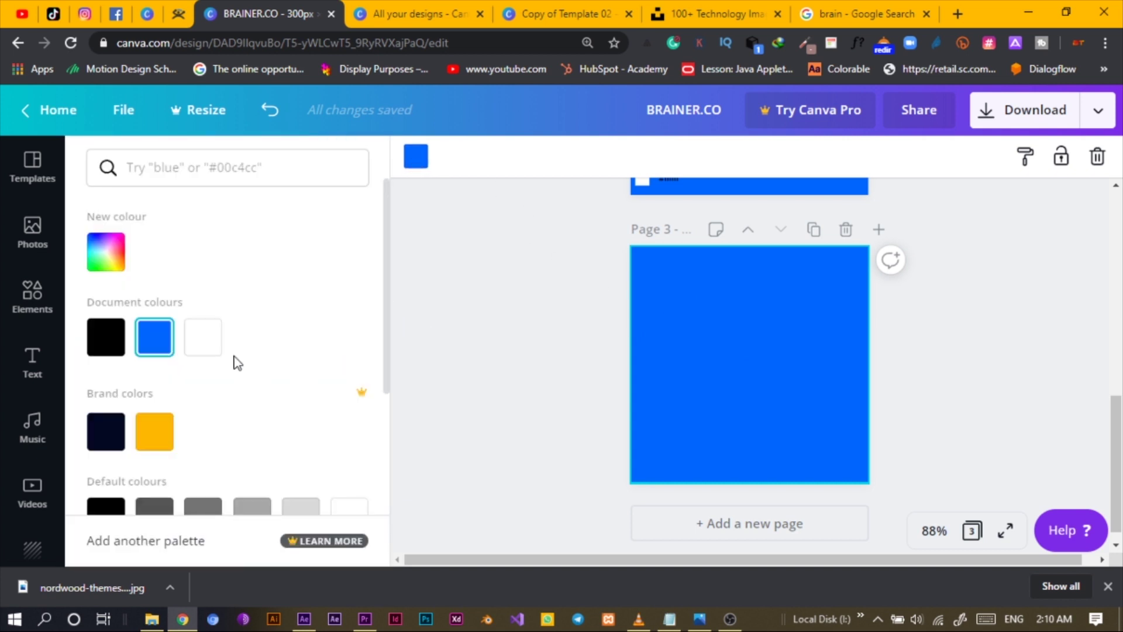
pyautogui.click(200, 336)
pyautogui.click(487, 358)
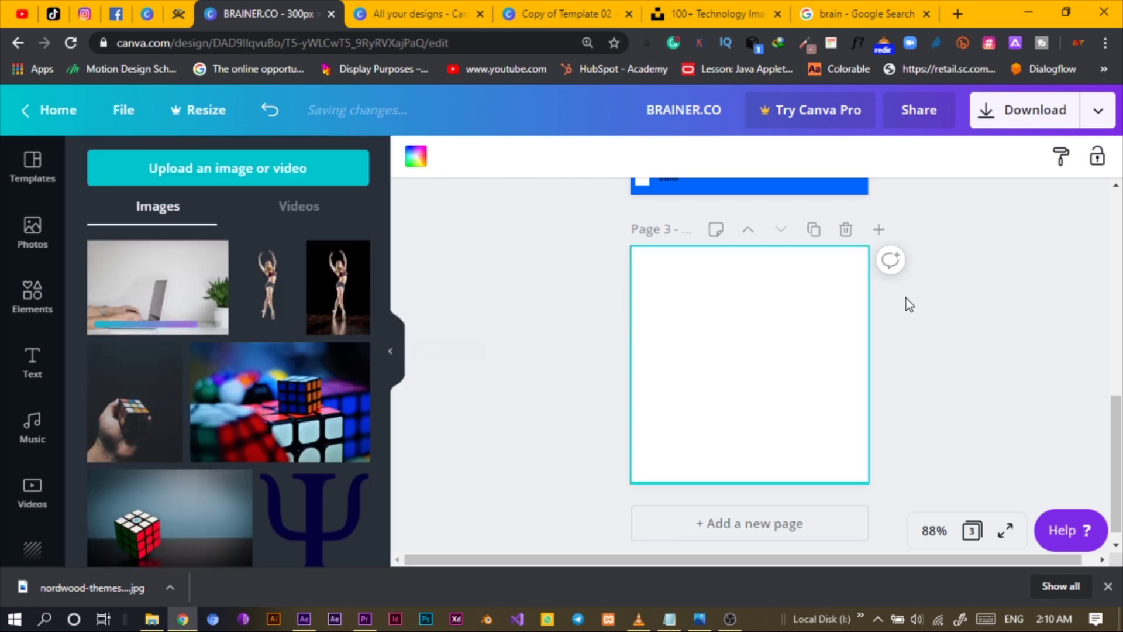
# Fill page 3 with the laptop photo and shift its crop so the typing hands and the laptop are framed.
pyautogui.moveTo(115, 321); pyautogui.dragTo(642, 342)
pyautogui.doubleClick(736, 357)
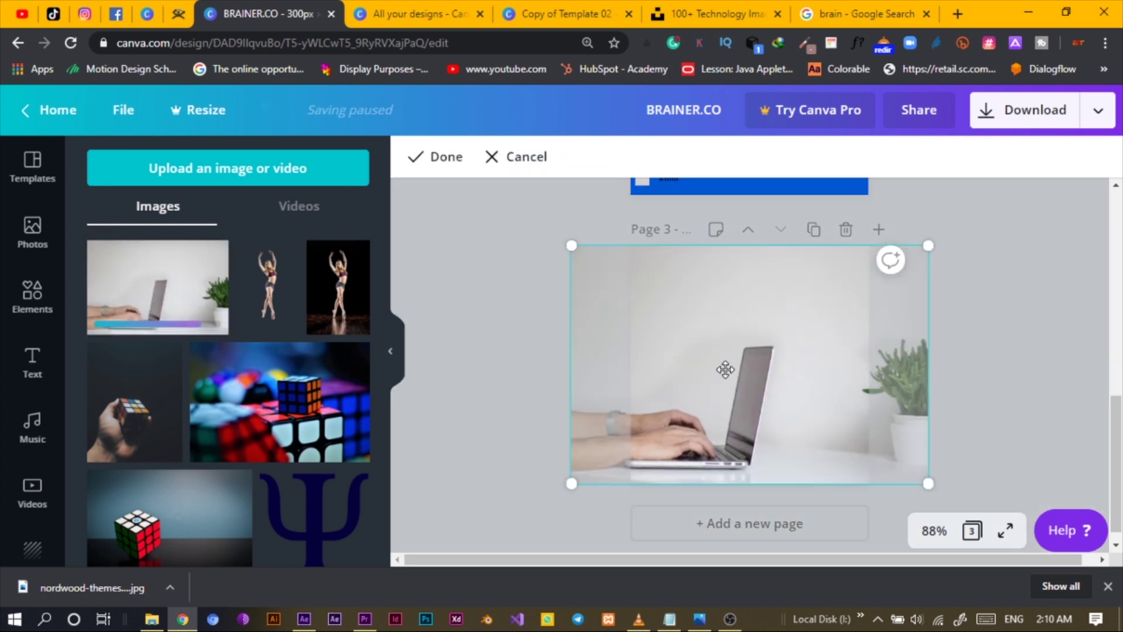
pyautogui.moveTo(697, 370); pyautogui.dragTo(811, 363)
pyautogui.click(553, 344)
pyautogui.click(604, 320)
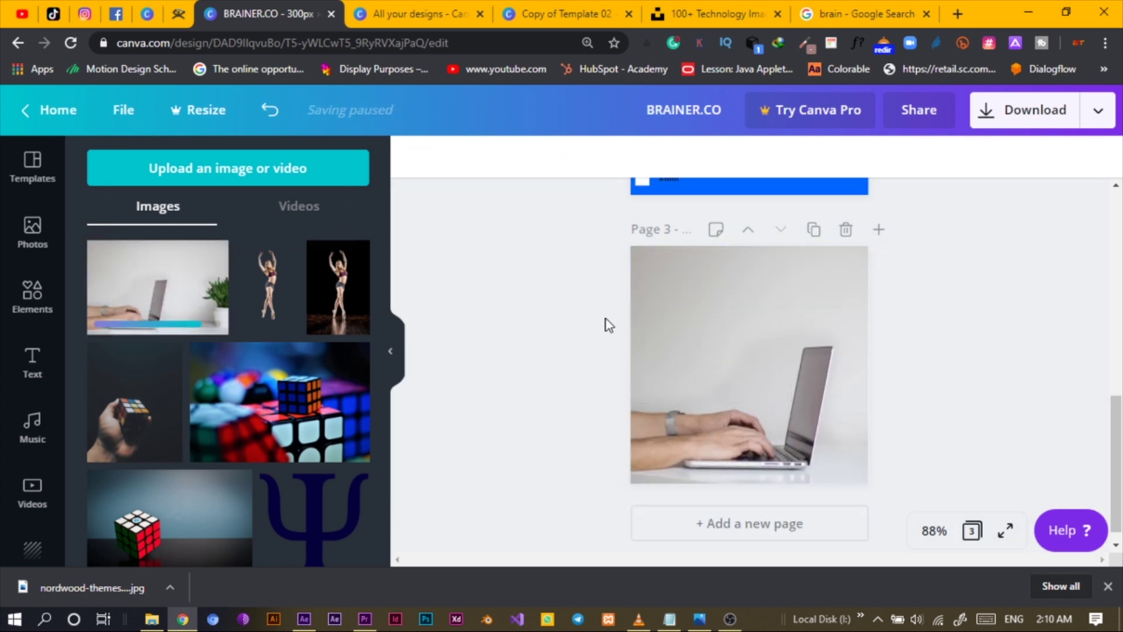
# Copy the blue bar graphic with the BRAINER.CO text from page 1 onto the photo on page 3.
pyautogui.scroll(2, 639, 319)
pyautogui.scroll(12, 576, 301)
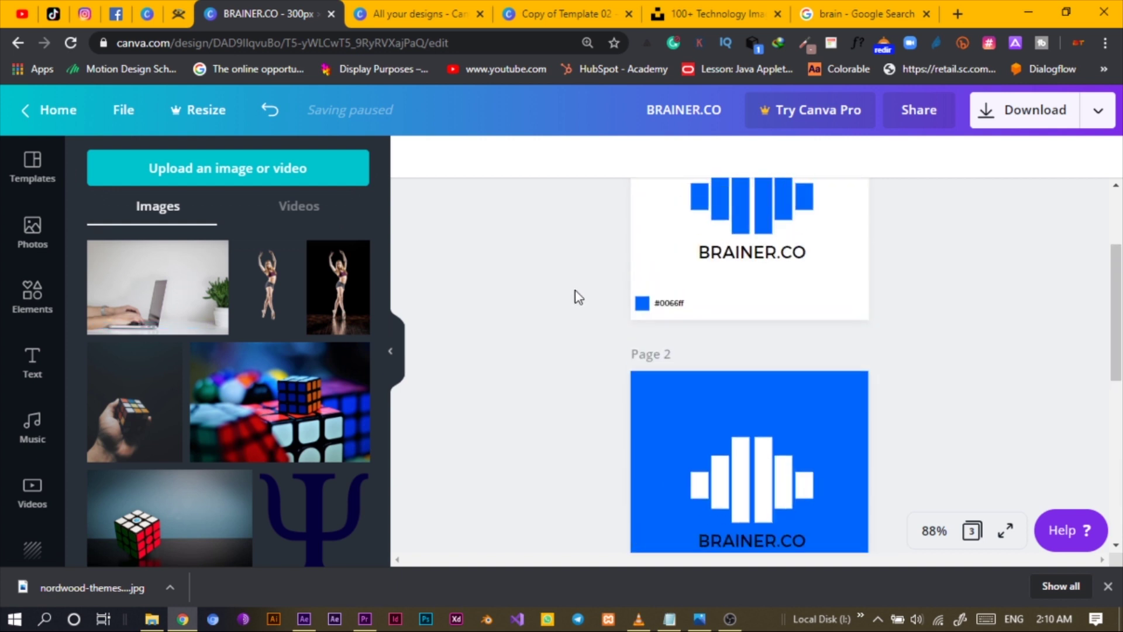
pyautogui.moveTo(669, 287); pyautogui.dragTo(850, 433)
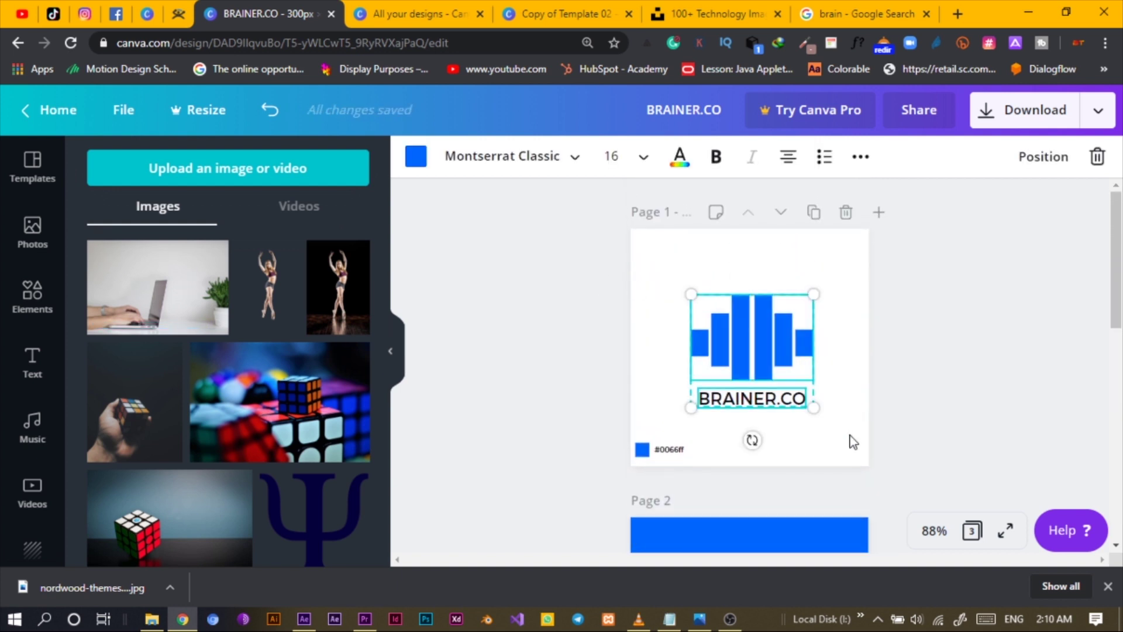
pyautogui.scroll(-10, 848, 440)
pyautogui.click(753, 323)
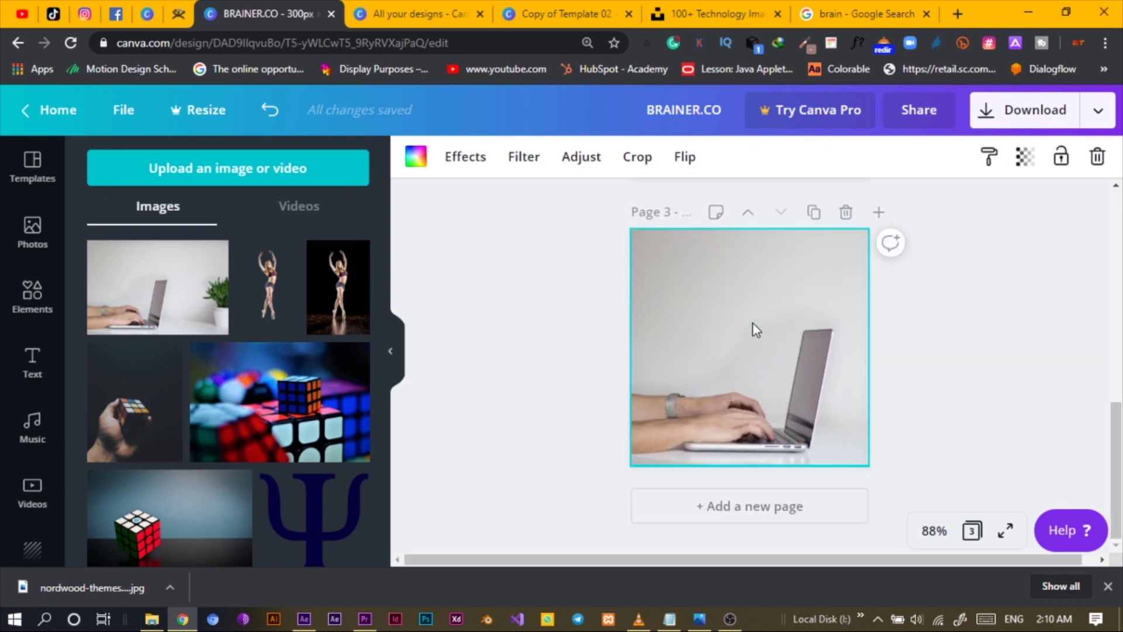
pyautogui.hotkey('ctrl', 'v')
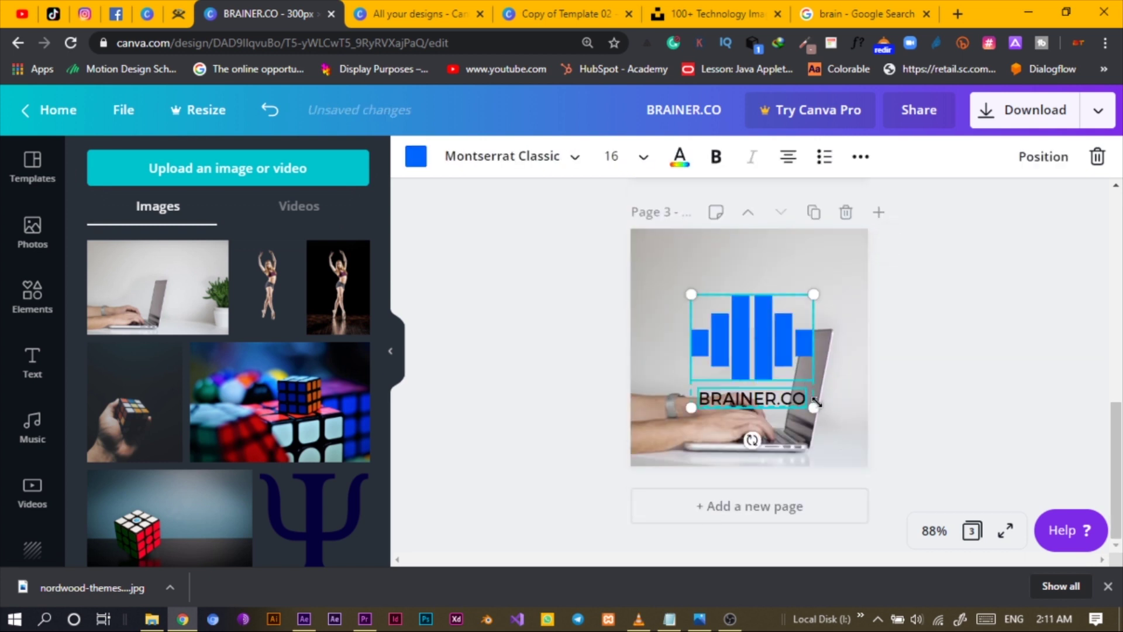
# Scale the logo with its BRAINER.CO text on page 3 down to about 118 by 109 and centre it on the photo.
pyautogui.moveTo(813, 408); pyautogui.dragTo(784, 381)
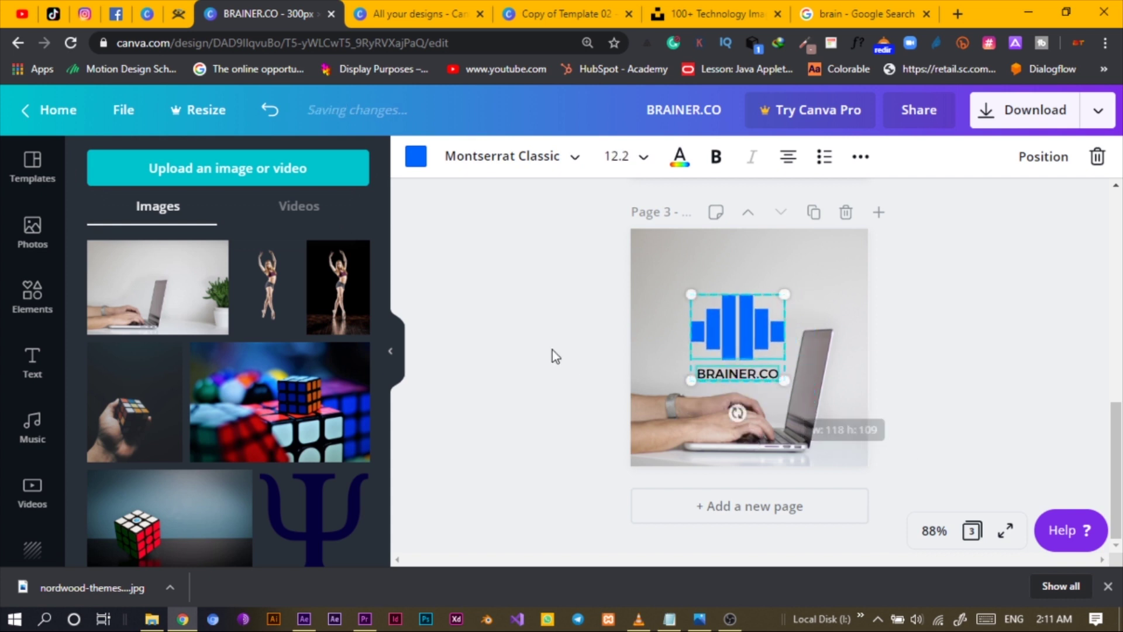
pyautogui.click(552, 355)
pyautogui.moveTo(750, 342); pyautogui.dragTo(762, 352)
pyautogui.click(592, 319)
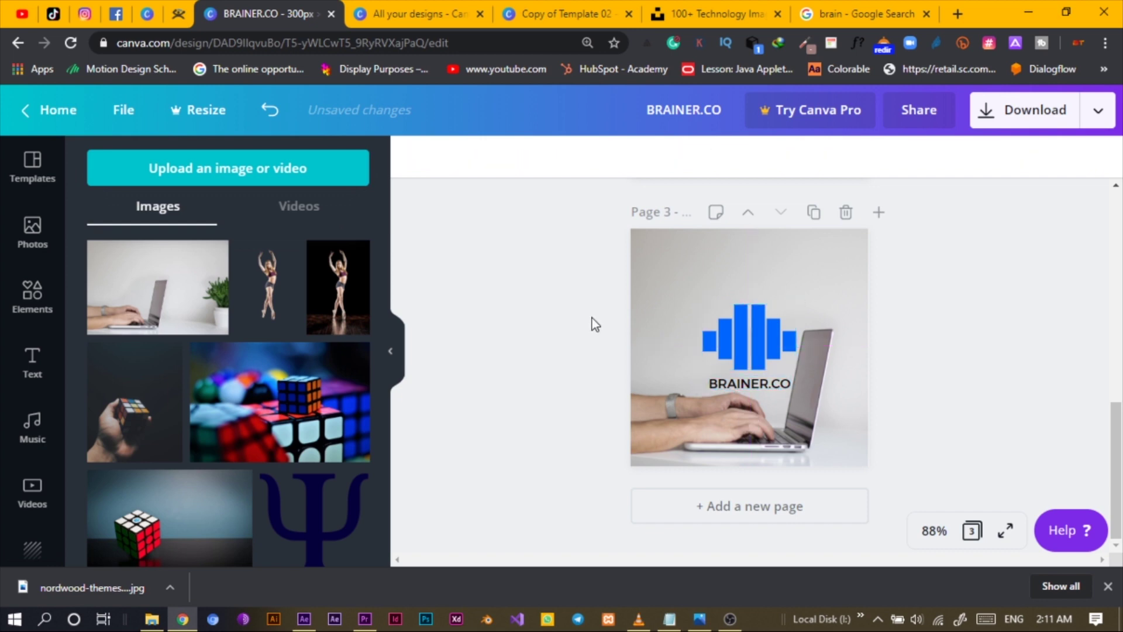
# Switch to the Unsplash technology photo results and download the grey photo of a white keyboard and mouse.
pyautogui.click(890, 8)
pyautogui.click(702, 12)
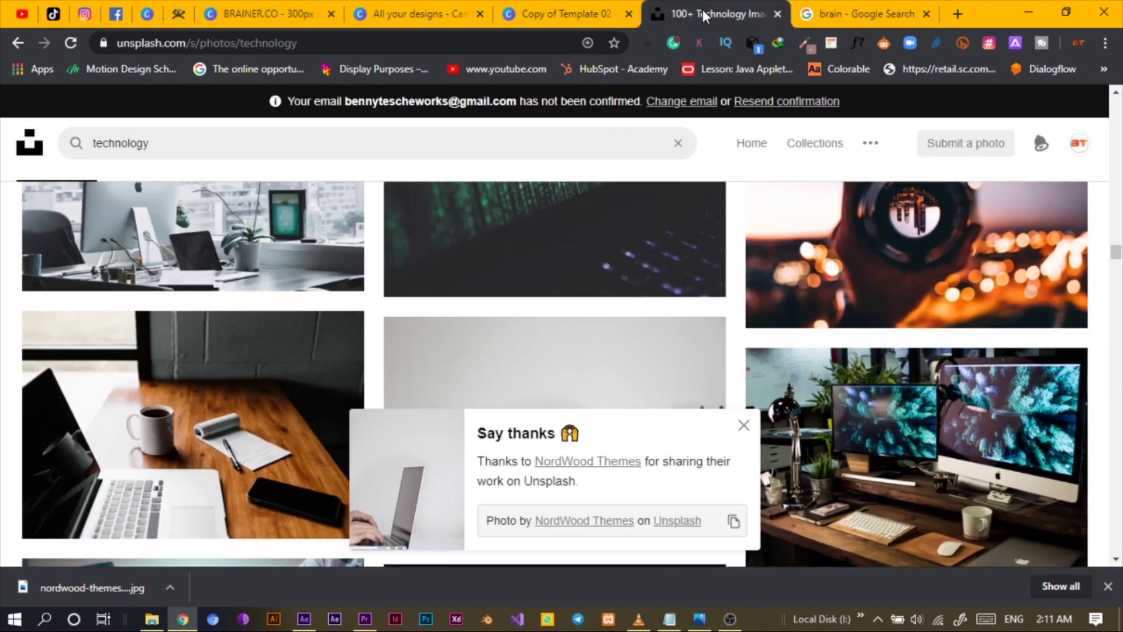
pyautogui.scroll(3, 602, 344)
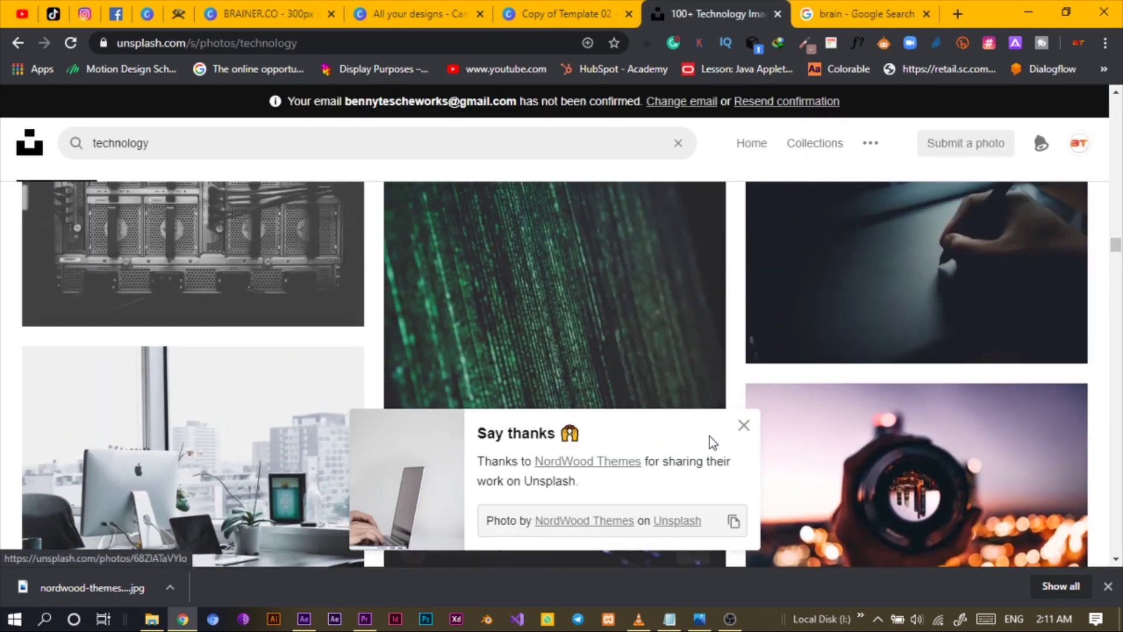
pyautogui.scroll(1, 710, 437)
pyautogui.click(743, 425)
pyautogui.scroll(10, 750, 444)
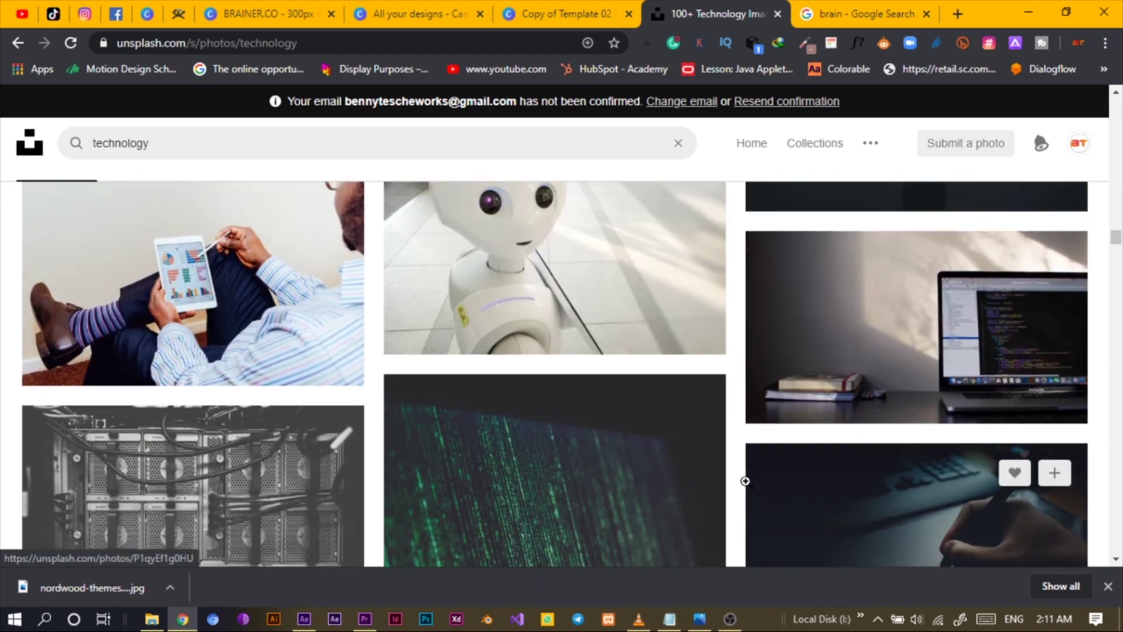
pyautogui.scroll(6, 745, 483)
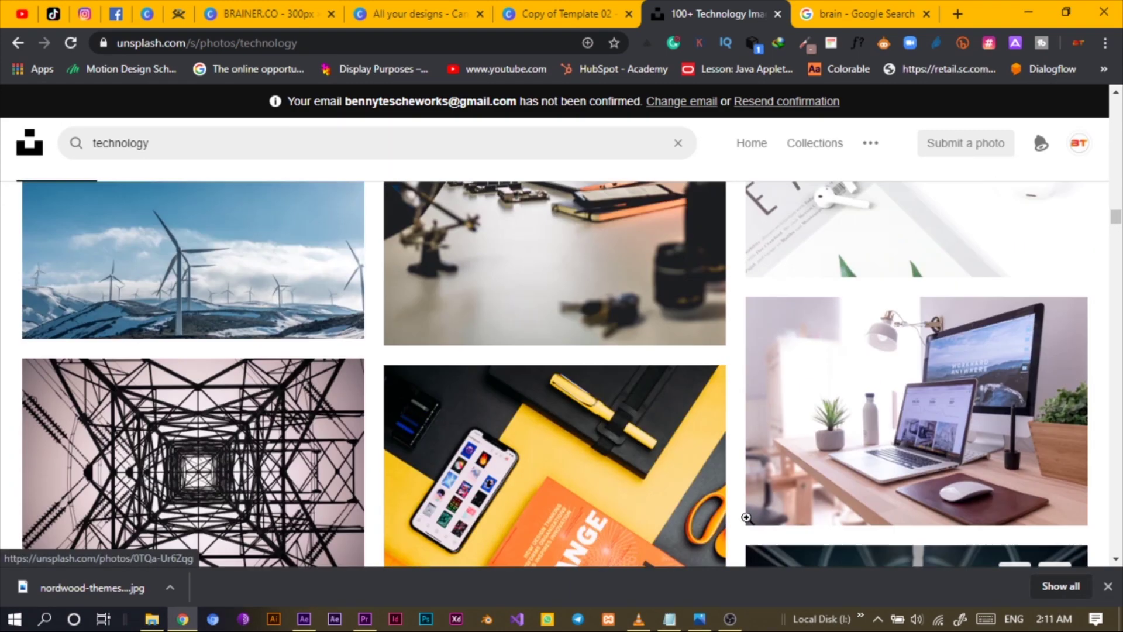
pyautogui.scroll(6, 891, 404)
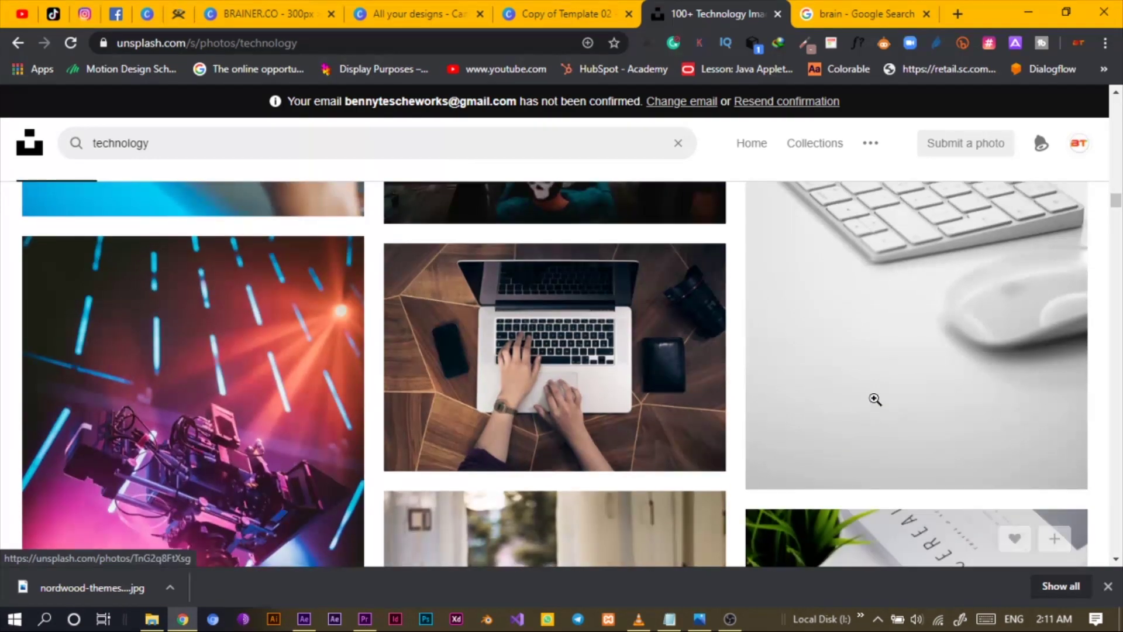
pyautogui.scroll(-3, 889, 414)
pyautogui.scroll(6, 926, 306)
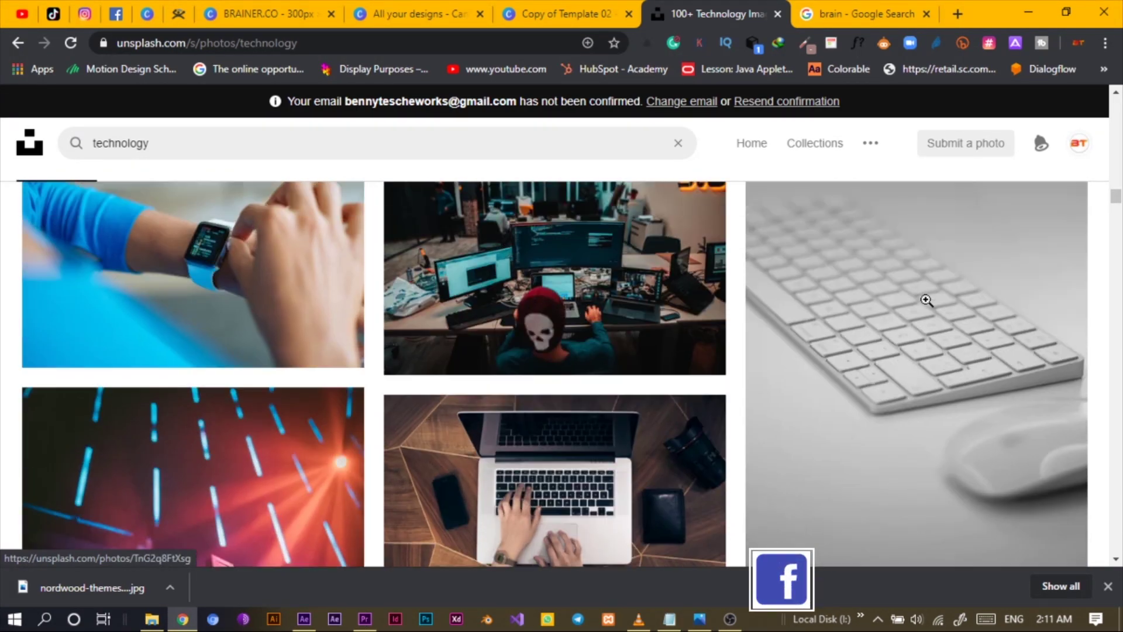
pyautogui.scroll(-8, 951, 316)
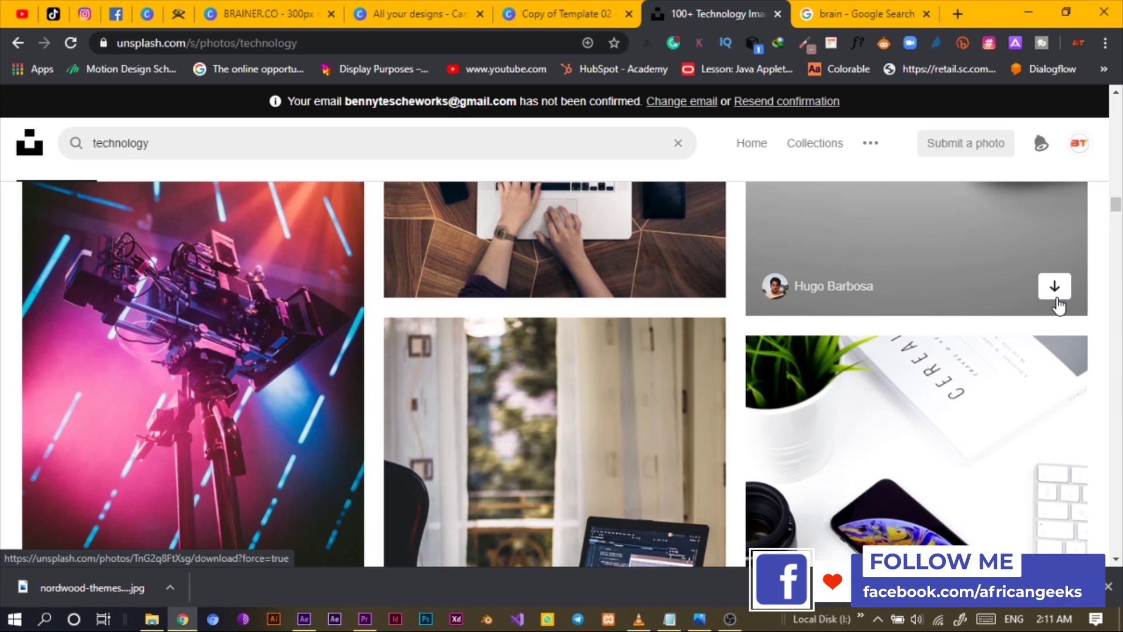
pyautogui.click(1057, 300)
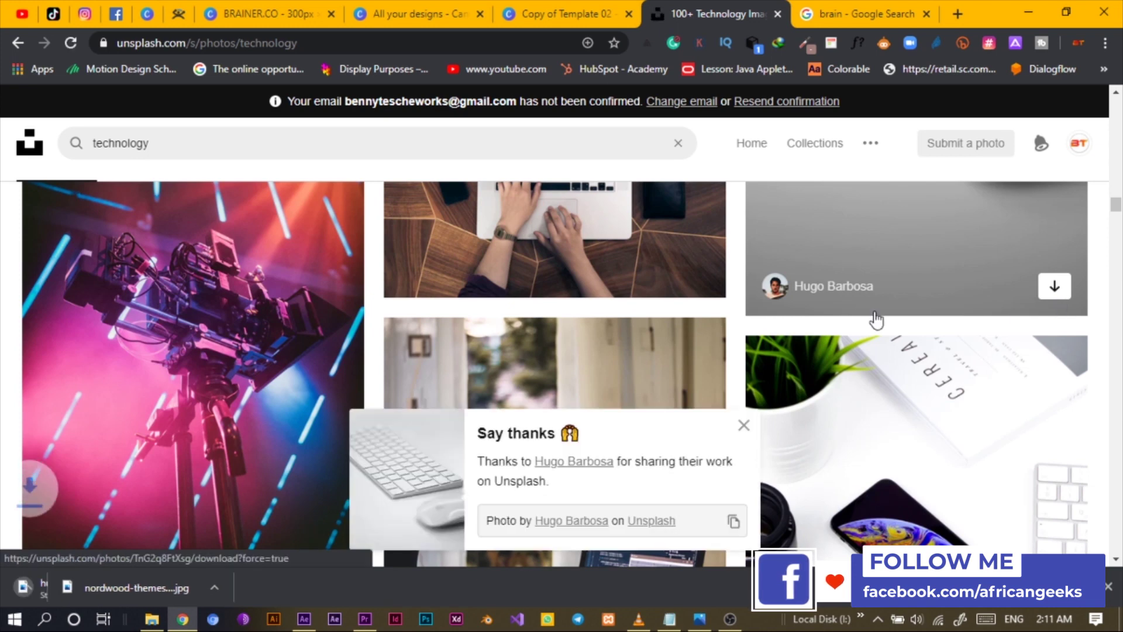
# Back in Canva, upload the keyboard photo and replace page 3's laptop background with it, cropped to frame the keyboard.
pyautogui.click(265, 10)
pyautogui.moveTo(120, 583); pyautogui.dragTo(240, 353)
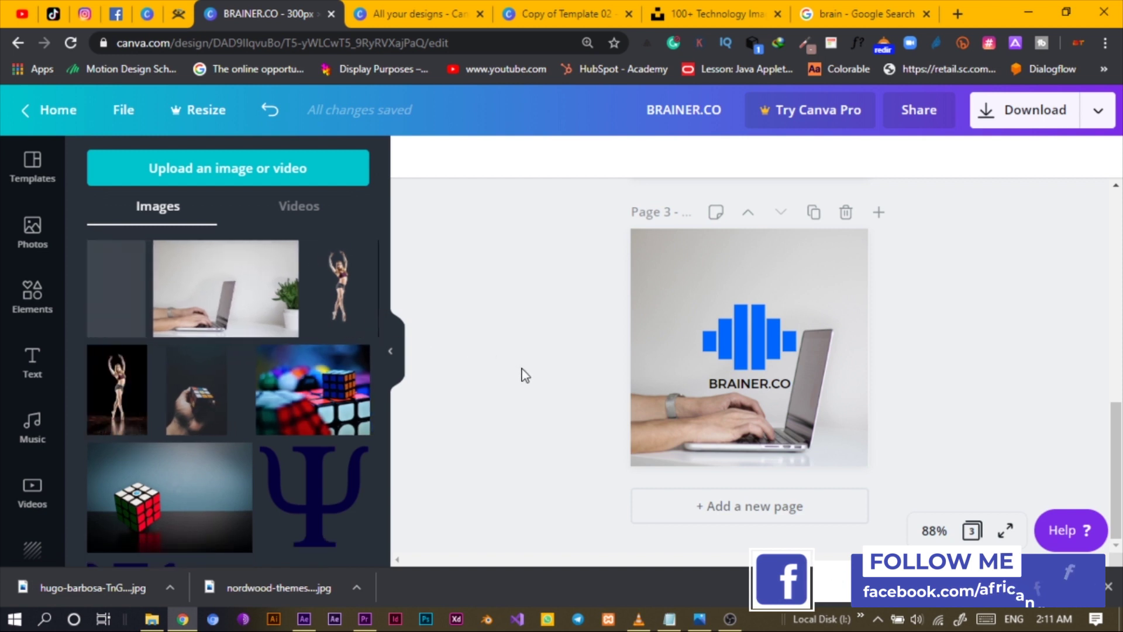
pyautogui.moveTo(100, 319); pyautogui.dragTo(665, 407)
pyautogui.doubleClick(658, 332)
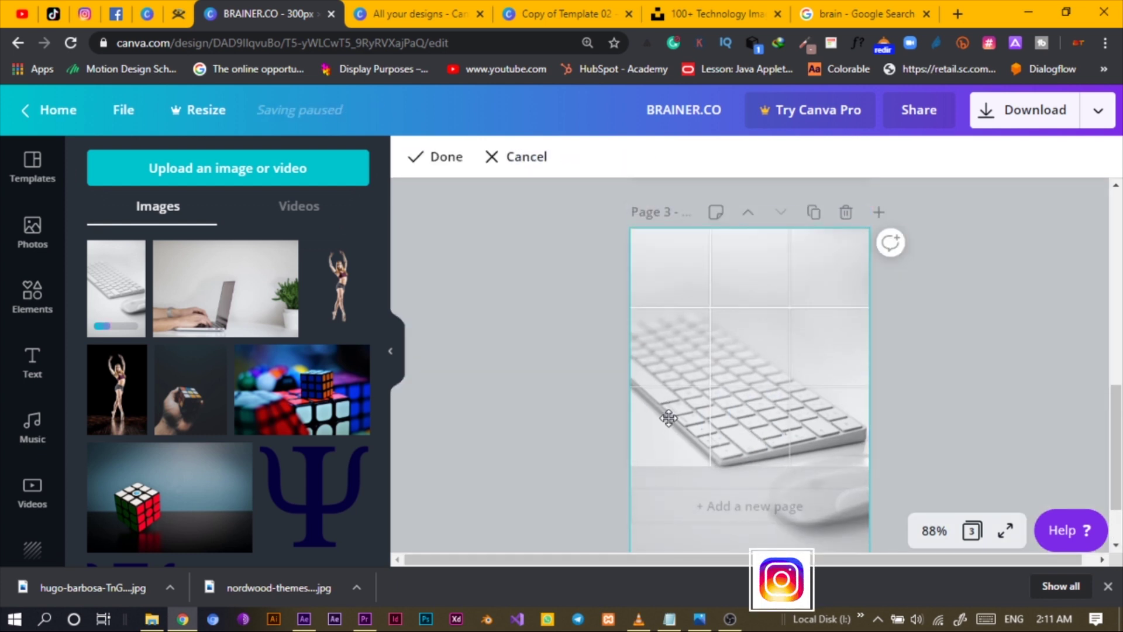
pyautogui.click(549, 384)
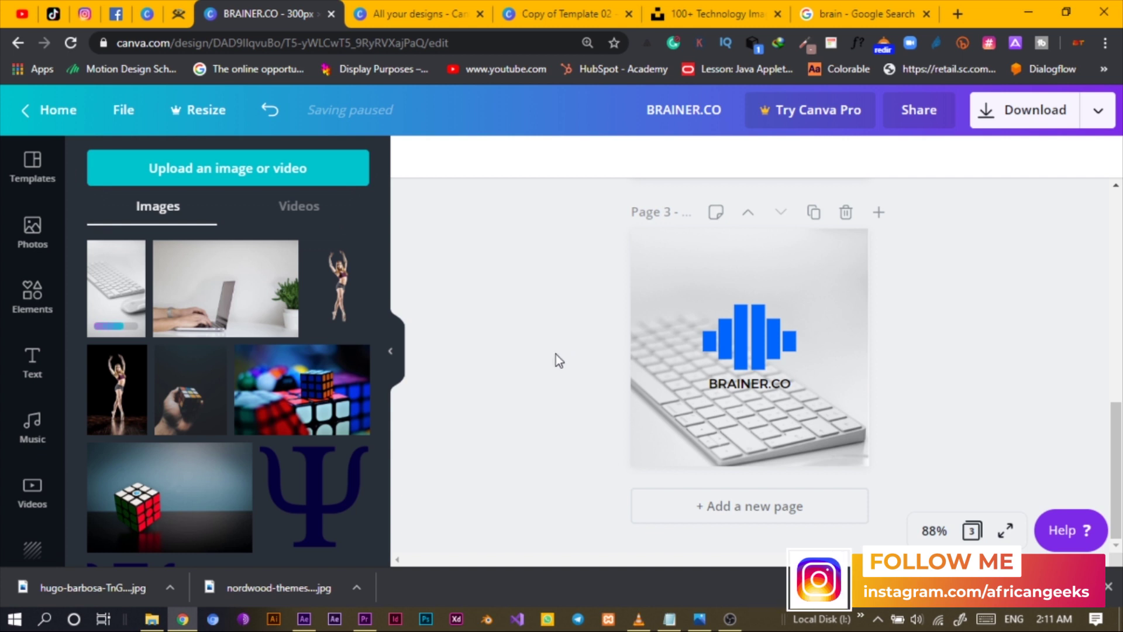
# Review the three logo pages one by one and display them together in the page grid overview.
pyautogui.scroll(5, 1113, 401)
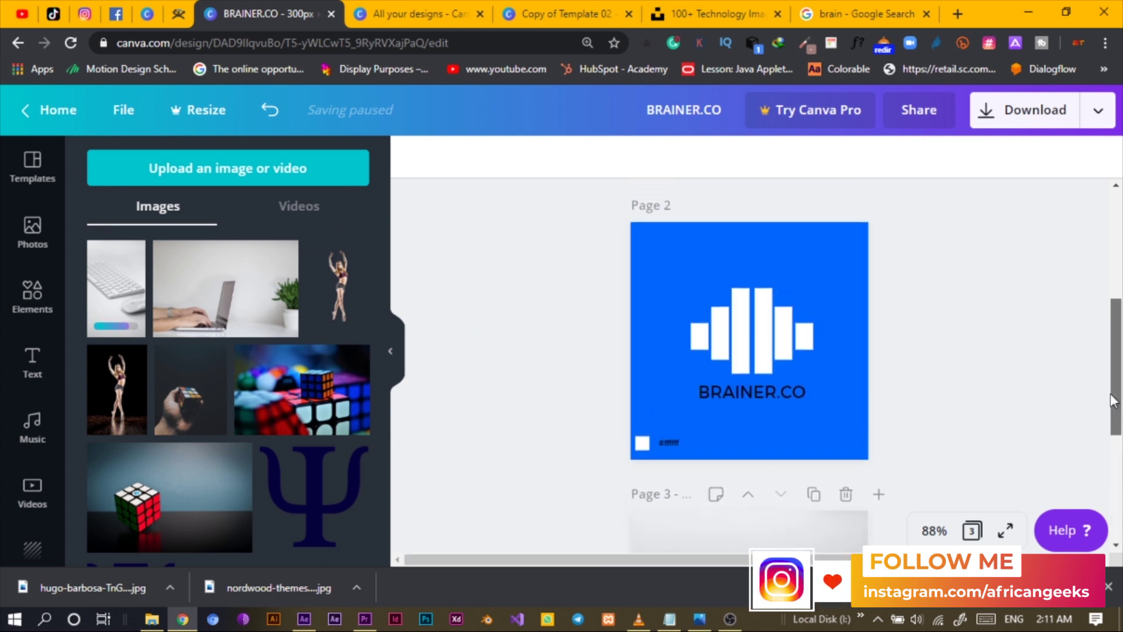
pyautogui.scroll(5, 1100, 351)
pyautogui.scroll(-2, 1082, 327)
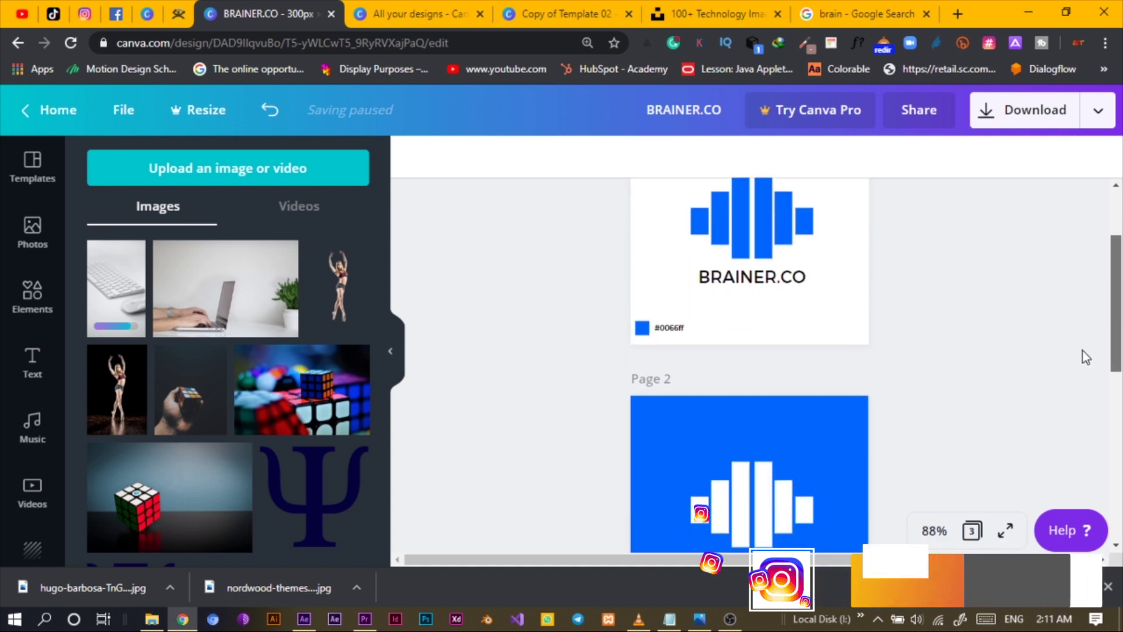
pyautogui.scroll(-1, 1085, 357)
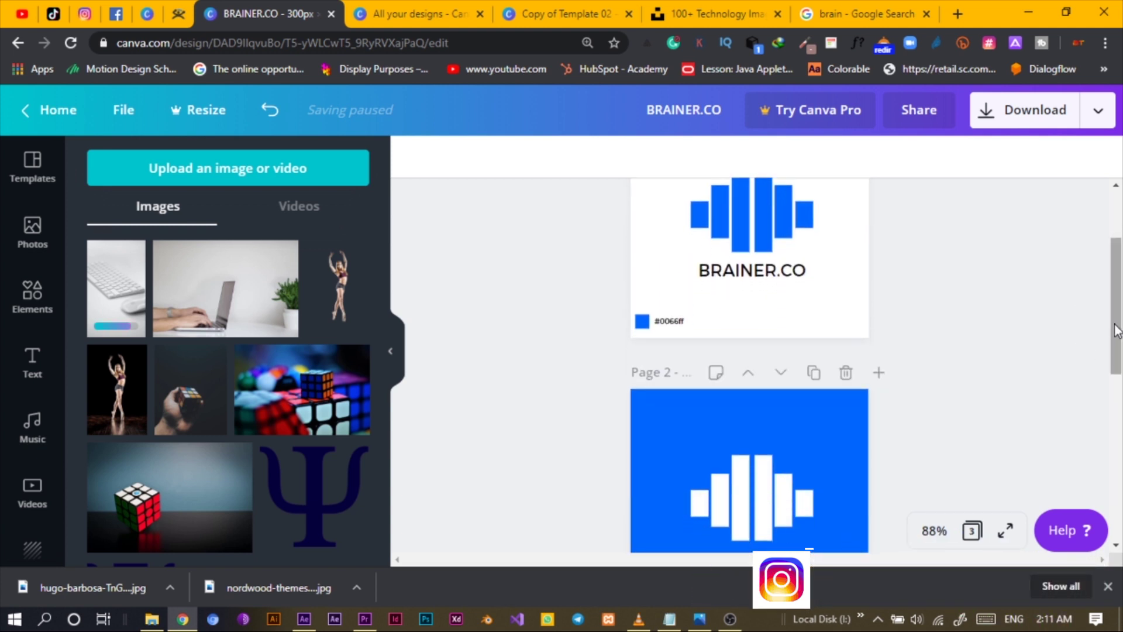
pyautogui.scroll(-7, 1099, 380)
pyautogui.scroll(-1, 1089, 476)
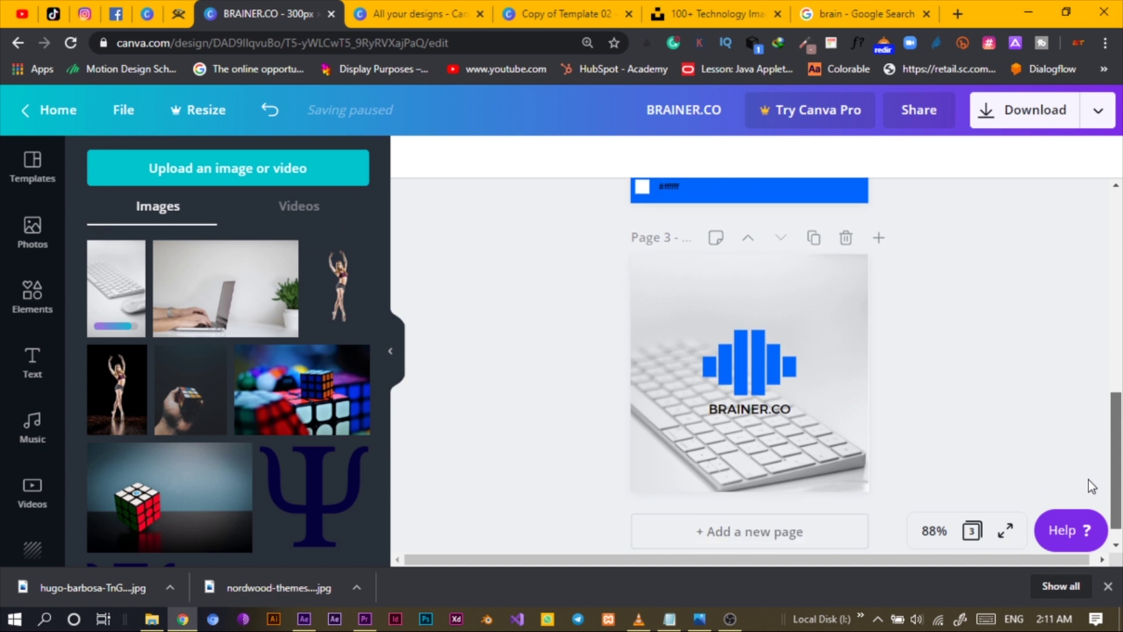
pyautogui.scroll(8, 1093, 408)
pyautogui.scroll(2, 1051, 266)
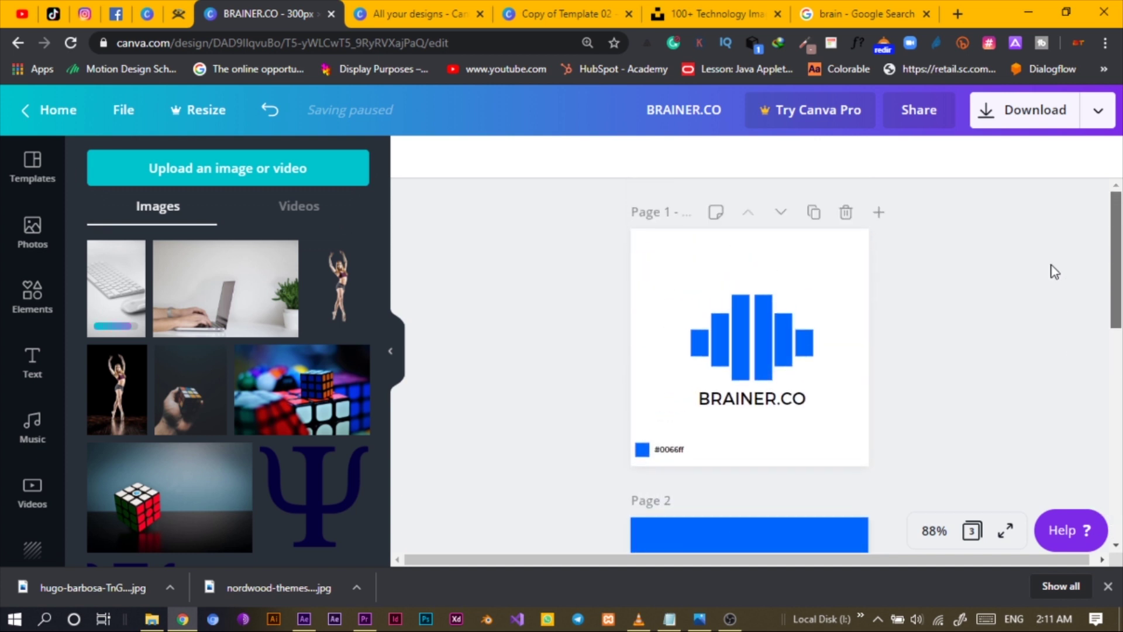
pyautogui.scroll(-2, 1050, 310)
pyautogui.click(972, 530)
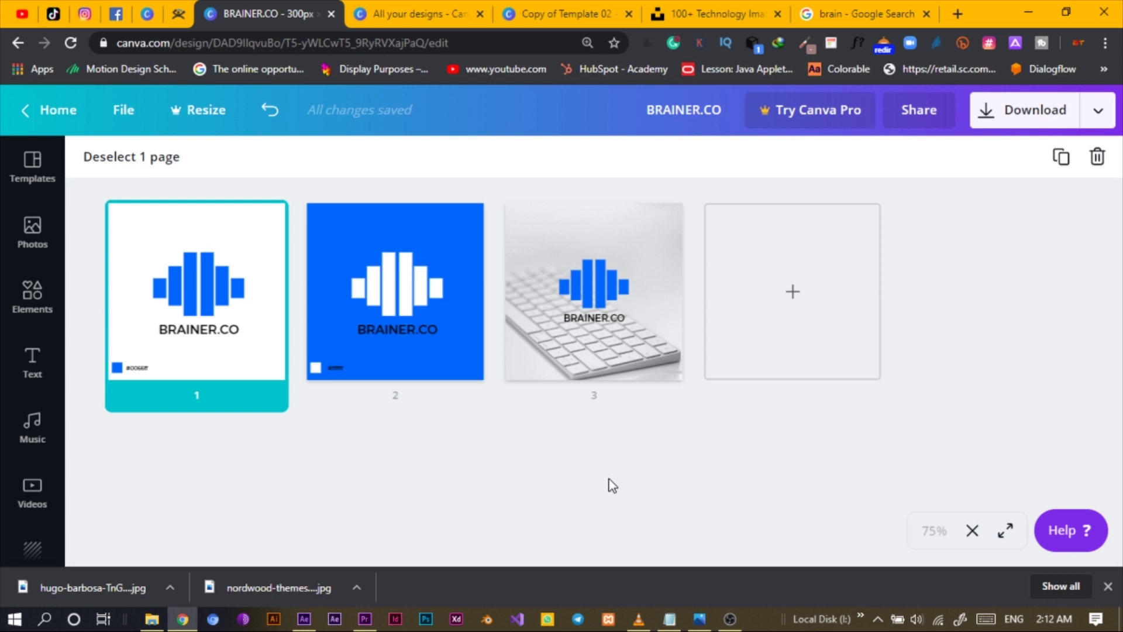
# Check the design's PNG download settings and expand the full list of publishing options.
pyautogui.click(1099, 110)
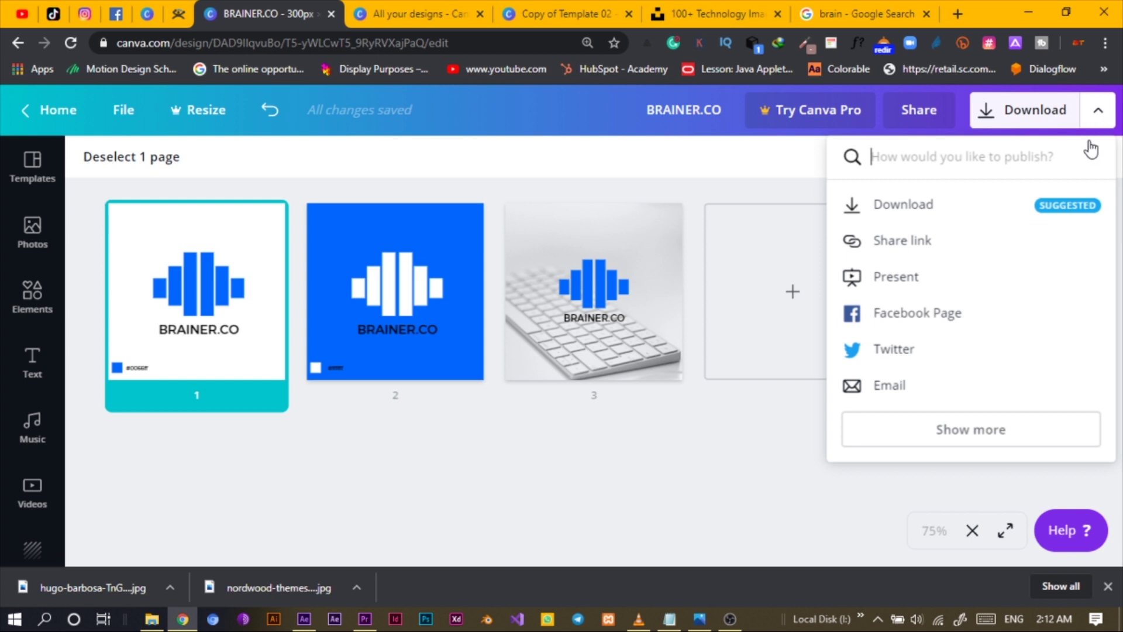
pyautogui.click(917, 214)
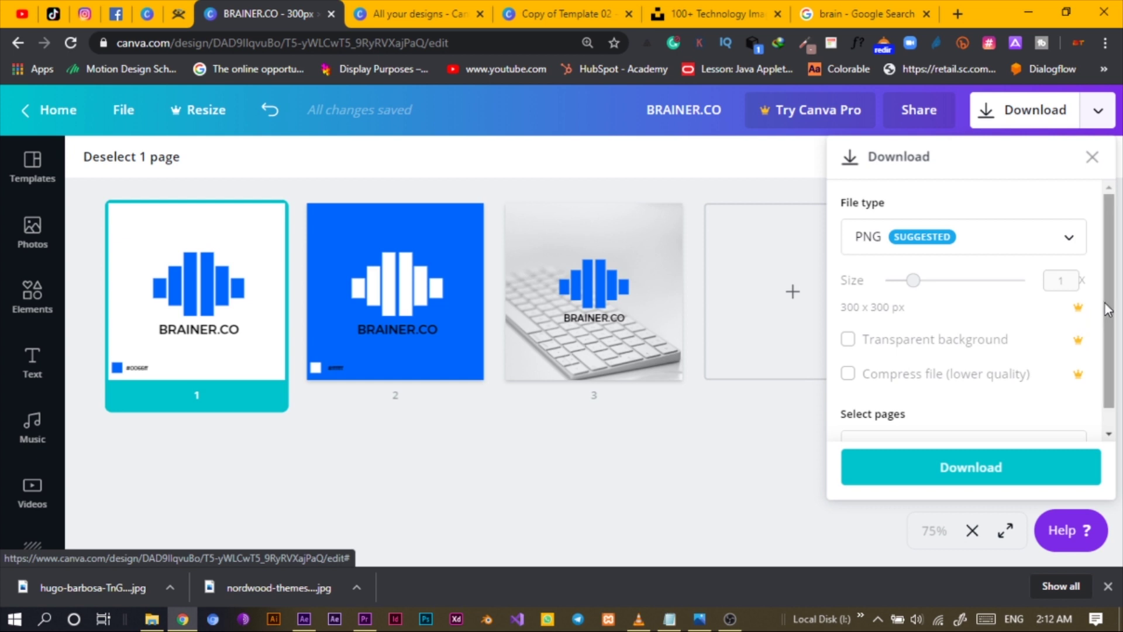
pyautogui.click(615, 466)
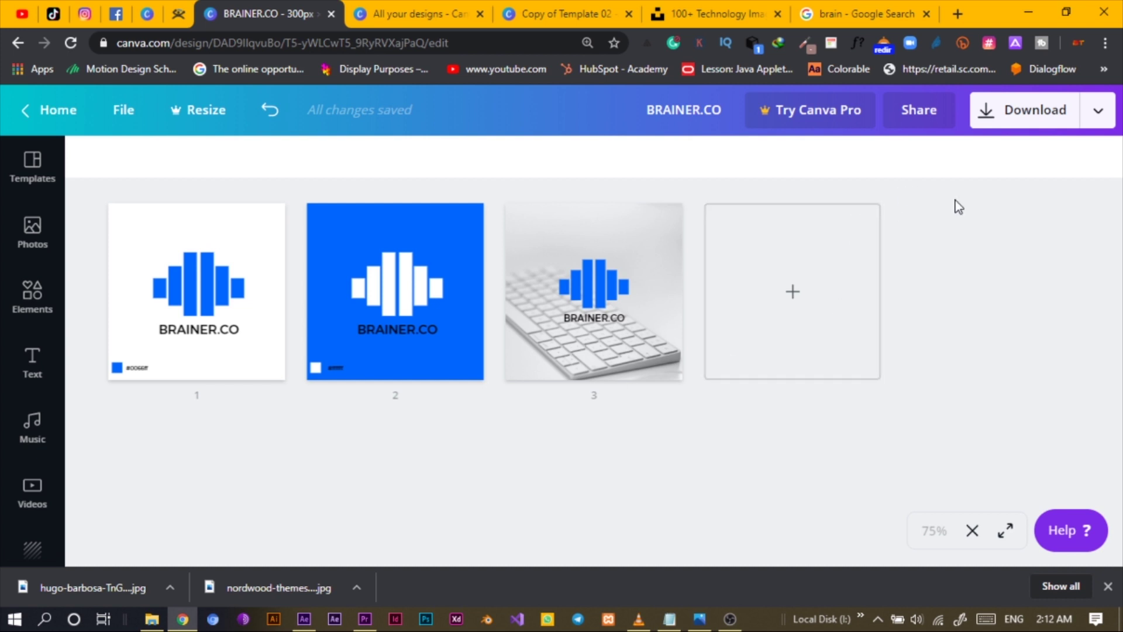
pyautogui.click(1098, 114)
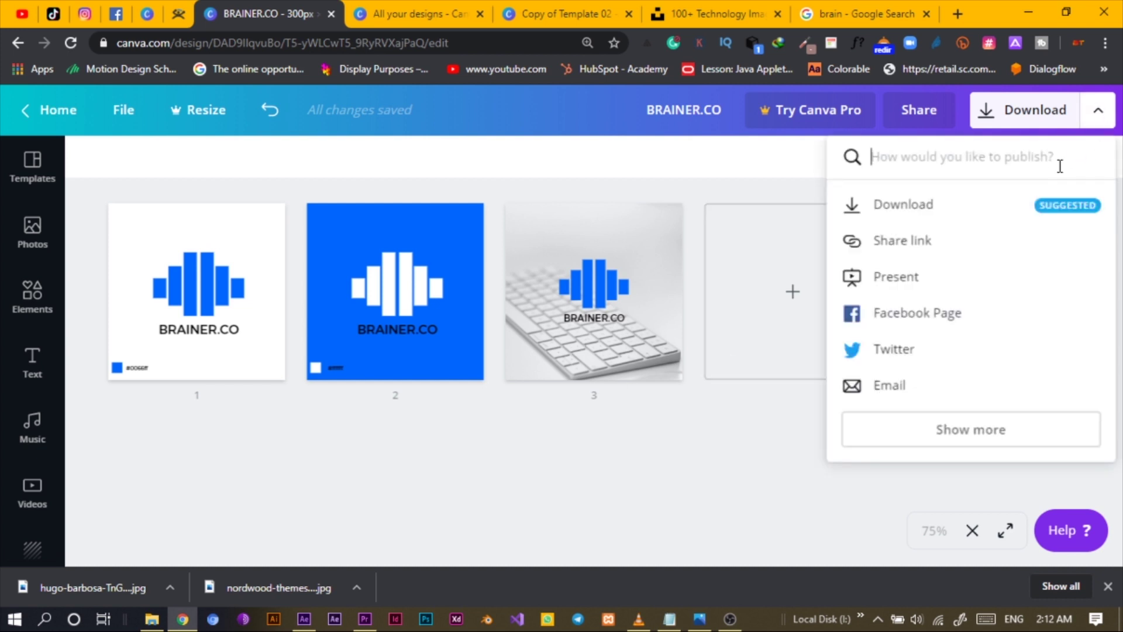
pyautogui.click(922, 436)
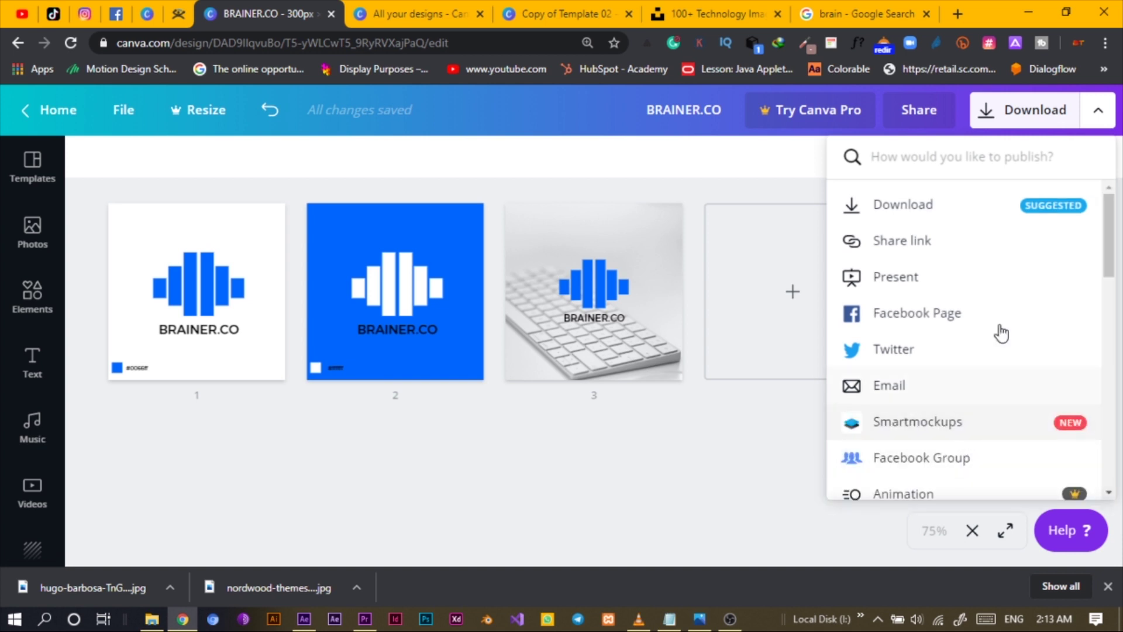
pyautogui.click(667, 451)
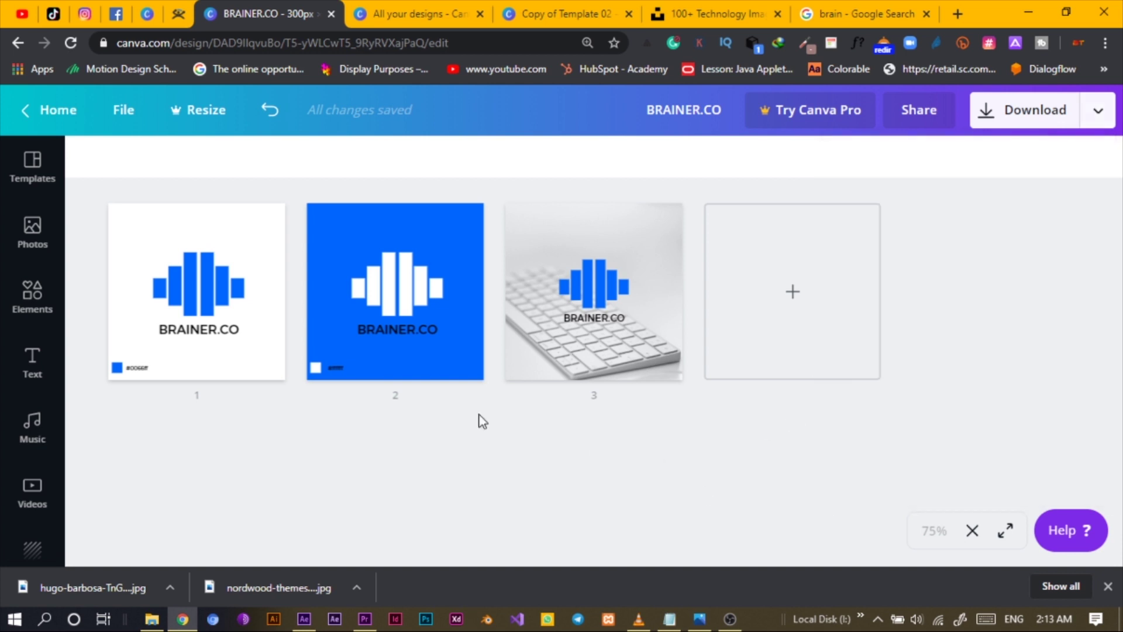
# Save page 1 of the logo design to Smartmockups.
pyautogui.click(1098, 112)
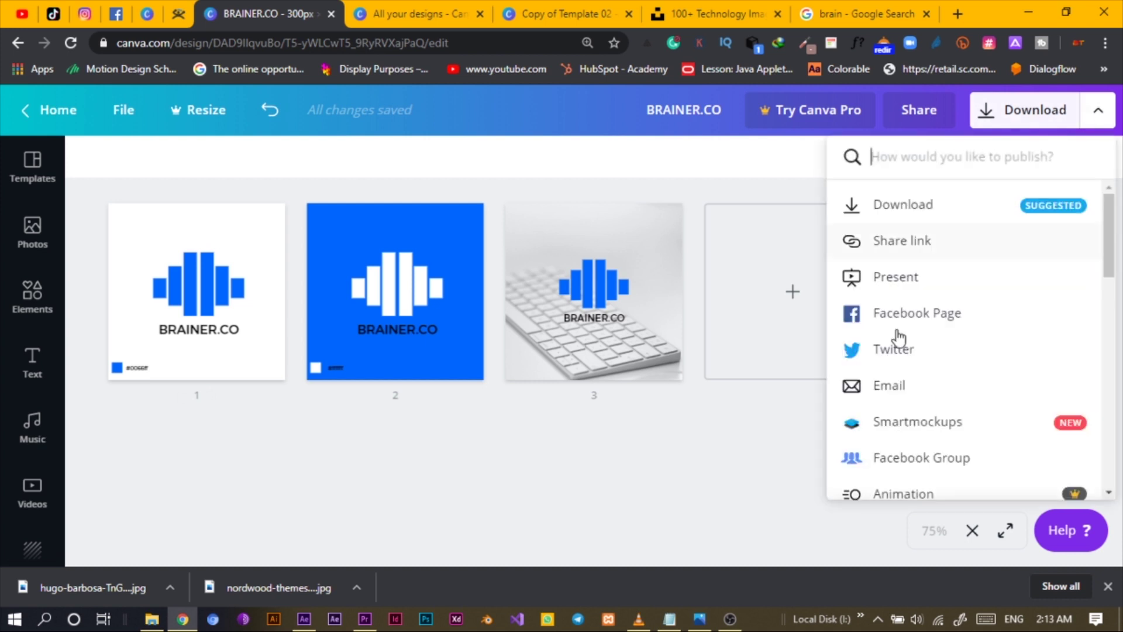
pyautogui.click(930, 427)
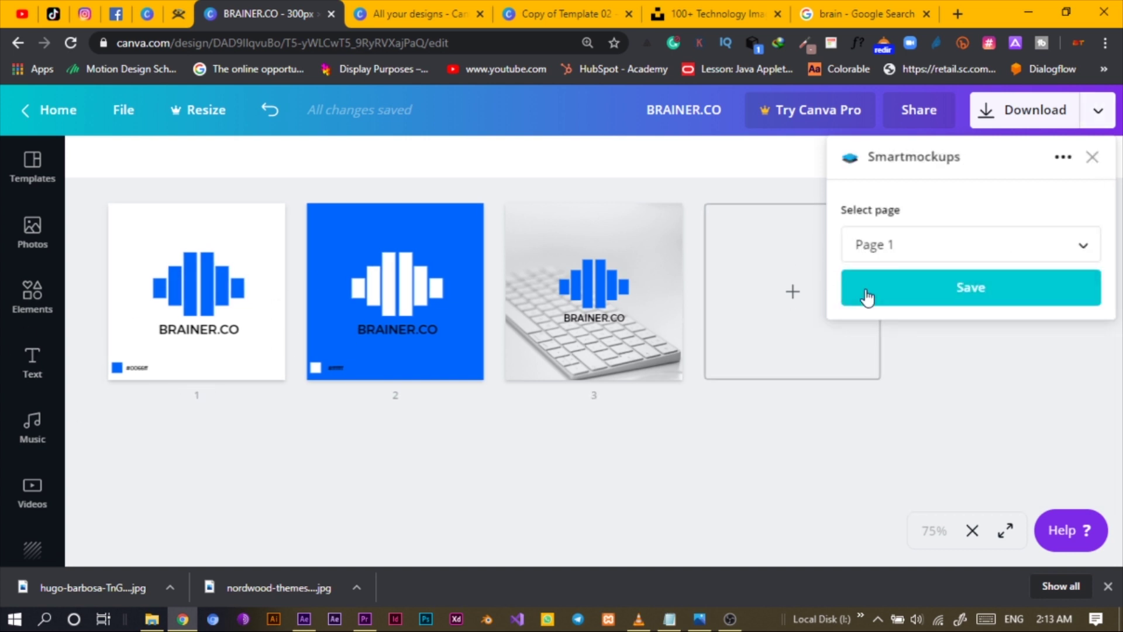
pyautogui.click(902, 244)
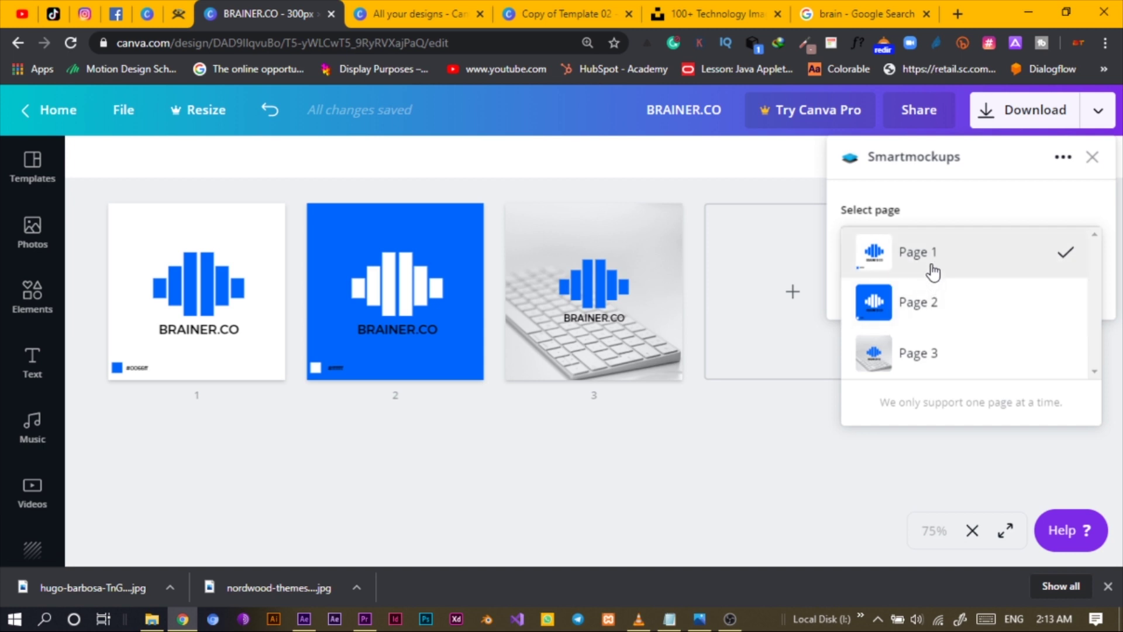
pyautogui.click(932, 268)
pyautogui.click(967, 303)
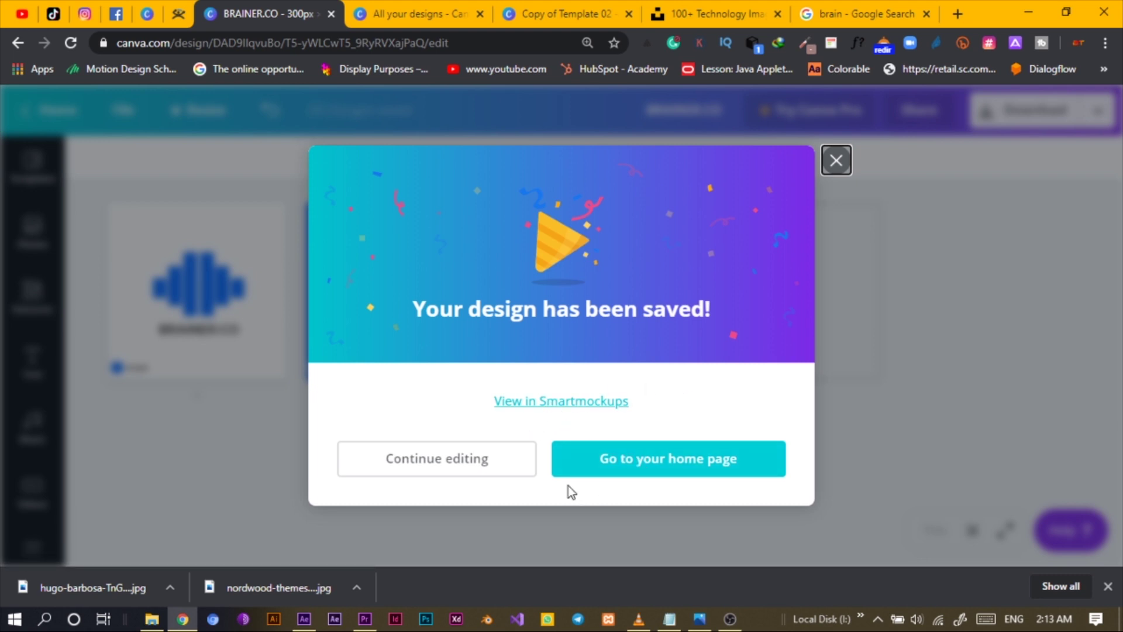
# View the saved logo in Smartmockups, browse its technology and print mockup previews, and return to the design in Canva.
pyautogui.click(543, 403)
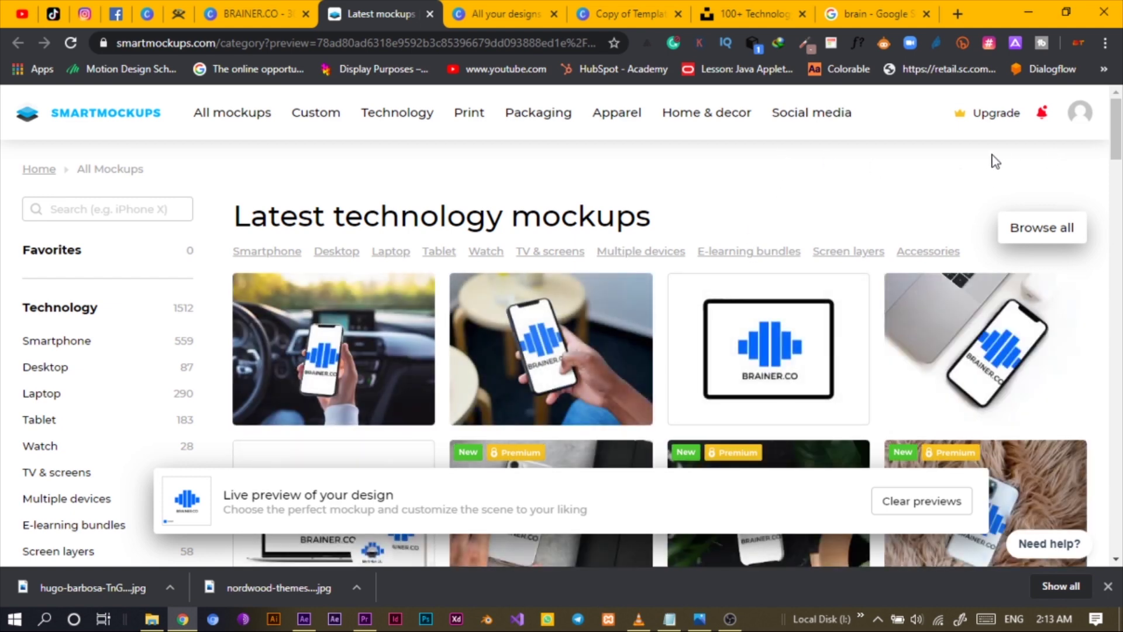
pyautogui.moveTo(1117, 143); pyautogui.dragTo(1116, 287)
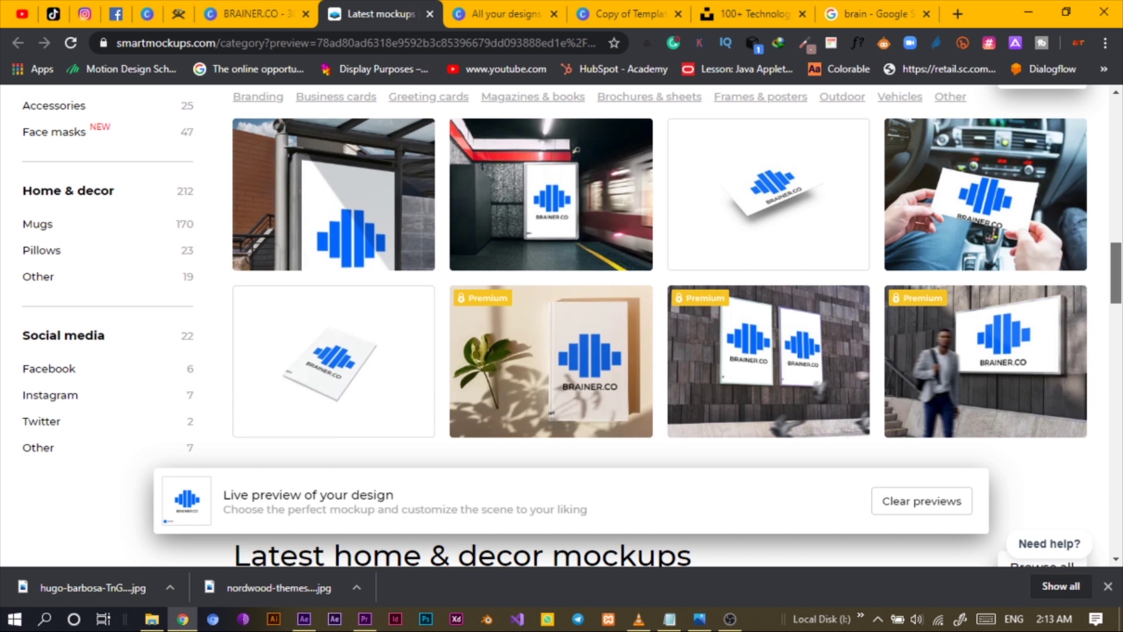
pyautogui.moveTo(1116, 288); pyautogui.dragTo(1072, 120)
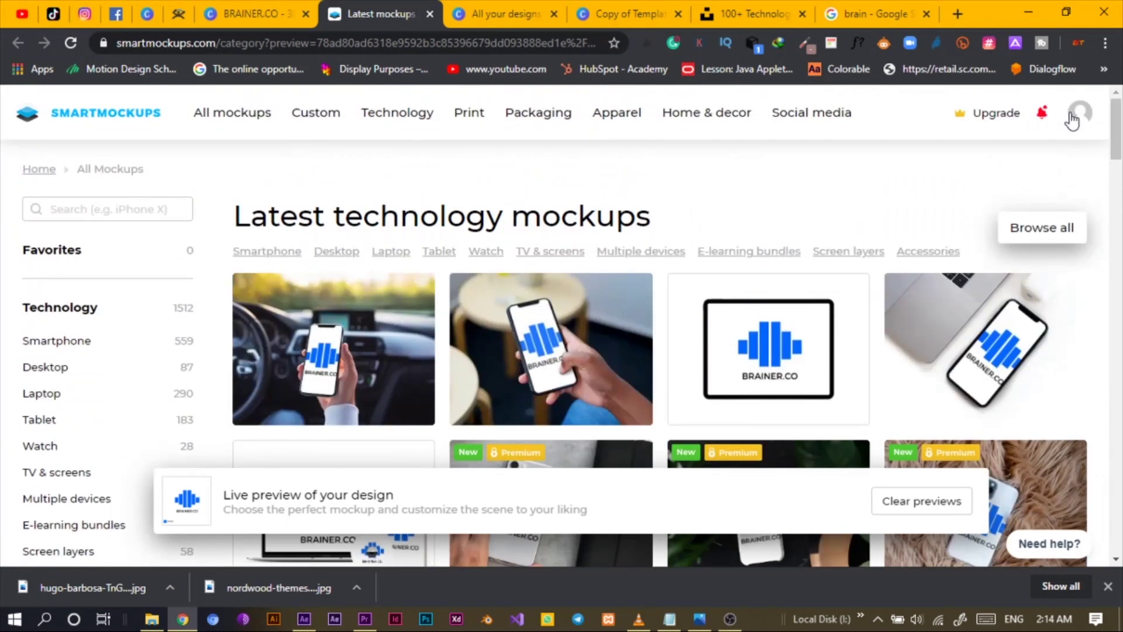
pyautogui.click(429, 14)
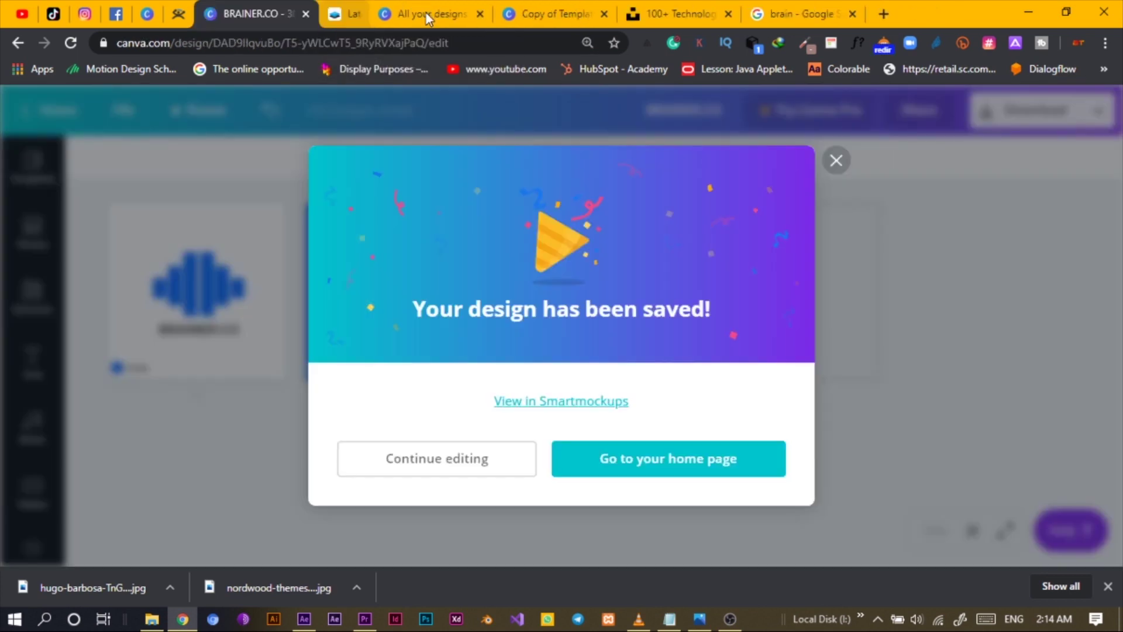
pyautogui.click(842, 158)
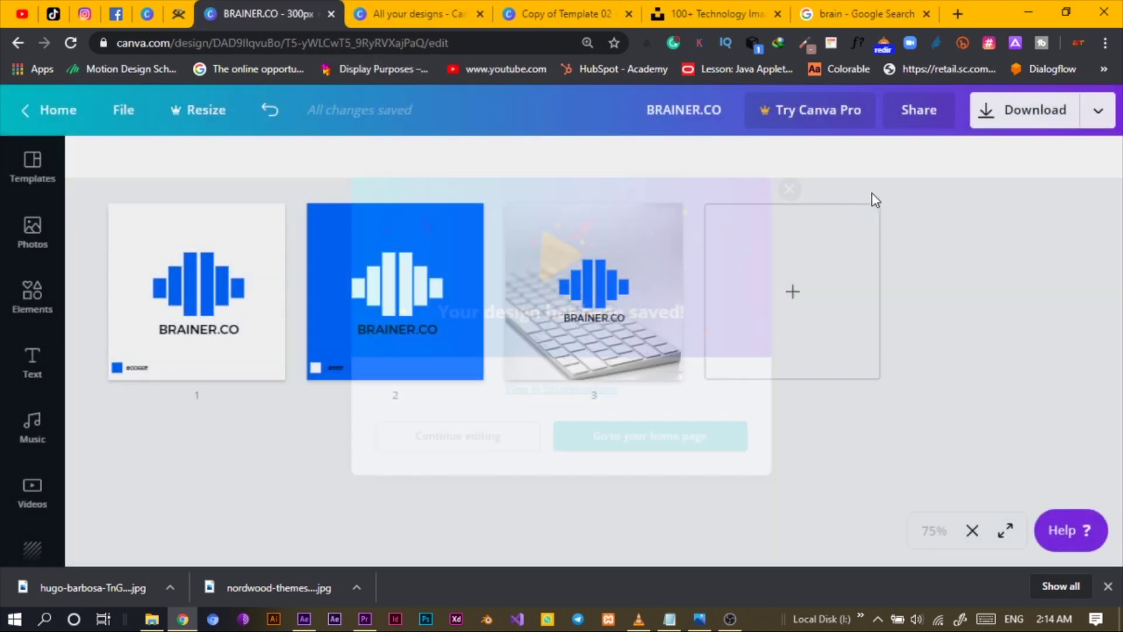
# Save page 3 of the logo design to Smartmockups and view the saved design there.
pyautogui.click(1098, 110)
pyautogui.click(973, 423)
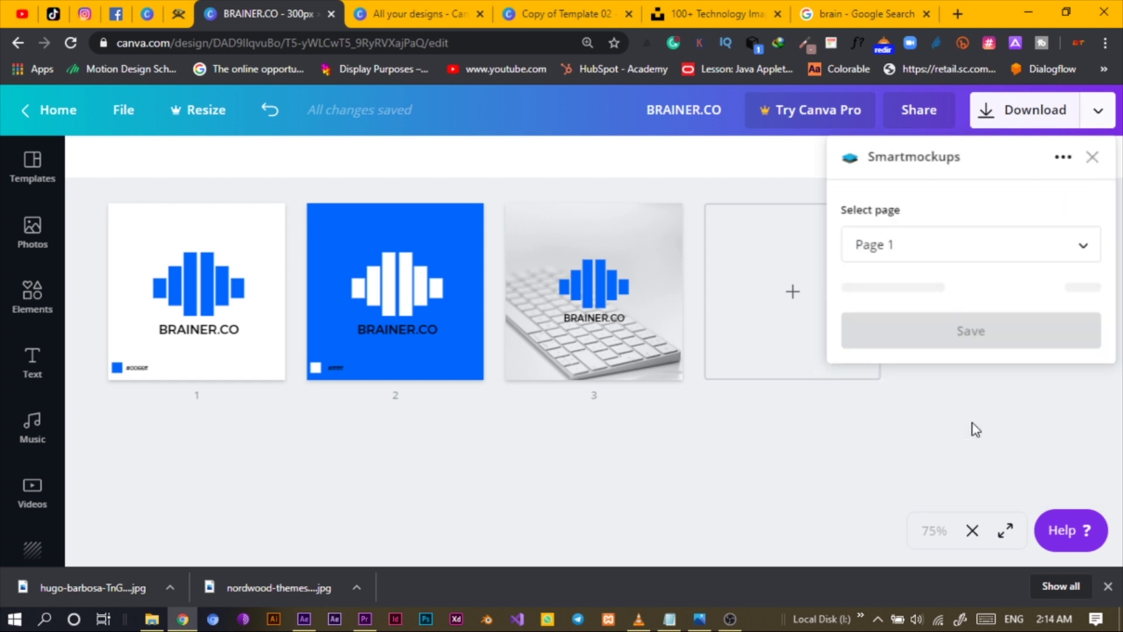
pyautogui.click(948, 257)
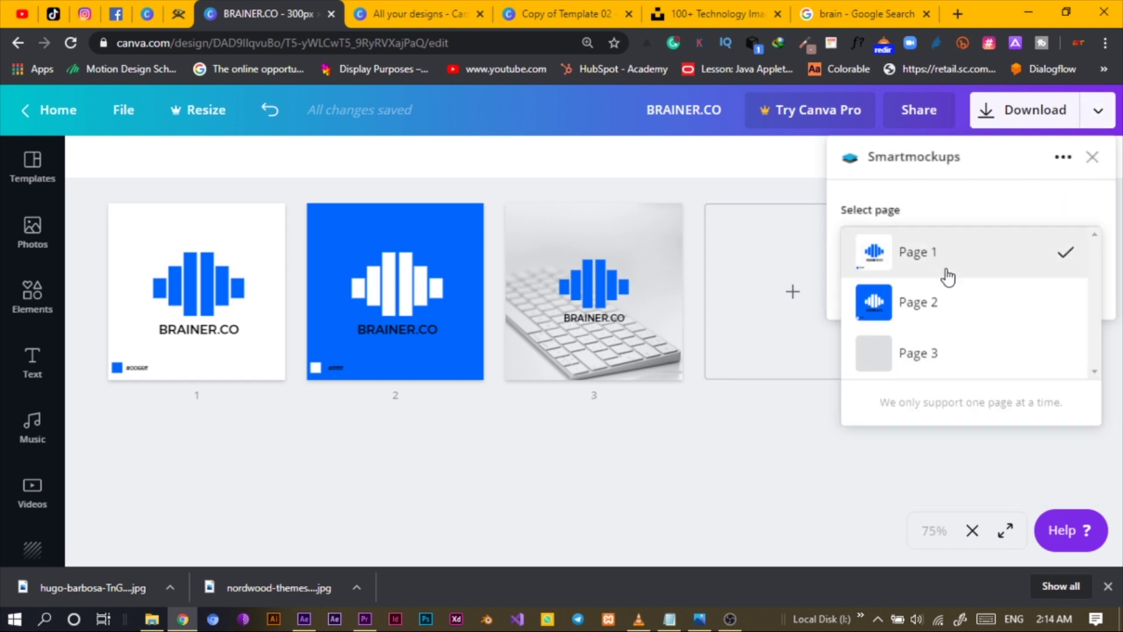
pyautogui.click(934, 354)
pyautogui.click(892, 288)
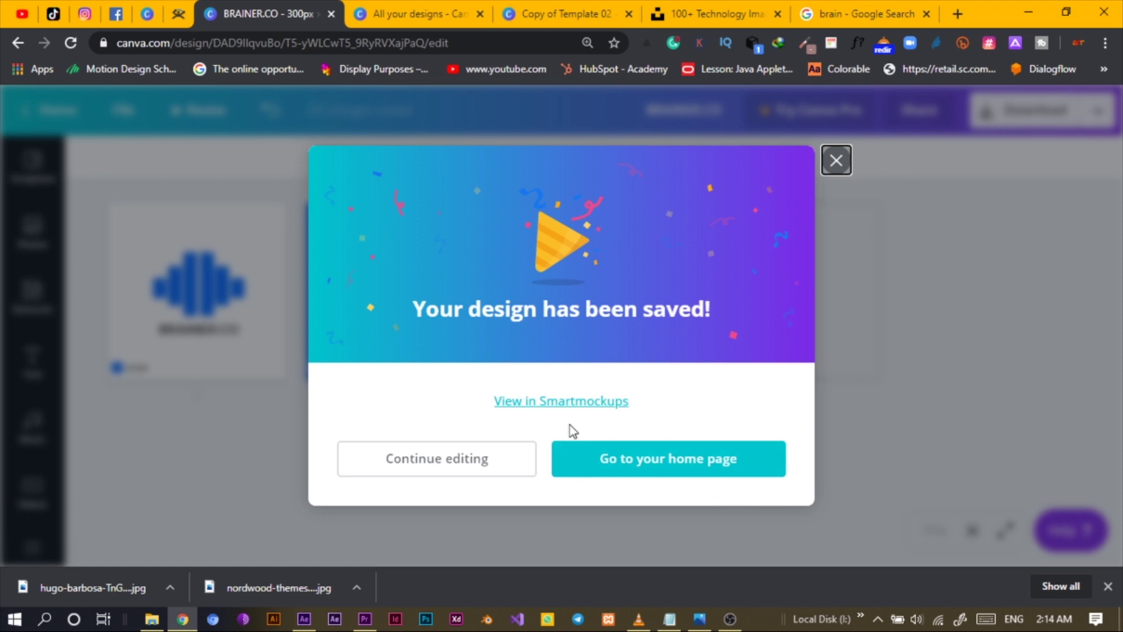
pyautogui.click(562, 405)
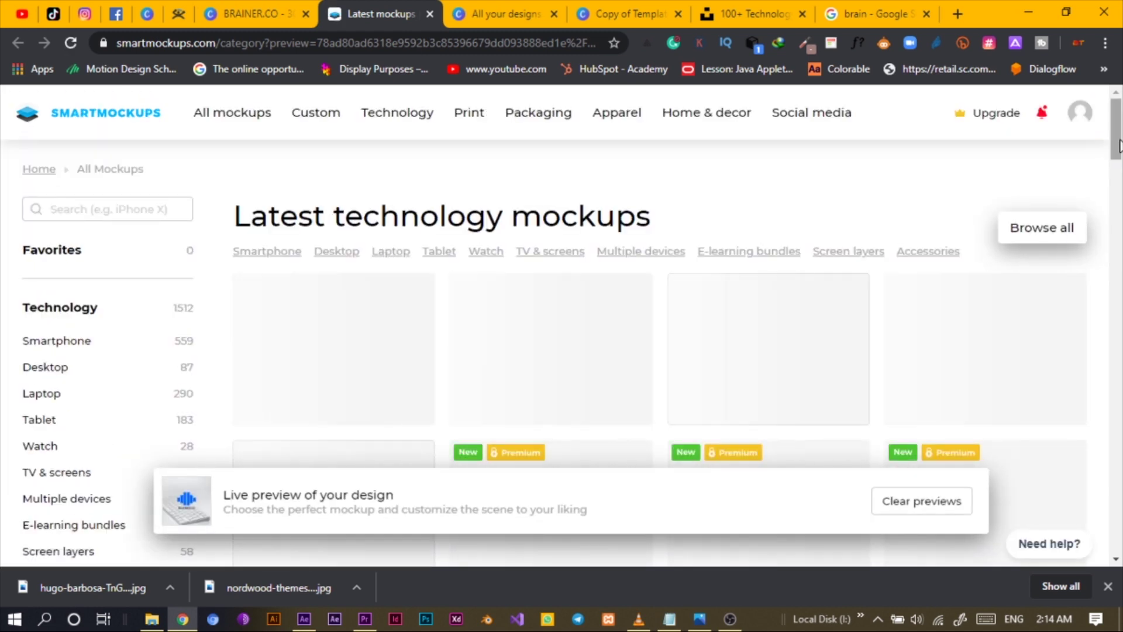
# Browse the technology and print mockup previews and open the isolated business card mockup in a new browser tab.
pyautogui.moveTo(1119, 145)
pyautogui.mouseDown()
pyautogui.moveTo(1111, 188)
pyautogui.moveTo(1114, 160)
pyautogui.mouseUp()
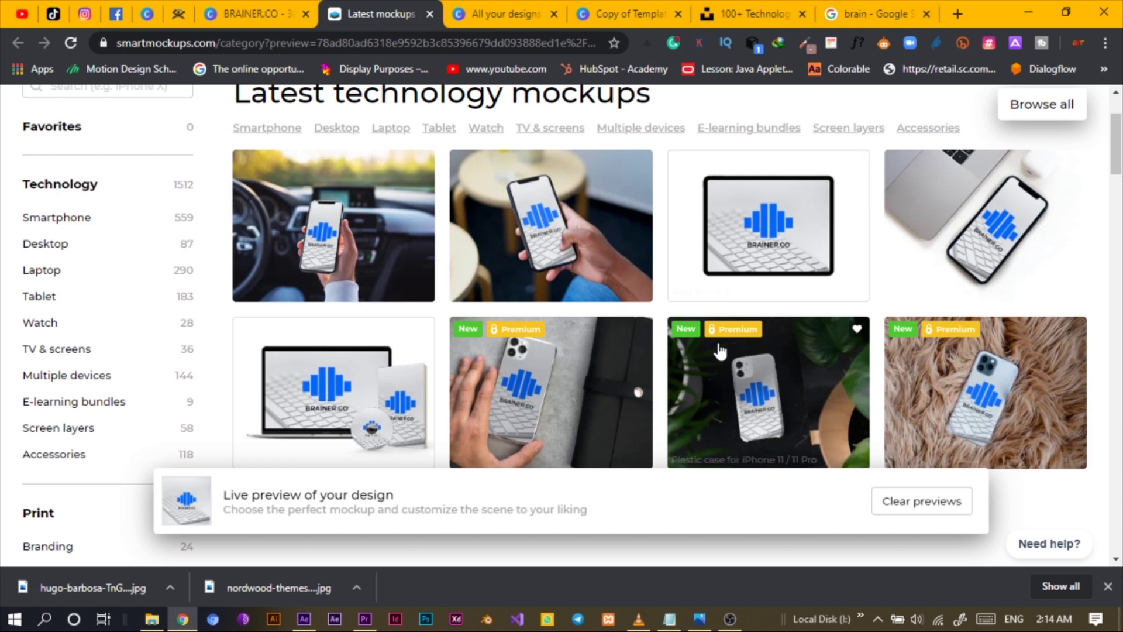
pyautogui.moveTo(1118, 169); pyautogui.dragTo(1117, 291)
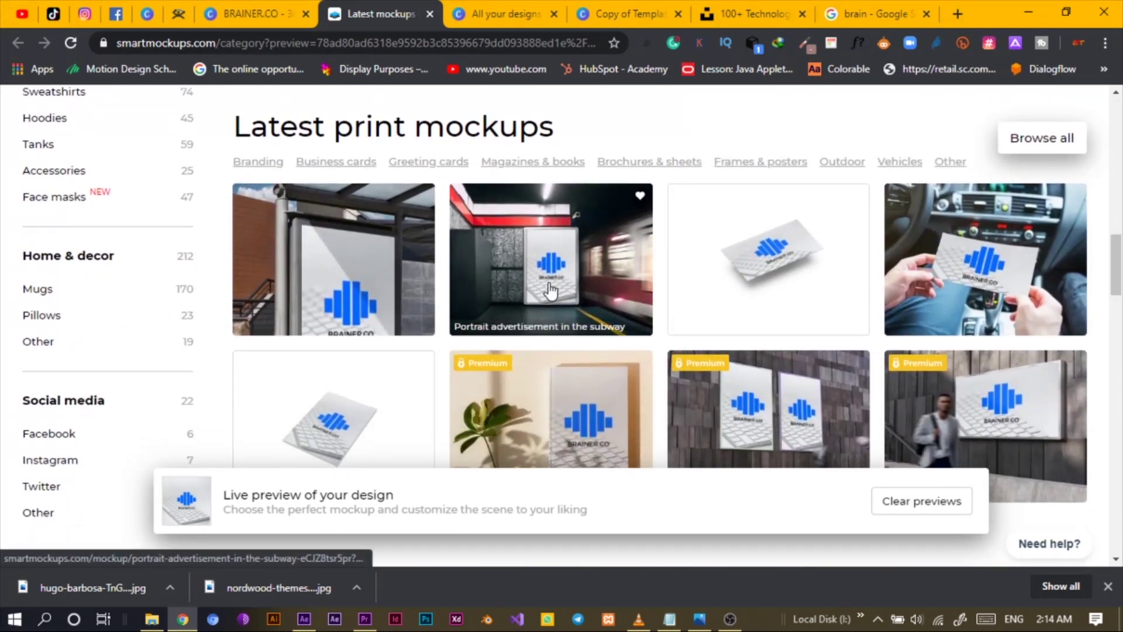
pyautogui.rightClick(783, 286)
pyautogui.click(814, 297)
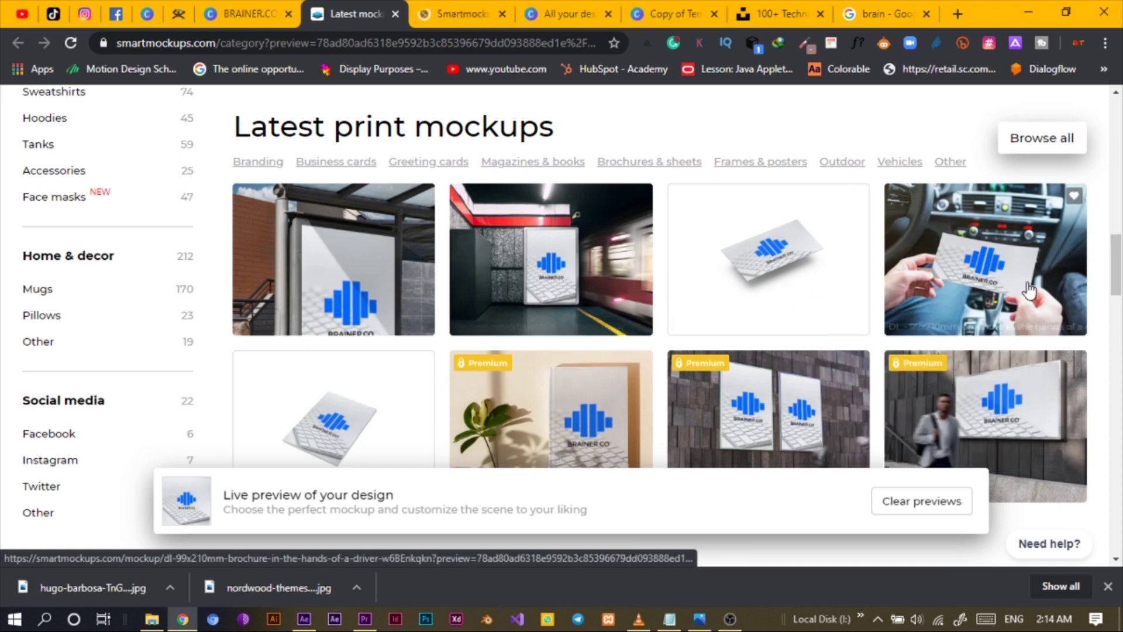
# Look through the home decor and packaging previews, and display the T-shirts apparel category in a separate browser tab.
pyautogui.moveTo(1117, 272); pyautogui.dragTo(1119, 363)
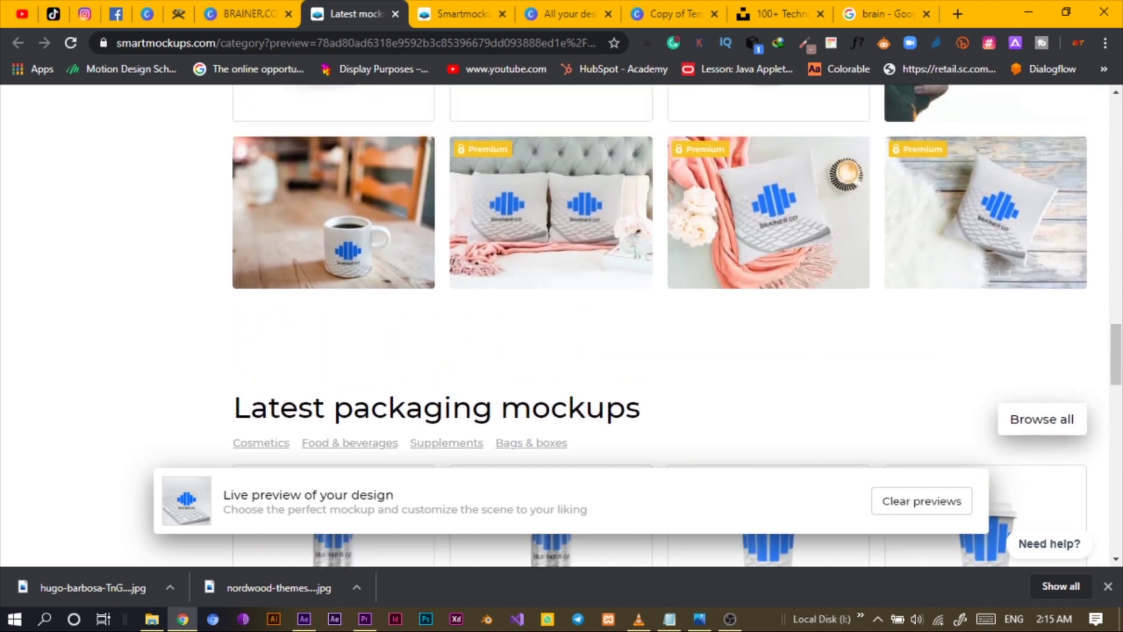
pyautogui.moveTo(1119, 362); pyautogui.dragTo(1114, 257)
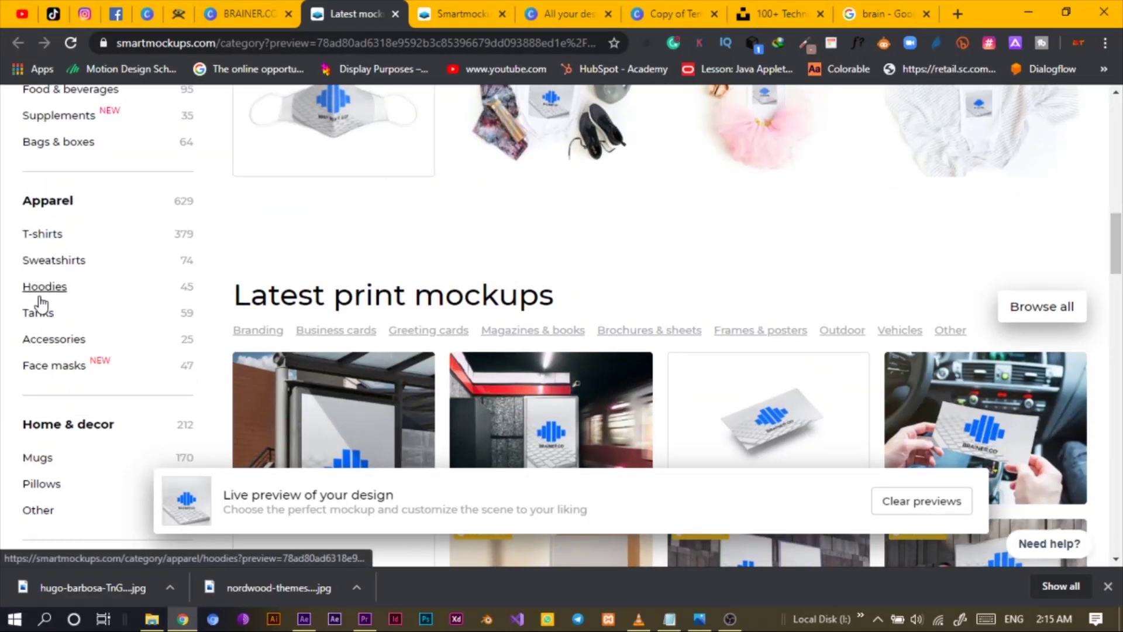
pyautogui.rightClick(50, 237)
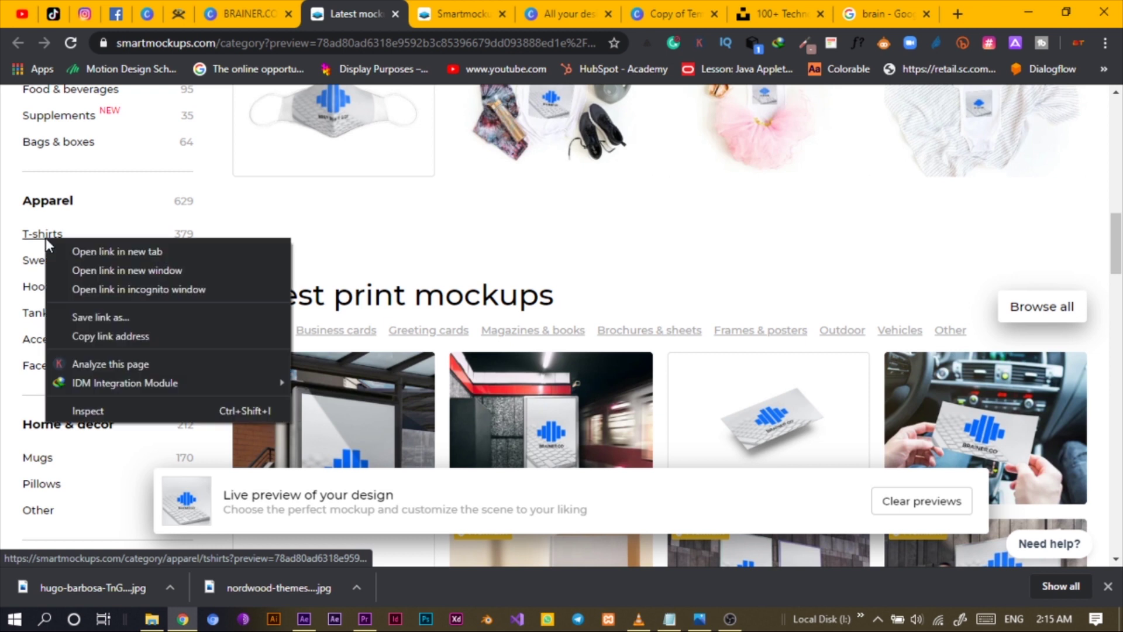
pyautogui.click(120, 258)
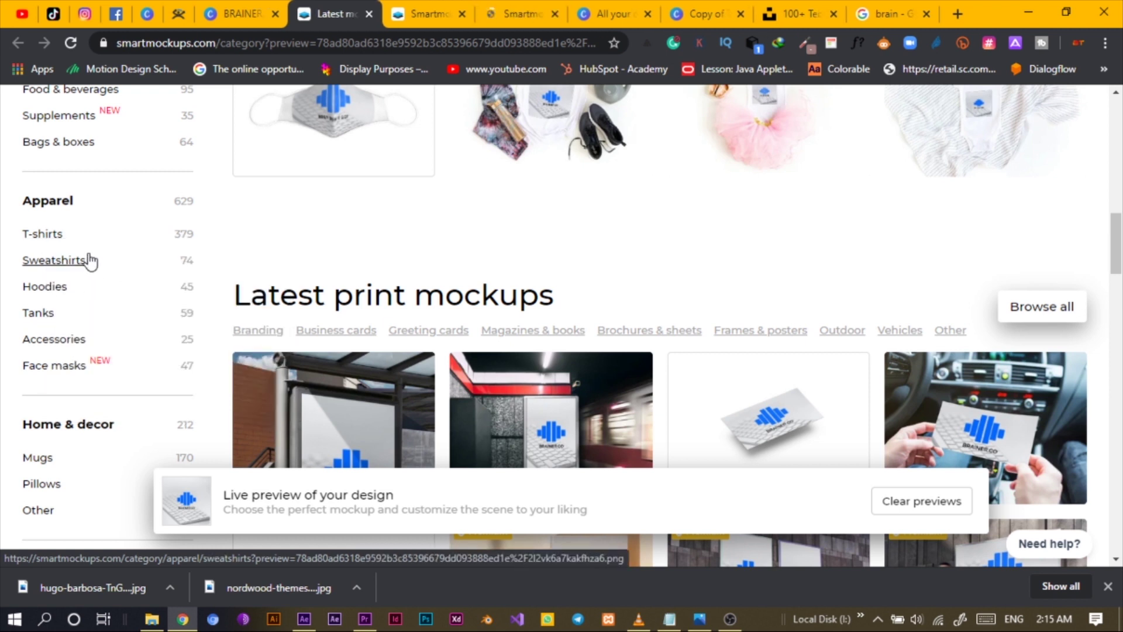
pyautogui.click(522, 8)
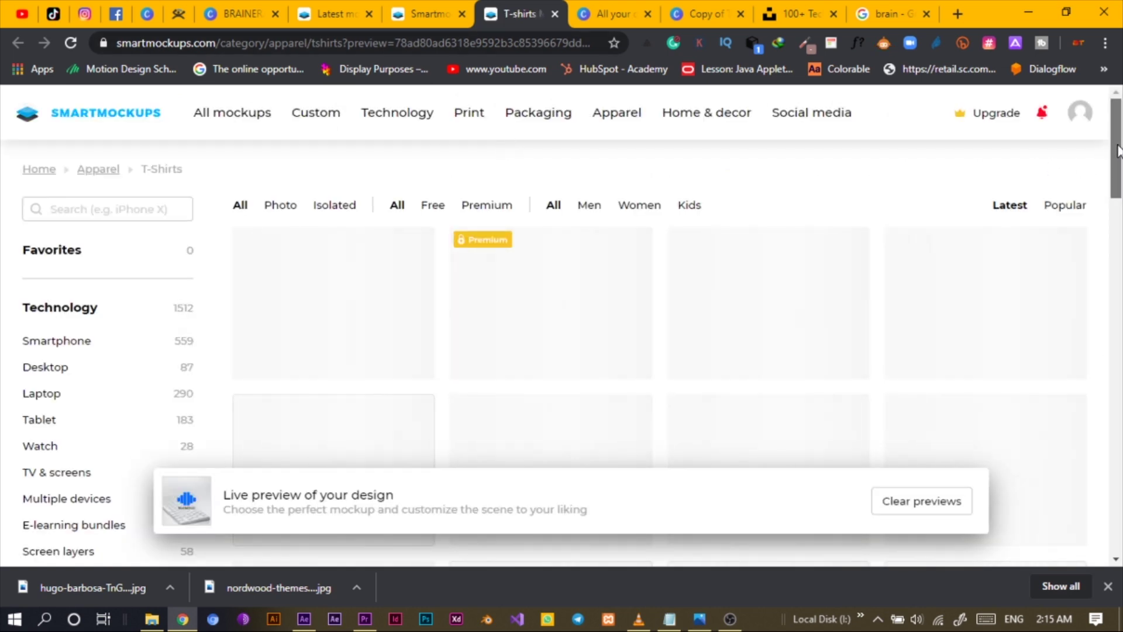
# Examine the logo on the T-shirt mockups, close that category, and return to the business card mockup.
pyautogui.scroll(-1, 1117, 164)
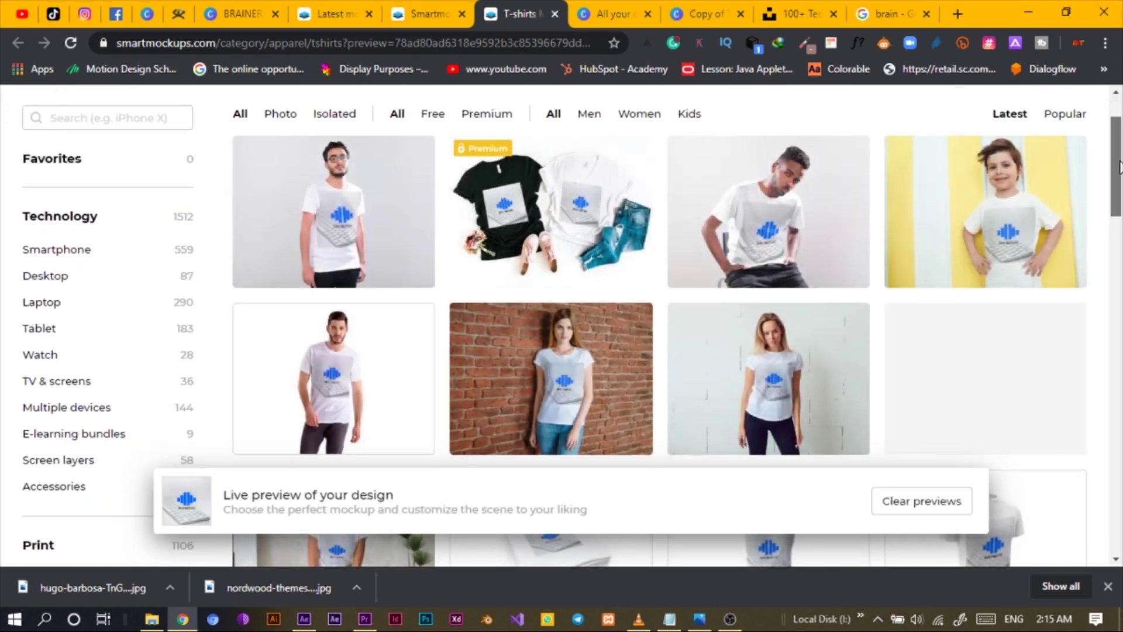
pyautogui.moveTo(1119, 166); pyautogui.dragTo(1118, 169)
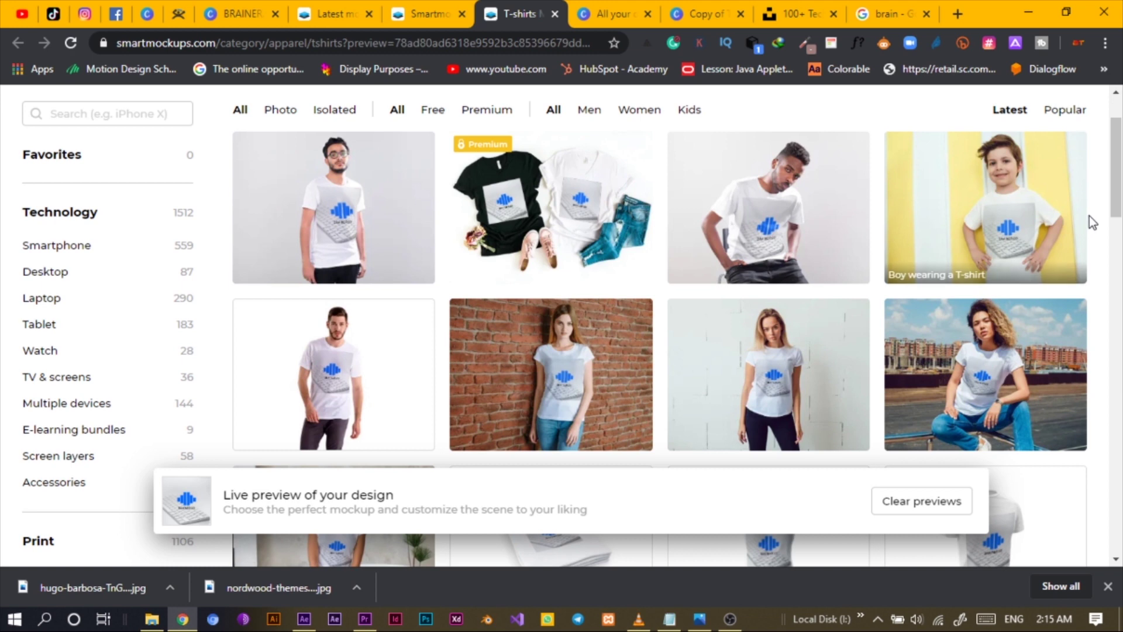
pyautogui.moveTo(1120, 199); pyautogui.dragTo(966, 259)
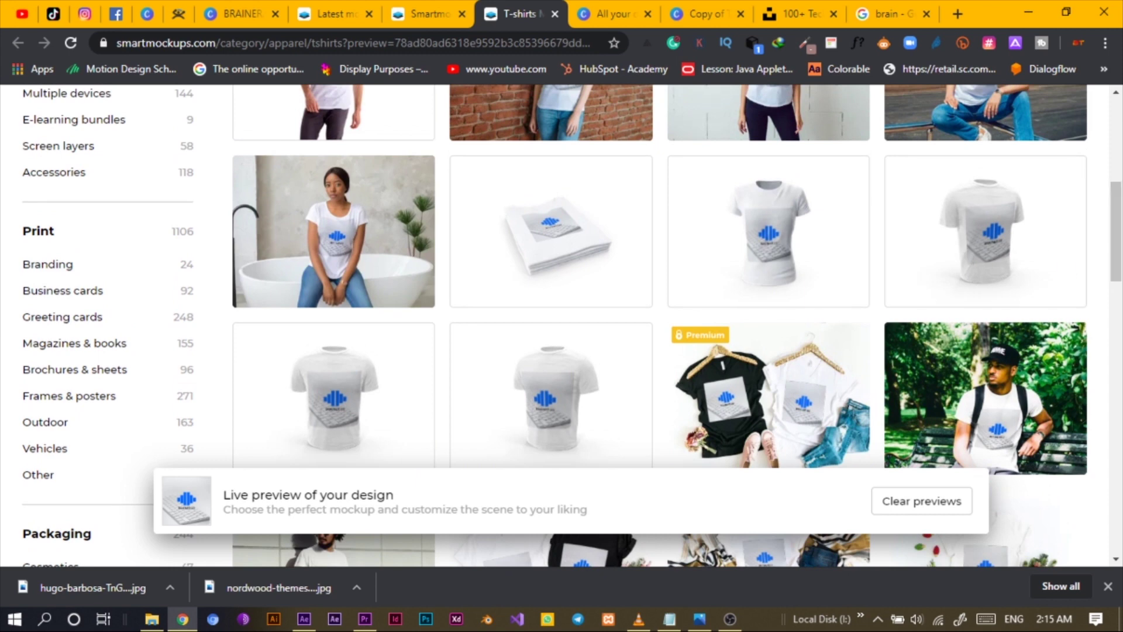
pyautogui.moveTo(1116, 236); pyautogui.dragTo(1105, 340)
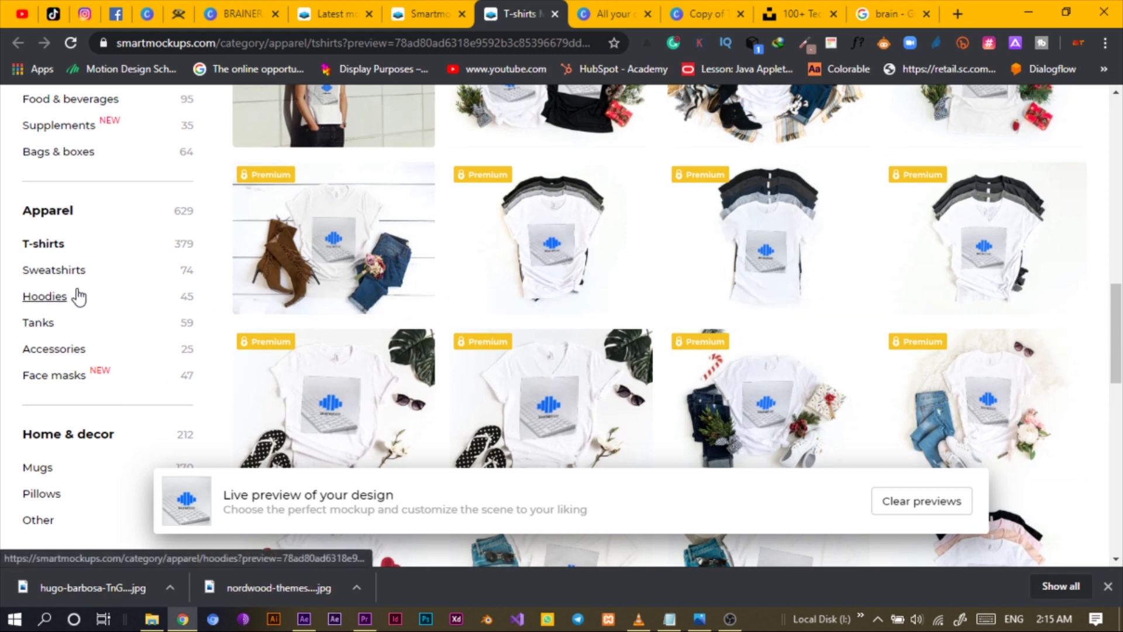
pyautogui.scroll(7, 77, 296)
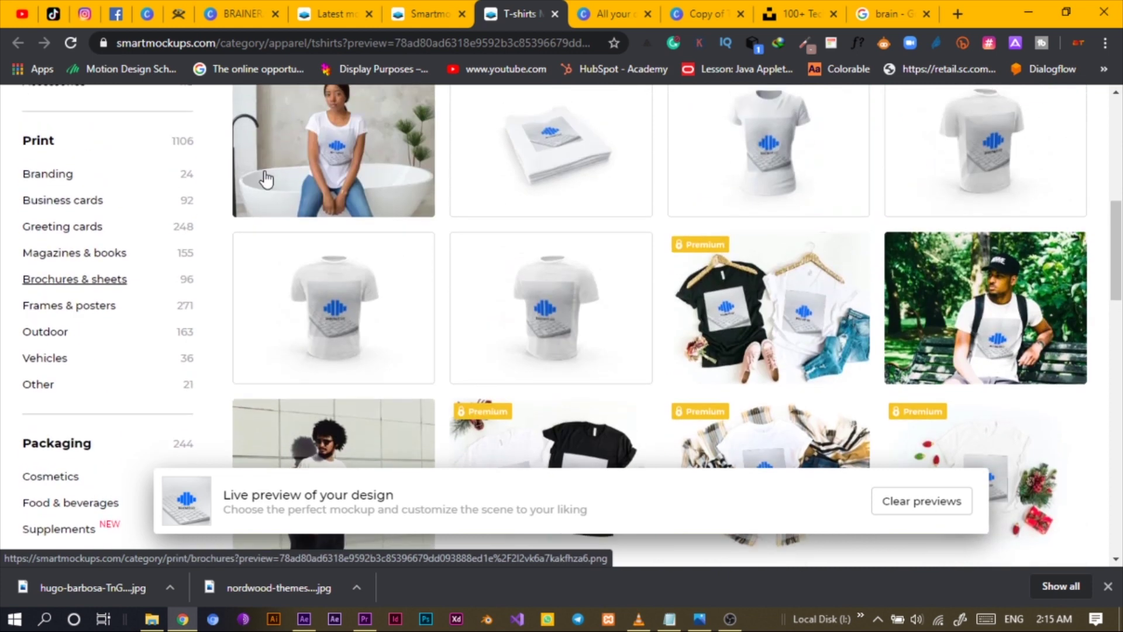
pyautogui.click(437, 23)
pyautogui.click(503, 15)
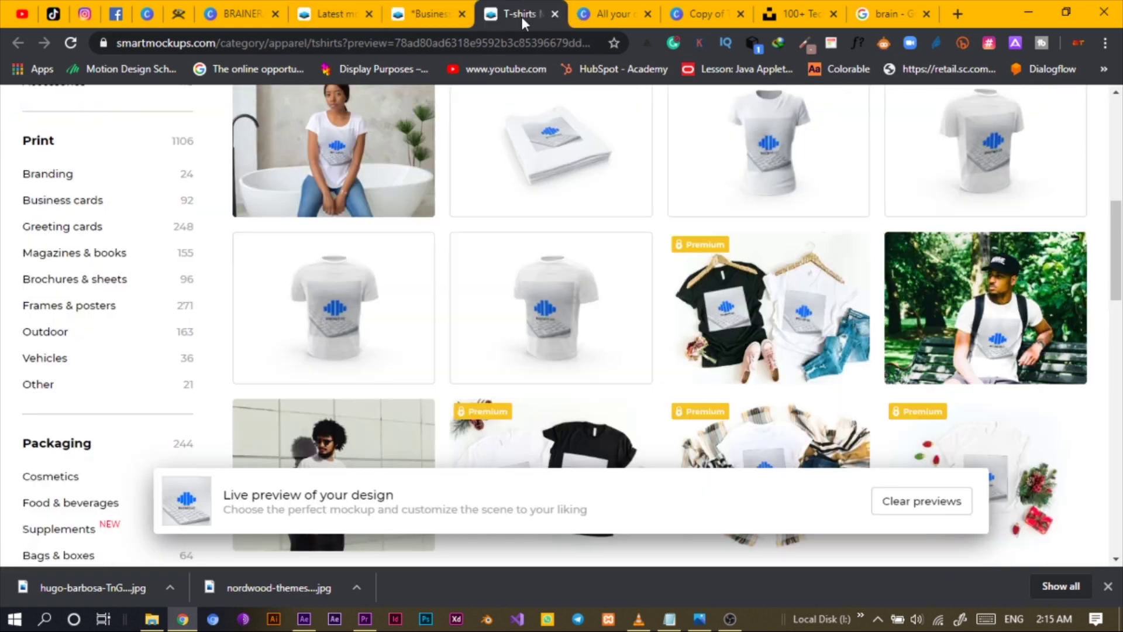
pyautogui.click(554, 14)
# Customize the business card scene, trying a solid red background before applying the light grey gradient preset.
pyautogui.scroll(-1, 585, 344)
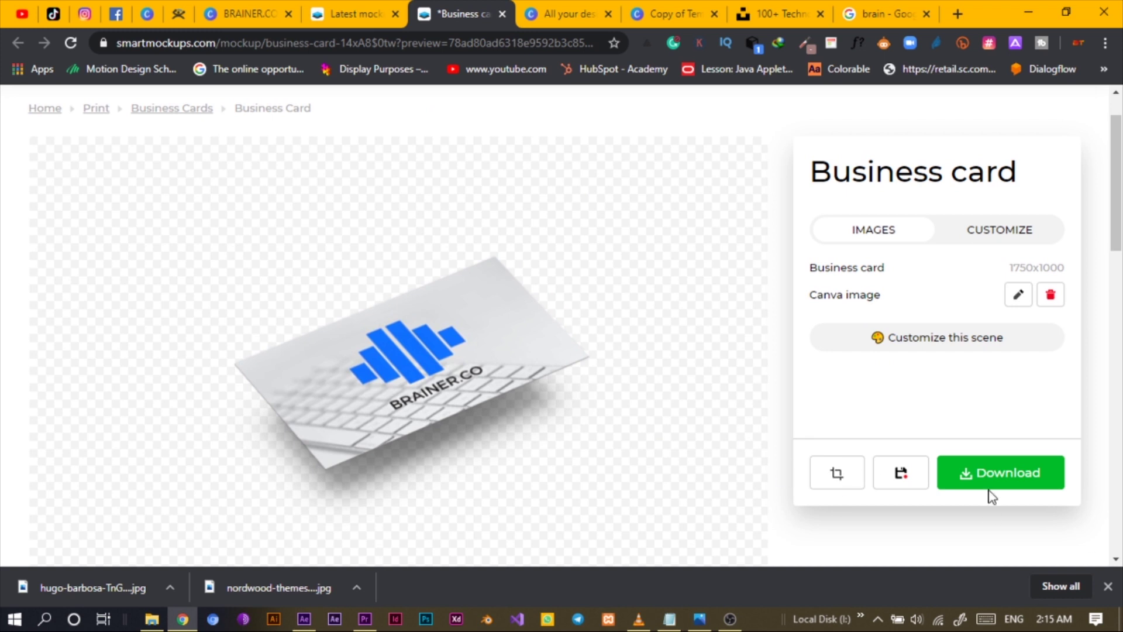
pyautogui.click(969, 337)
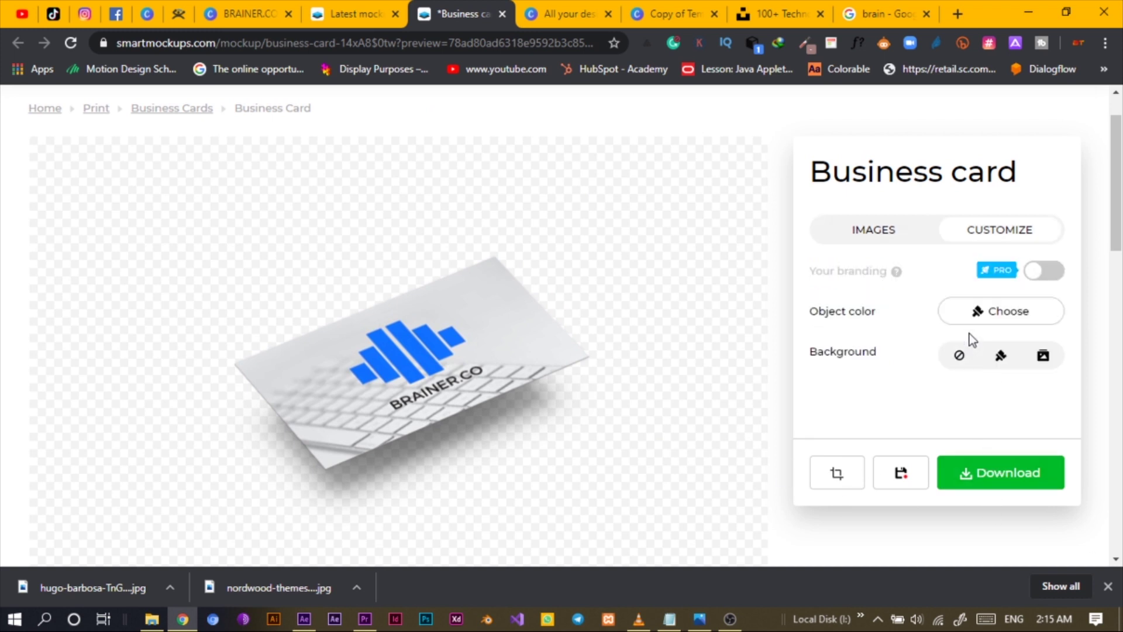
pyautogui.click(1000, 356)
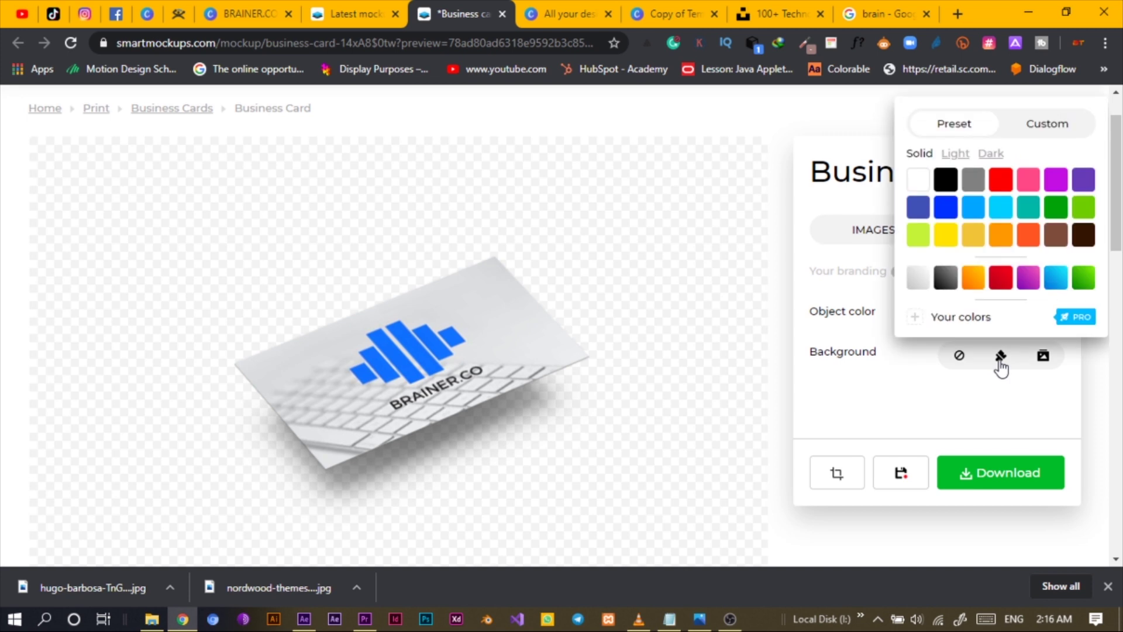
pyautogui.click(998, 186)
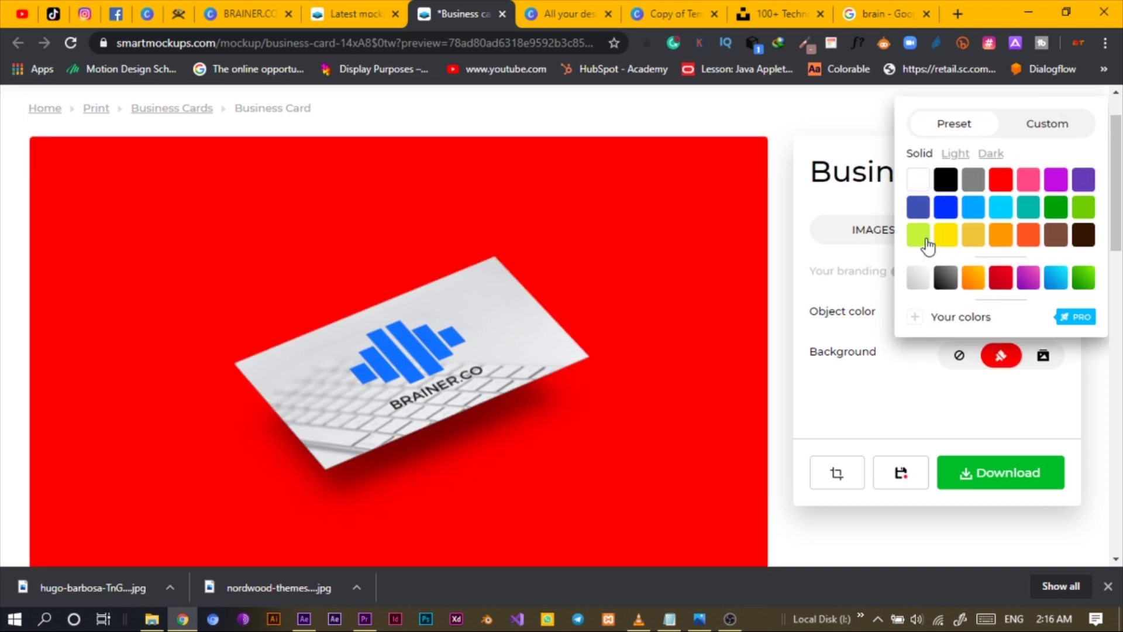
pyautogui.click(917, 286)
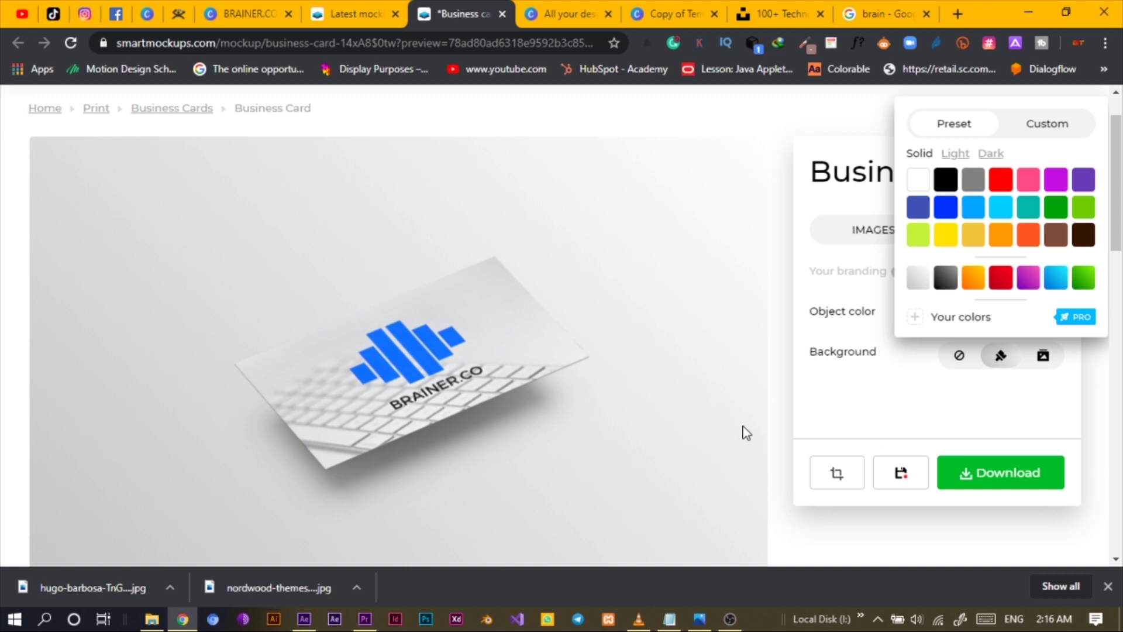
pyautogui.click(917, 416)
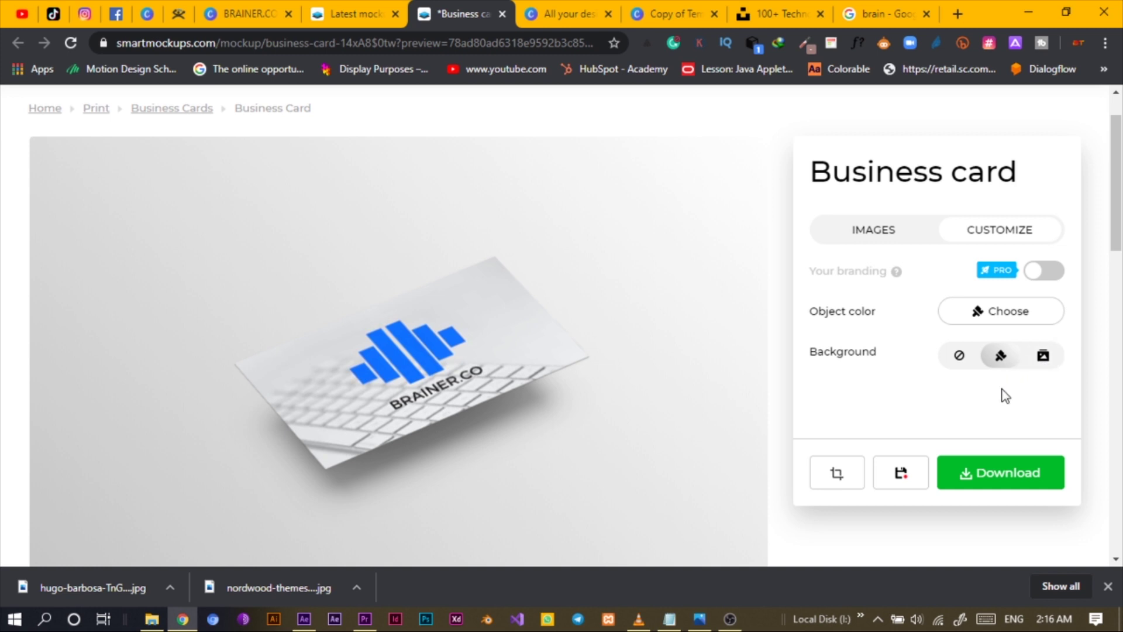
# Download the business card mockup in Medium quality (1280x896) and close its browser tab.
pyautogui.click(1000, 471)
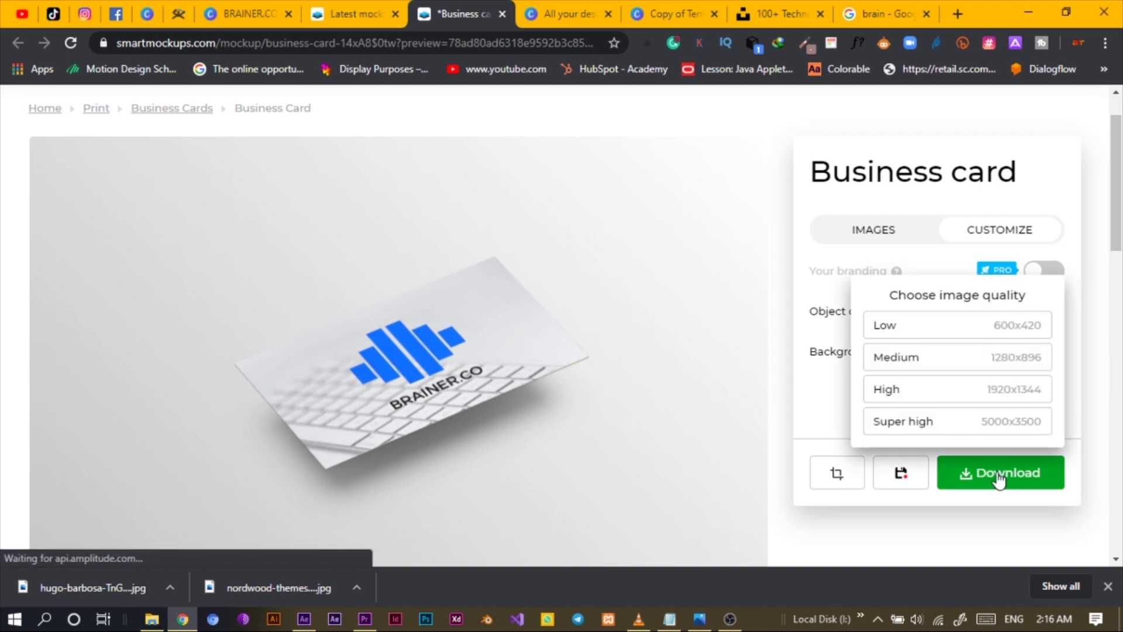
pyautogui.click(955, 358)
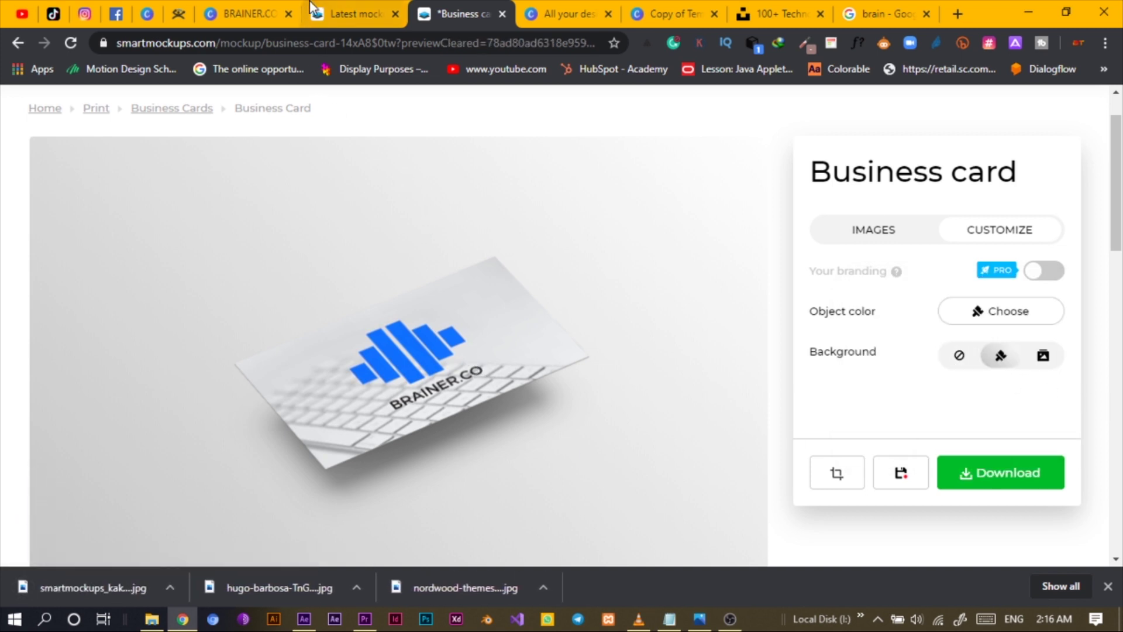
pyautogui.click(349, 10)
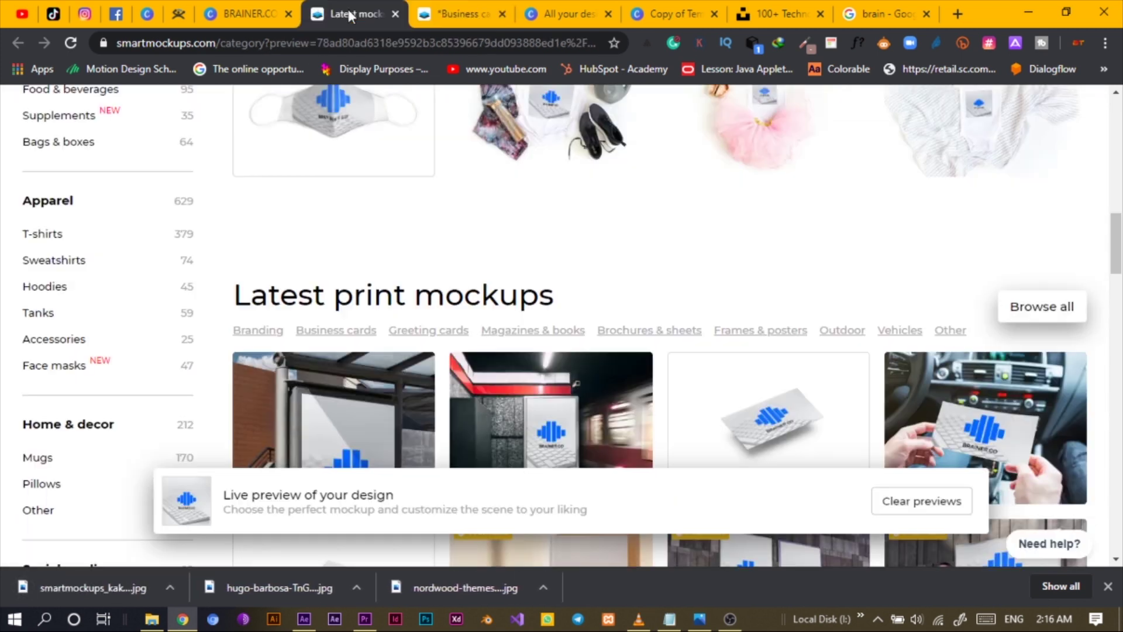
pyautogui.click(502, 14)
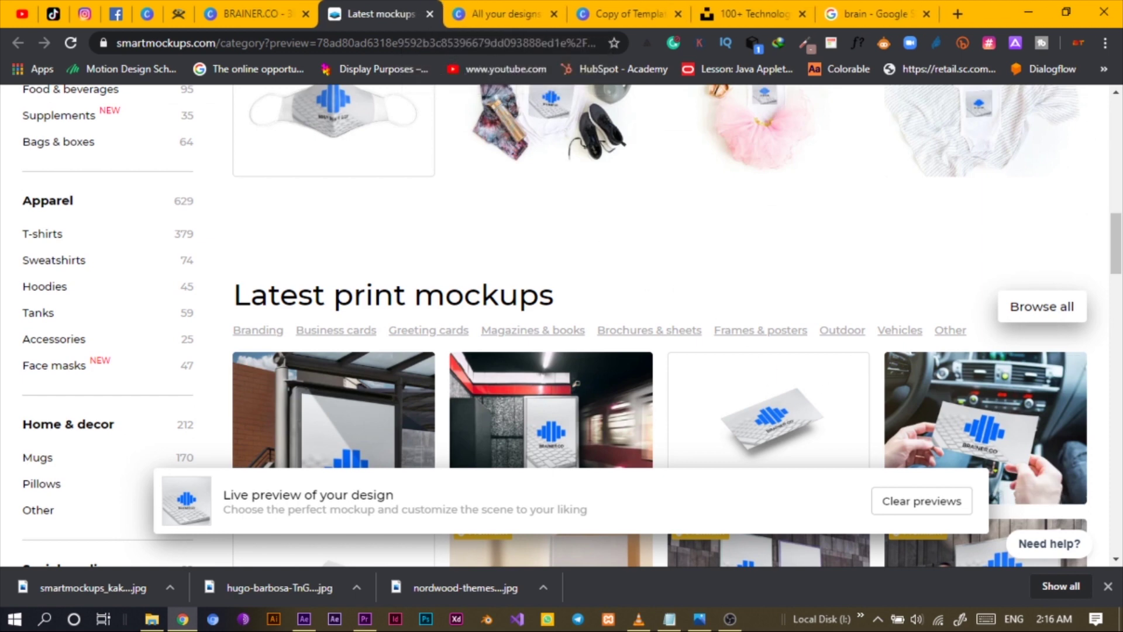
# Look through the latest print mockups, then display the Outdoor category and examine the logo on its scenes.
pyautogui.scroll(-5, 562, 321)
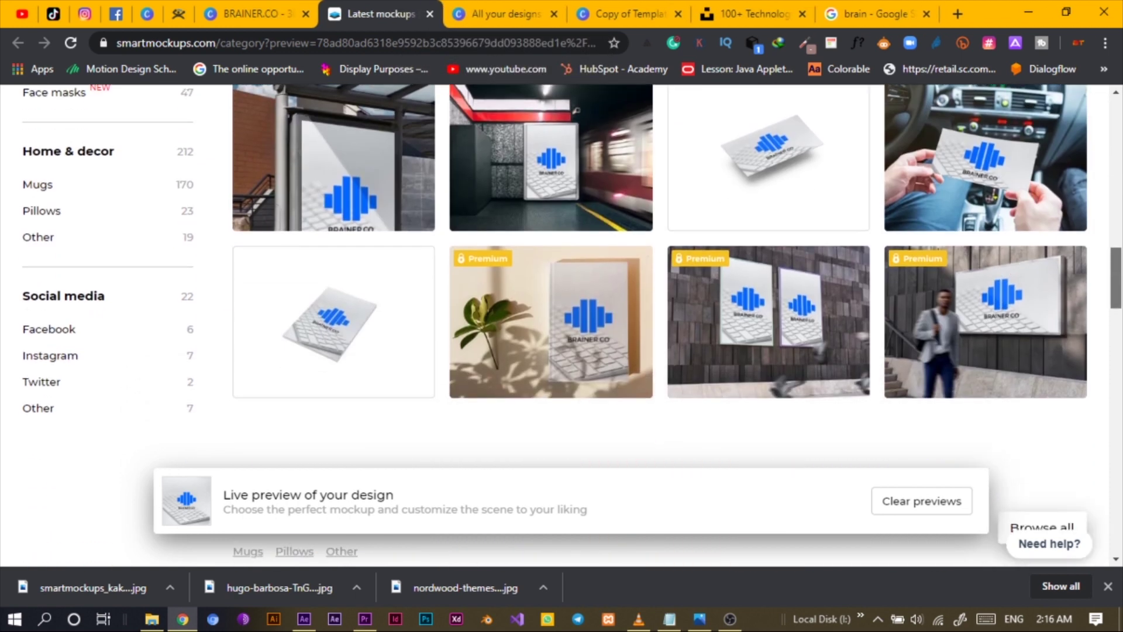
pyautogui.scroll(3, 511, 315)
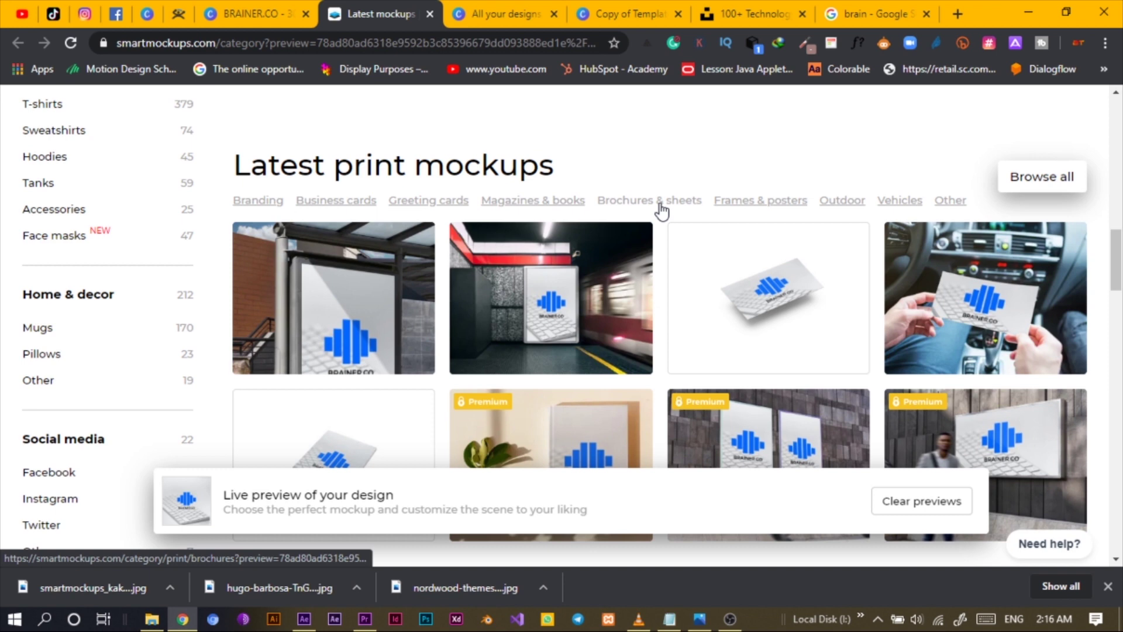
pyautogui.click(845, 205)
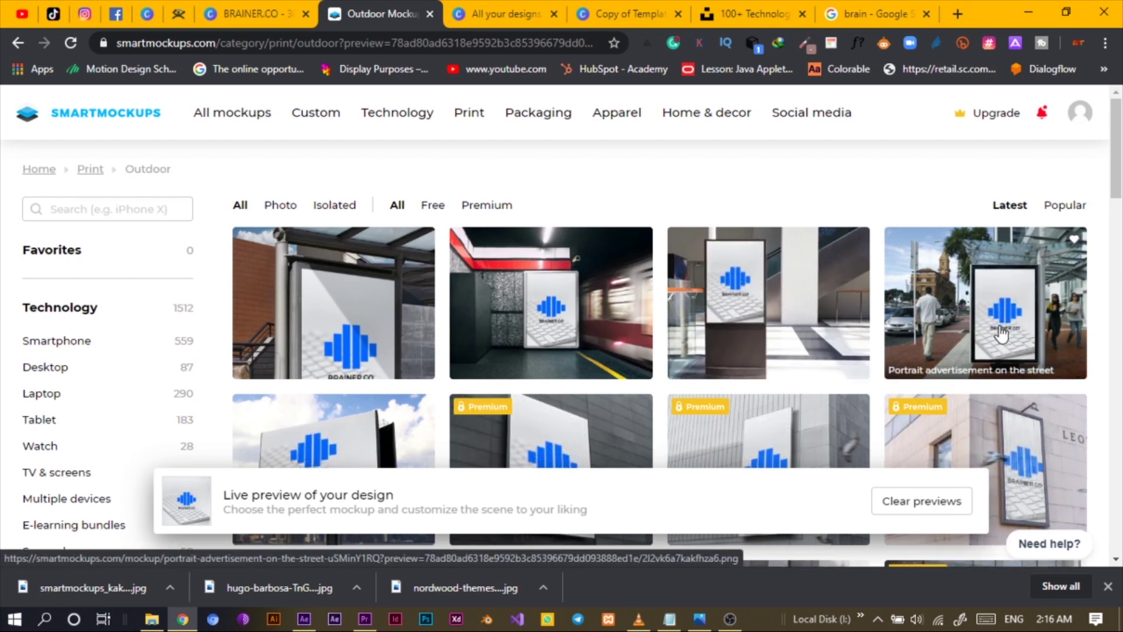
pyautogui.moveTo(1117, 189); pyautogui.dragTo(1117, 221)
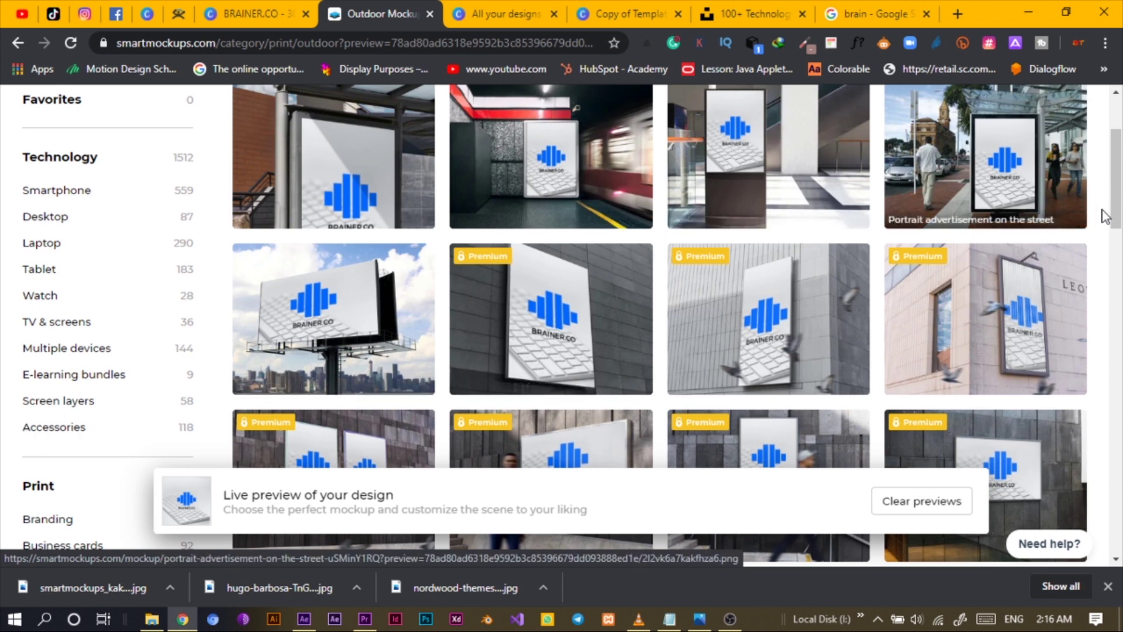
pyautogui.scroll(-2, 970, 260)
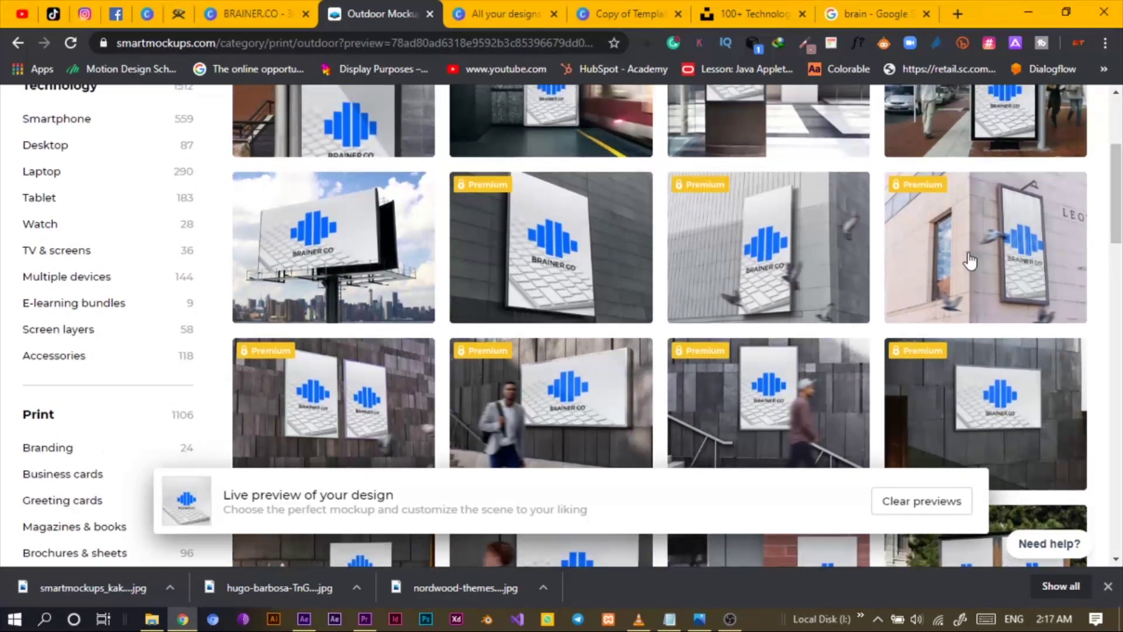
# Open the Landscape billboard mockup and download it in Medium quality (1280x1026).
pyautogui.click(301, 292)
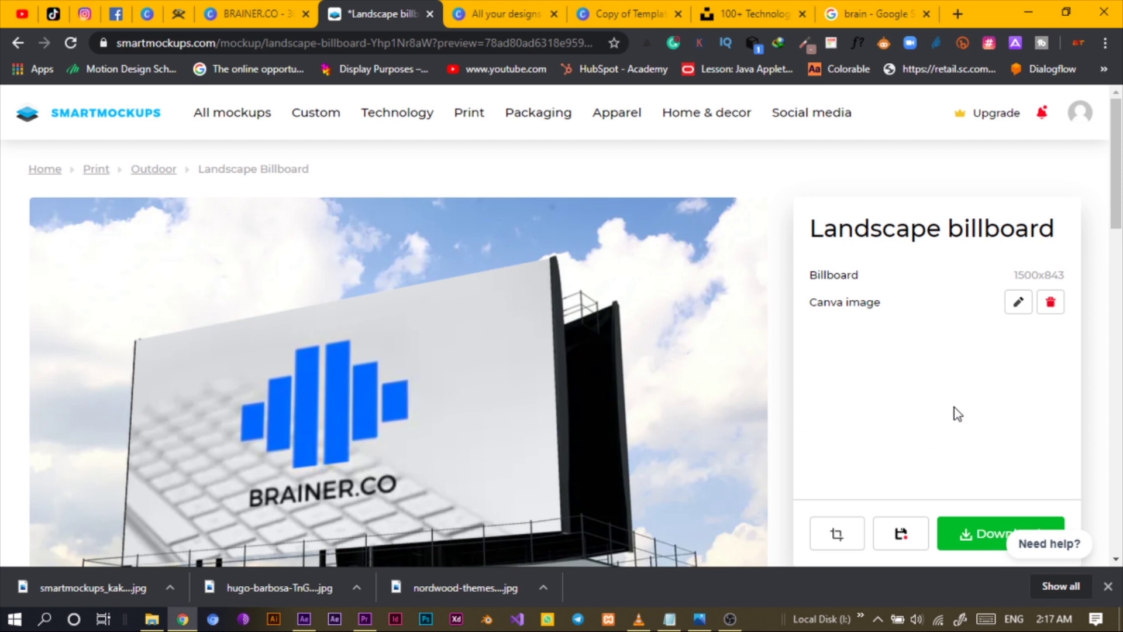
pyautogui.click(968, 538)
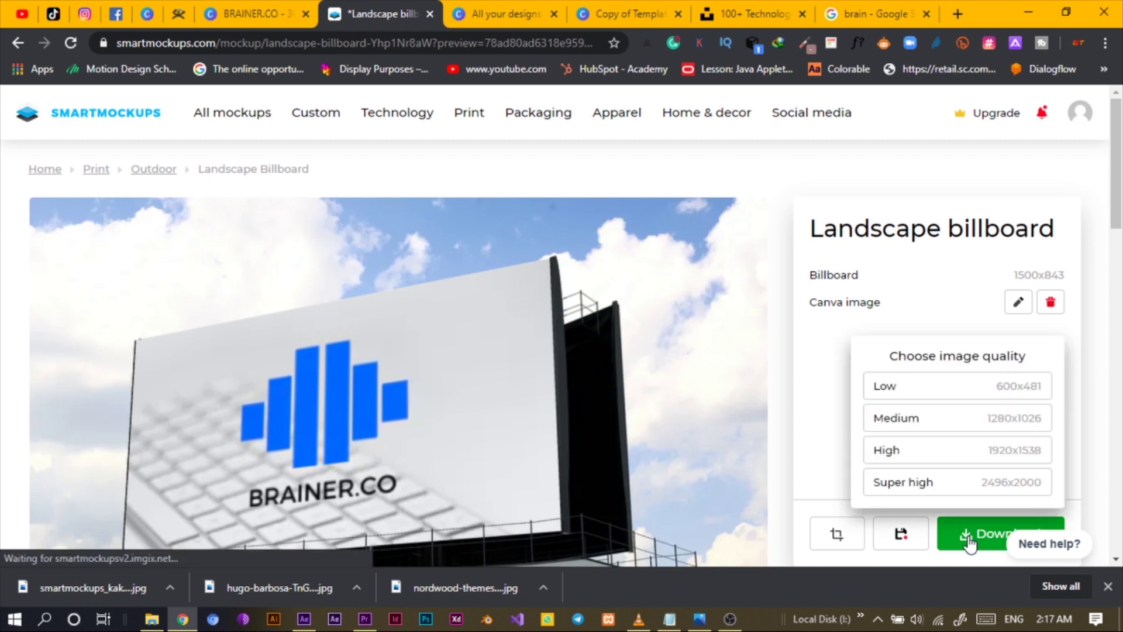
pyautogui.click(913, 425)
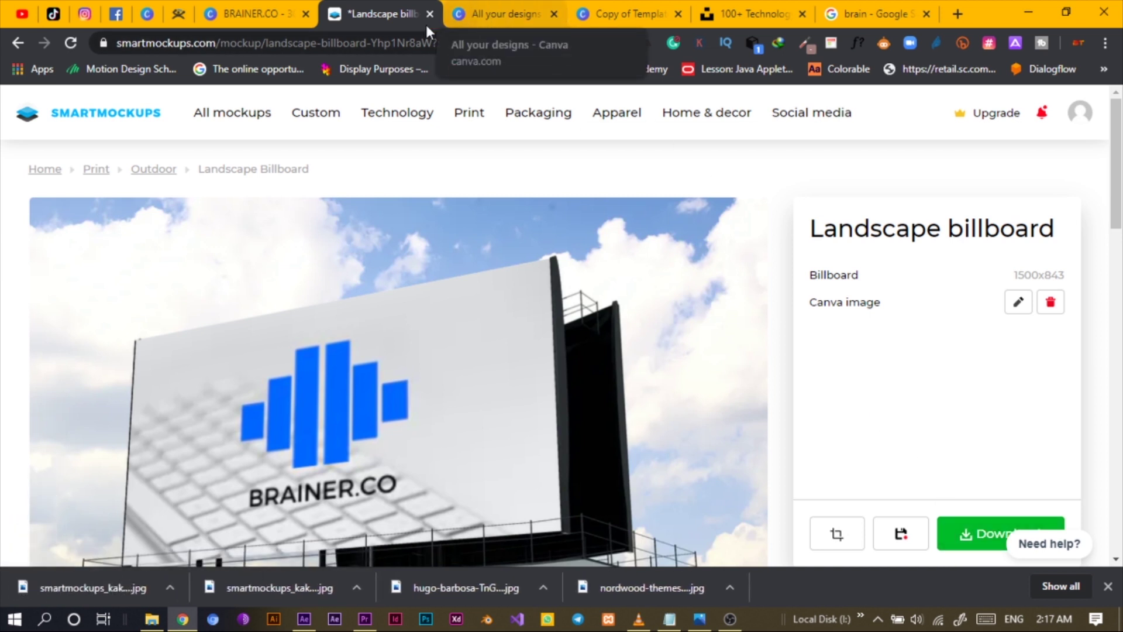
# Return to Canva, dismiss the saved-design dialog, and create a new custom design measuring 1920 x 1080 px.
pyautogui.click(251, 12)
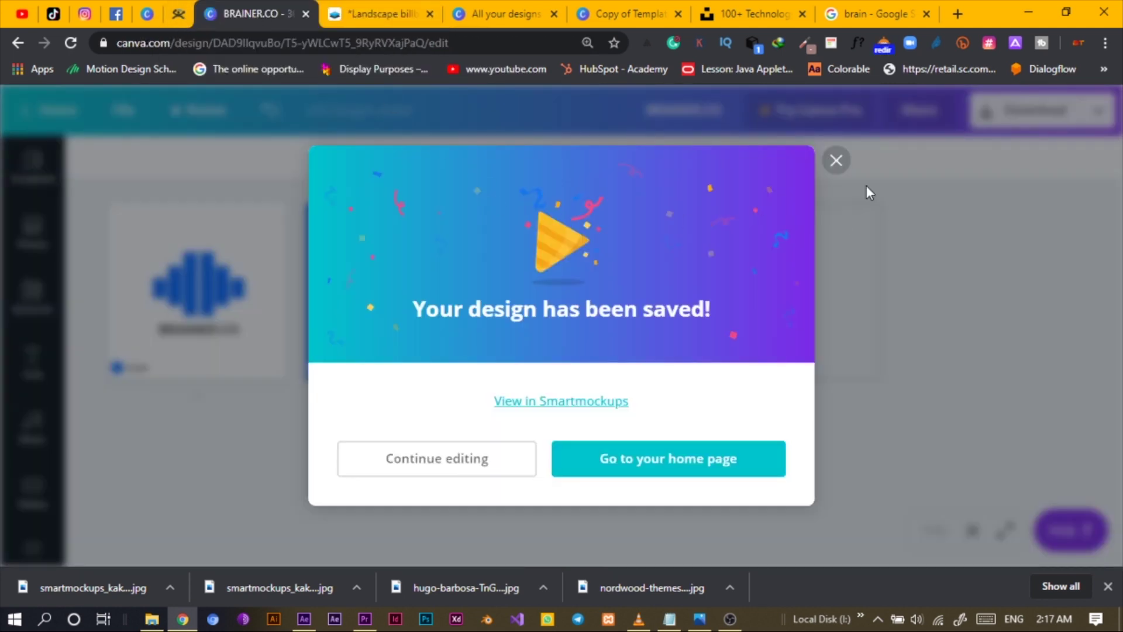
pyautogui.click(836, 161)
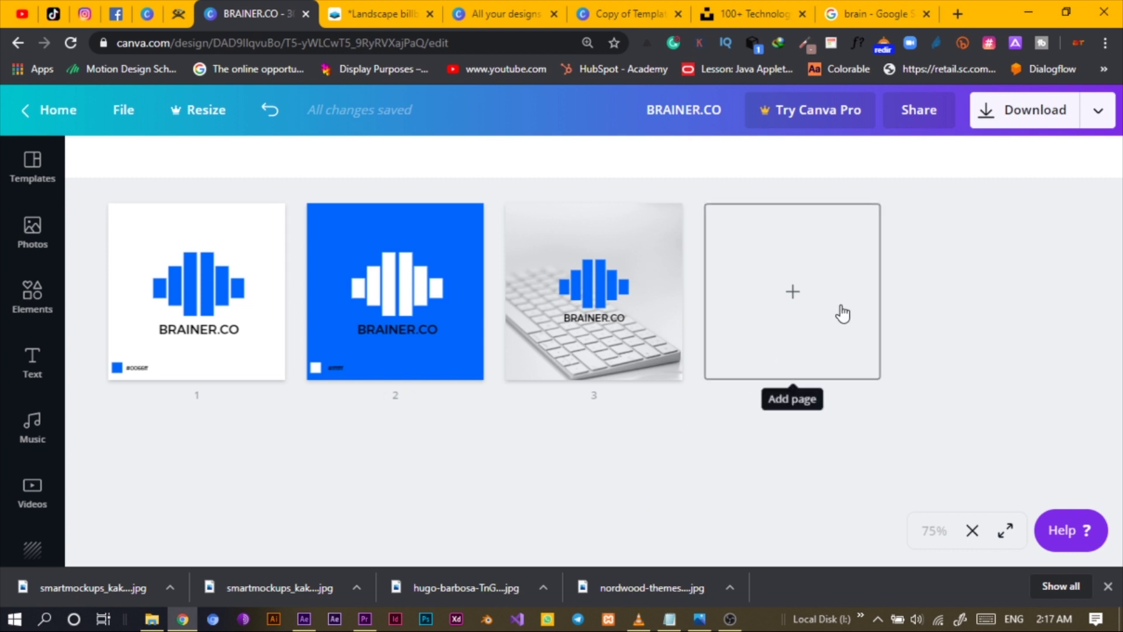
pyautogui.click(147, 13)
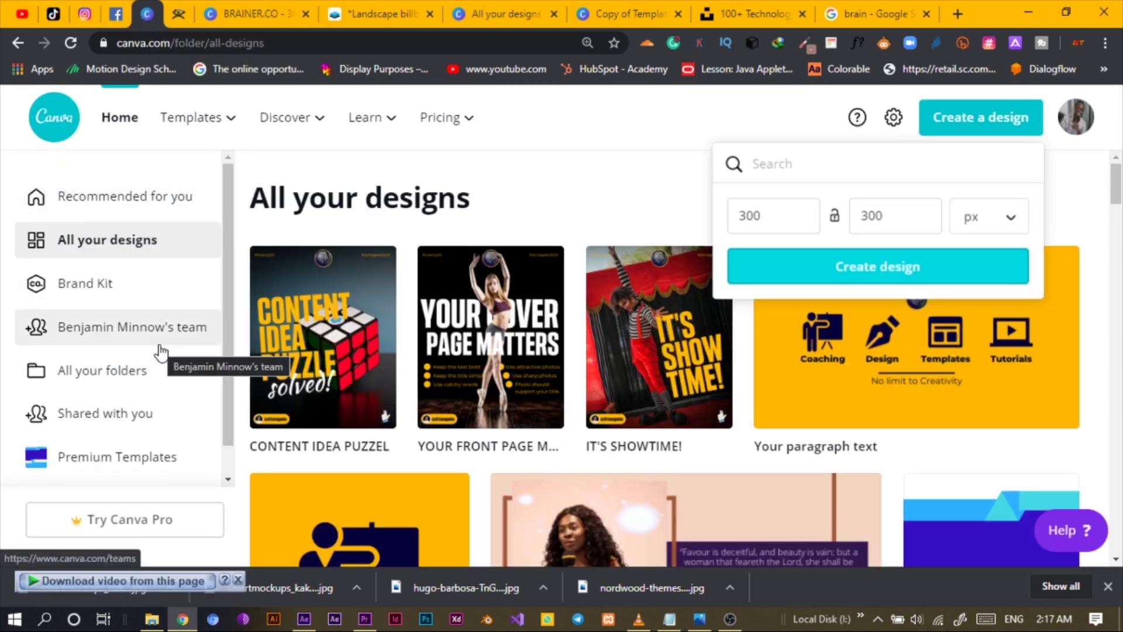
pyautogui.click(792, 224)
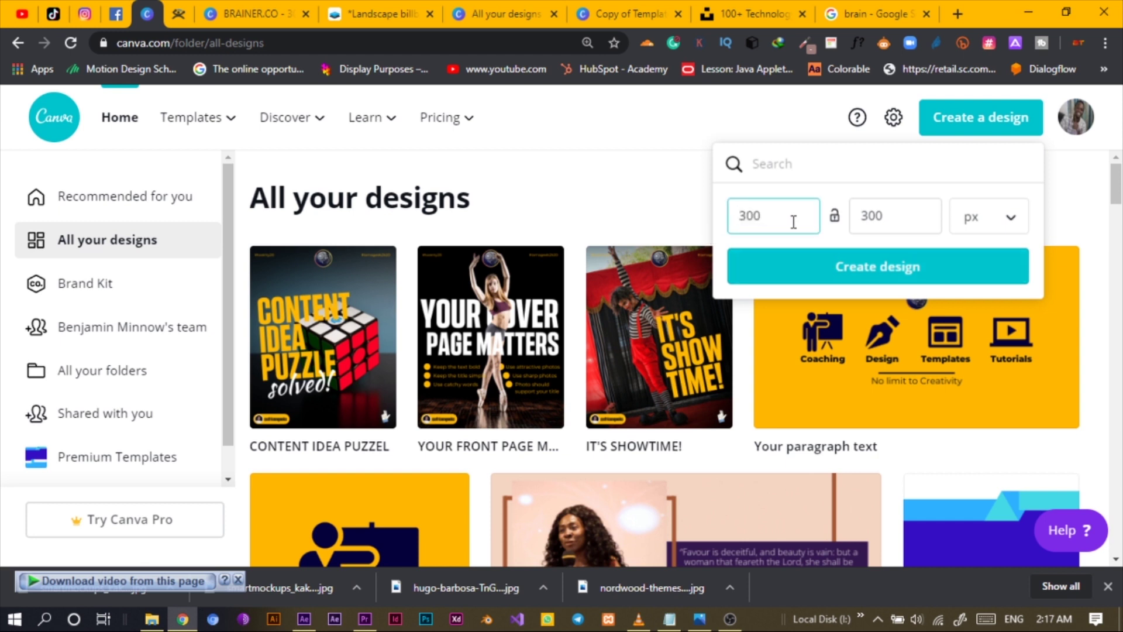
pyautogui.press('BackSpace')
pyautogui.write('1920')
pyautogui.click(893, 229)
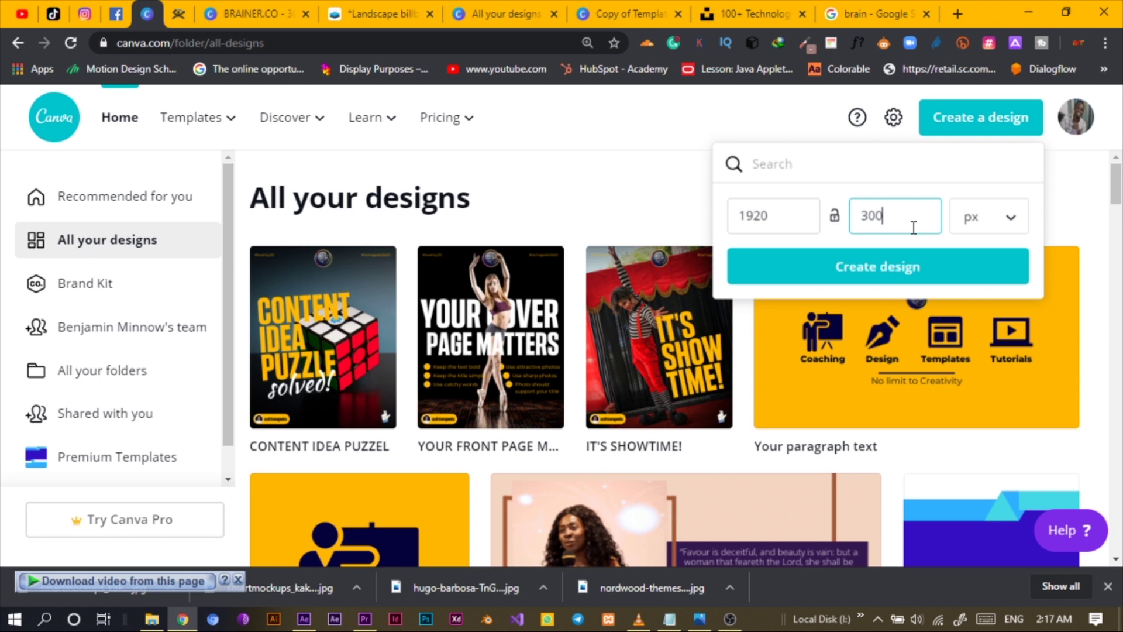
pyautogui.press('BackSpace')
pyautogui.press('BackSpace')
pyautogui.press('BackSpace')
pyautogui.write('1080')
pyautogui.click(915, 266)
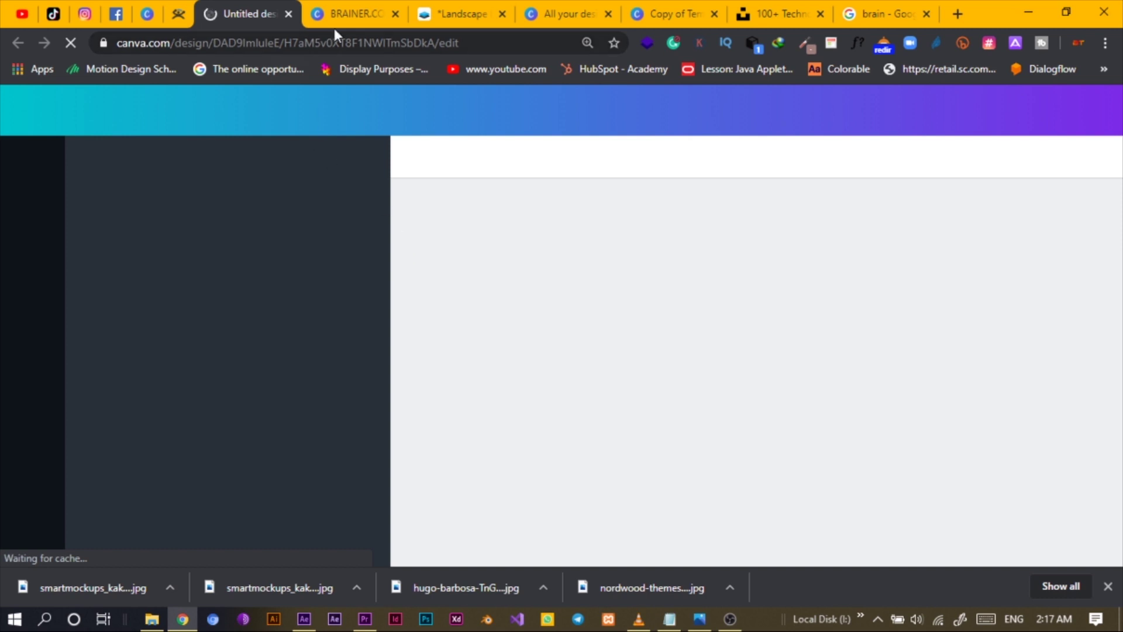
# Download all pages of the BRAINER.CO logo design as PNG, saving them as BRAINER.CO.zip in Downloads\Compressed.
pyautogui.click(335, 23)
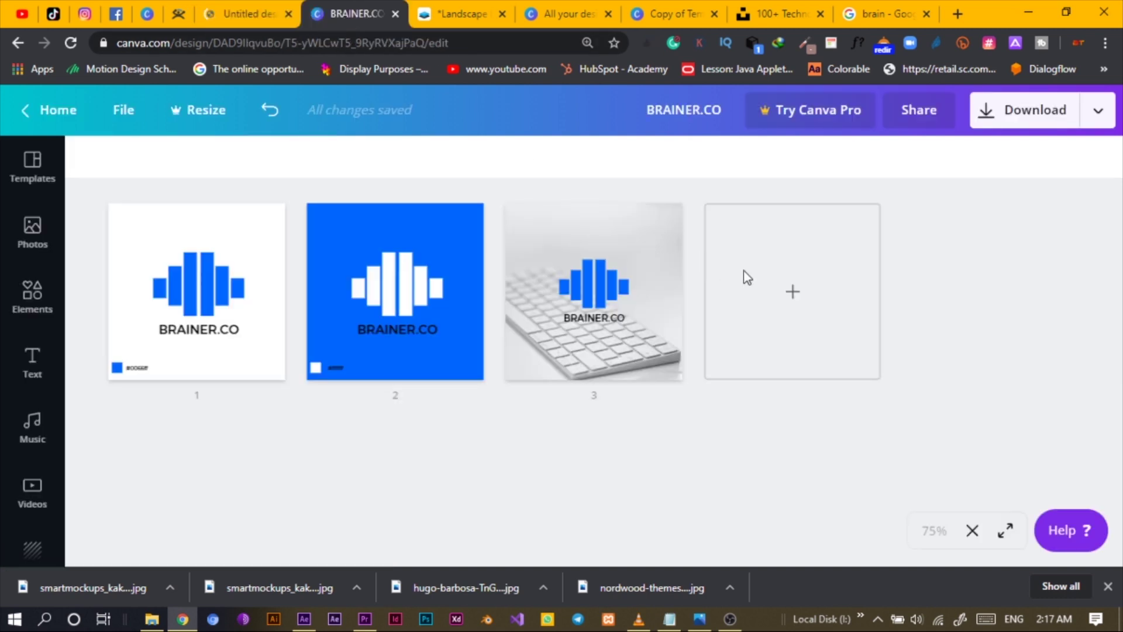
pyautogui.click(1100, 117)
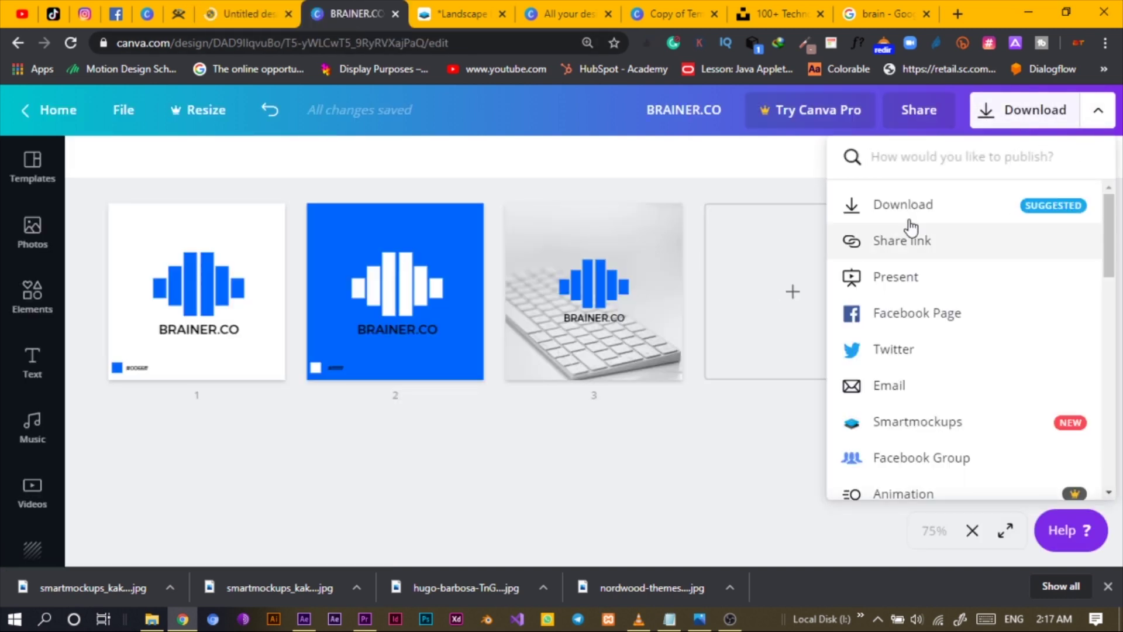
pyautogui.click(901, 206)
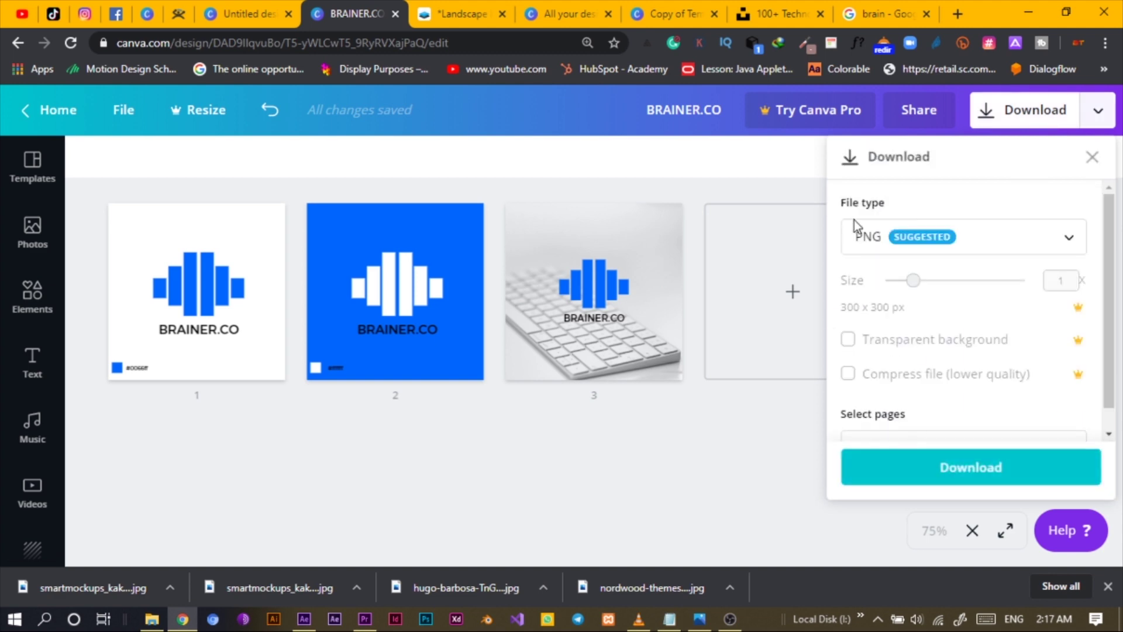
pyautogui.click(901, 473)
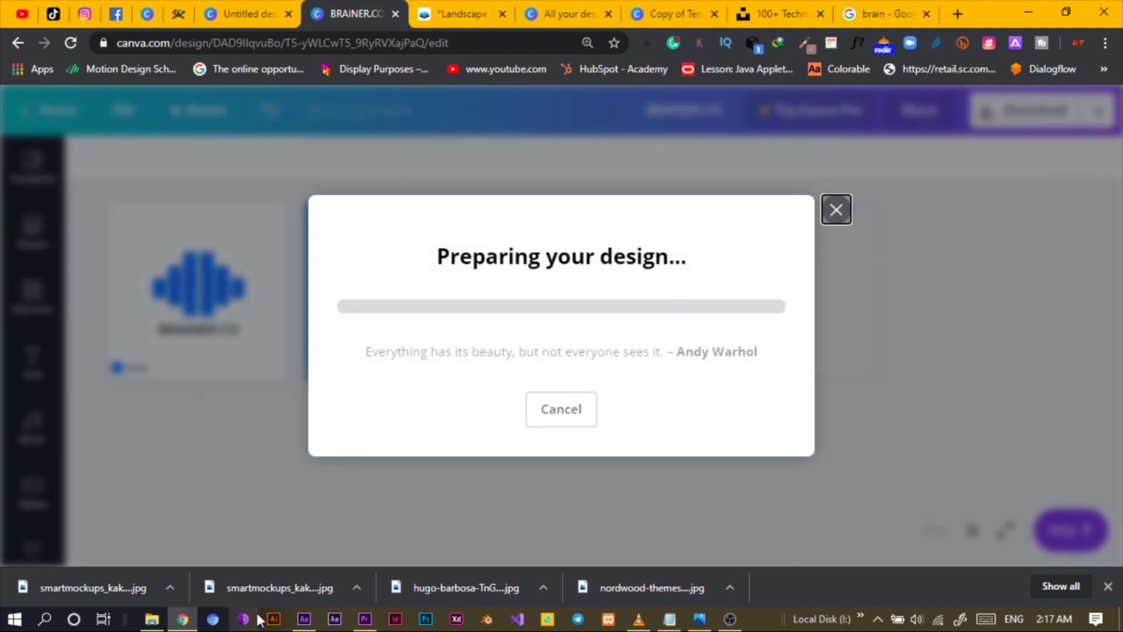
pyautogui.moveTo(147, 626)
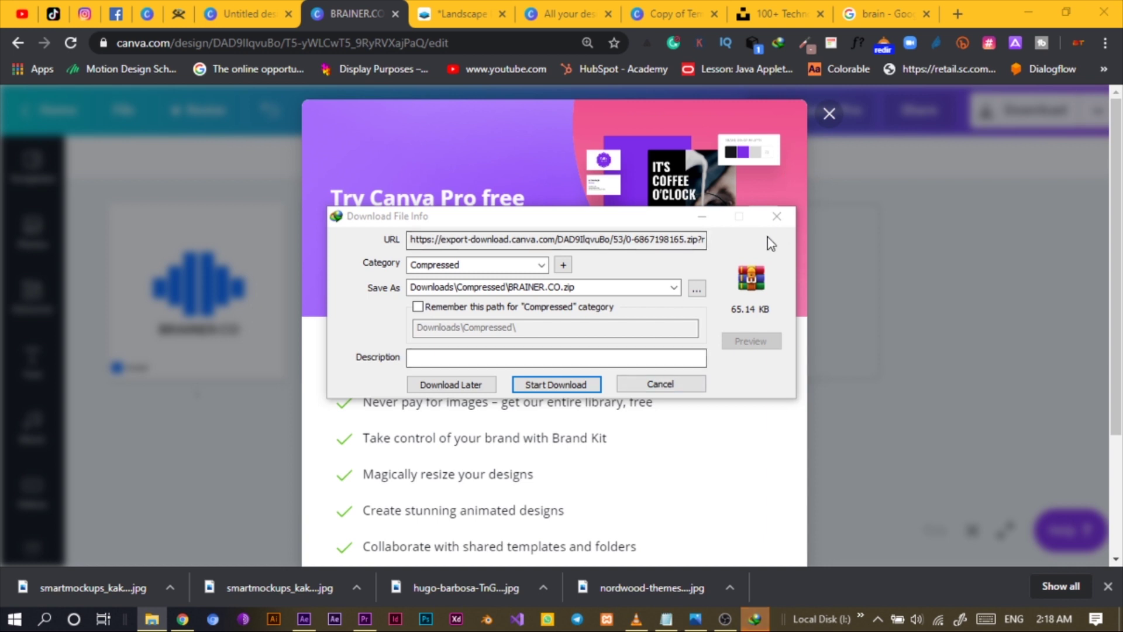
pyautogui.click(559, 383)
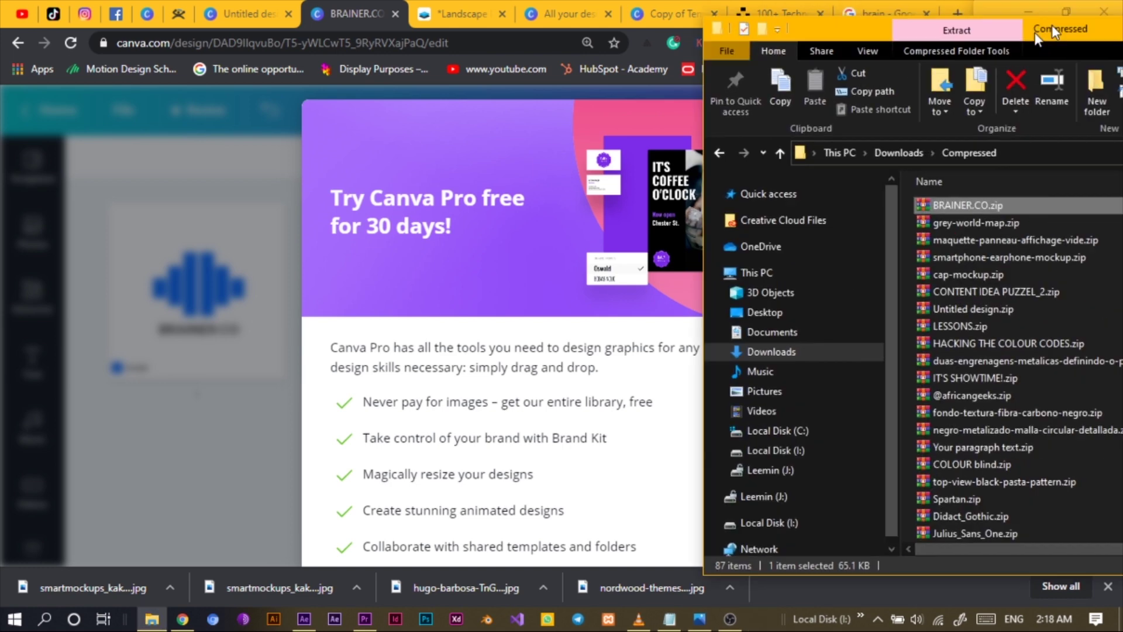
# In File Explorer, open the extracted BRAINER.CO folder inside Compressed and shrink its window to reveal the browser behind it.
pyautogui.doubleClick(1052, 24)
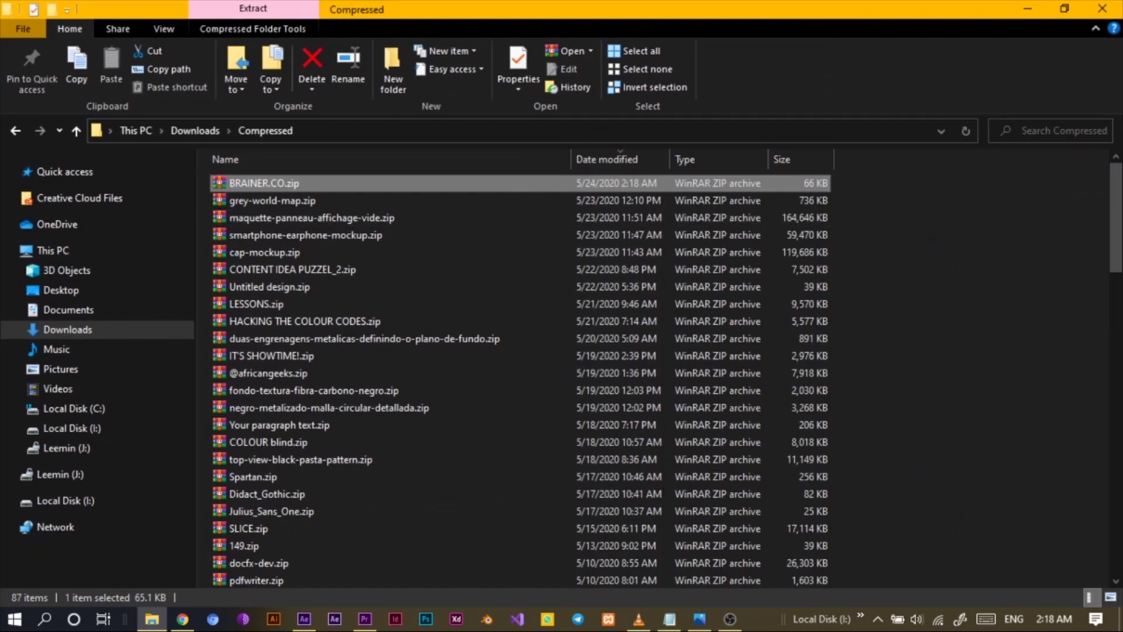
pyautogui.moveTo(1113, 205); pyautogui.dragTo(1080, 388)
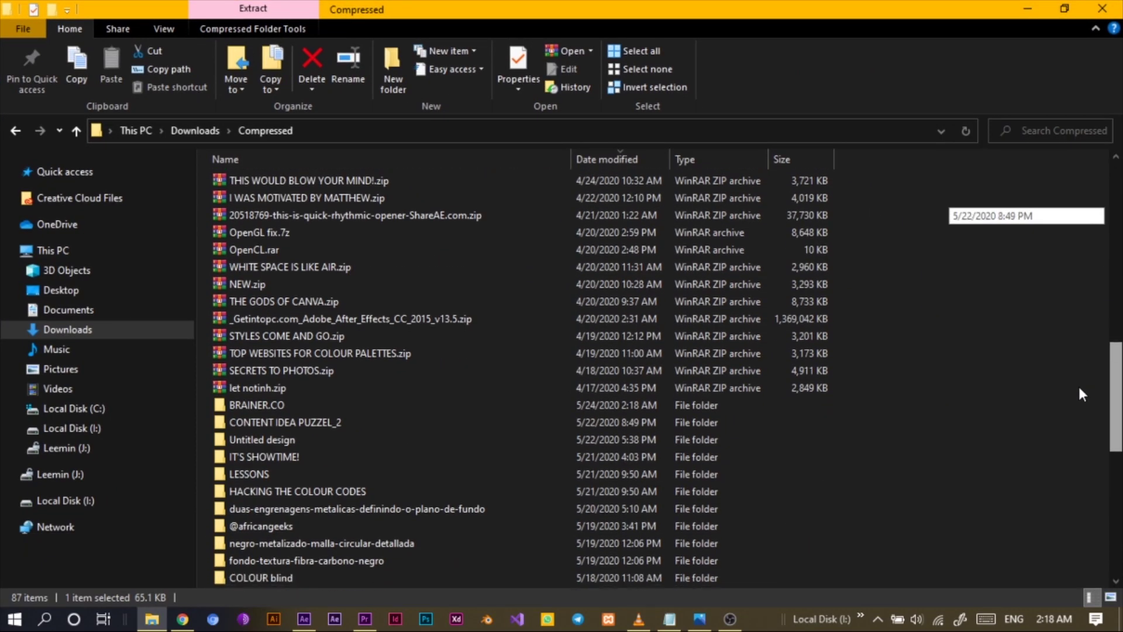
pyautogui.doubleClick(375, 406)
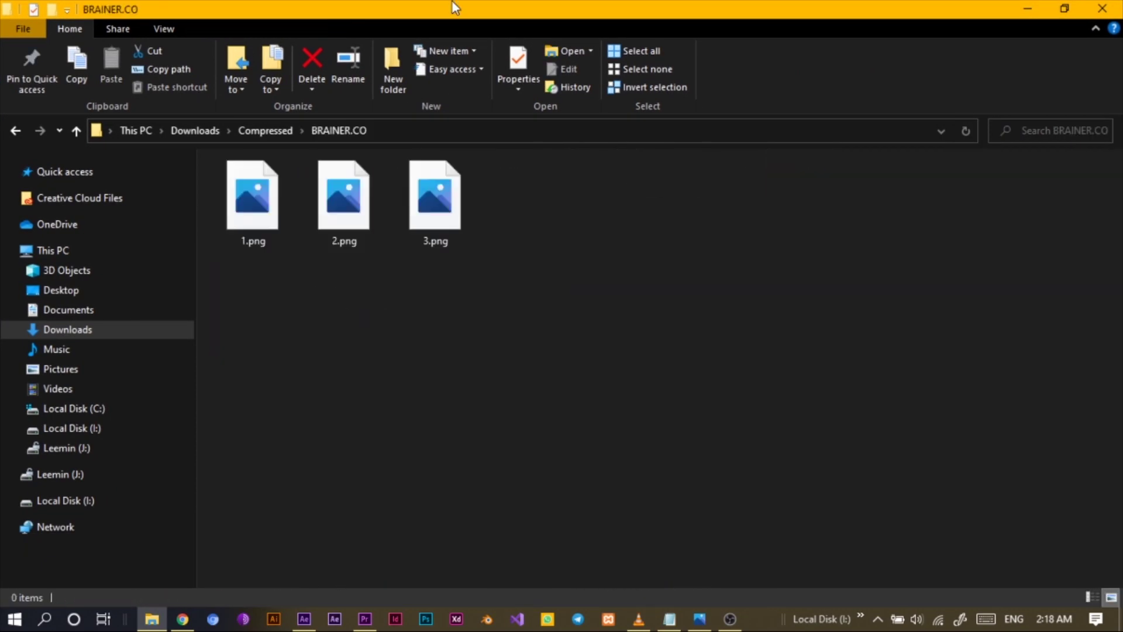
pyautogui.moveTo(452, 1); pyautogui.dragTo(695, 67)
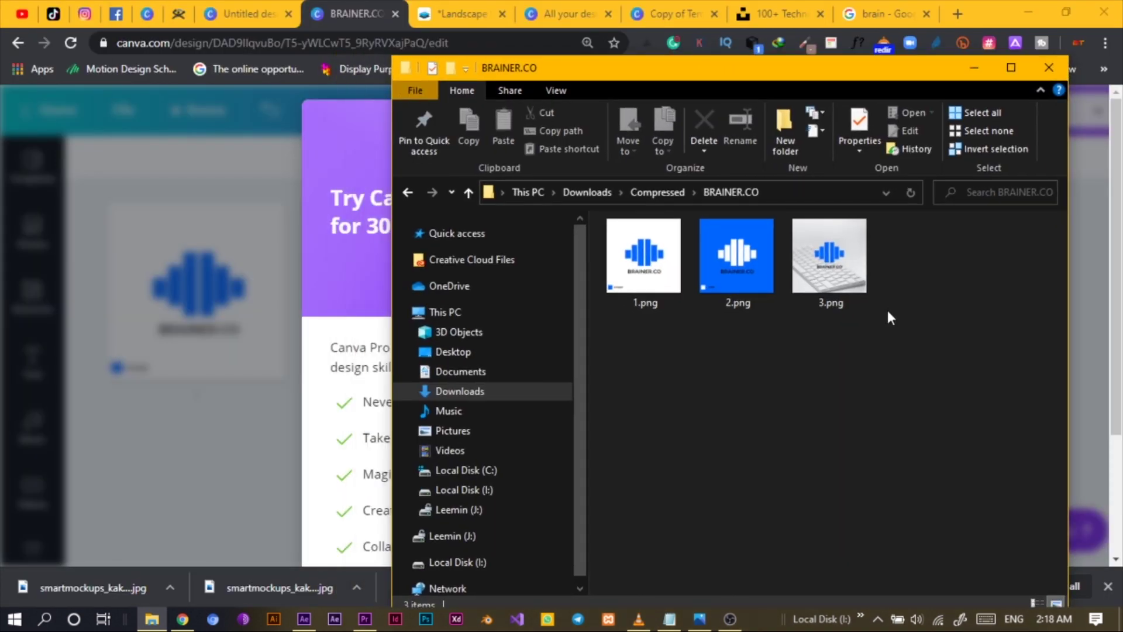
# Upload 1.png, 2.png and 3.png from the BRAINER.CO folder to the blank 1920 x 1080 px Canva design.
pyautogui.click(258, 17)
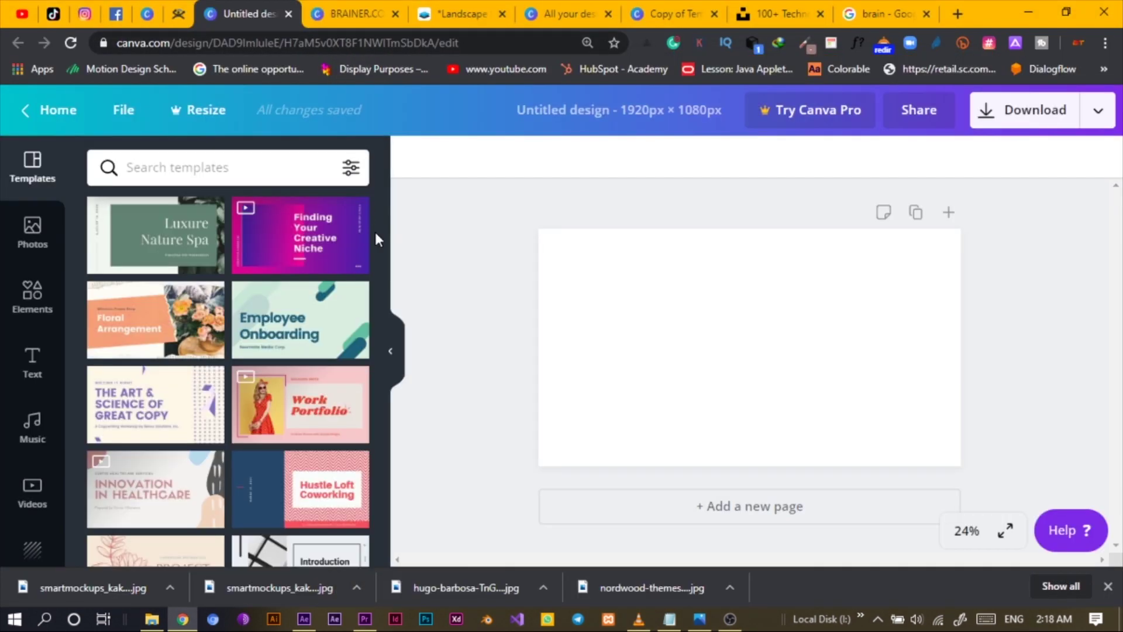
pyautogui.click(150, 624)
pyautogui.moveTo(897, 376); pyautogui.dragTo(209, 282)
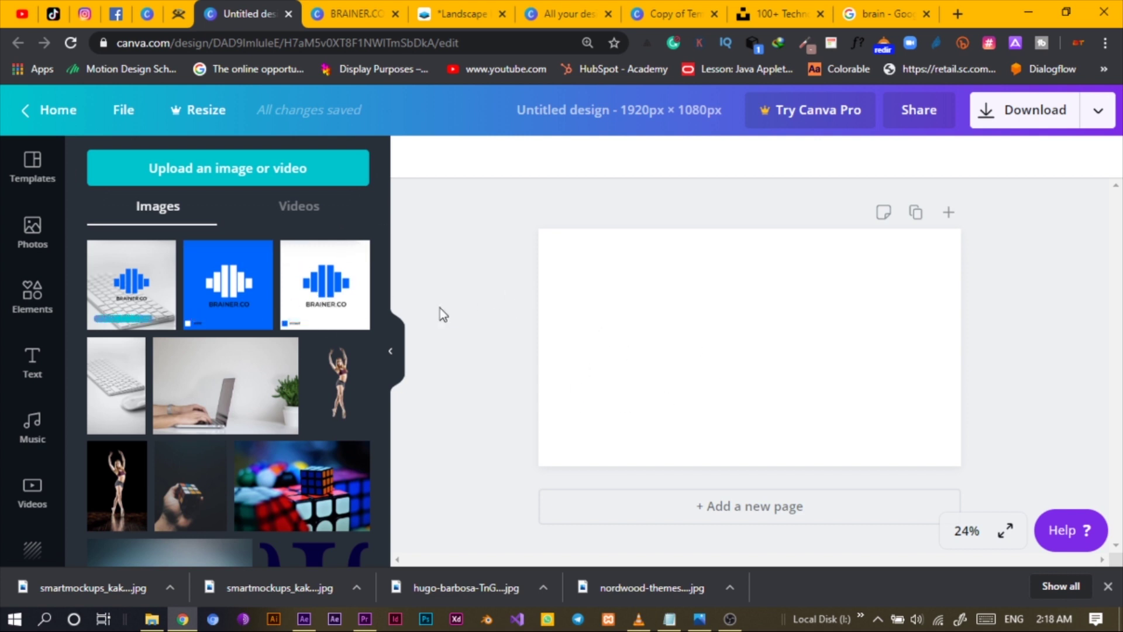
# Add the white-background logo image to the page and shrink it into the page's upper-left corner.
pyautogui.click(325, 277)
pyautogui.moveTo(766, 348); pyautogui.dragTo(618, 299)
pyautogui.moveTo(658, 353); pyautogui.dragTo(621, 311)
# Add the blue-background logo image, place it directly below the white one at the page's left edge, and shrink it.
pyautogui.click(244, 303)
pyautogui.moveTo(758, 349); pyautogui.dragTo(608, 373)
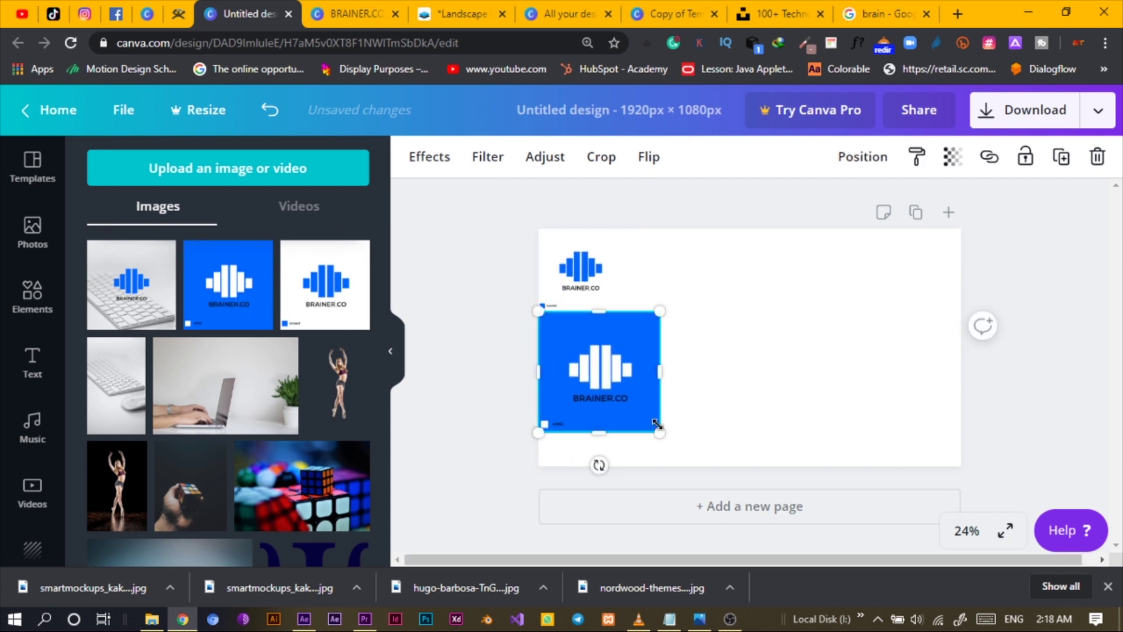
pyautogui.moveTo(637, 418); pyautogui.dragTo(581, 401)
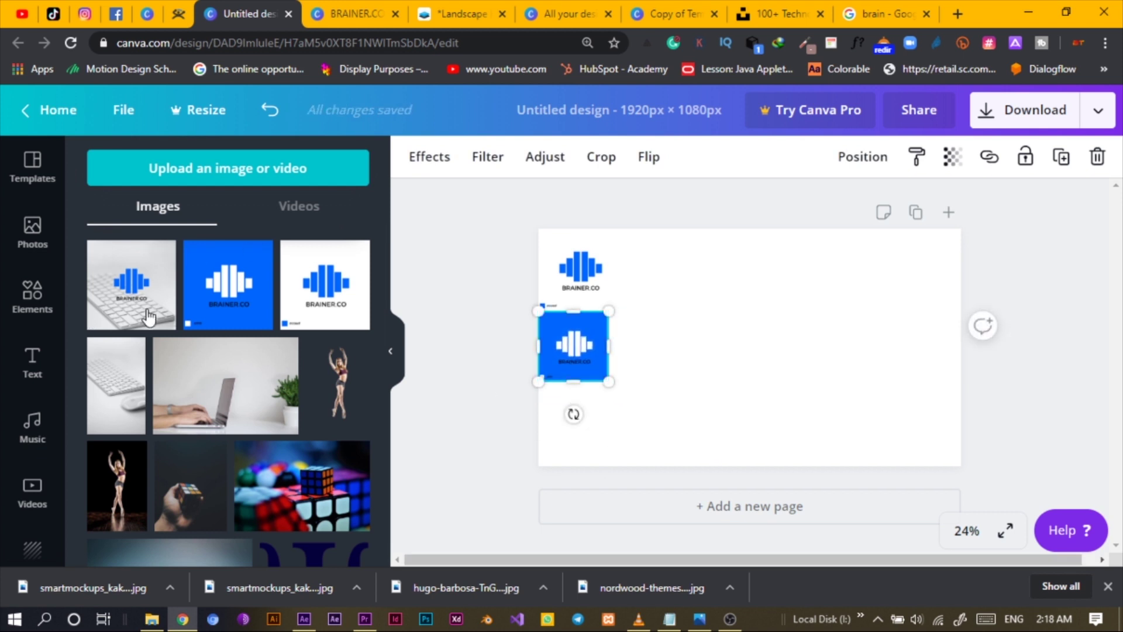
# Add the keyboard-photo logo image, place it beneath the blue one at the page's left edge, and size it to about 376 x 376.
pyautogui.click(131, 304)
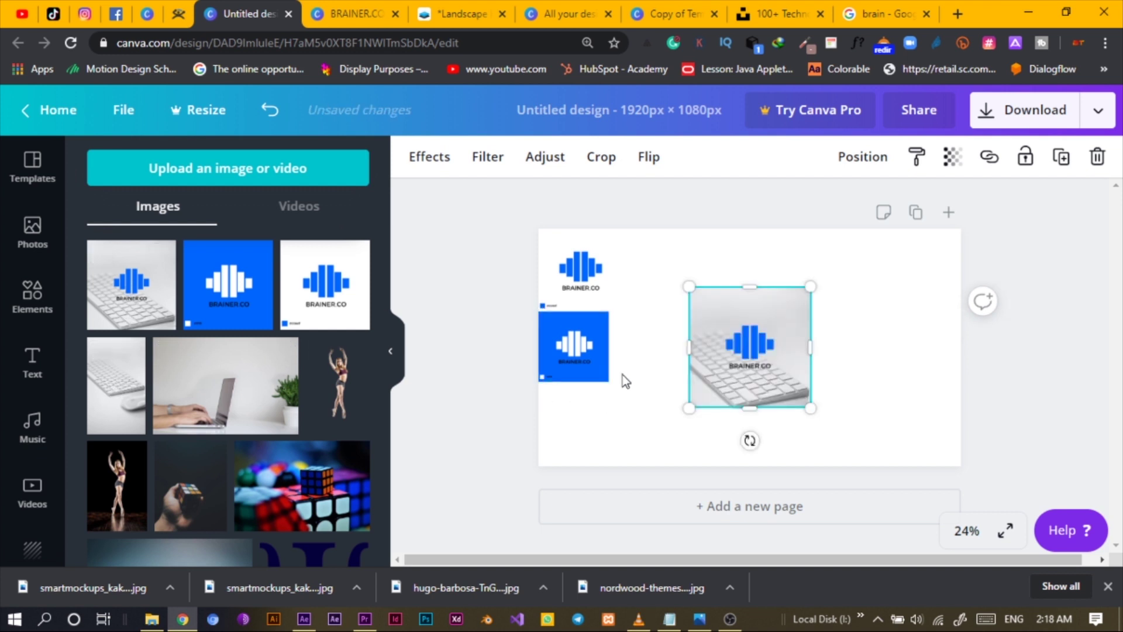
pyautogui.moveTo(786, 385); pyautogui.dragTo(705, 429)
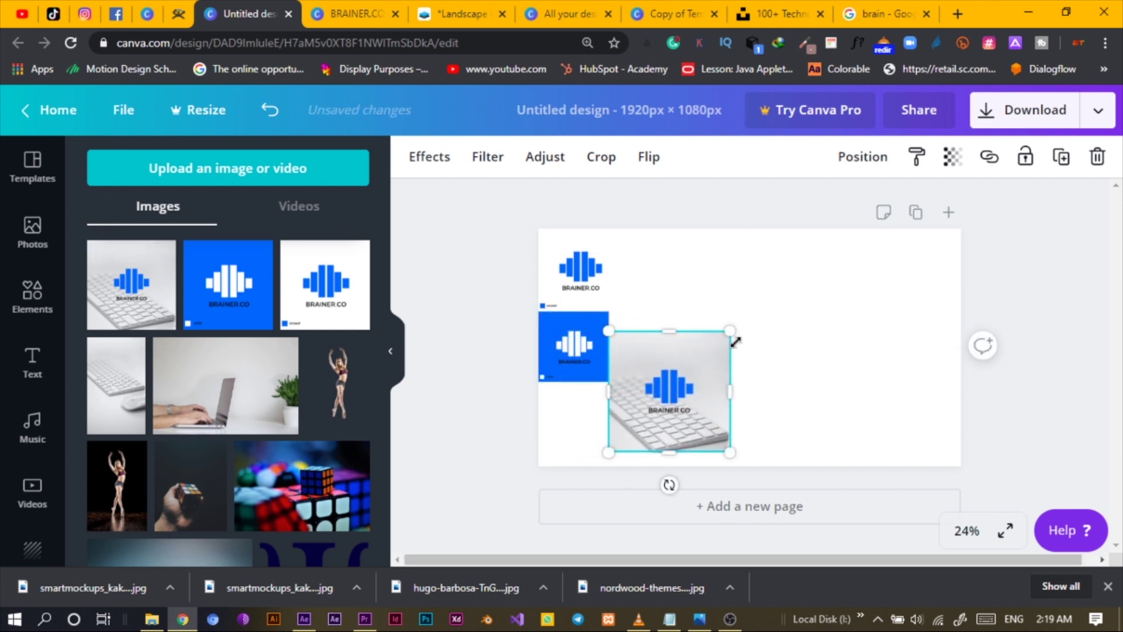
pyautogui.moveTo(731, 331); pyautogui.dragTo(579, 413)
pyautogui.moveTo(606, 460); pyautogui.dragTo(605, 475)
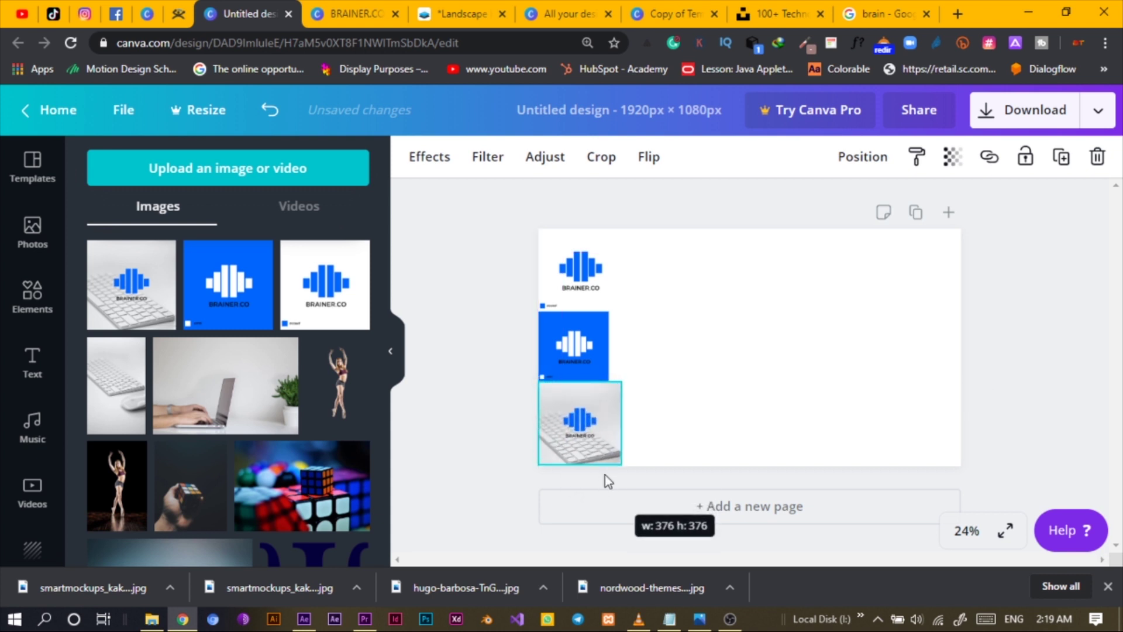
# Enlarge the blue logo image to the same width as the keyboard image, then select the white logo image above it.
pyautogui.click(594, 348)
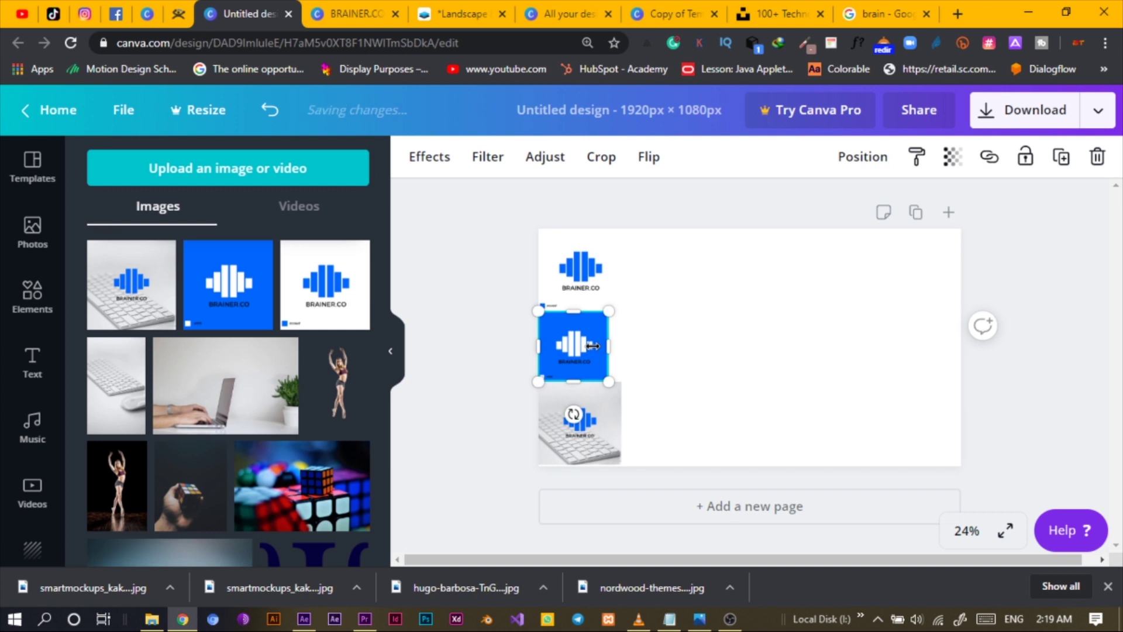
pyautogui.moveTo(616, 310); pyautogui.dragTo(597, 287)
pyautogui.click(594, 275)
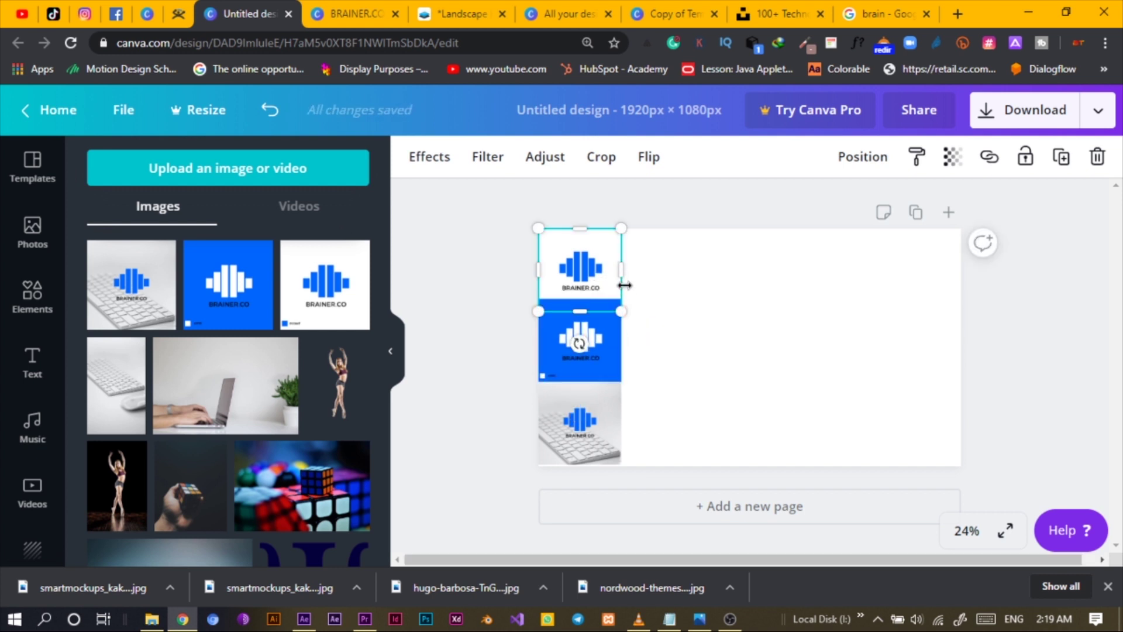
pyautogui.moveTo(626, 269); pyautogui.dragTo(649, 281)
pyautogui.click(711, 295)
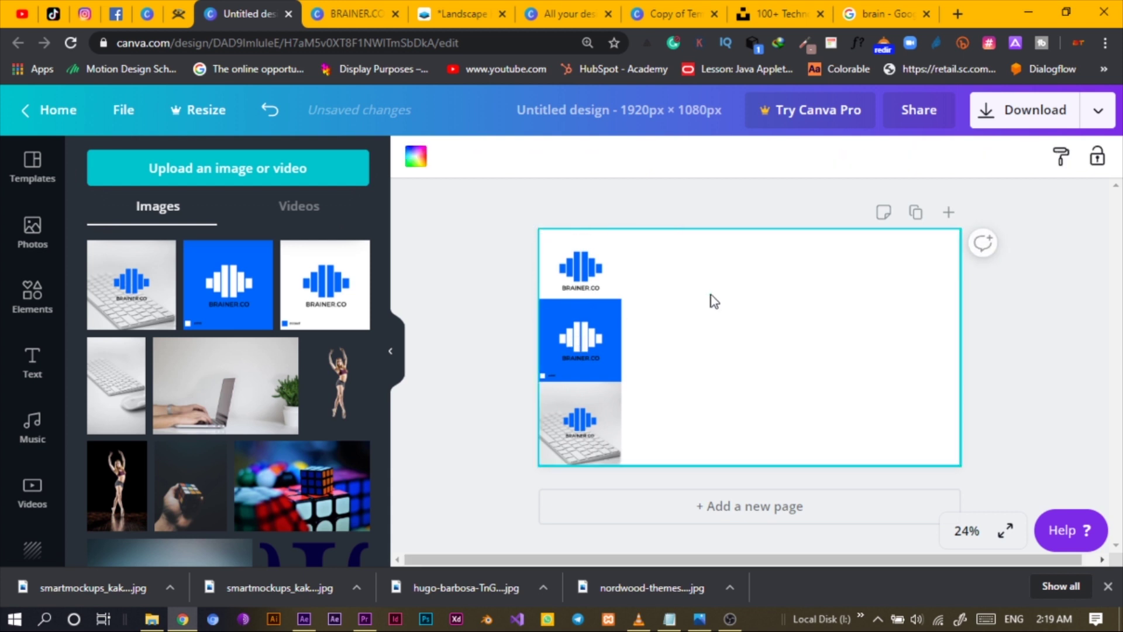
pyautogui.click(562, 270)
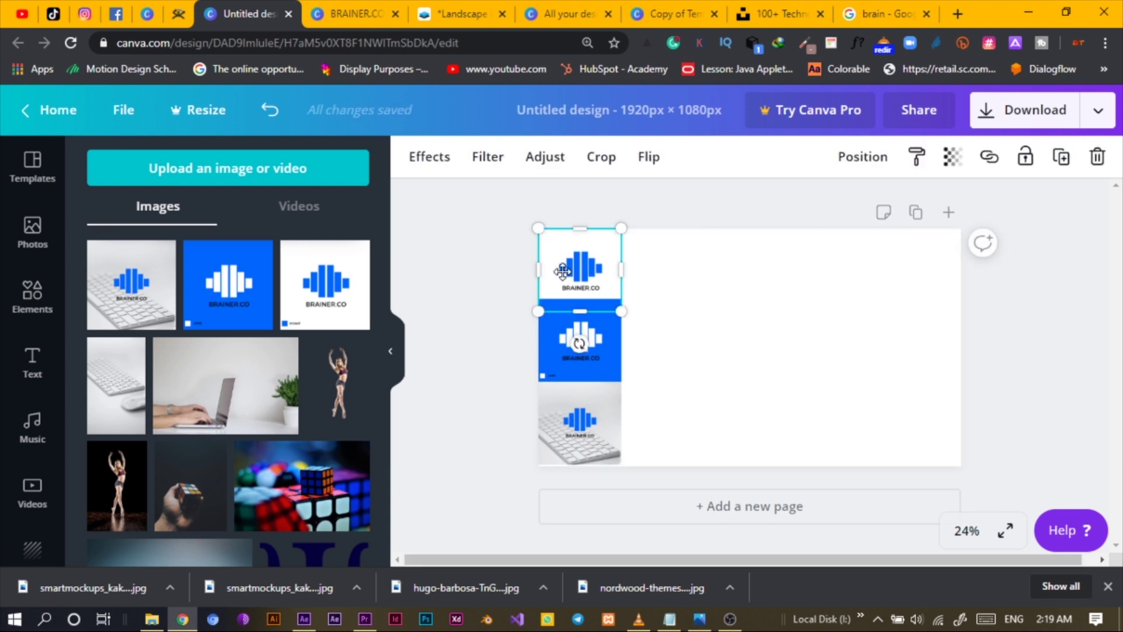
# Move the white logo image up slightly so its colour swatch label shows above the blue logo image.
pyautogui.doubleClick(562, 270)
pyautogui.click(713, 282)
pyautogui.hotkey('shift', 'Up')
pyautogui.hotkey('shift', 'Up')
pyautogui.hotkey('shift', 'Up')
pyautogui.hotkey('shift', 'Up')
pyautogui.hotkey('shift', 'Up')
pyautogui.hotkey('shift', 'Up')
pyautogui.hotkey('shift', 'Up')
pyautogui.hotkey('shift', 'Up')
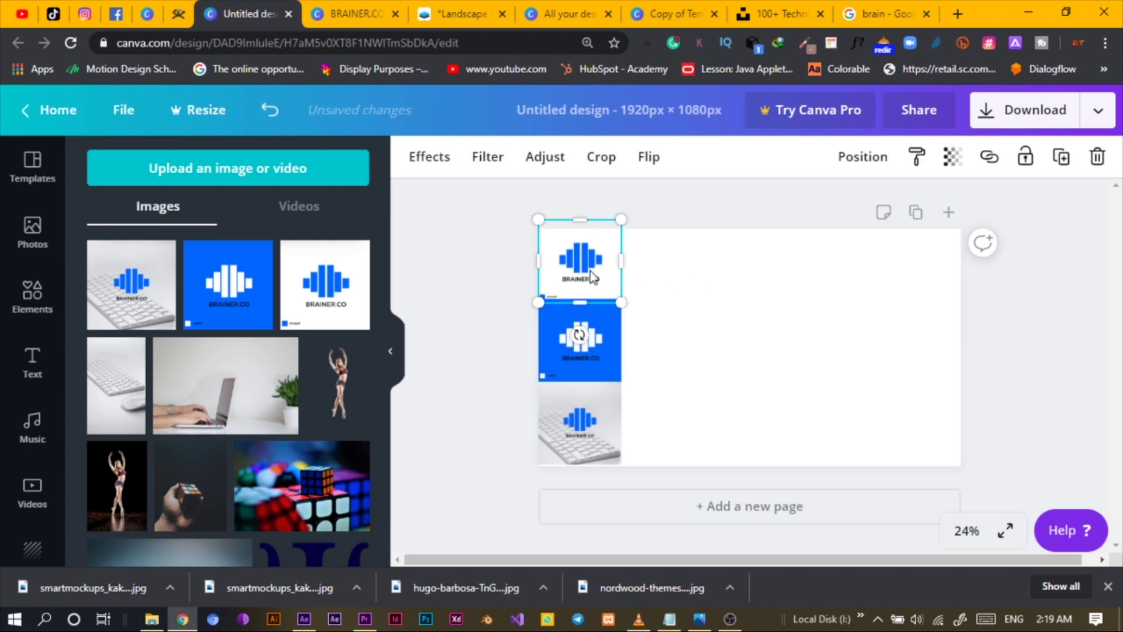
pyautogui.click(424, 278)
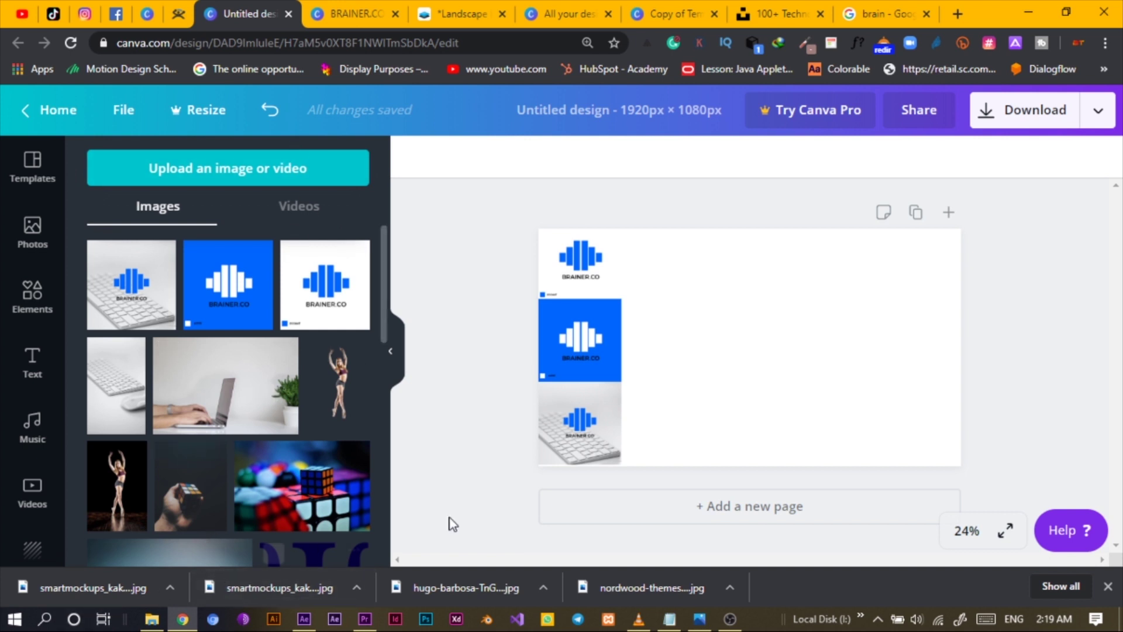
# Upload the two downloaded Smartmockups images and place the billboard mockup beside the logo column, against the page's upper edge.
pyautogui.moveTo(221, 579); pyautogui.dragTo(205, 386)
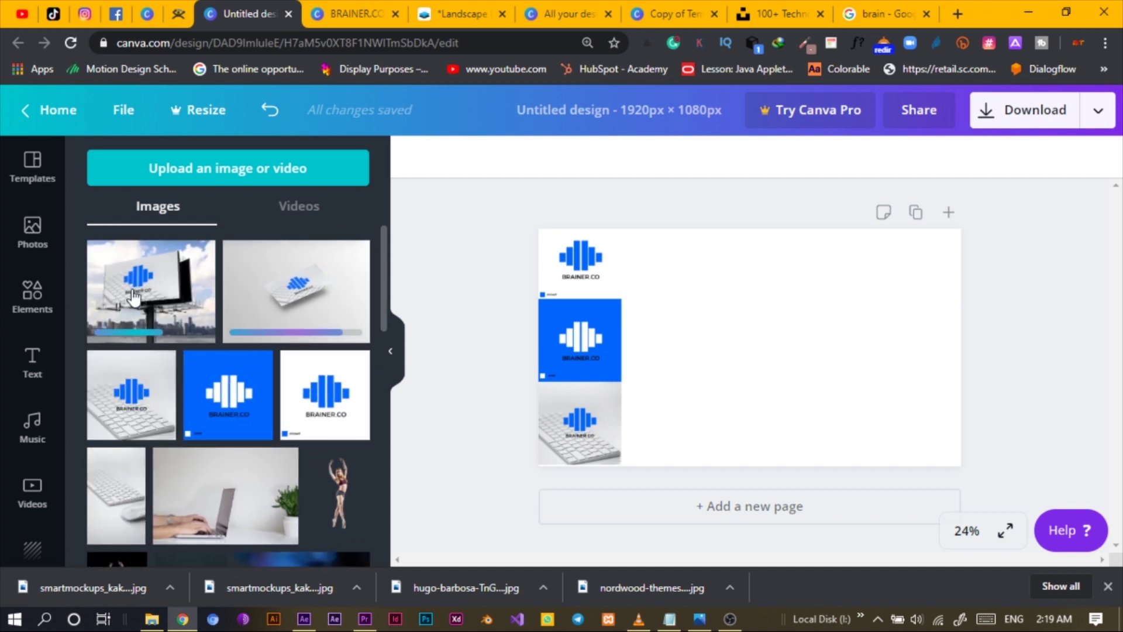
pyautogui.click(133, 297)
pyautogui.moveTo(712, 375); pyautogui.dragTo(675, 333)
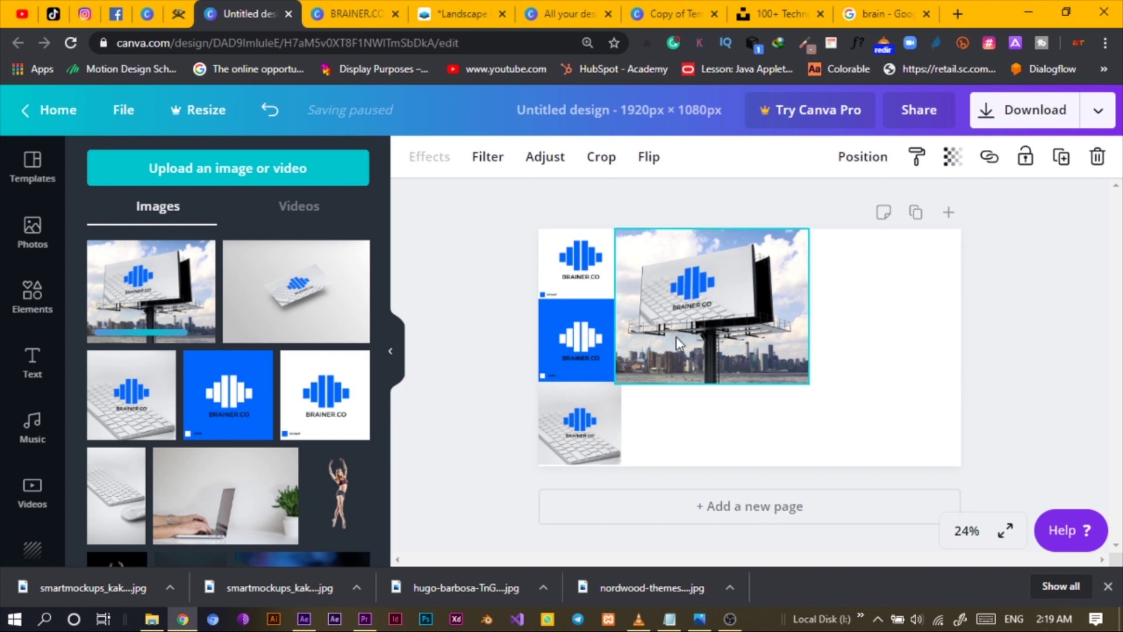
# Enlarge the billboard mockup to the full page height, trim its far side, and centre the billboard within the cropped frame.
pyautogui.moveTo(810, 387); pyautogui.dragTo(908, 472)
pyautogui.moveTo(904, 352); pyautogui.dragTo(803, 366)
pyautogui.doubleClick(720, 370)
pyautogui.moveTo(713, 364); pyautogui.dragTo(663, 363)
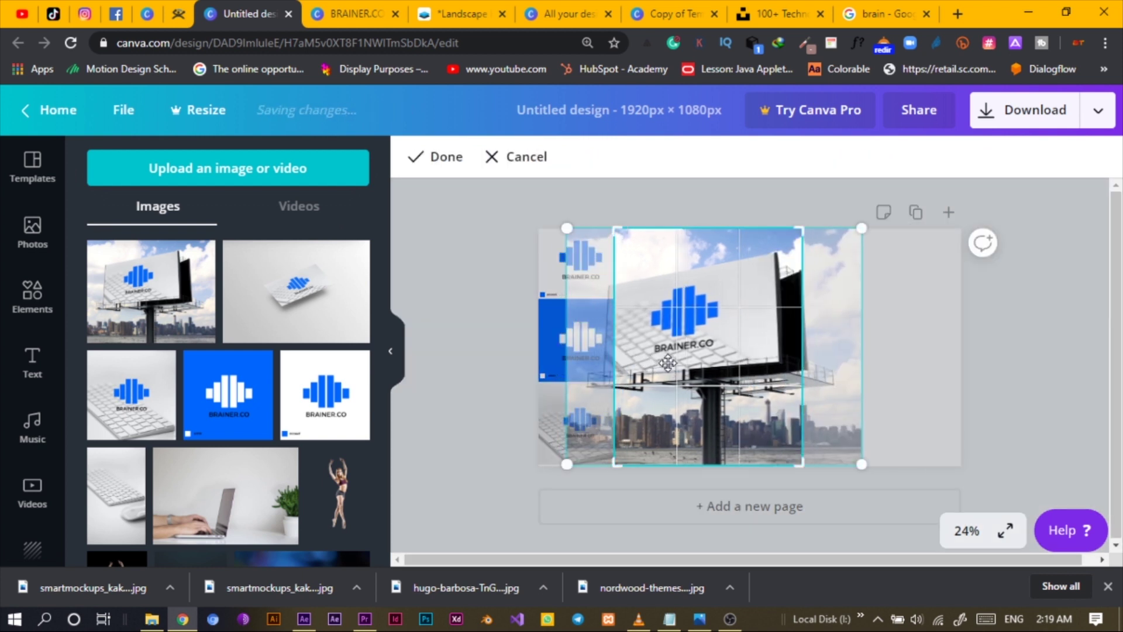
pyautogui.click(506, 366)
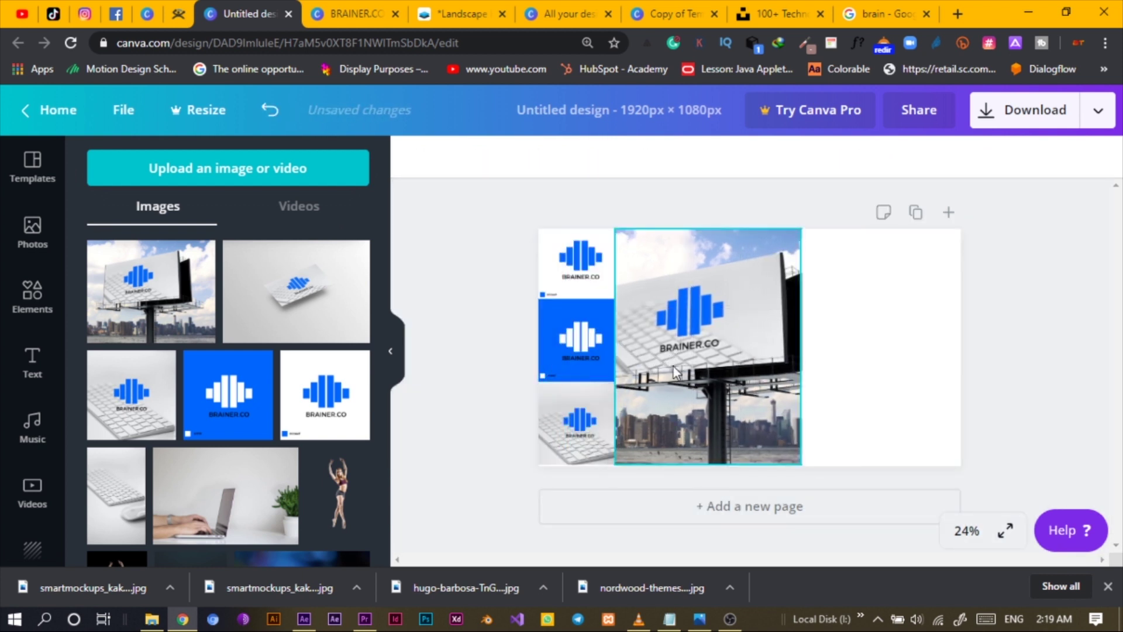
# Add the business card mockup and fit it into the empty area beside the billboard, 724 wide and at full page height.
pyautogui.click(316, 305)
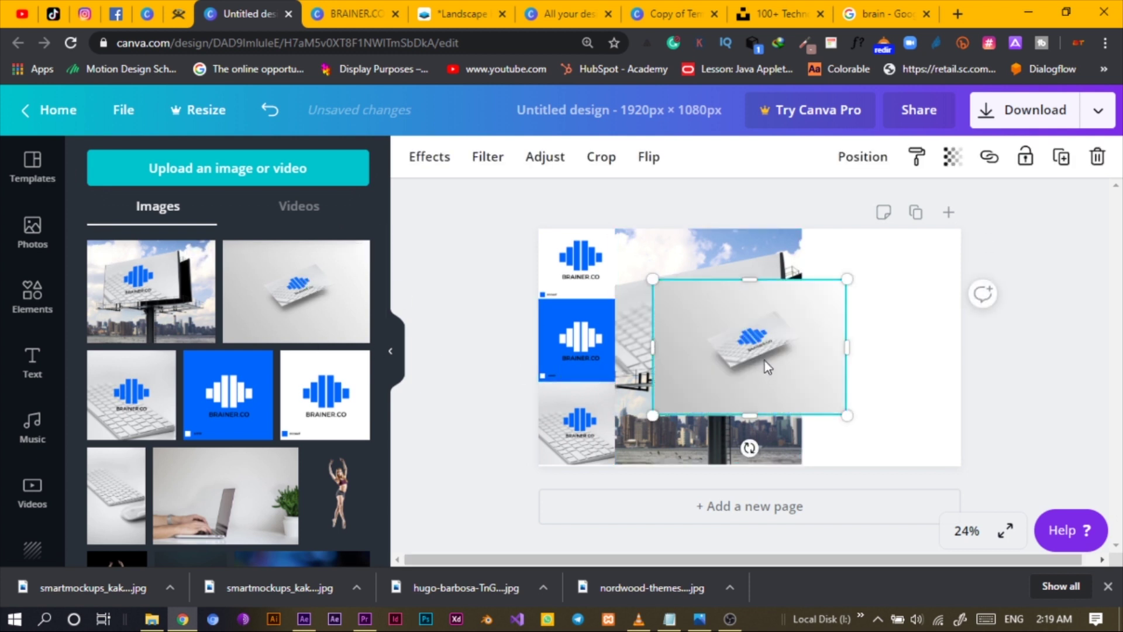
pyautogui.moveTo(742, 349); pyautogui.dragTo(893, 349)
pyautogui.moveTo(1004, 341); pyautogui.dragTo(962, 349)
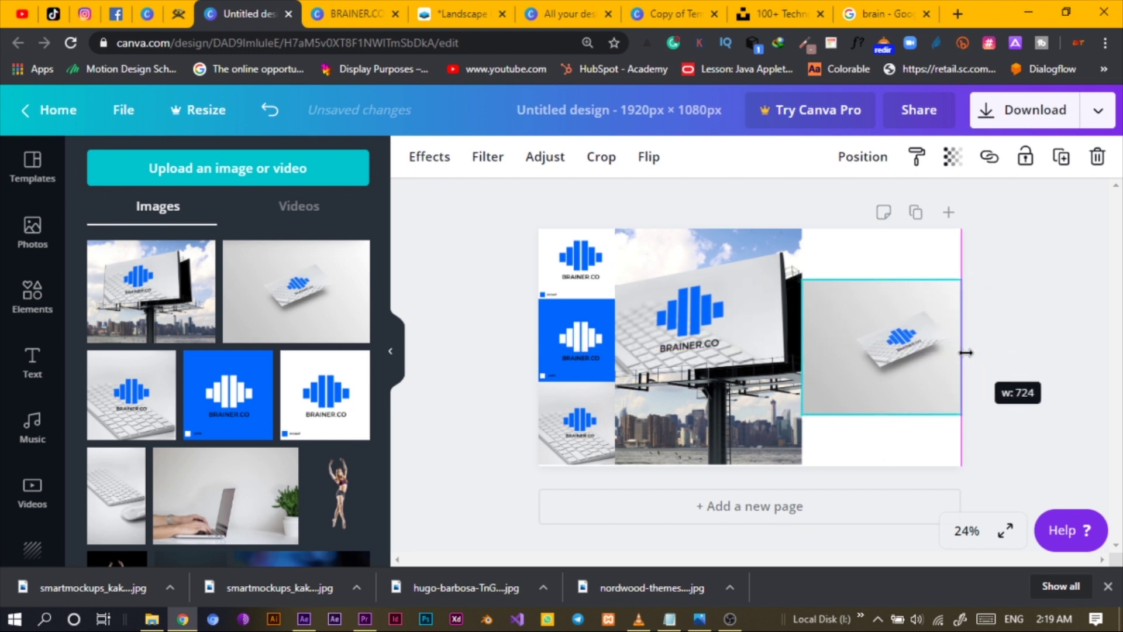
pyautogui.moveTo(881, 415); pyautogui.dragTo(881, 465)
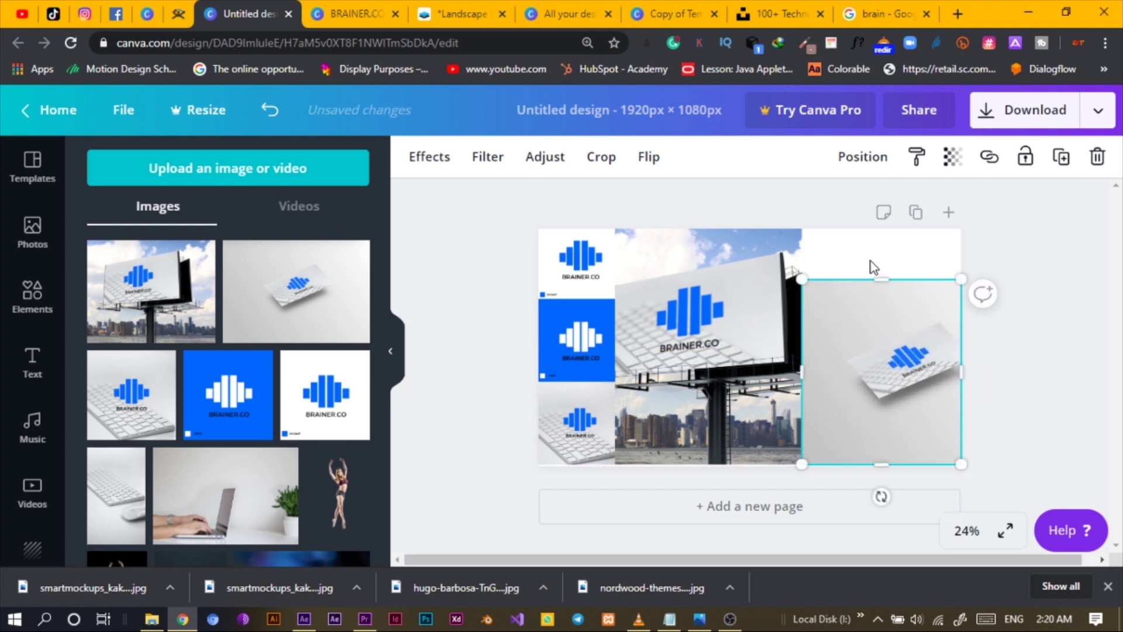
pyautogui.moveTo(881, 277); pyautogui.dragTo(881, 228)
# Shift the business card picture within its frame so the whole card is centred.
pyautogui.doubleClick(904, 303)
pyautogui.moveTo(904, 303); pyautogui.dragTo(876, 311)
pyautogui.click(442, 320)
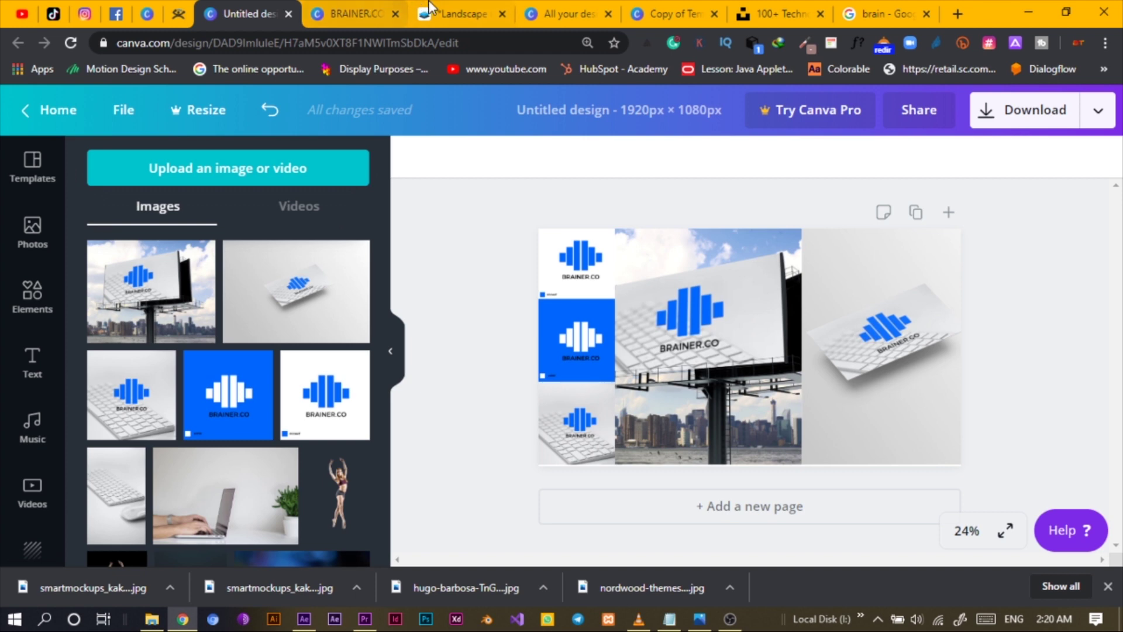
# Switch to Smartmockups, look through the suggested mockups on the Landscape billboard page, and return to the presentation layout in Canva.
pyautogui.click(450, 14)
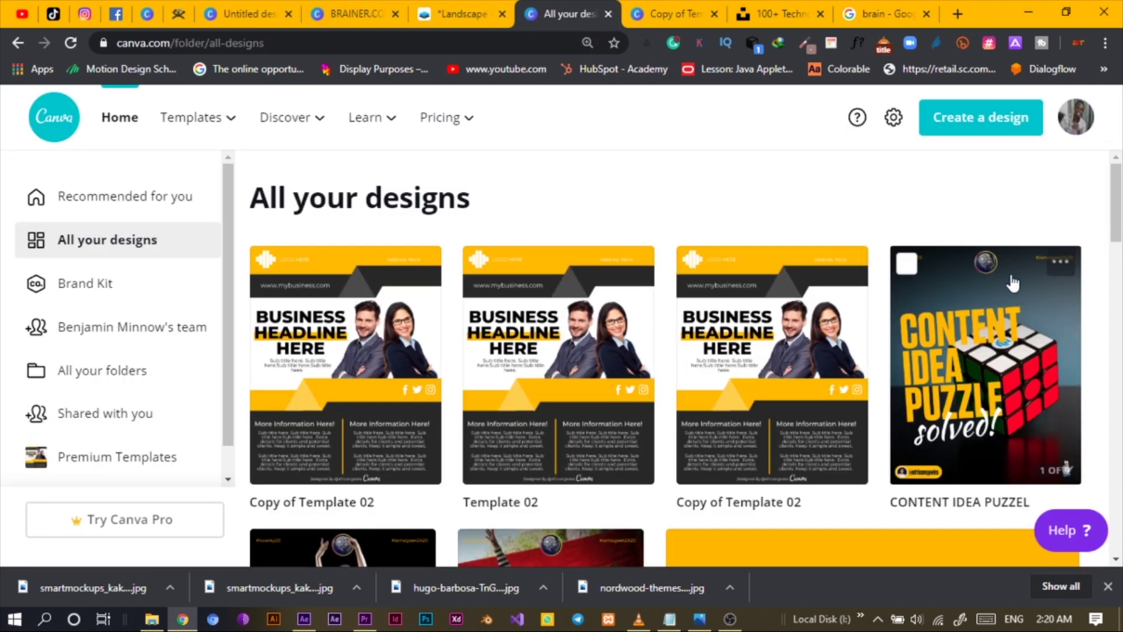
pyautogui.click(691, 8)
pyautogui.click(450, 8)
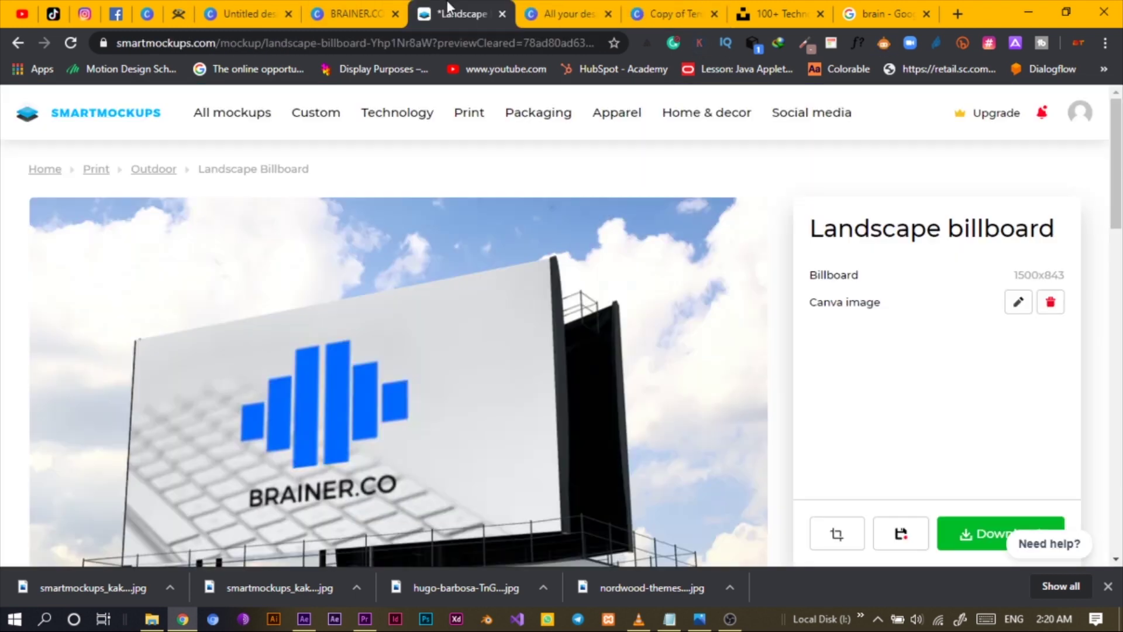
pyautogui.scroll(-10, 817, 353)
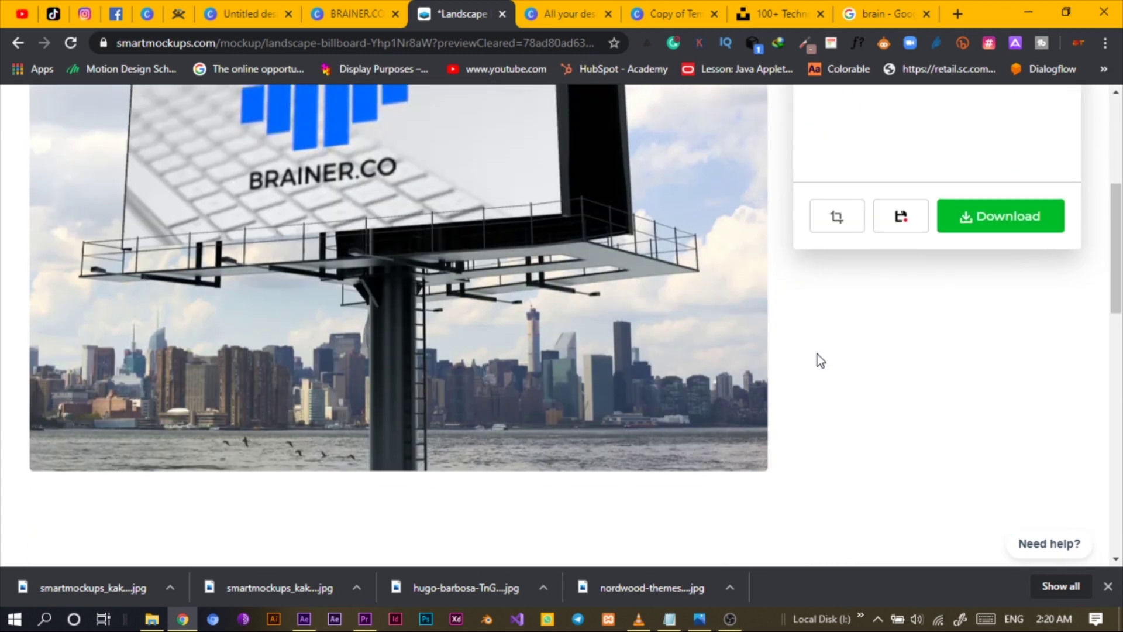
pyautogui.scroll(-5, 793, 355)
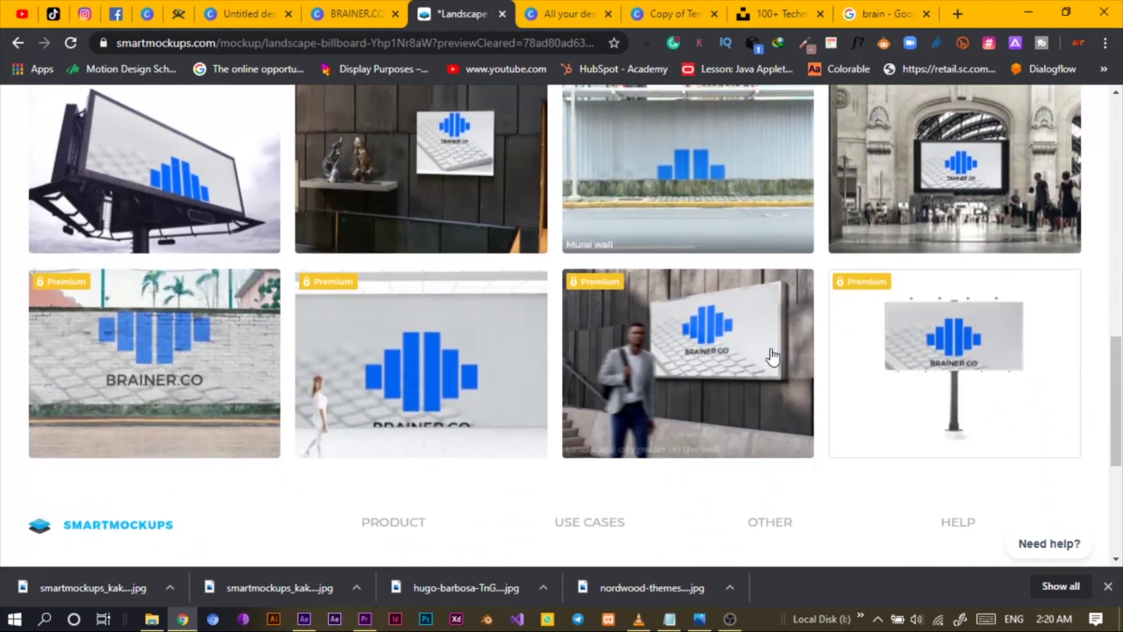
pyautogui.scroll(-1, 771, 355)
pyautogui.scroll(5, 766, 355)
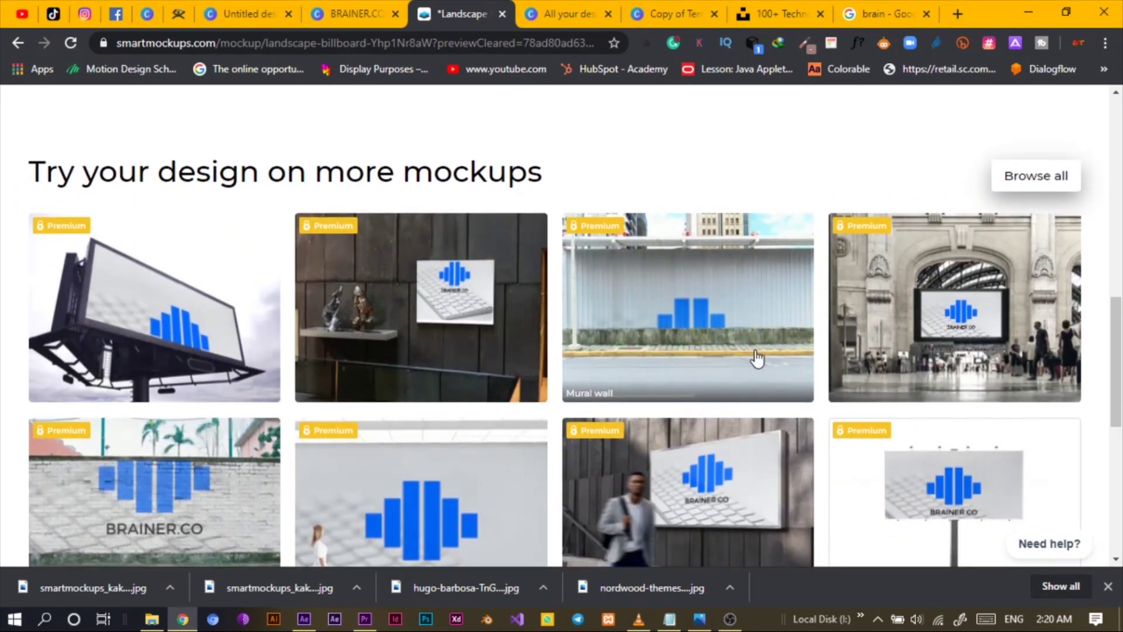
pyautogui.scroll(-6, 751, 357)
pyautogui.scroll(-1, 743, 355)
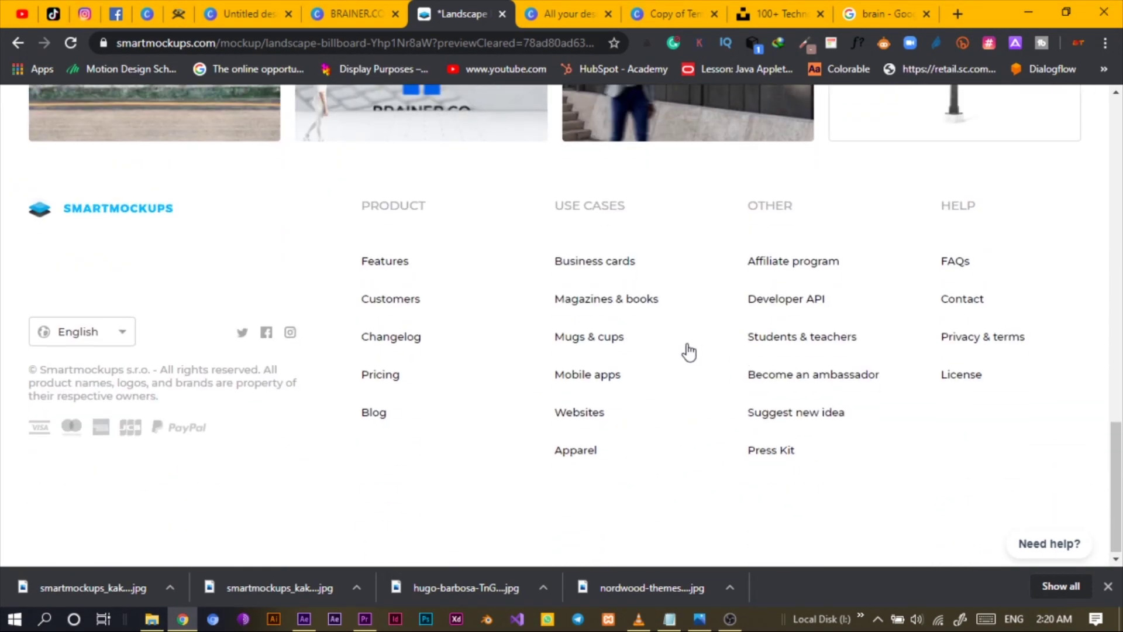
pyautogui.scroll(15, 690, 351)
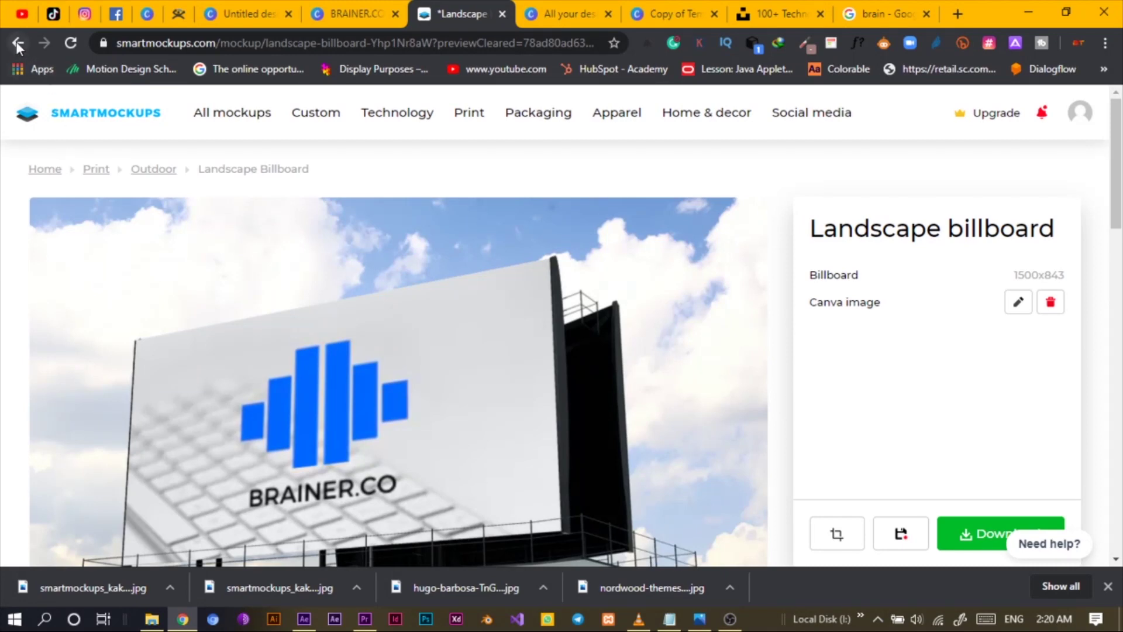
pyautogui.click(576, 9)
pyautogui.click(336, 9)
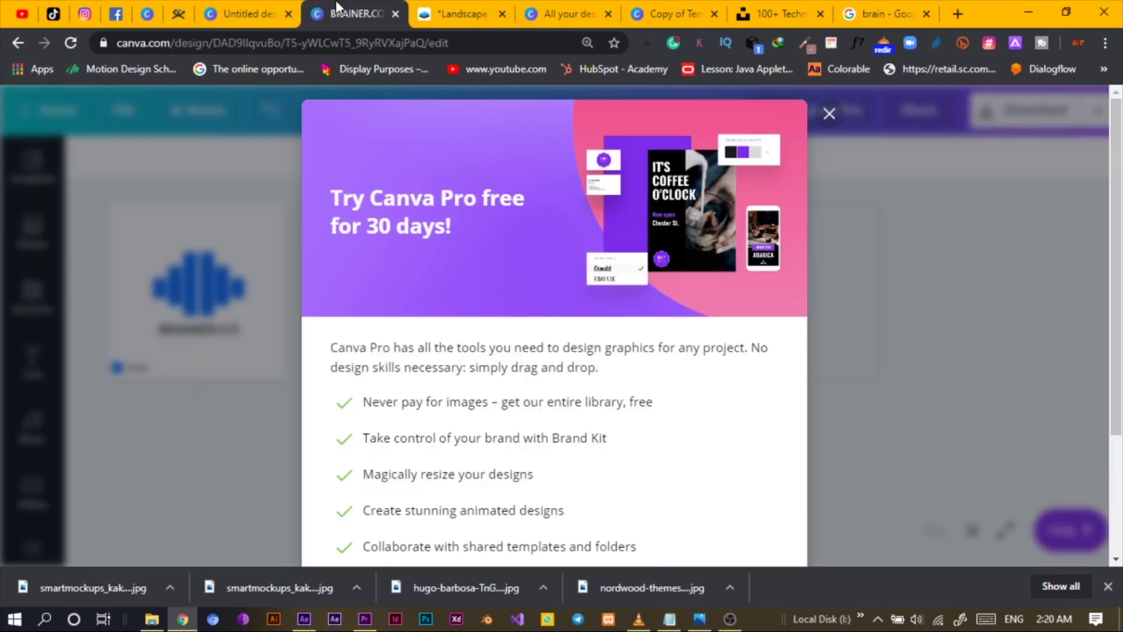
pyautogui.click(234, 14)
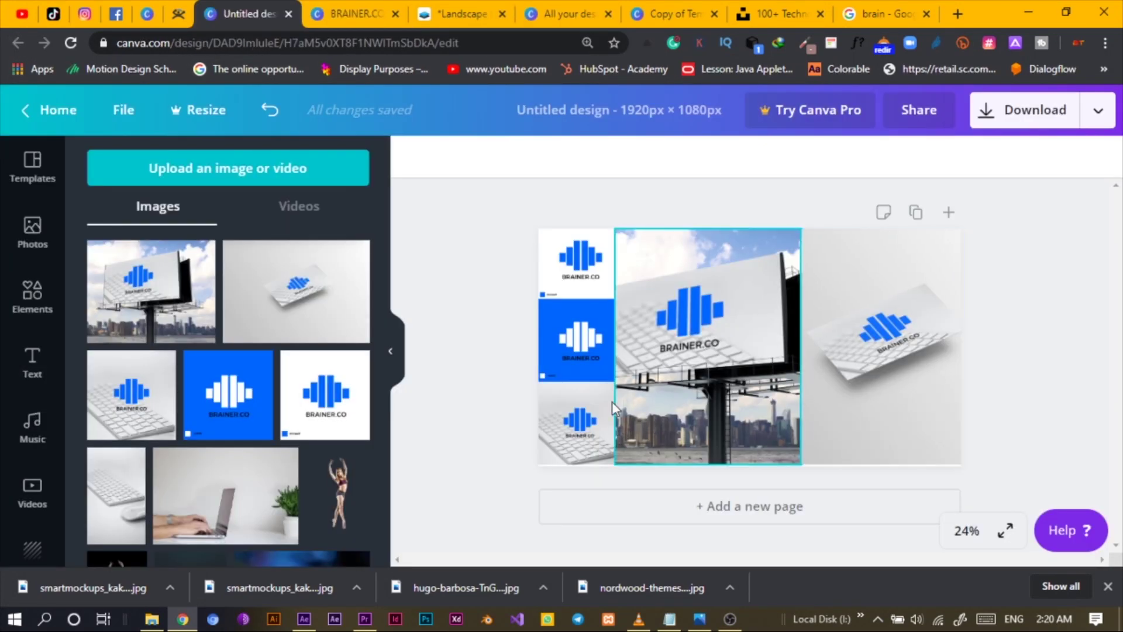
# Shift the billboard picture sideways within its crop frame so the billboard's near edge is included.
pyautogui.click(701, 327)
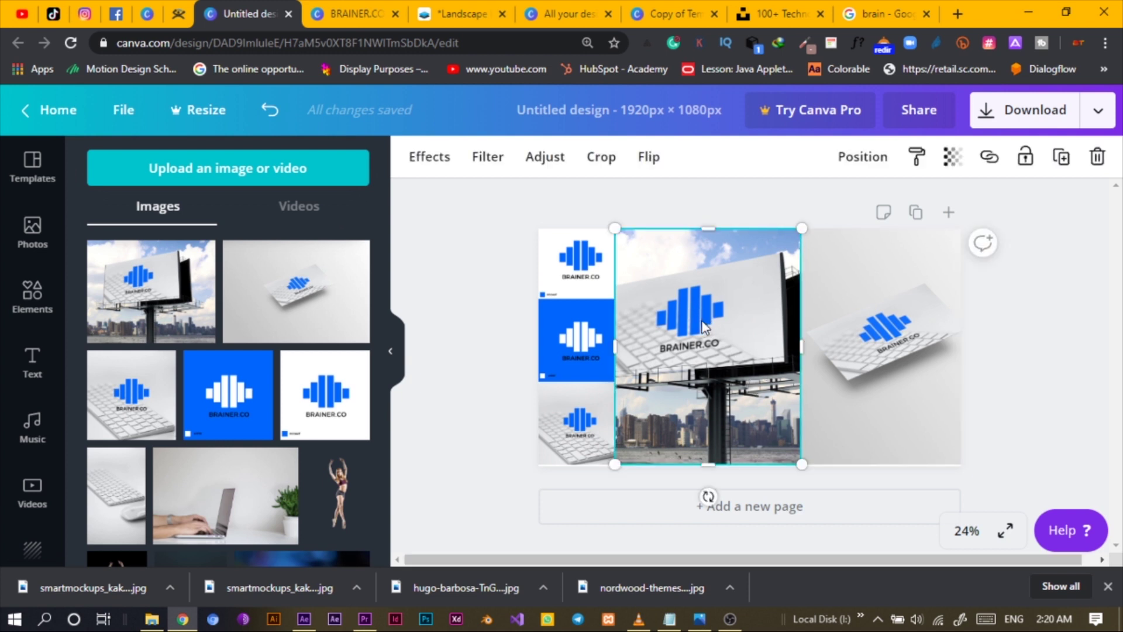
pyautogui.doubleClick(702, 326)
pyautogui.moveTo(702, 326); pyautogui.dragTo(727, 319)
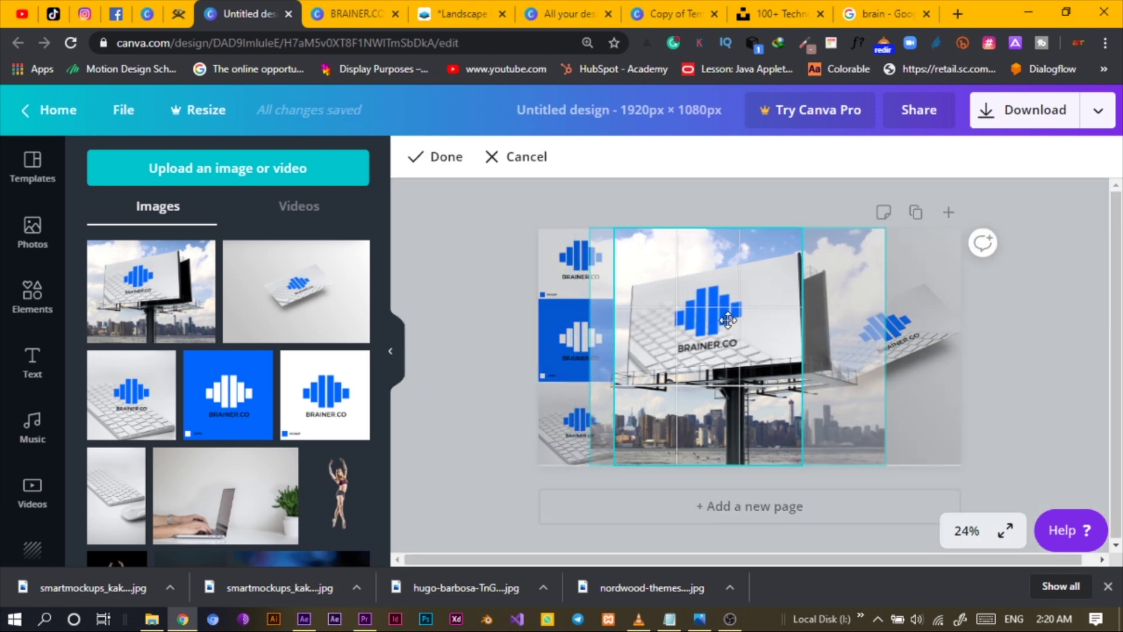
pyautogui.click(484, 286)
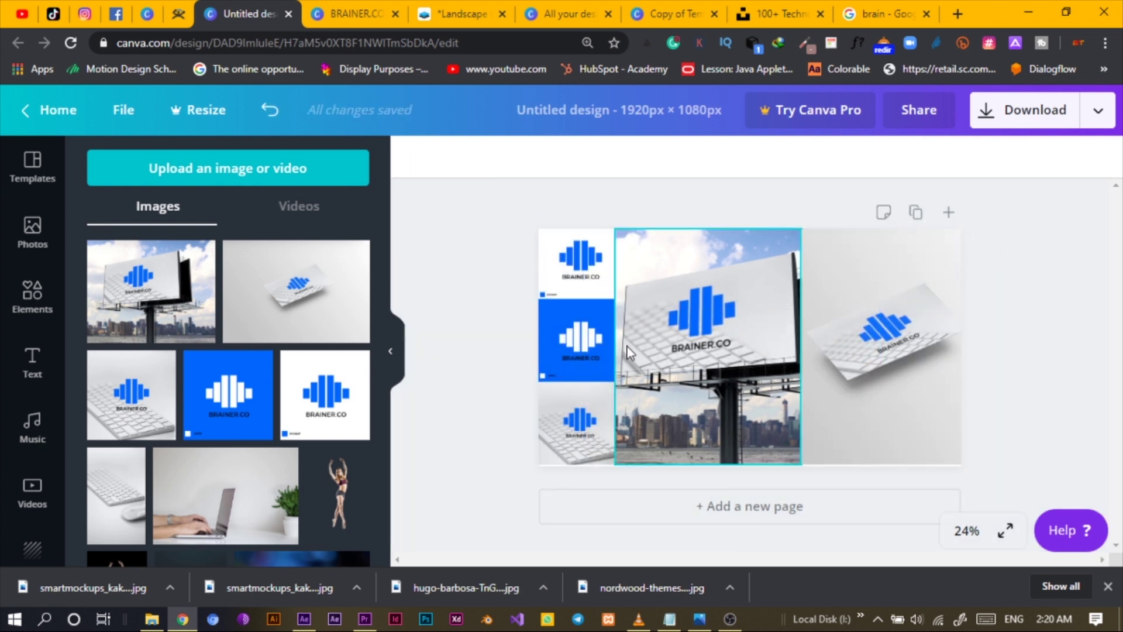
# Switch to Smartmockups, go back to the outdoor category, open the Portrait sign mockup, and download it.
pyautogui.click(357, 9)
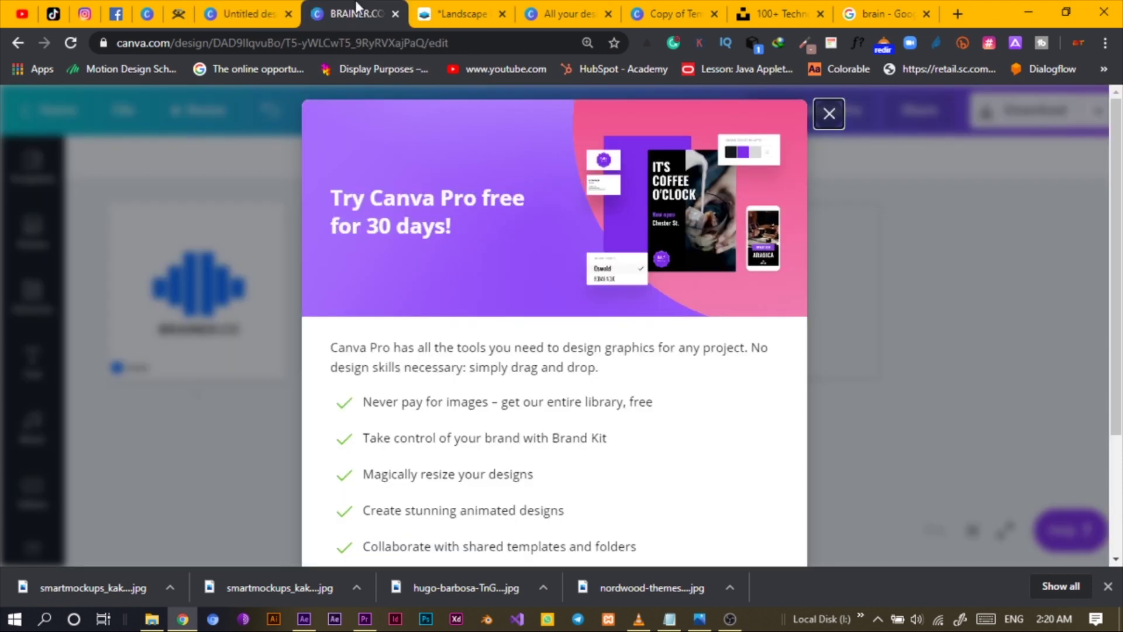
pyautogui.click(447, 4)
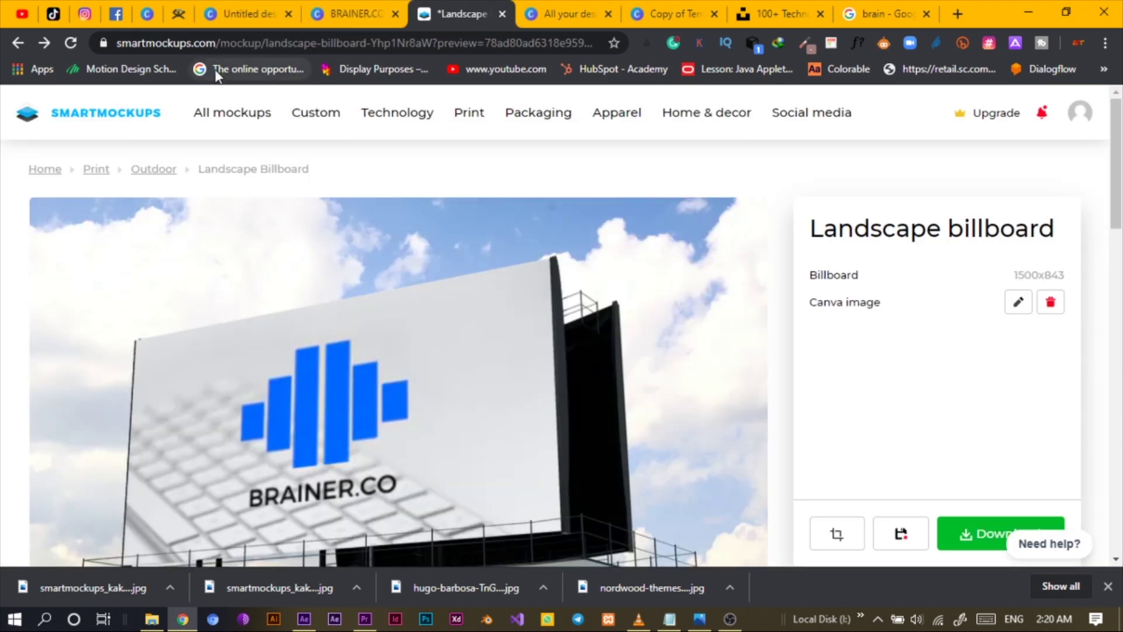
pyautogui.click(23, 51)
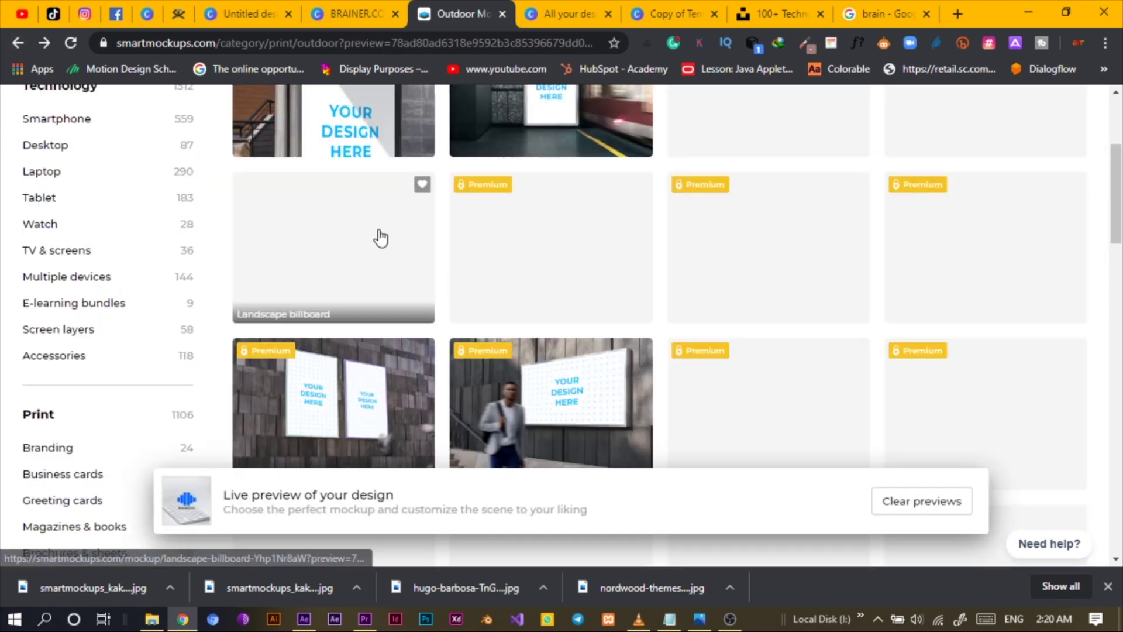
pyautogui.scroll(-5, 552, 389)
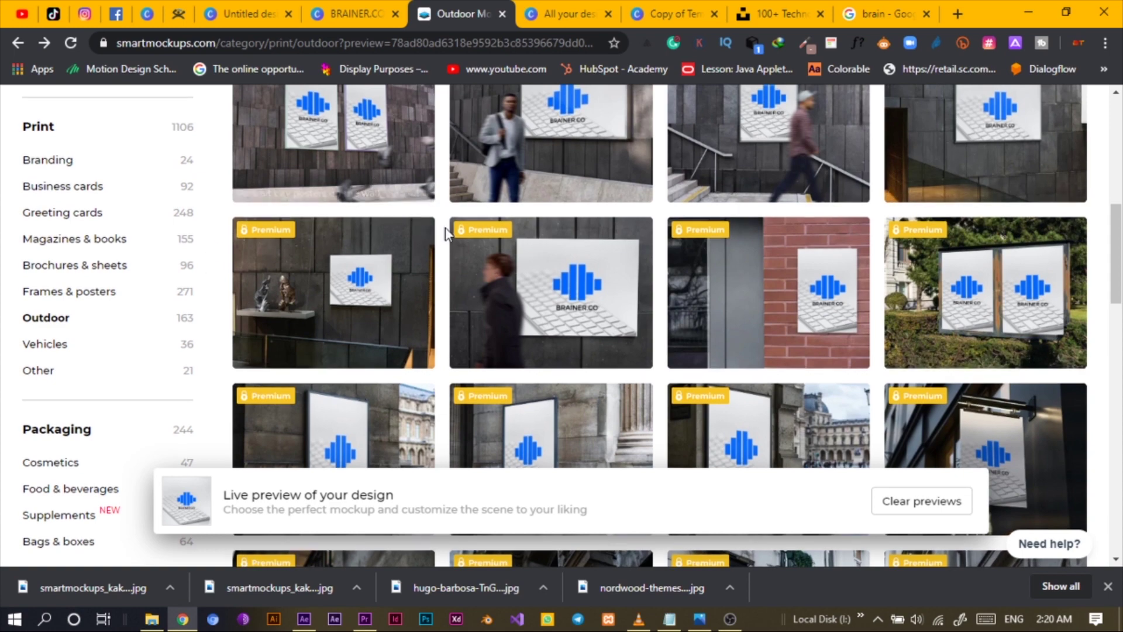
pyautogui.scroll(8, 444, 227)
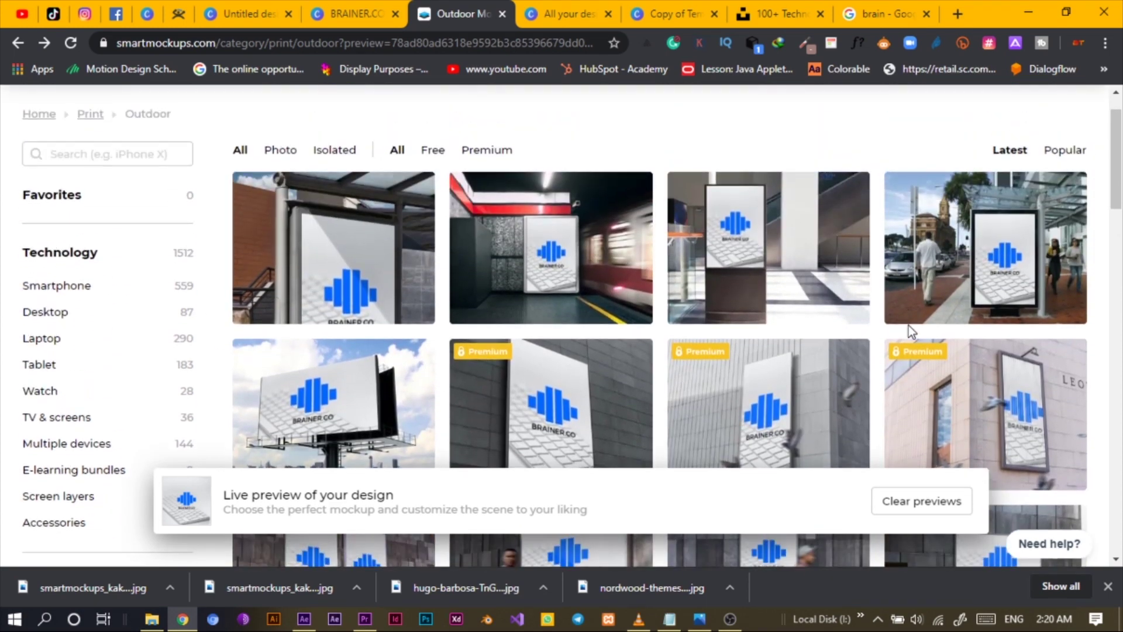
pyautogui.click(776, 234)
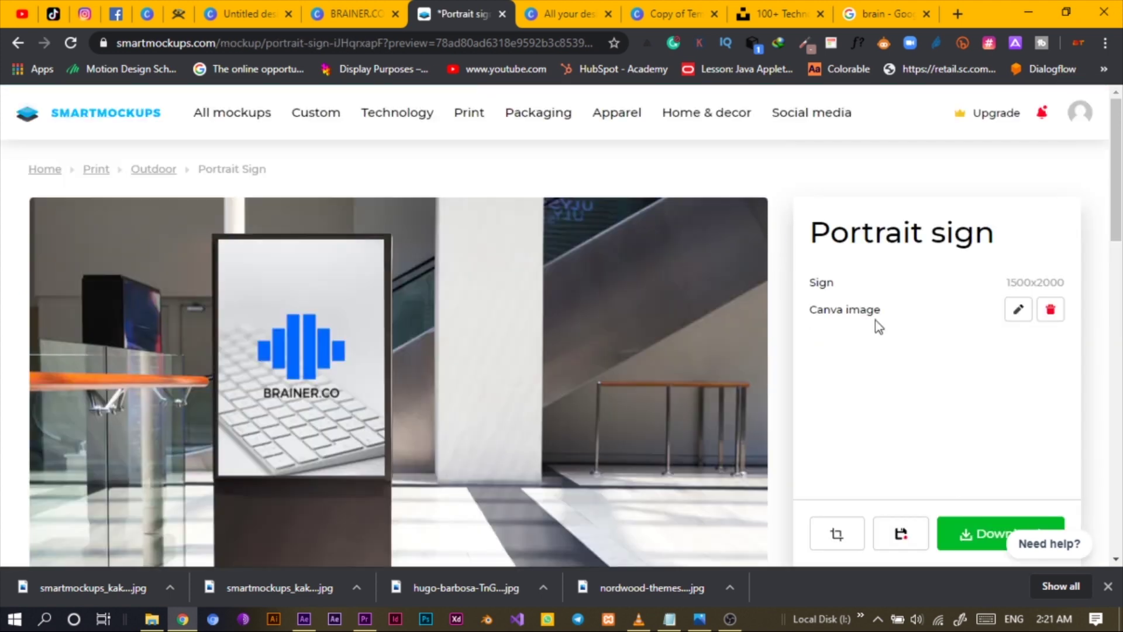
pyautogui.click(964, 541)
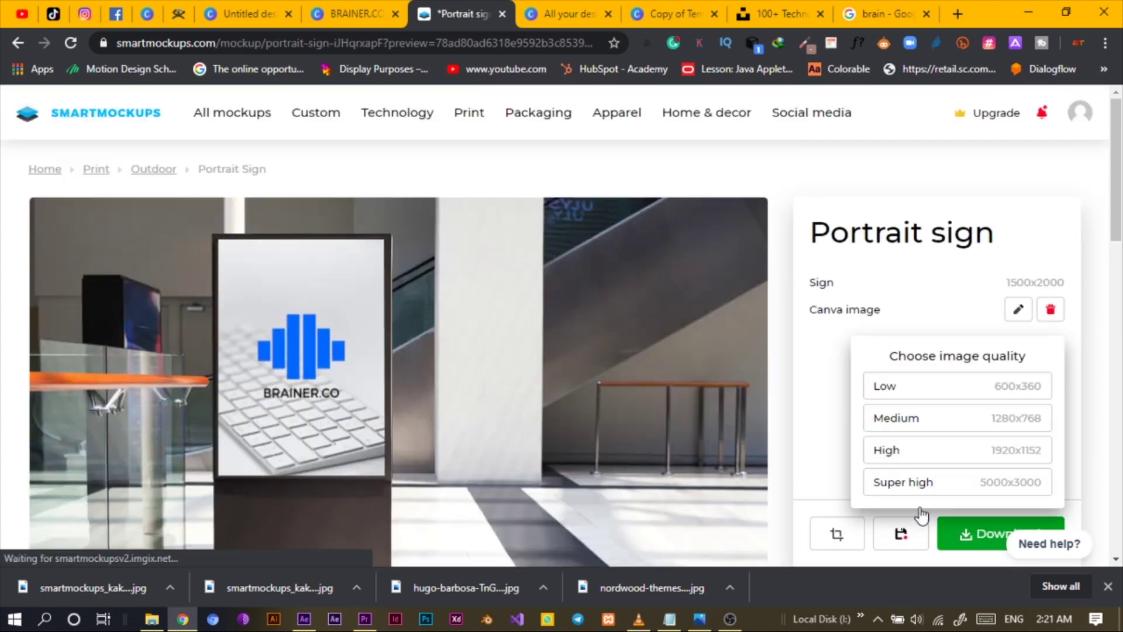
pyautogui.click(888, 432)
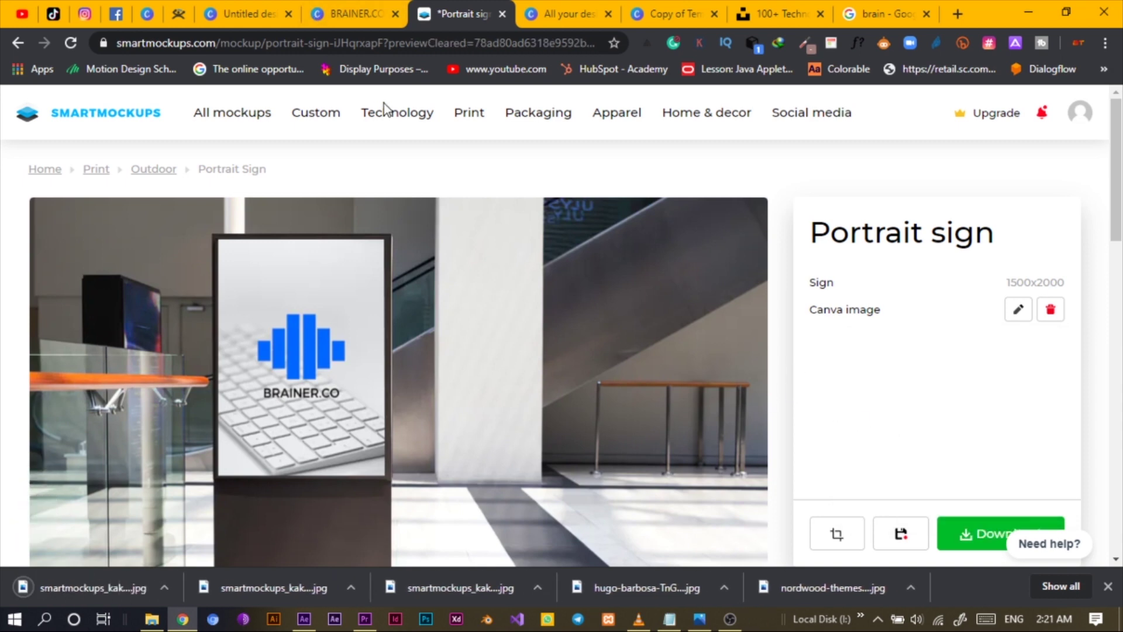
# Switch to the BRAINER.CO design in Canva, dismiss the Canva Pro offer, and view the design's publishing options.
pyautogui.click(367, 8)
pyautogui.click(828, 115)
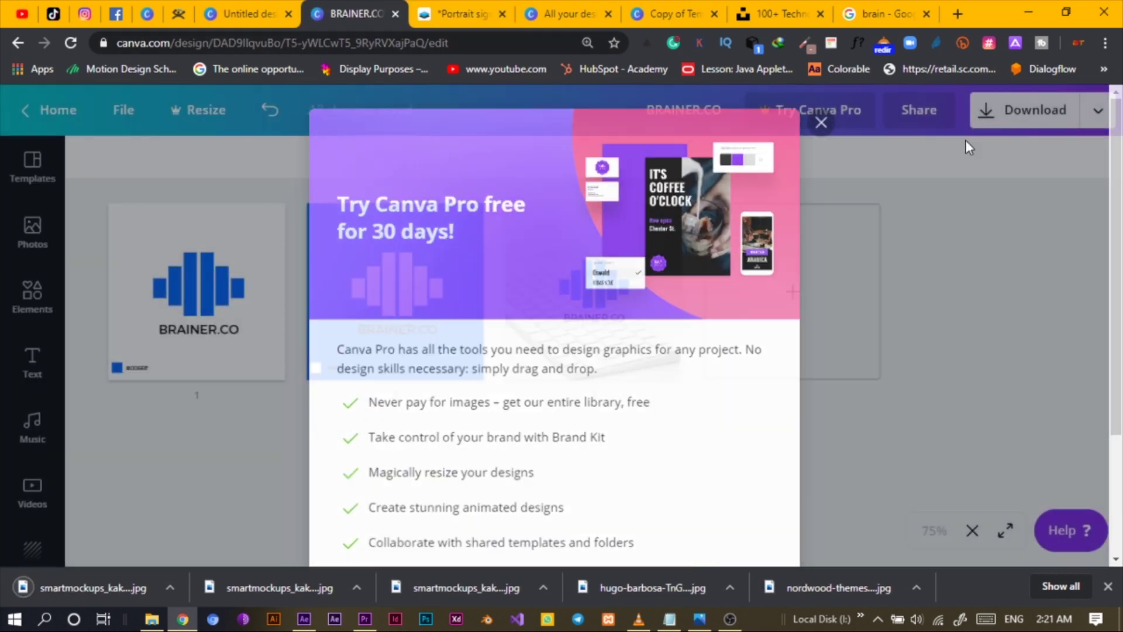
pyautogui.click(1096, 123)
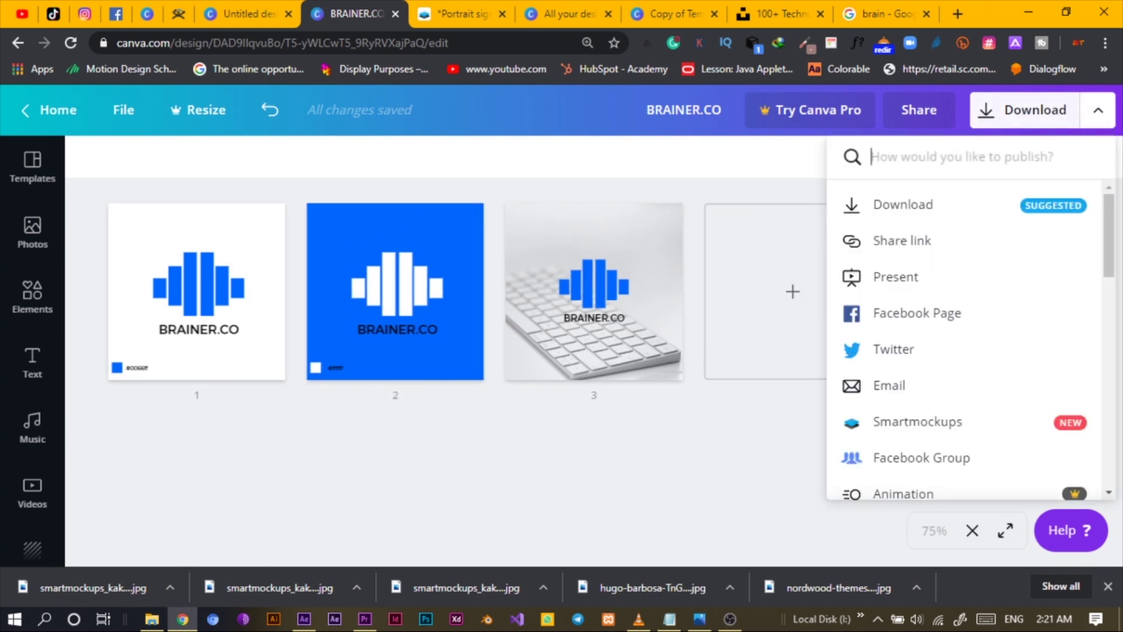
pyautogui.click(642, 482)
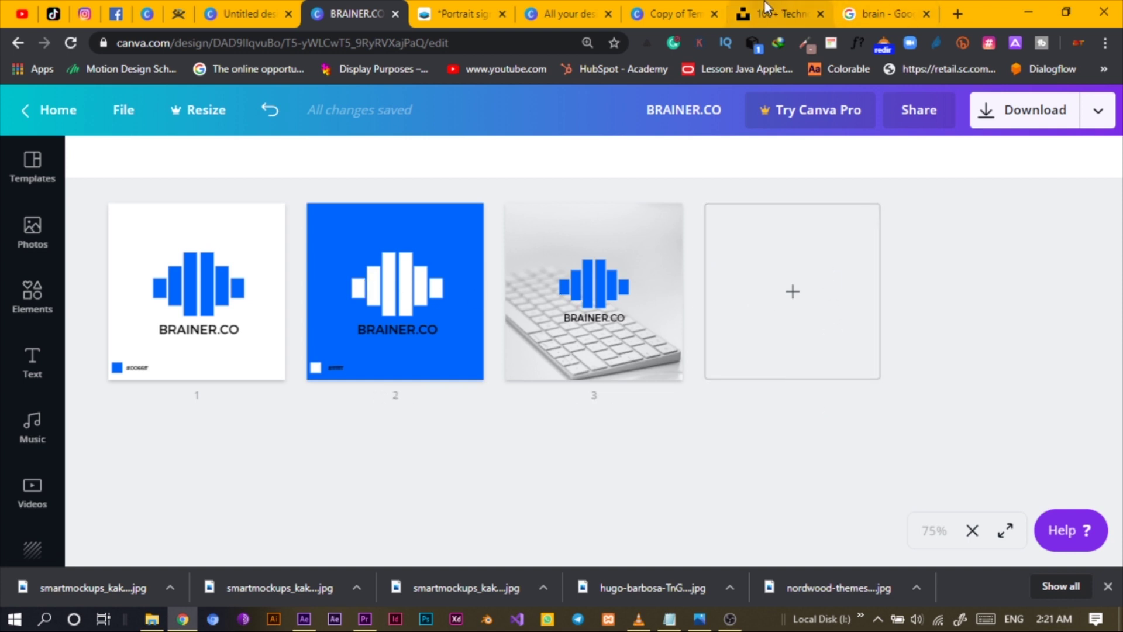
# Switch to Unsplash and browse further through the technology photos.
pyautogui.click(779, 14)
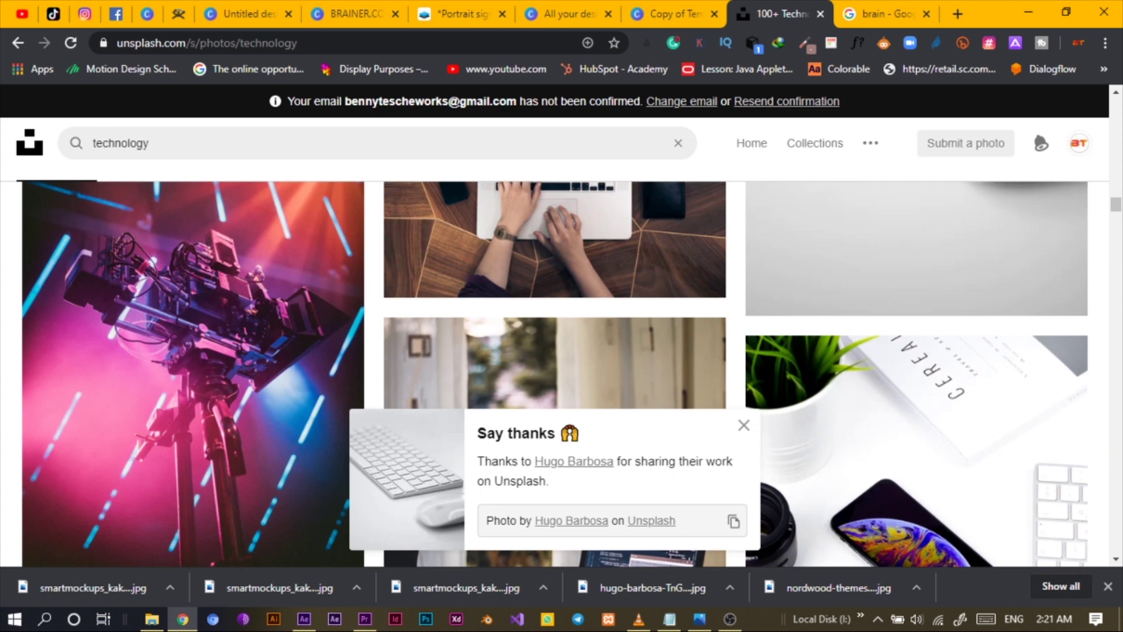
pyautogui.moveTo(1116, 213); pyautogui.dragTo(1116, 239)
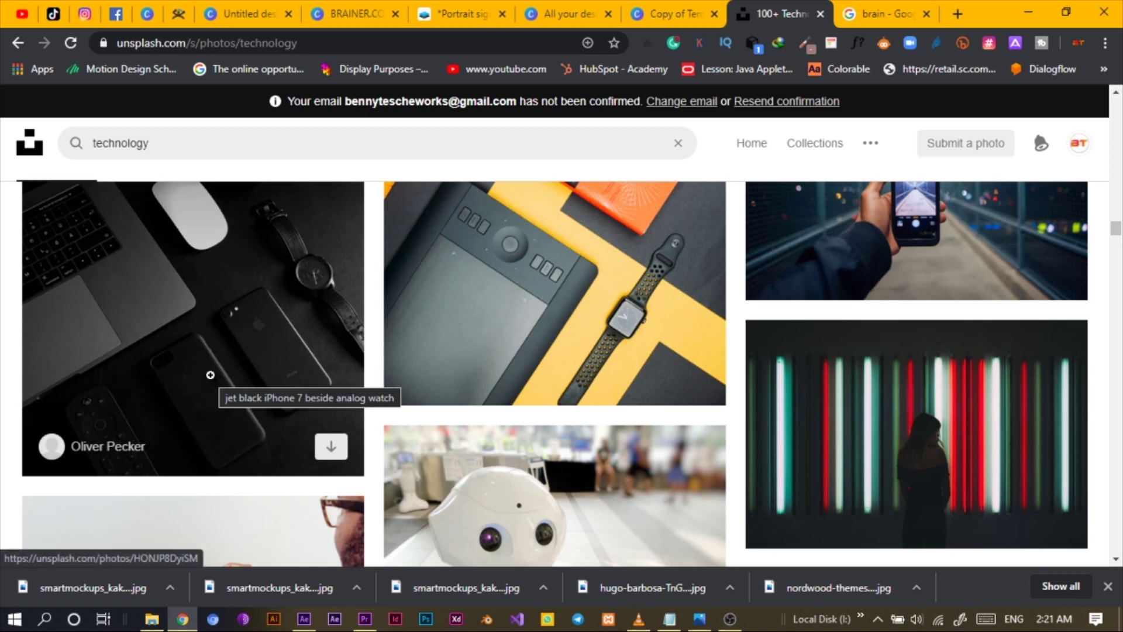
# Browse the technology photos and download the one of a laptop showing code beside stacked books.
pyautogui.scroll(-4, 210, 375)
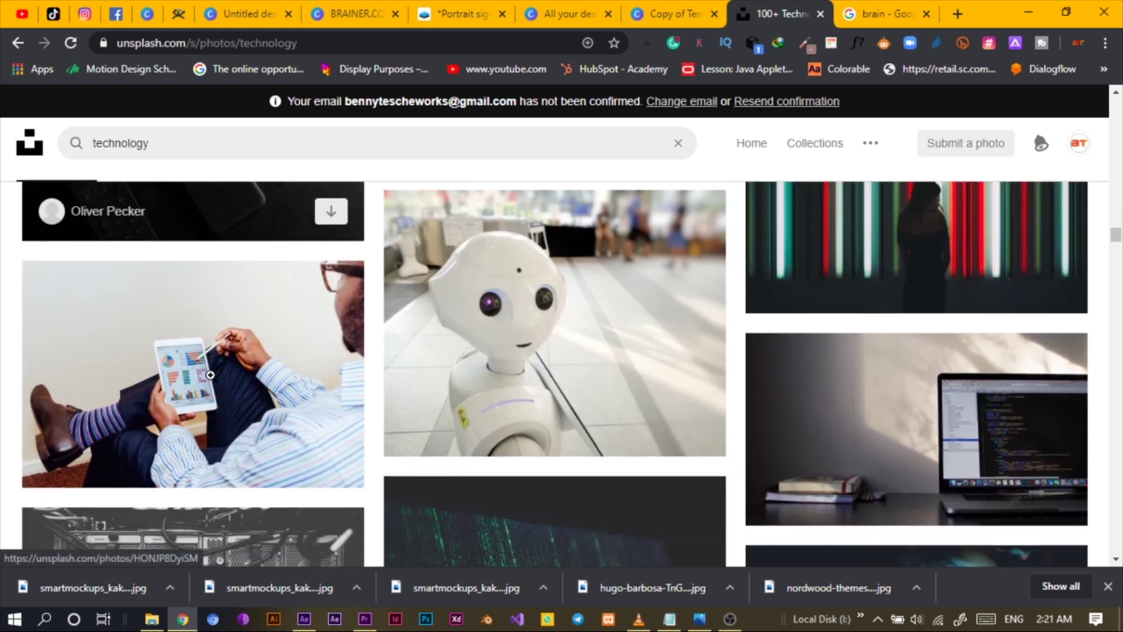
pyautogui.scroll(4, 211, 367)
pyautogui.scroll(-12, 213, 374)
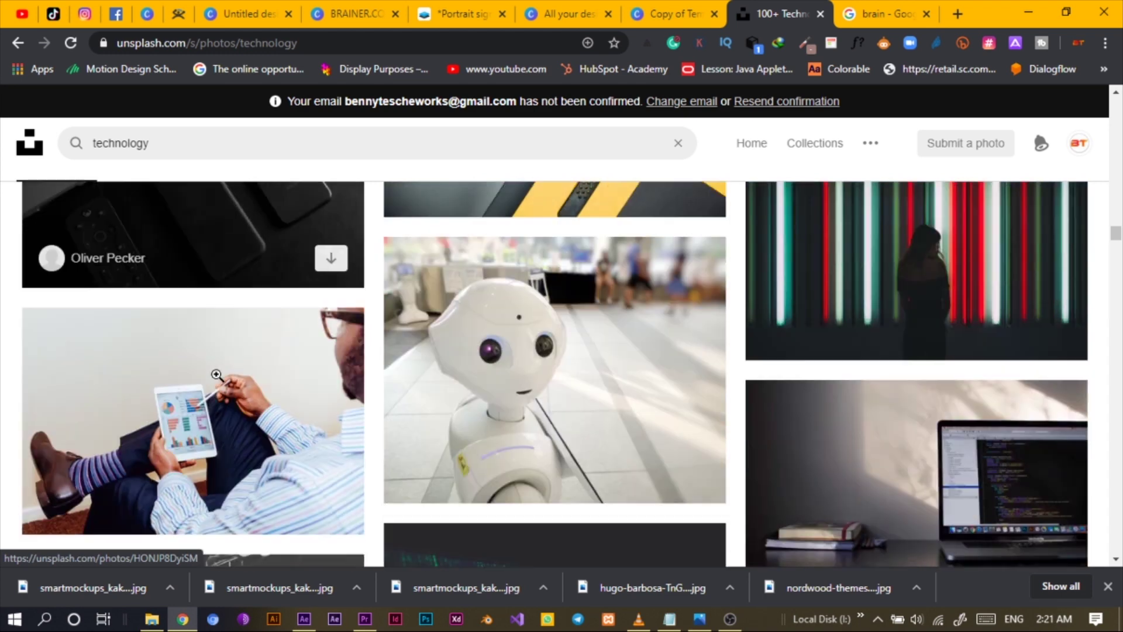
pyautogui.scroll(4, 671, 424)
pyautogui.scroll(1, 672, 425)
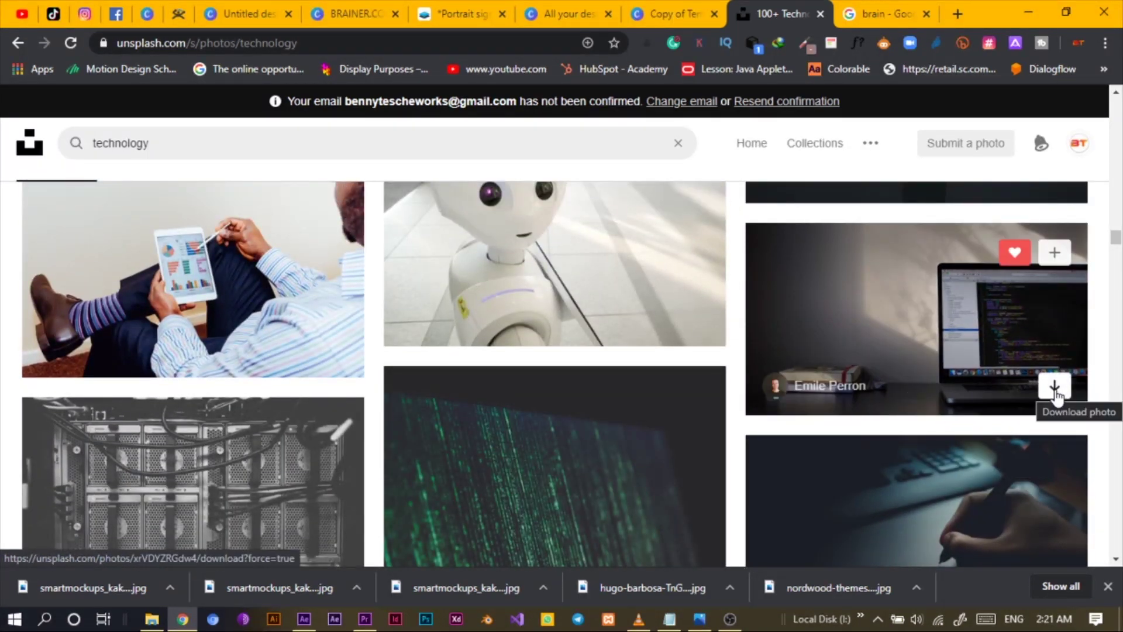
pyautogui.click(1054, 388)
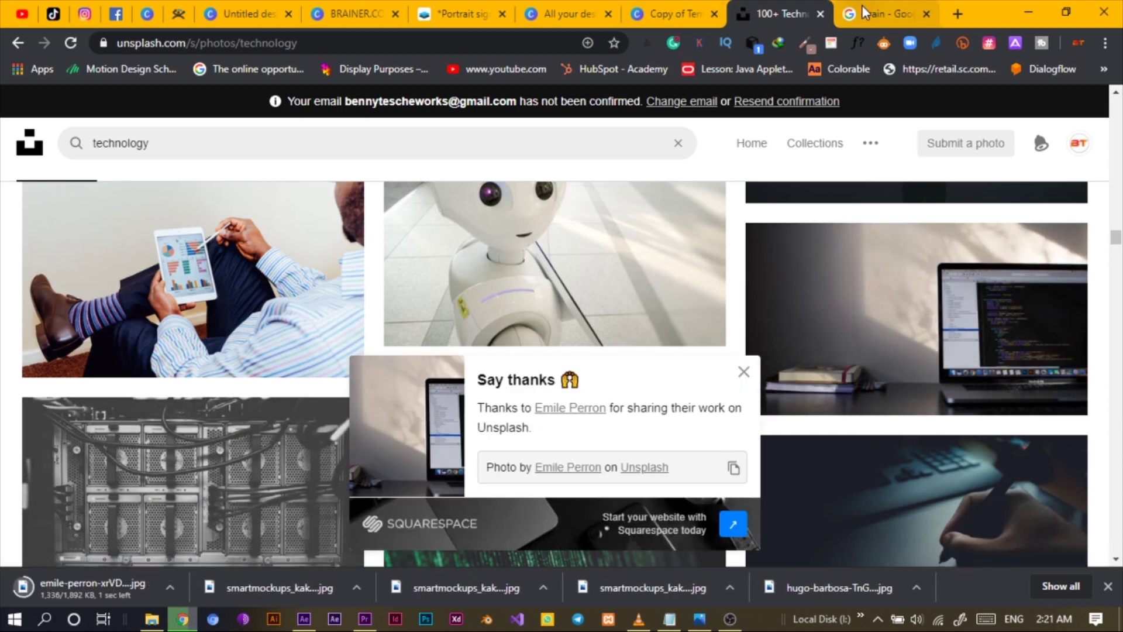
# Switch to the BRAINER.CO design in Canva, upload the downloaded laptop photo, and set it as the background of a new page 4.
pyautogui.click(327, 13)
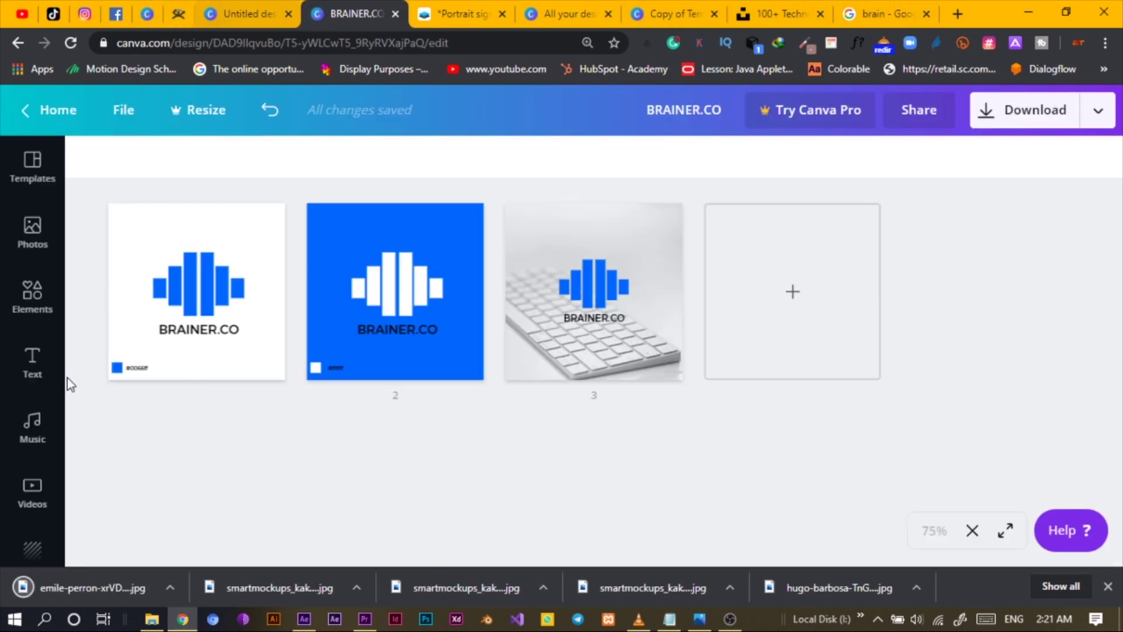
pyautogui.moveTo(86, 588); pyautogui.dragTo(158, 430)
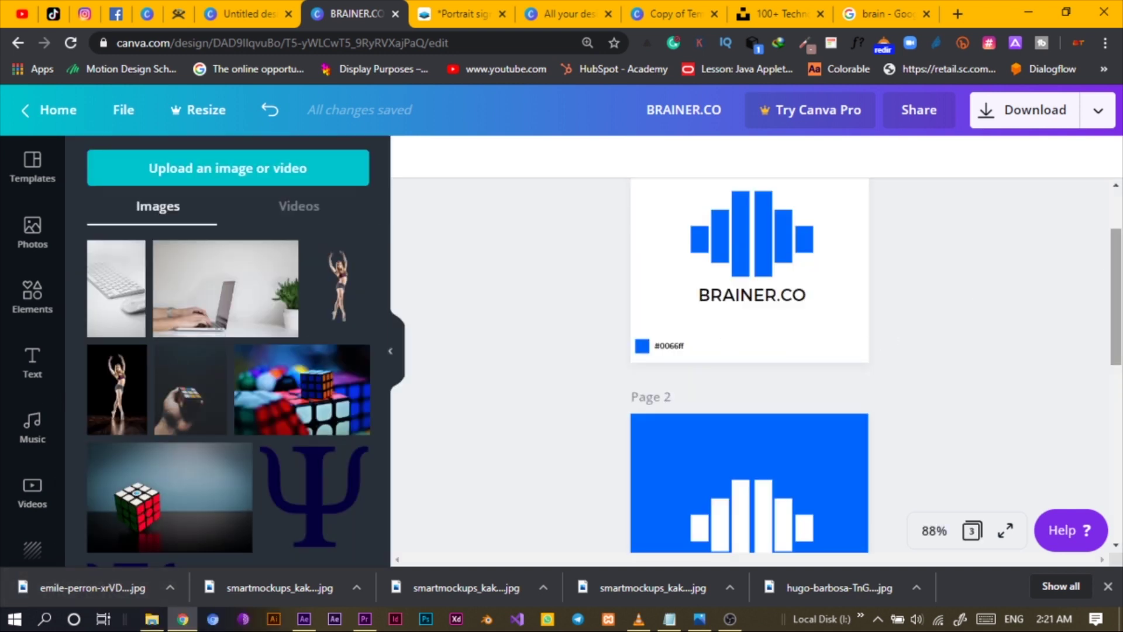
pyautogui.scroll(-8, 1117, 399)
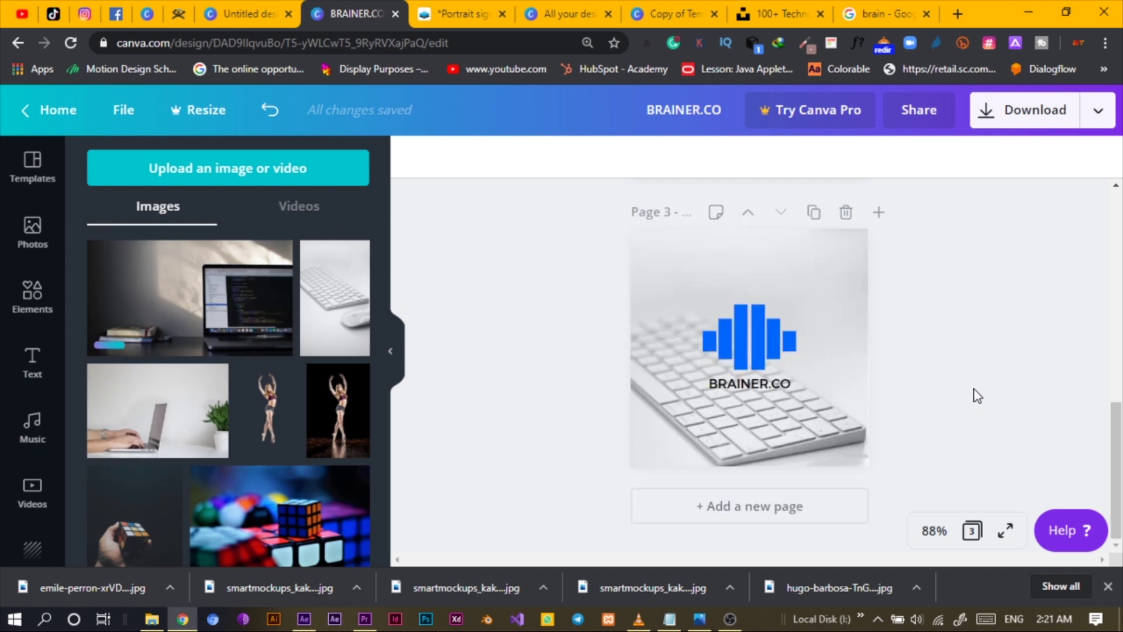
pyautogui.click(754, 515)
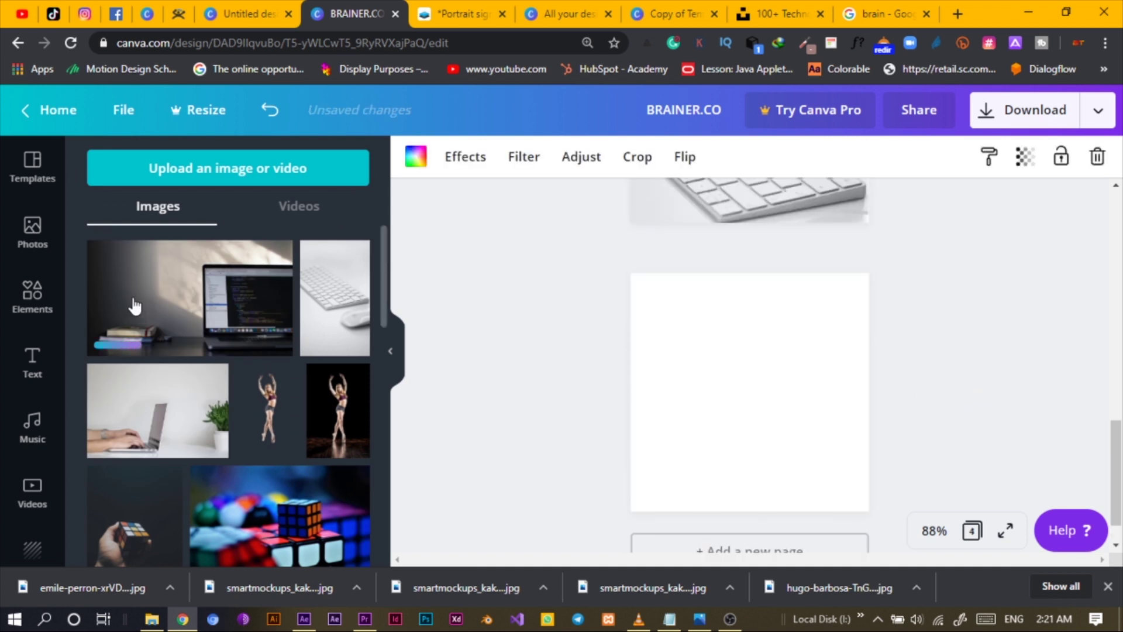
pyautogui.moveTo(138, 314); pyautogui.dragTo(637, 327)
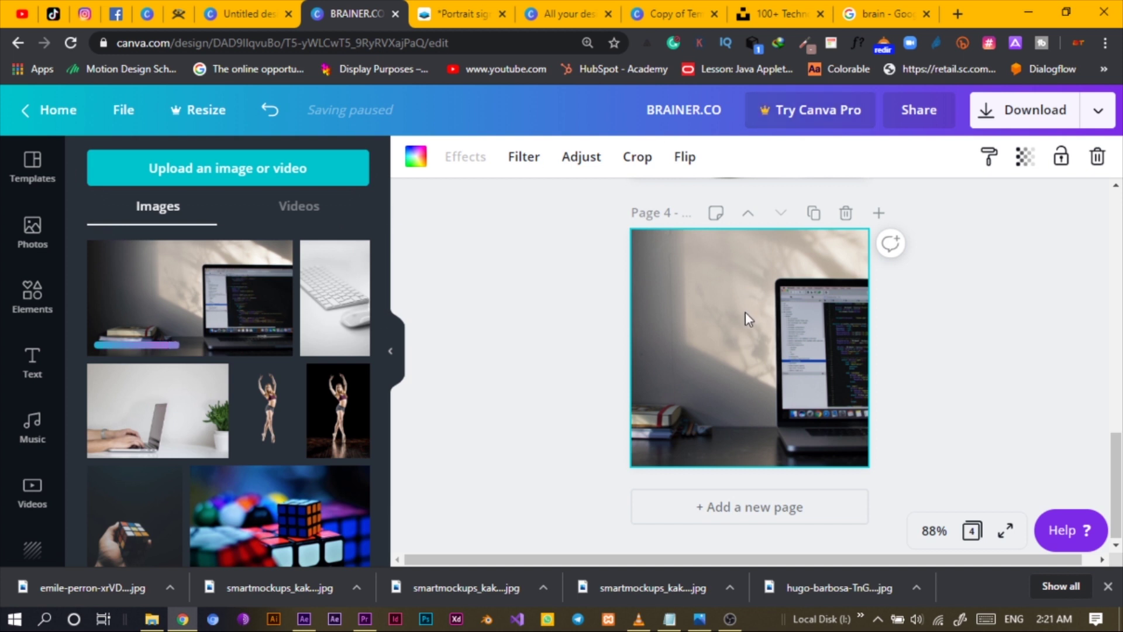
# Copy the white logo and BRAINER.CO text from page 2 to page 4, scaled down over the wall beside the laptop.
pyautogui.scroll(8, 746, 316)
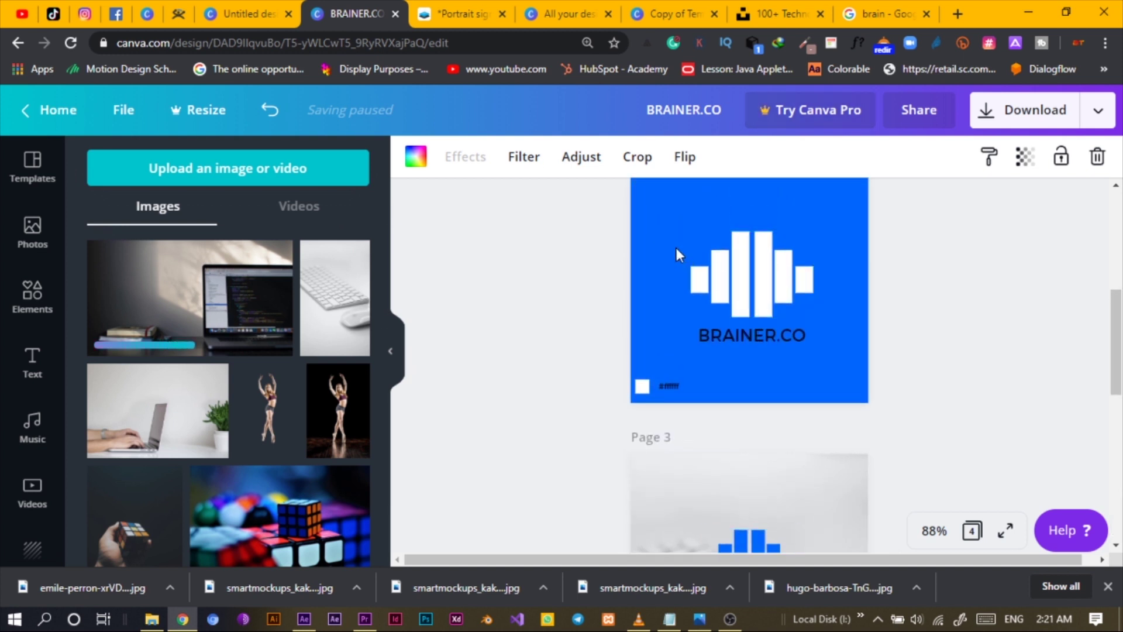
pyautogui.click(834, 370)
pyautogui.click(833, 369)
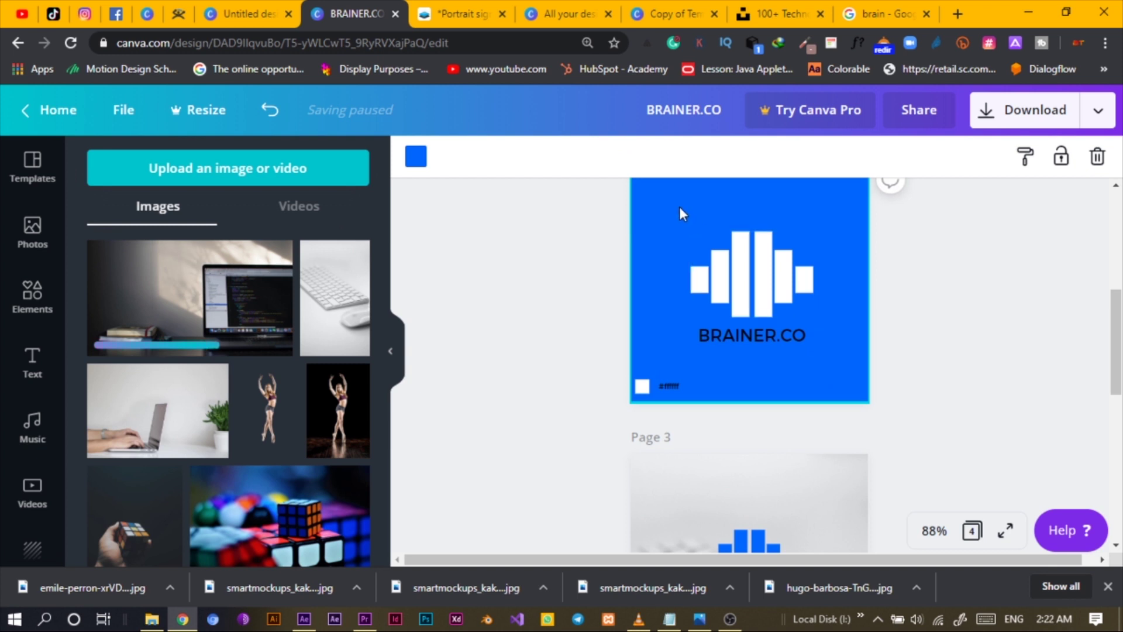
pyautogui.moveTo(681, 216); pyautogui.dragTo(842, 364)
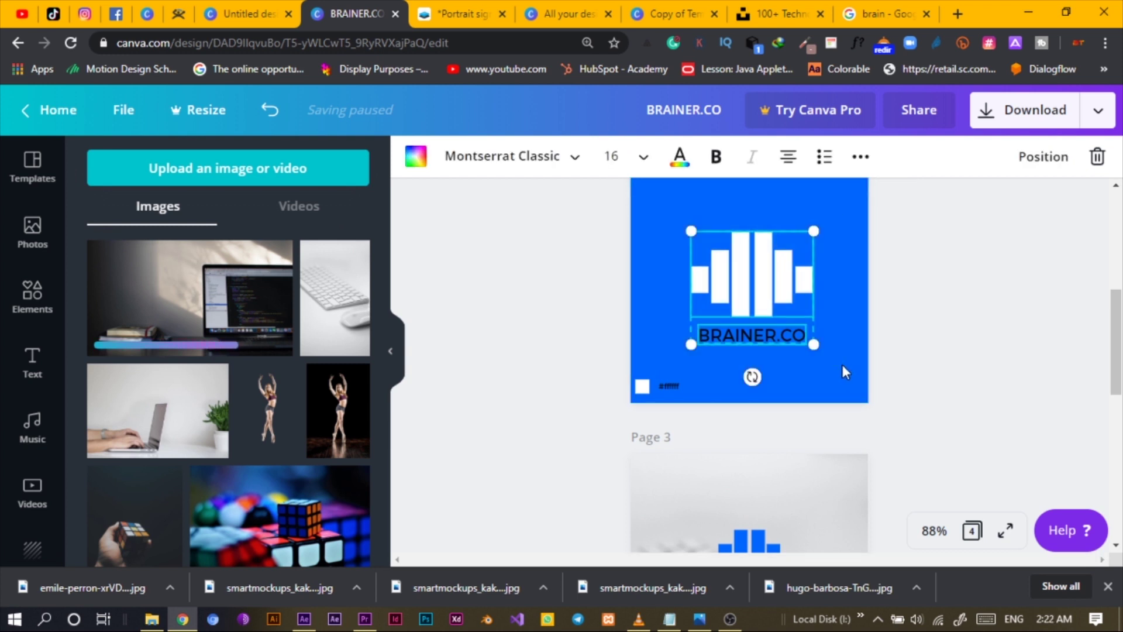
pyautogui.scroll(-8, 842, 364)
pyautogui.click(749, 325)
pyautogui.hotkey('ctrl', 'v')
pyautogui.moveTo(814, 408); pyautogui.dragTo(712, 351)
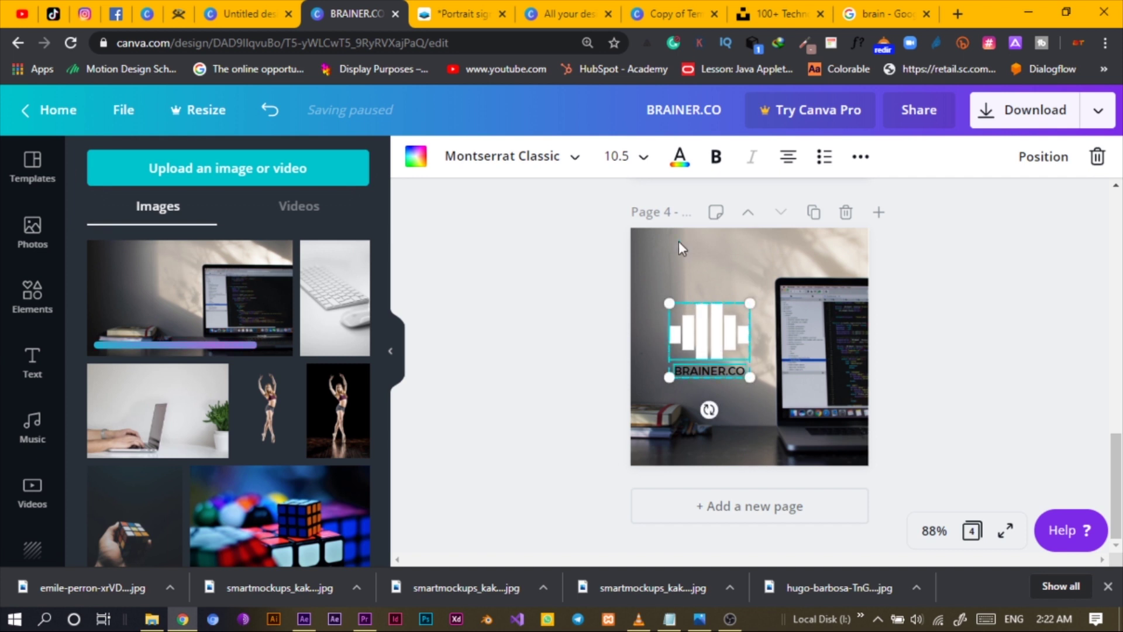
# Try the Street and Dalliance filters on page 4's background photo, and apply the Drama filter instead.
pyautogui.click(673, 421)
pyautogui.click(513, 159)
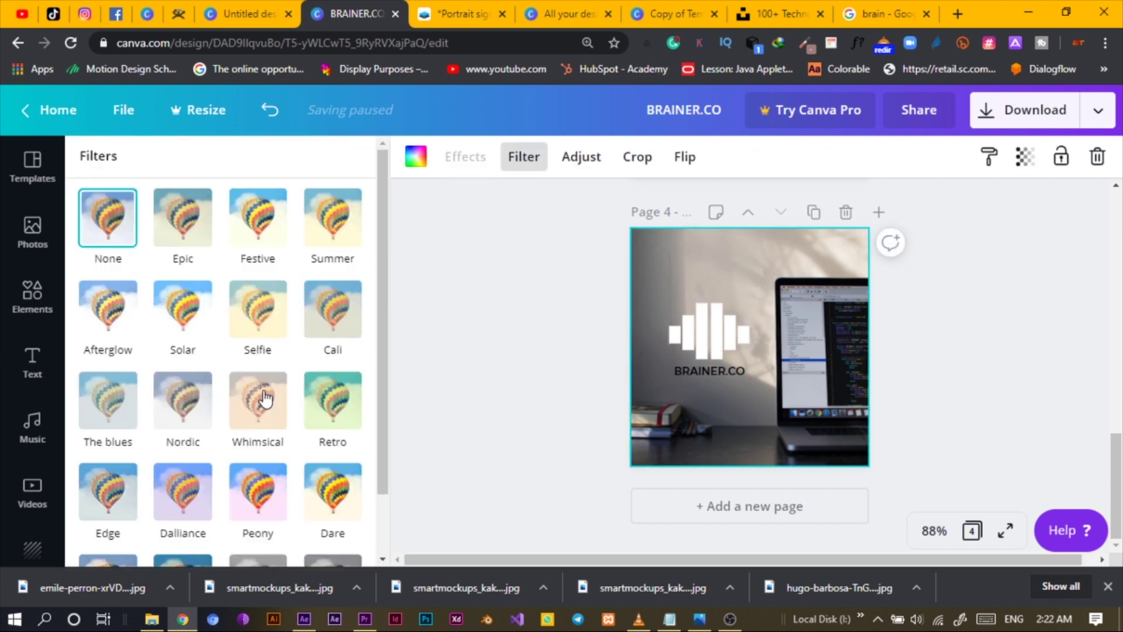
pyautogui.scroll(-1, 301, 422)
pyautogui.click(331, 492)
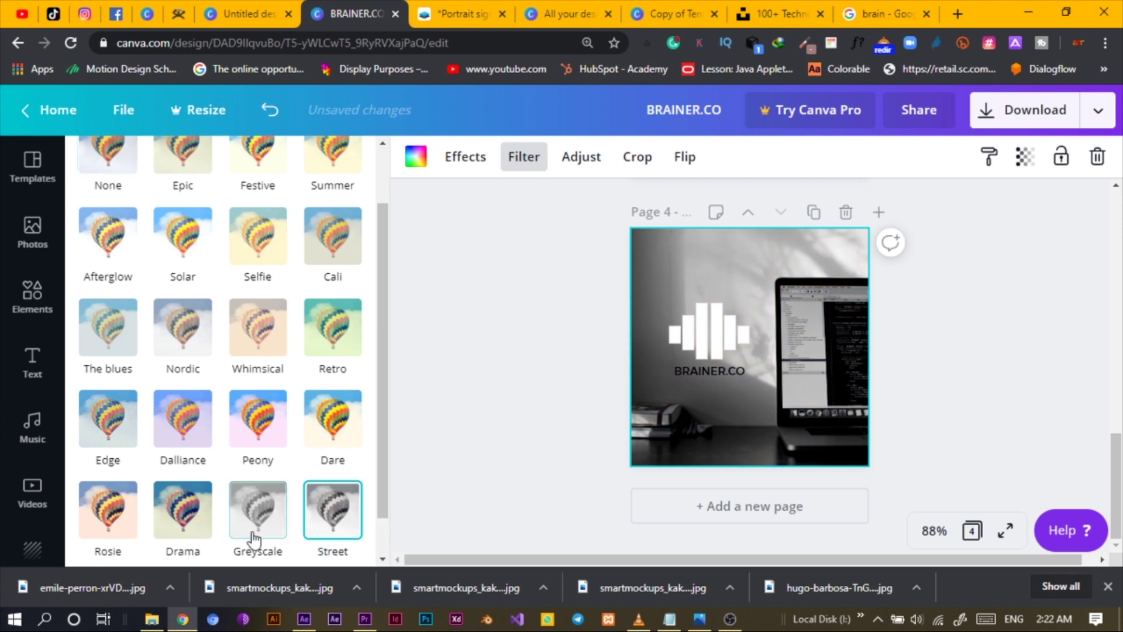
pyautogui.click(175, 462)
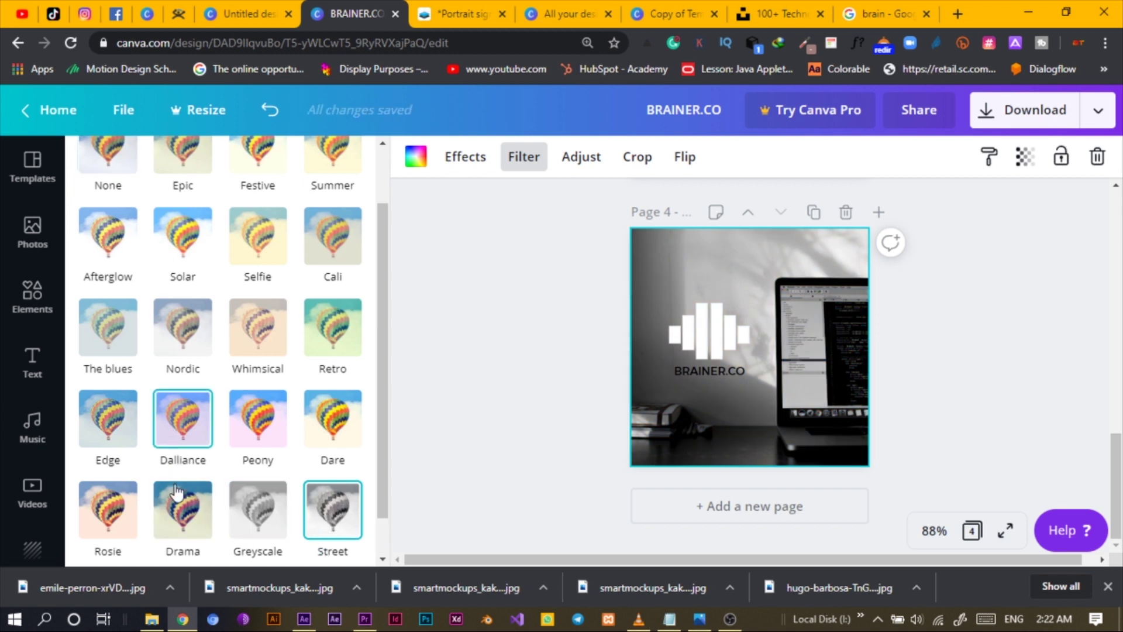
pyautogui.click(177, 499)
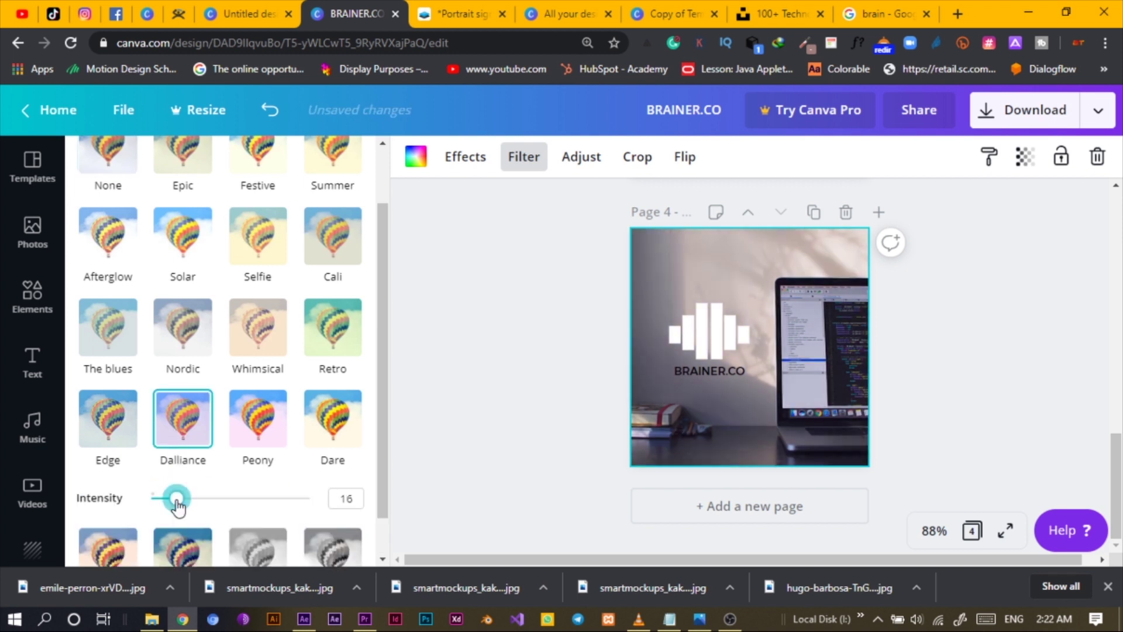
pyautogui.click(186, 536)
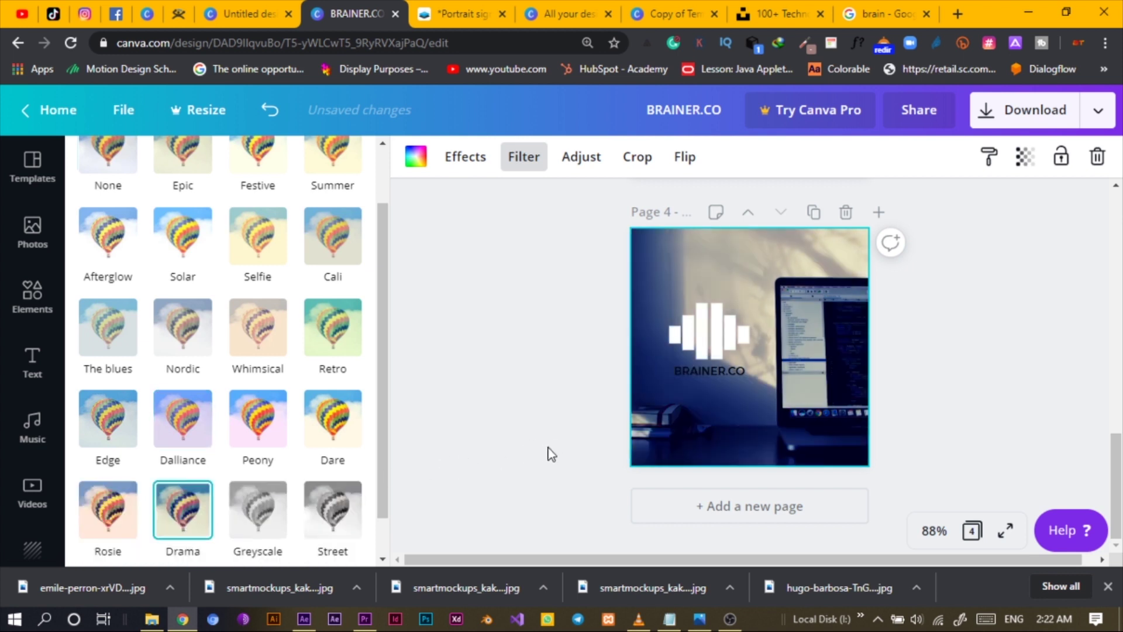
pyautogui.click(471, 417)
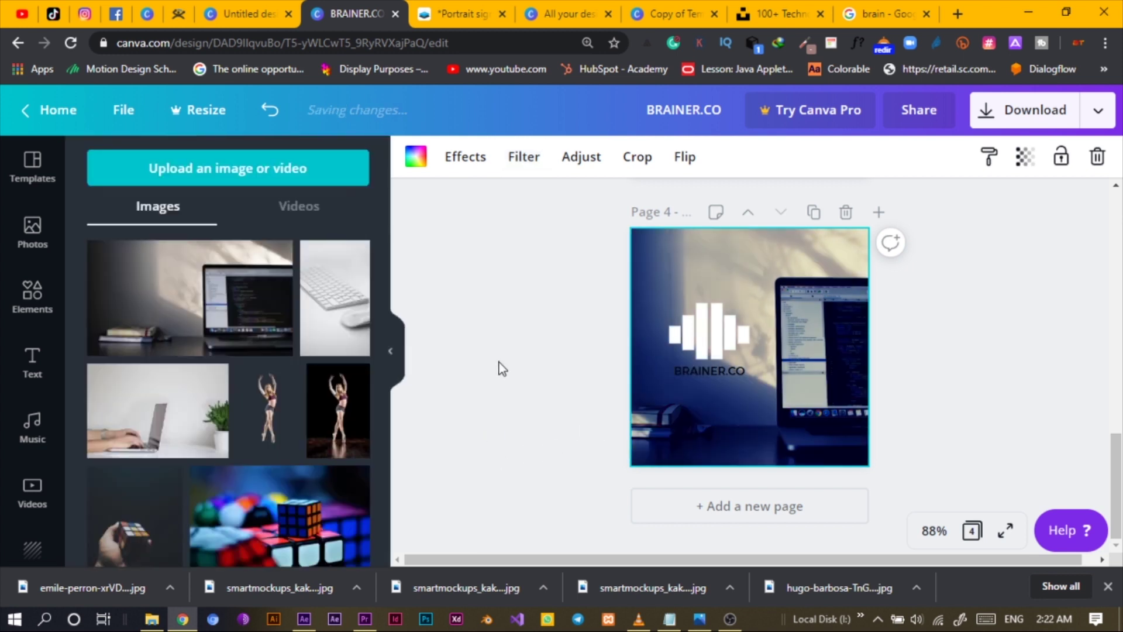
# View the image effects offered for the photo, and review the design's pages in the overview and one by one.
pyautogui.click(484, 159)
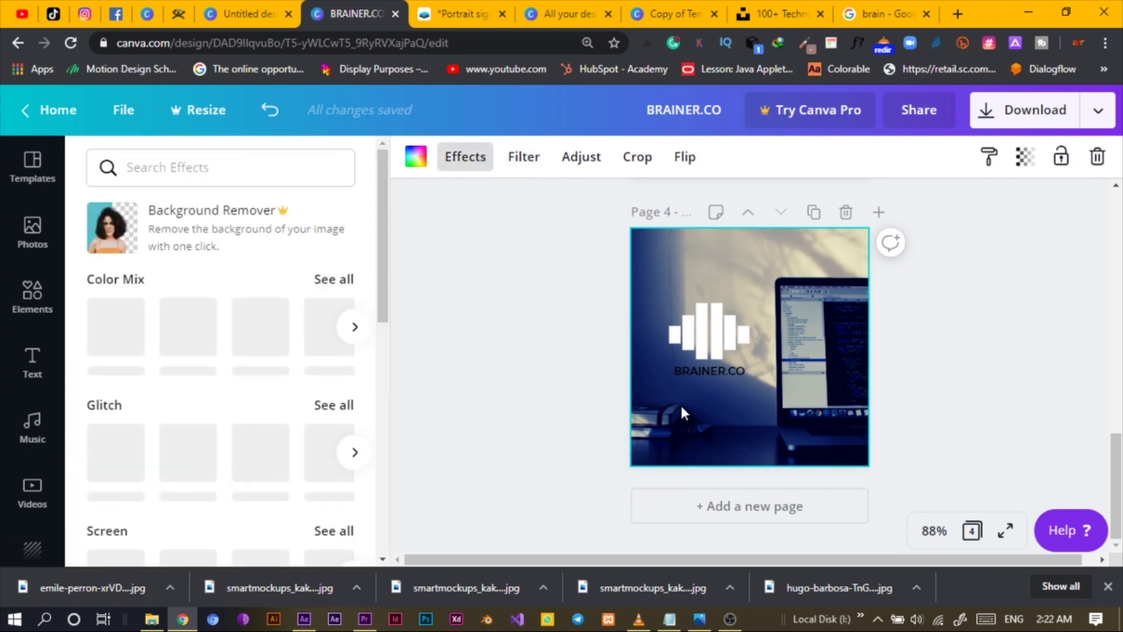
pyautogui.click(972, 531)
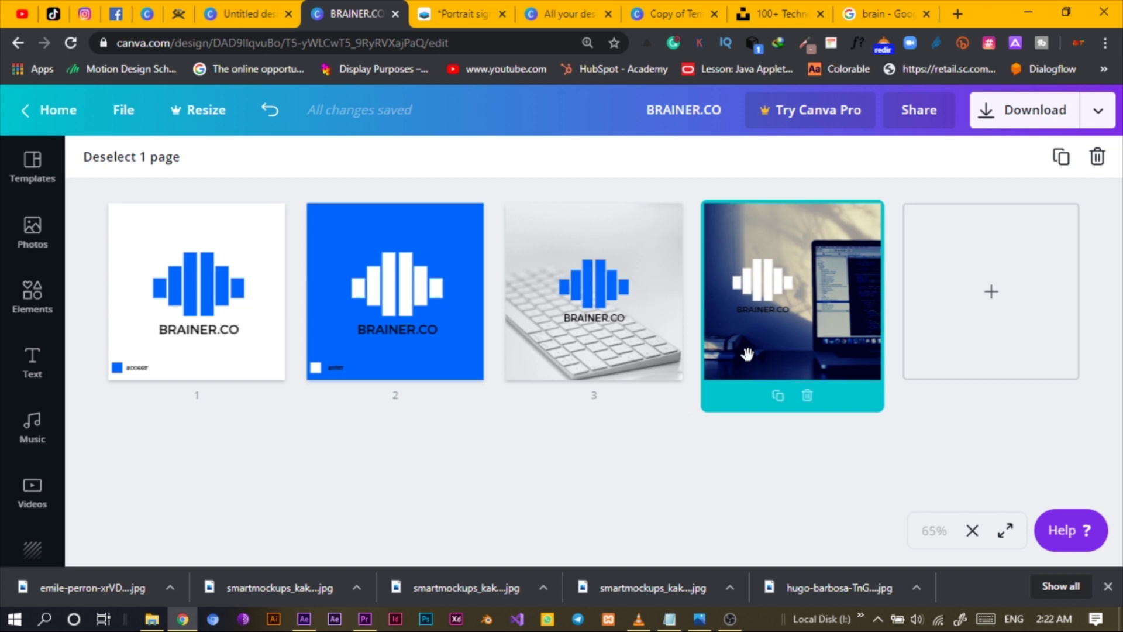
pyautogui.doubleClick(794, 308)
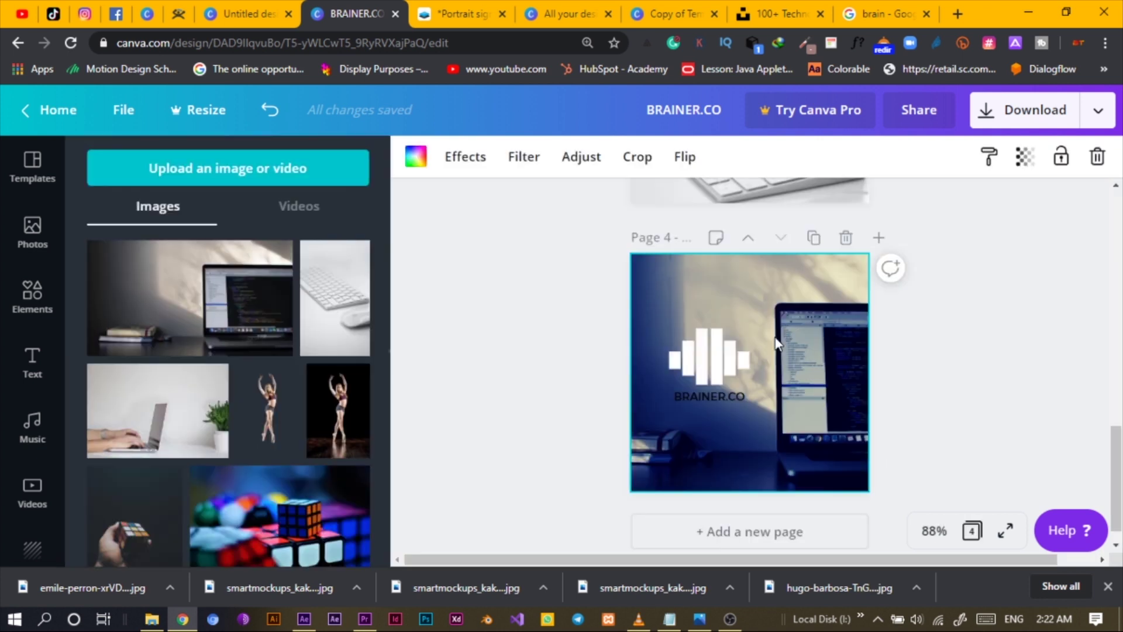
pyautogui.click(508, 414)
pyautogui.scroll(15, 807, 337)
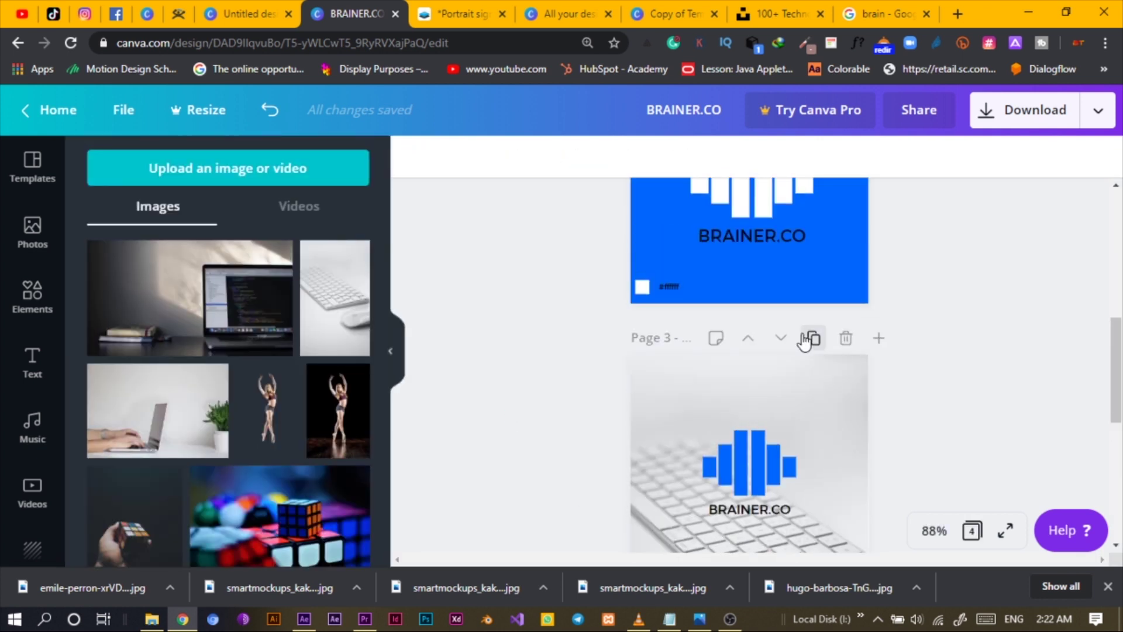
pyautogui.scroll(-3, 802, 334)
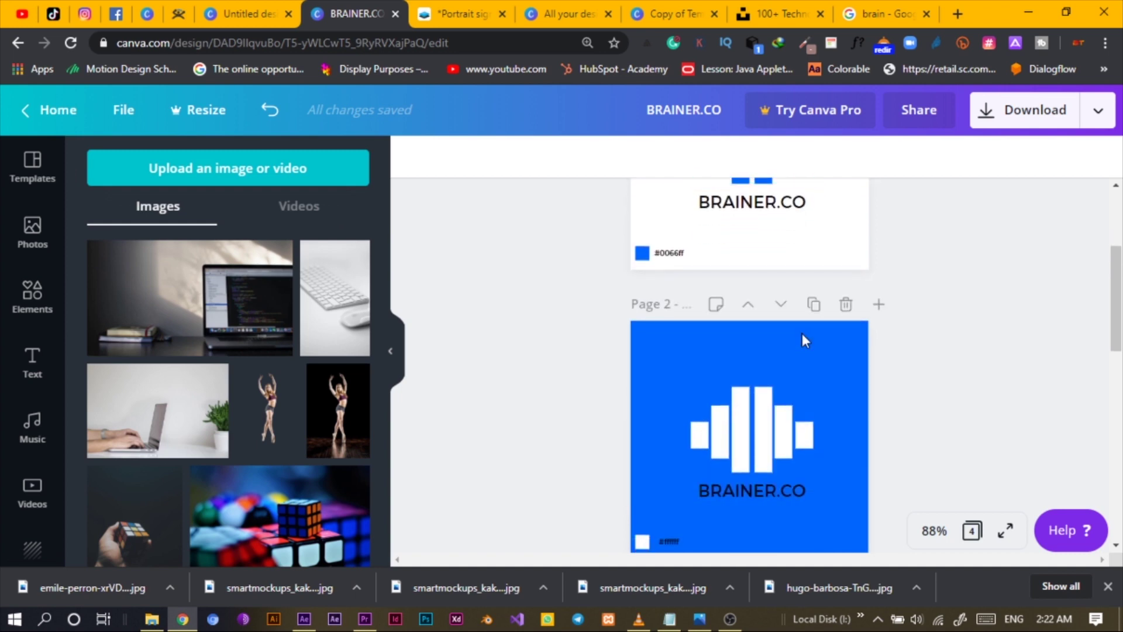
pyautogui.scroll(-8, 802, 333)
pyautogui.scroll(-5, 801, 329)
pyautogui.scroll(15, 778, 321)
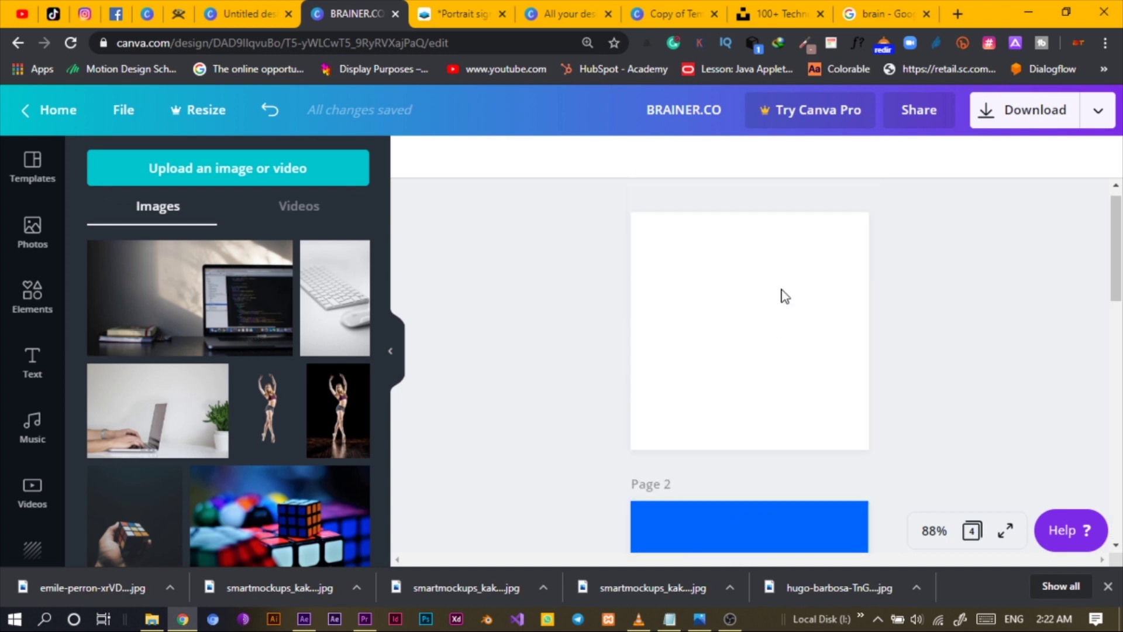
# Publish page 4 of the design to Smartmockups.
pyautogui.click(1089, 111)
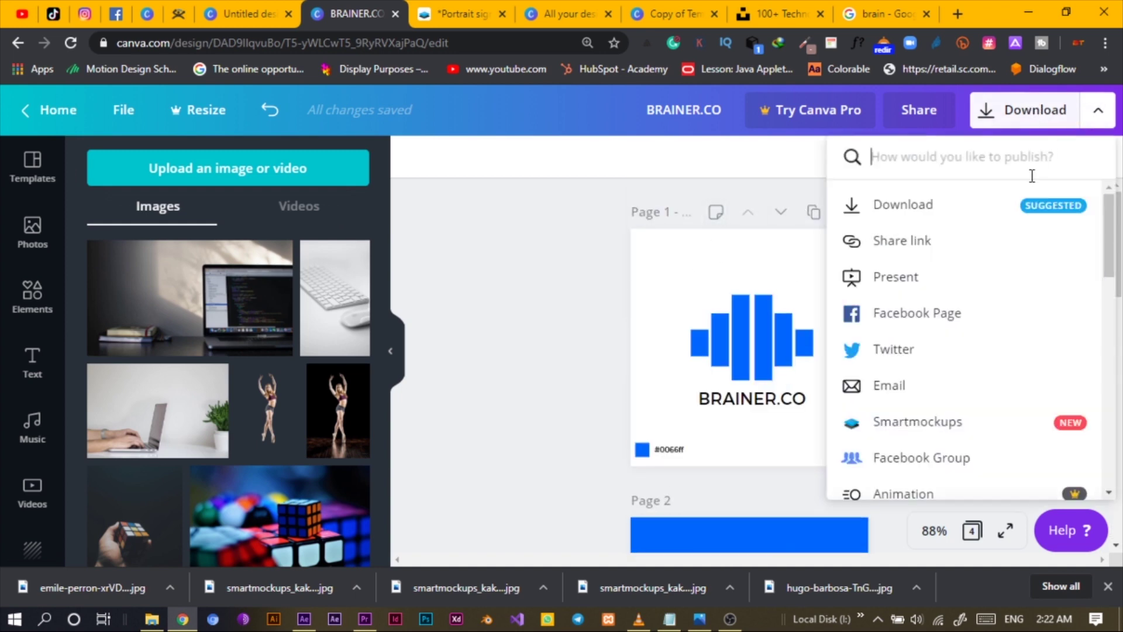
pyautogui.scroll(-3, 916, 409)
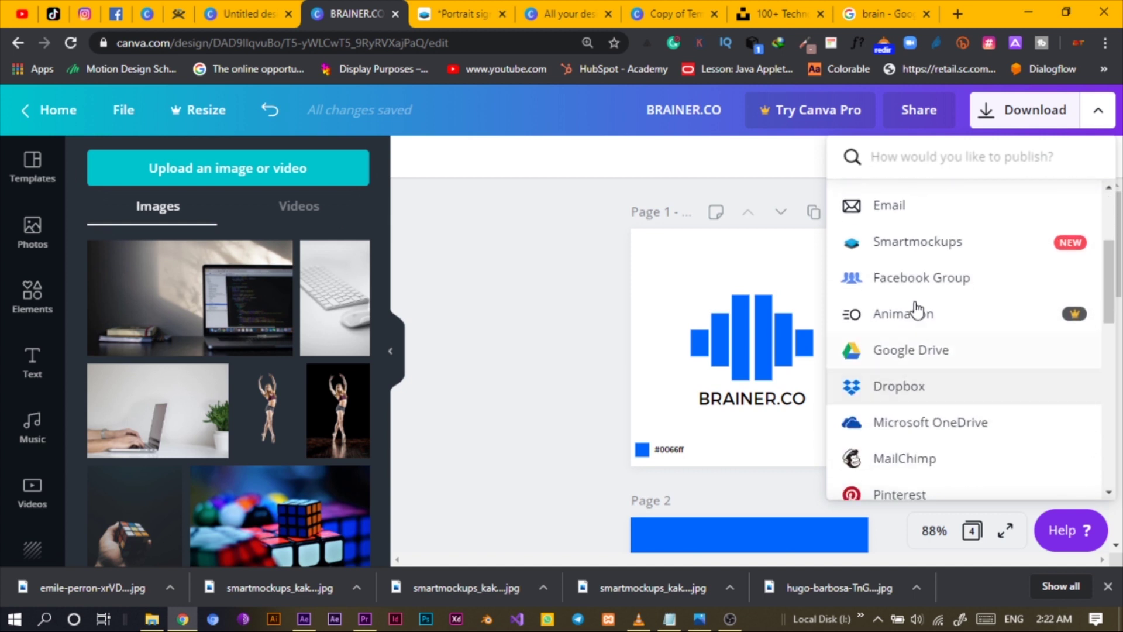
pyautogui.click(930, 246)
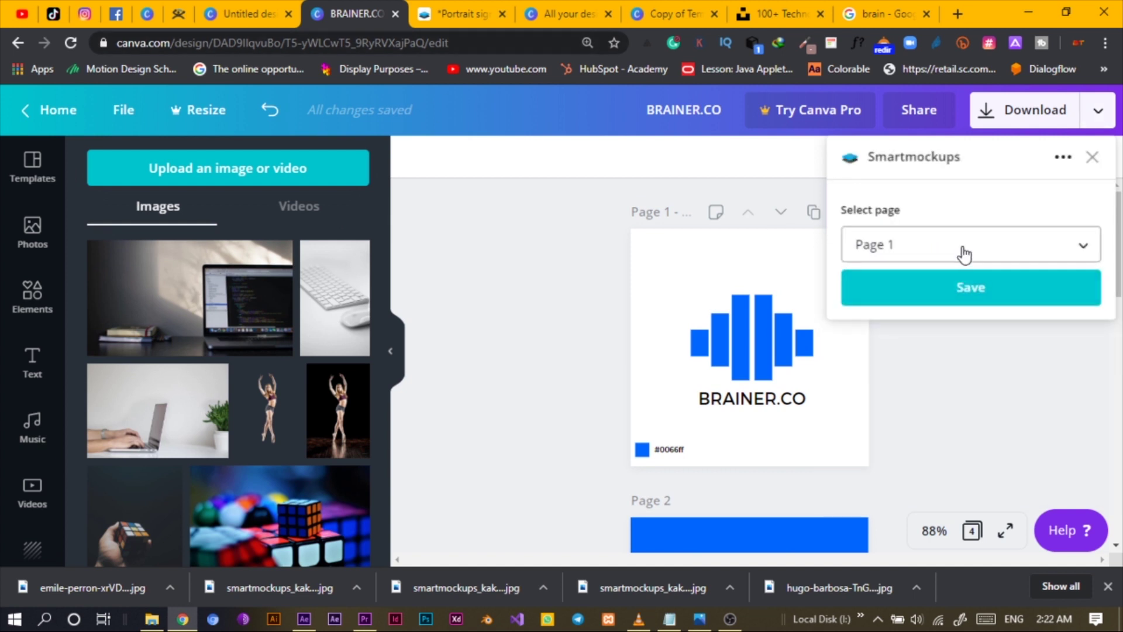
pyautogui.click(963, 254)
pyautogui.click(927, 412)
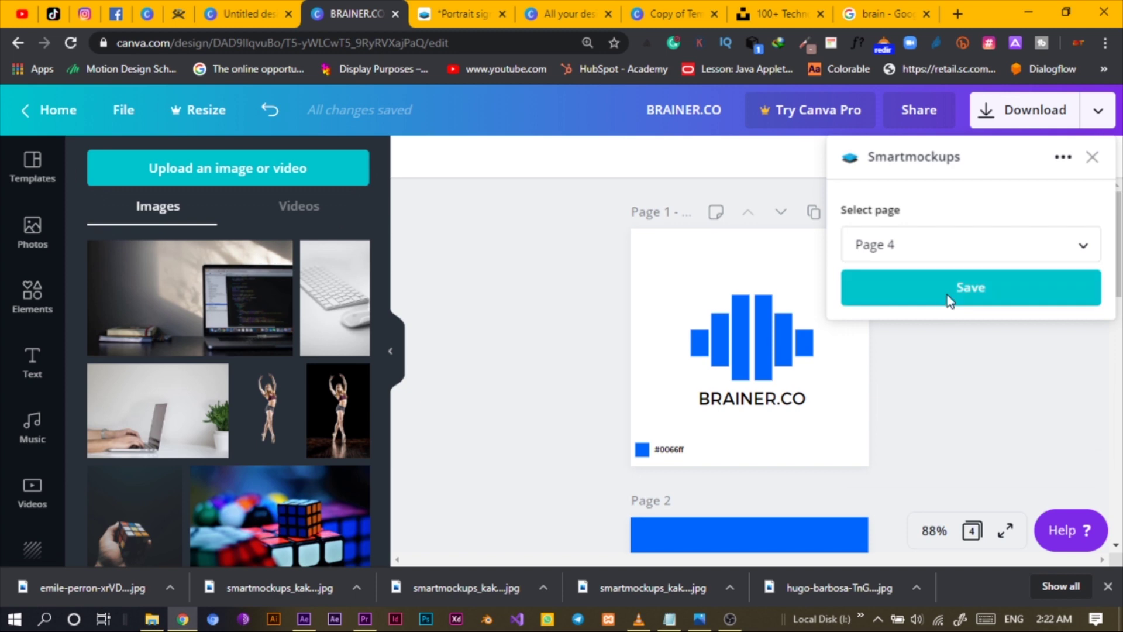
pyautogui.click(948, 300)
# Close the old Portrait sign mockup and open the newly saved design in Smartmockups.
pyautogui.click(462, 1)
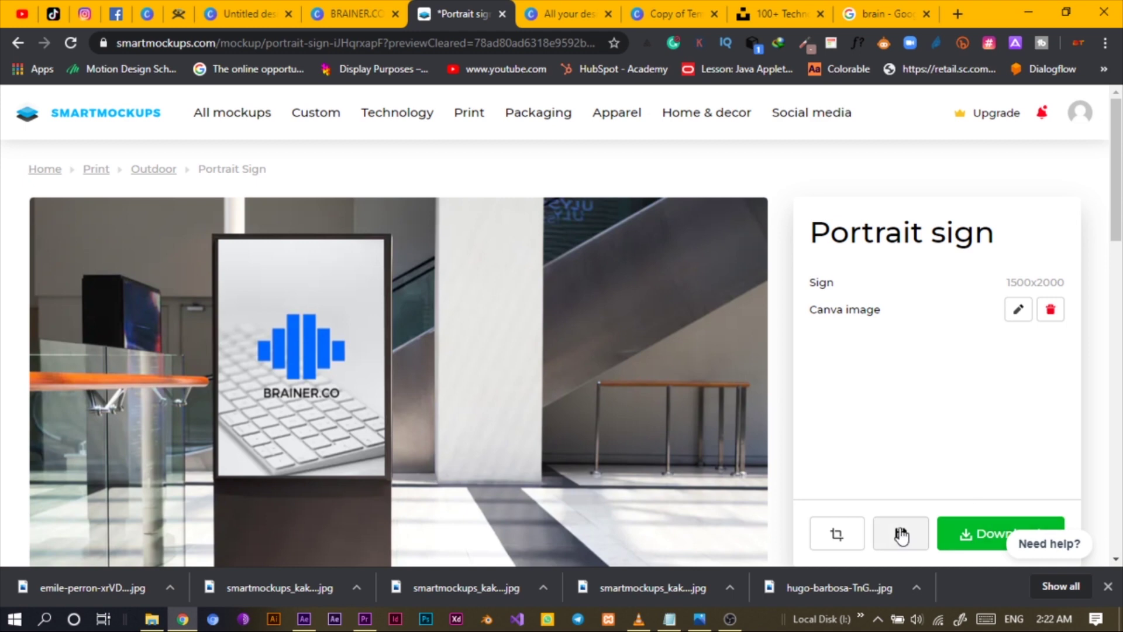
pyautogui.click(501, 15)
pyautogui.click(345, 13)
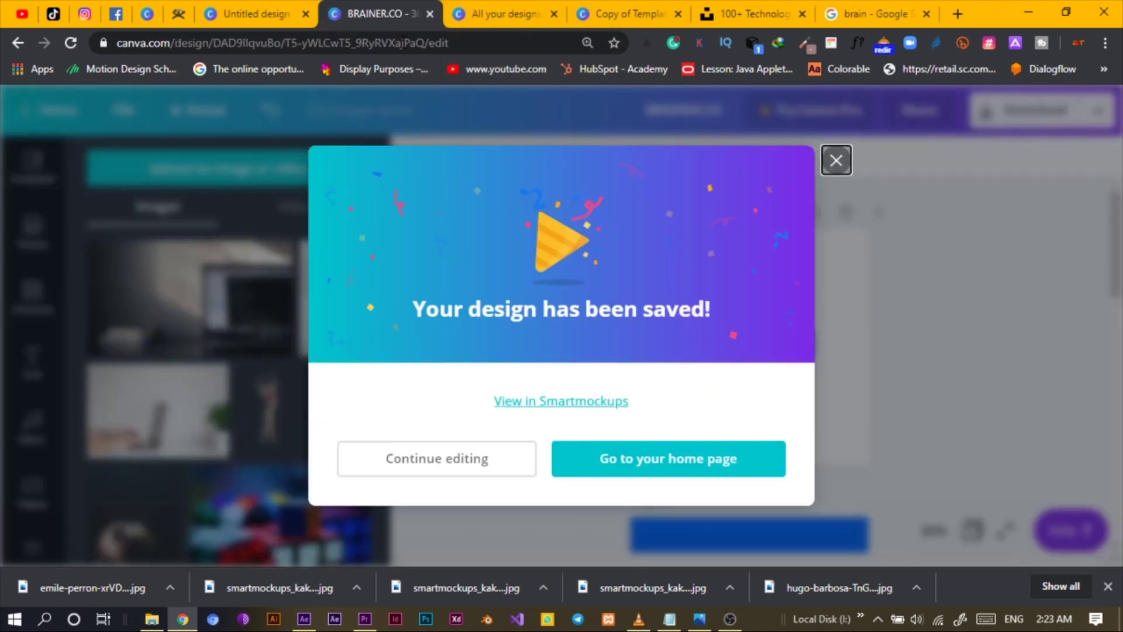
pyautogui.click(570, 402)
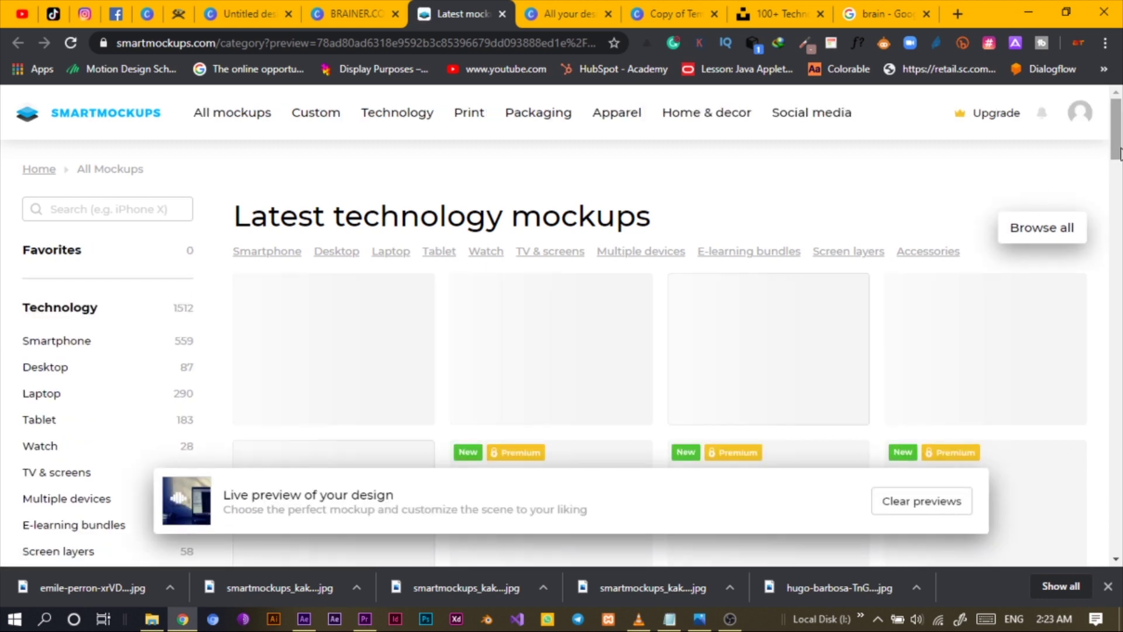
# Browse the mockup previews down to the print group, open the city light on the bus stop mockup, and inspect it.
pyautogui.moveTo(1117, 154); pyautogui.dragTo(1118, 300)
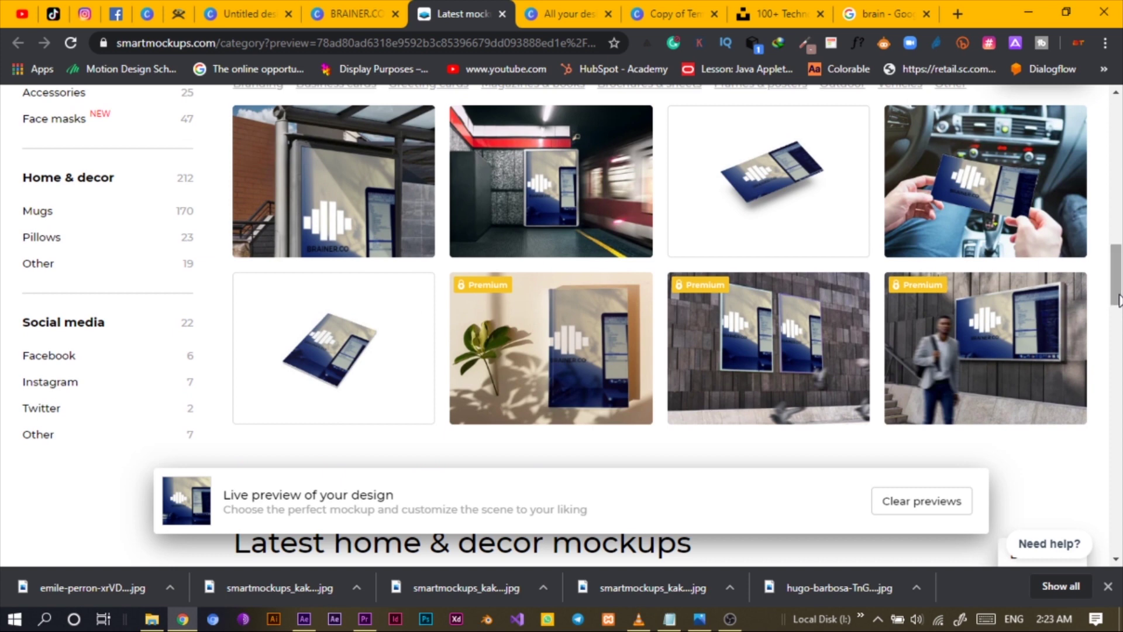
pyautogui.click(359, 225)
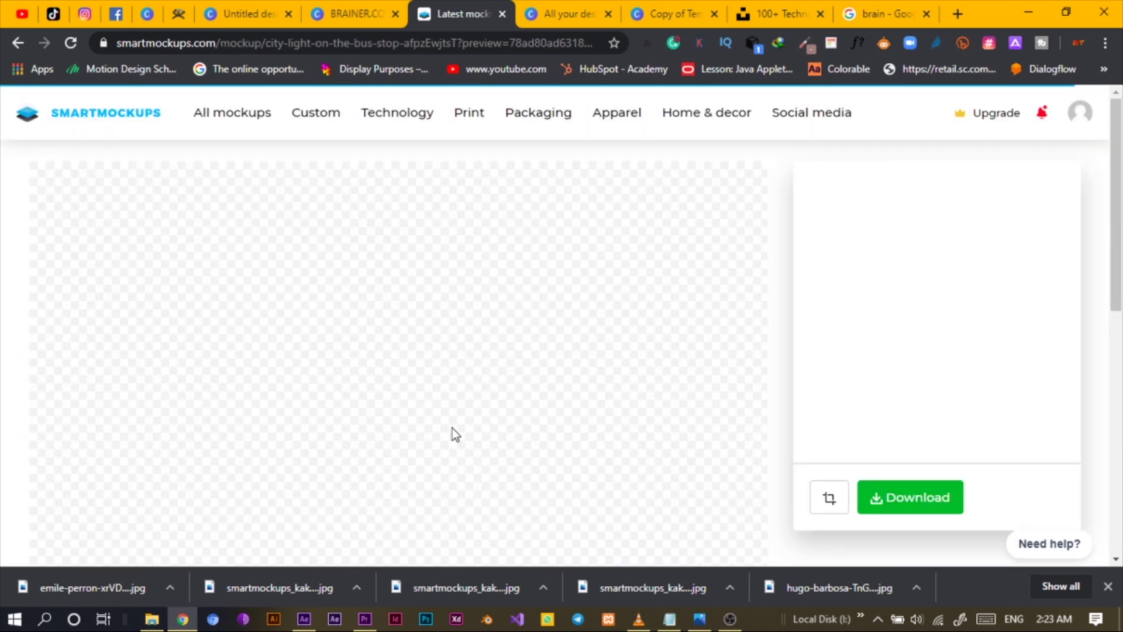
pyautogui.scroll(-2, 452, 426)
pyautogui.scroll(-5, 452, 426)
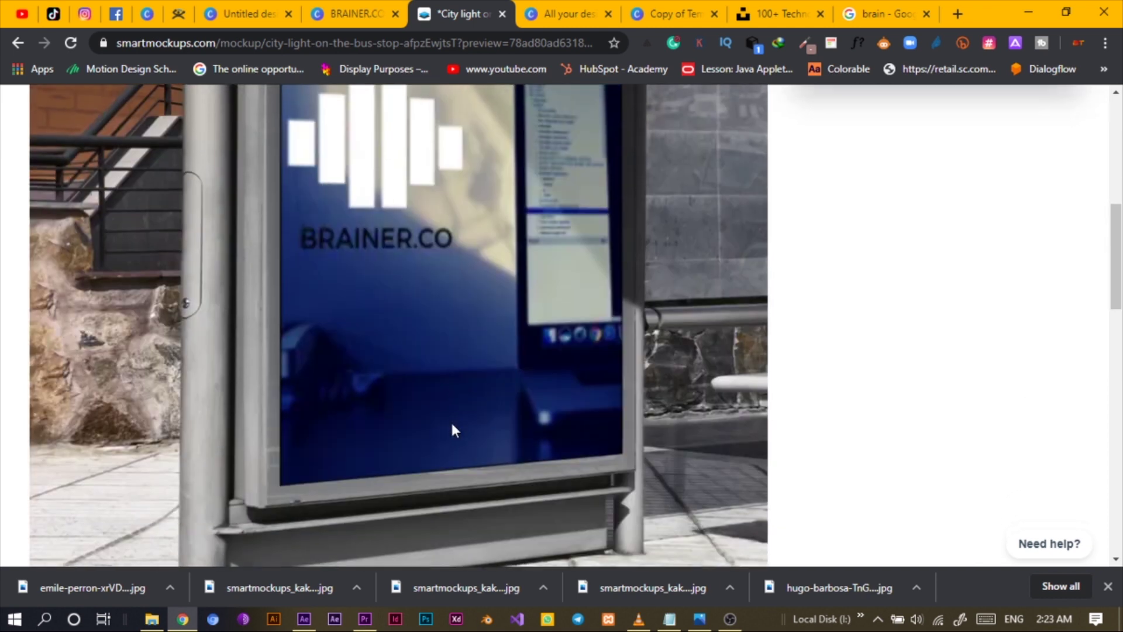
# Download the city light on the bus stop mockup with the BRAINER.CO logo from Smartmockups.
pyautogui.scroll(2, 454, 429)
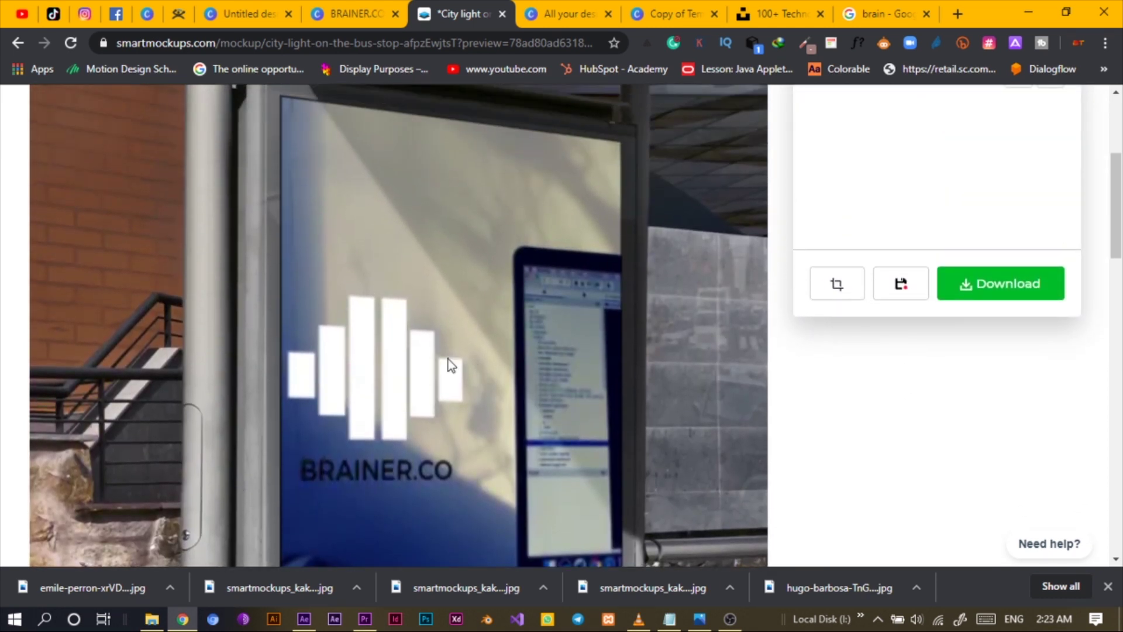
pyautogui.scroll(2, 396, 463)
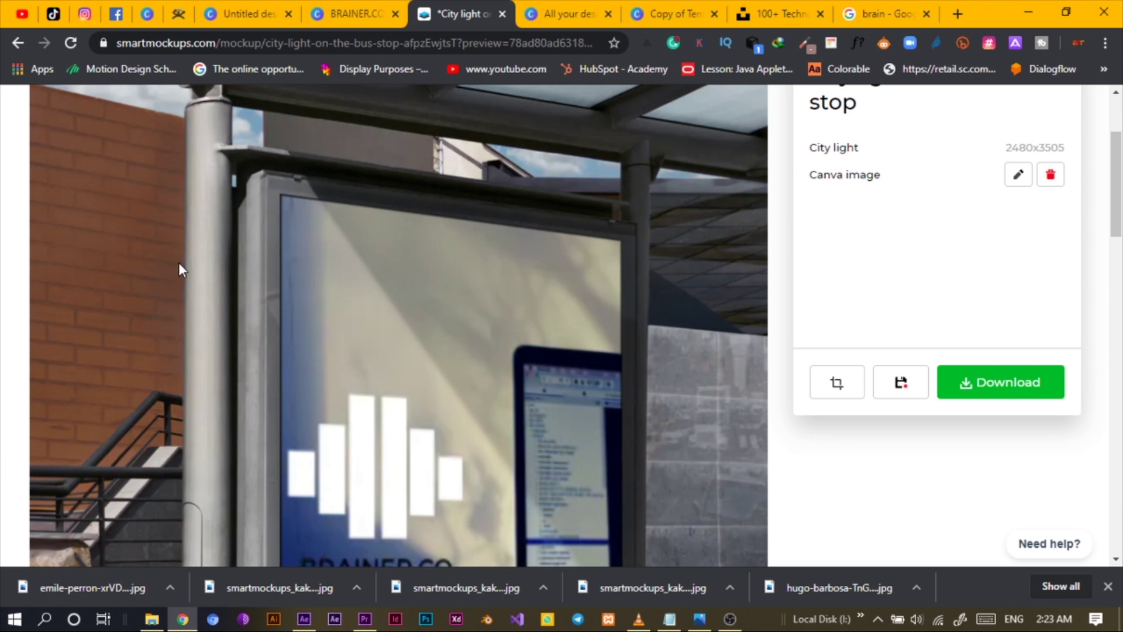
pyautogui.click(1004, 399)
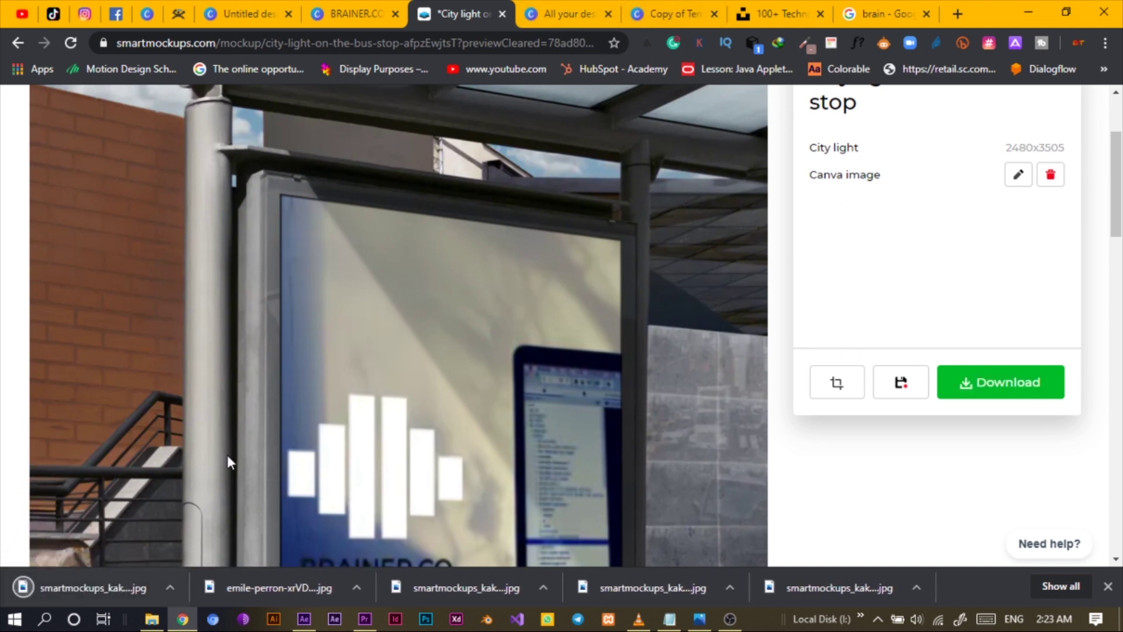
# Upload the downloaded bus stop mockup to the 1920 x 1080 px Canva design and replace the business card image with it.
pyautogui.click(563, 13)
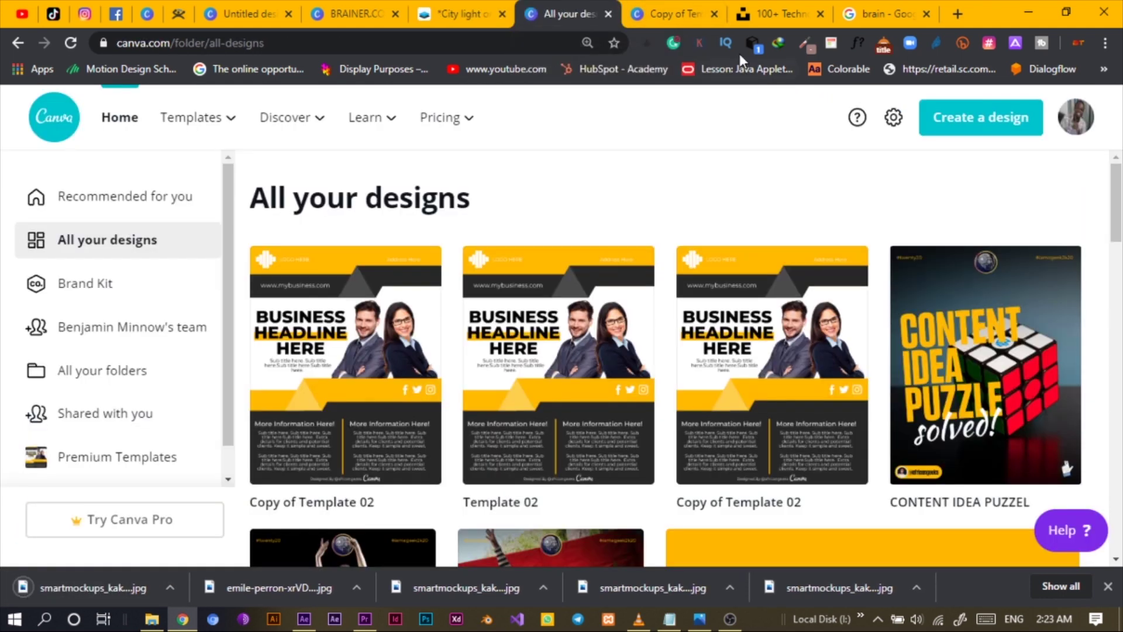
pyautogui.click(682, 14)
pyautogui.click(250, 5)
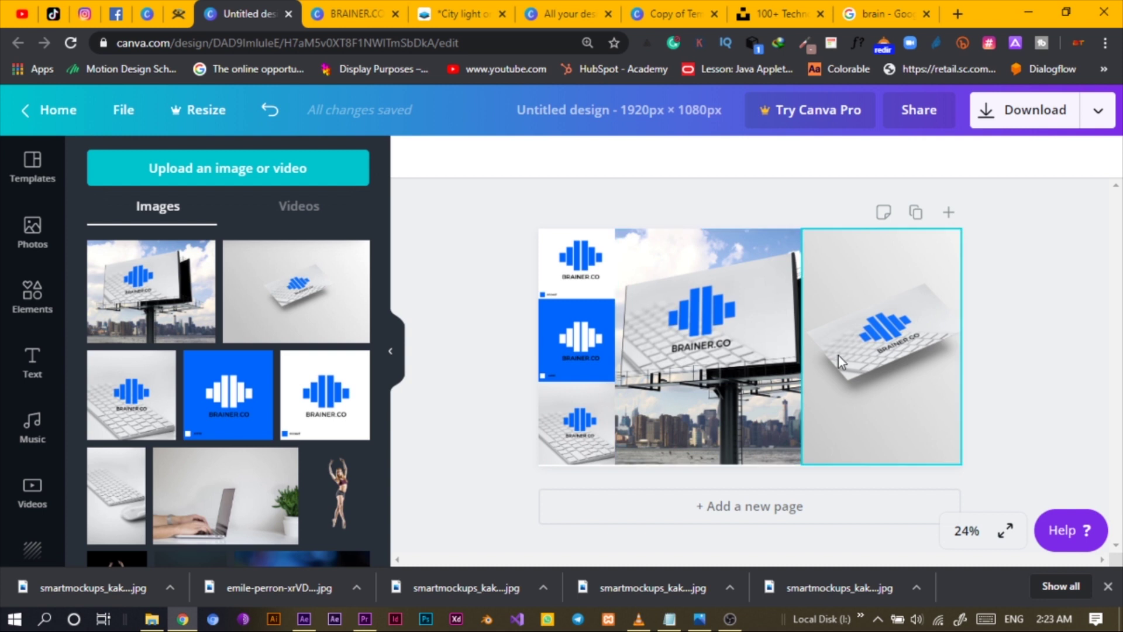
pyautogui.moveTo(48, 594); pyautogui.dragTo(222, 356)
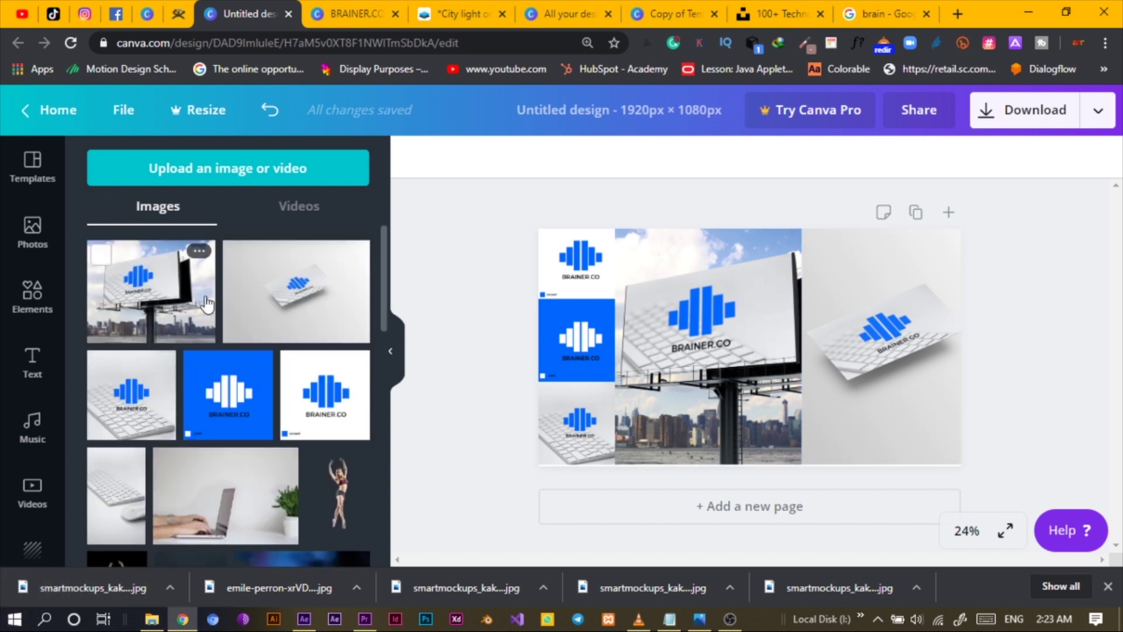
pyautogui.moveTo(123, 360); pyautogui.dragTo(840, 386)
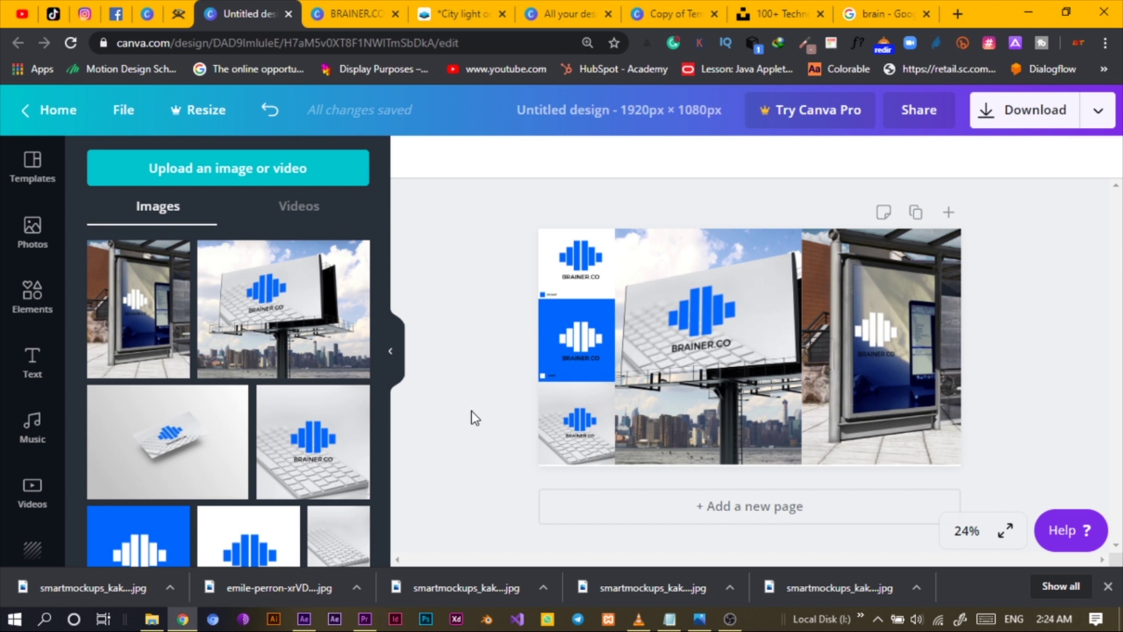
# Review the page overview of the BRAINER.CO logo design, and check the logo variations placed in the 1920 x 1080 px presentation.
pyautogui.click(591, 406)
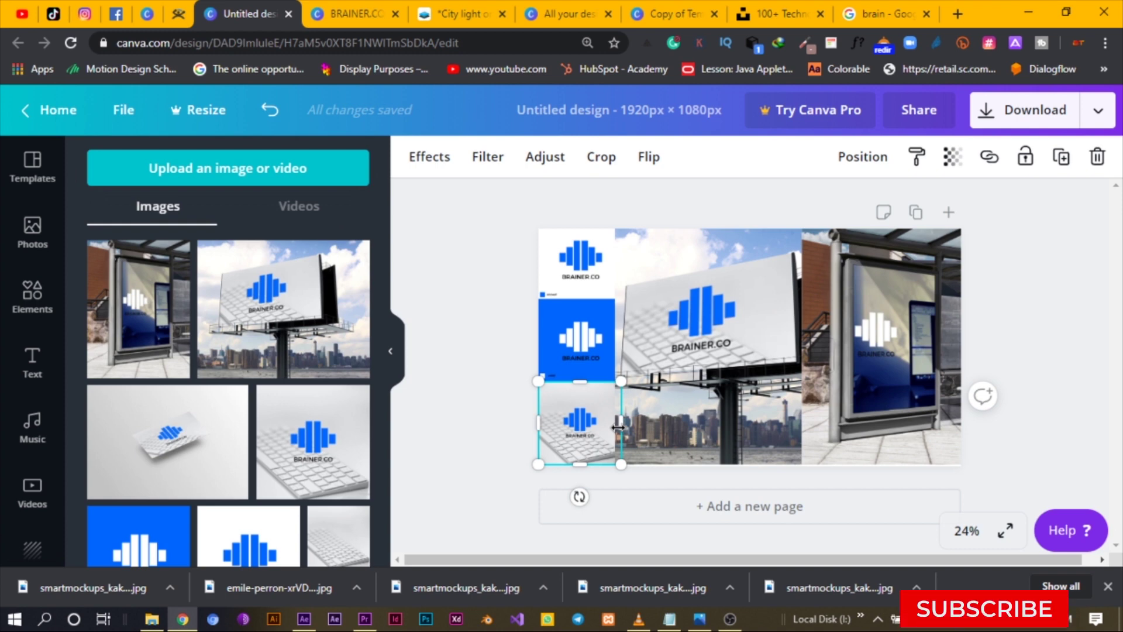
pyautogui.click(85, 13)
pyautogui.click(263, 12)
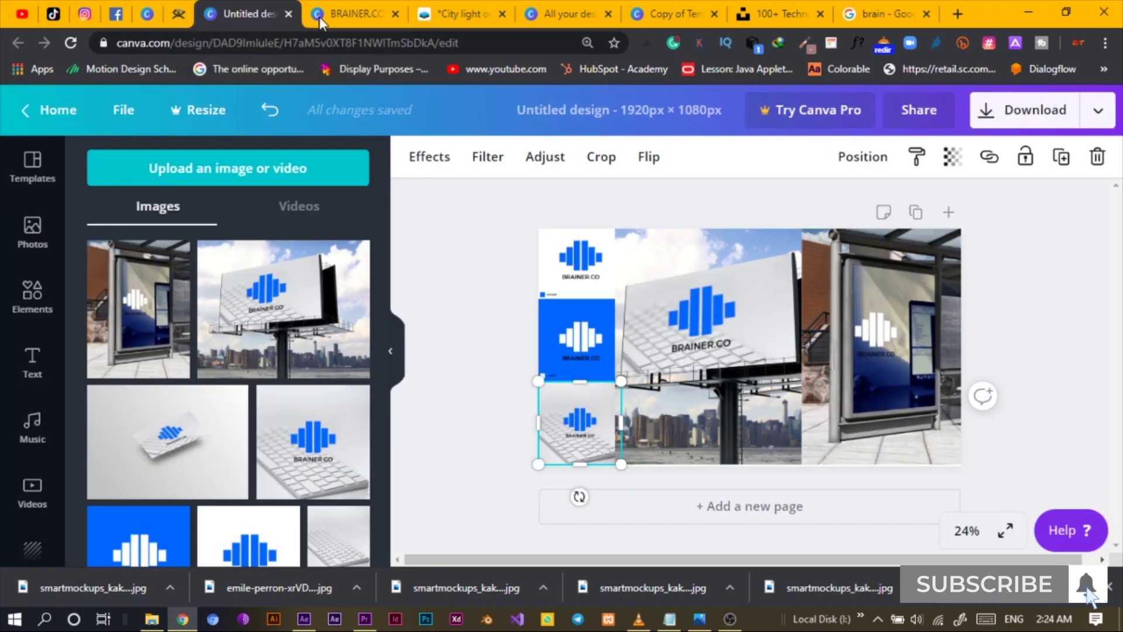
pyautogui.click(348, 15)
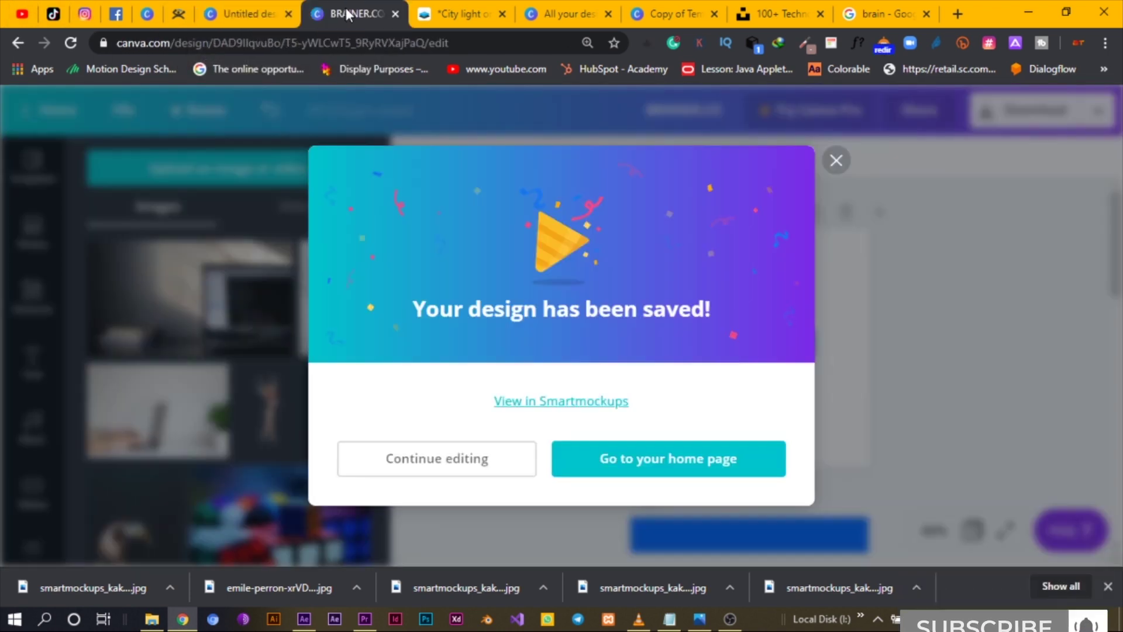
pyautogui.click(837, 160)
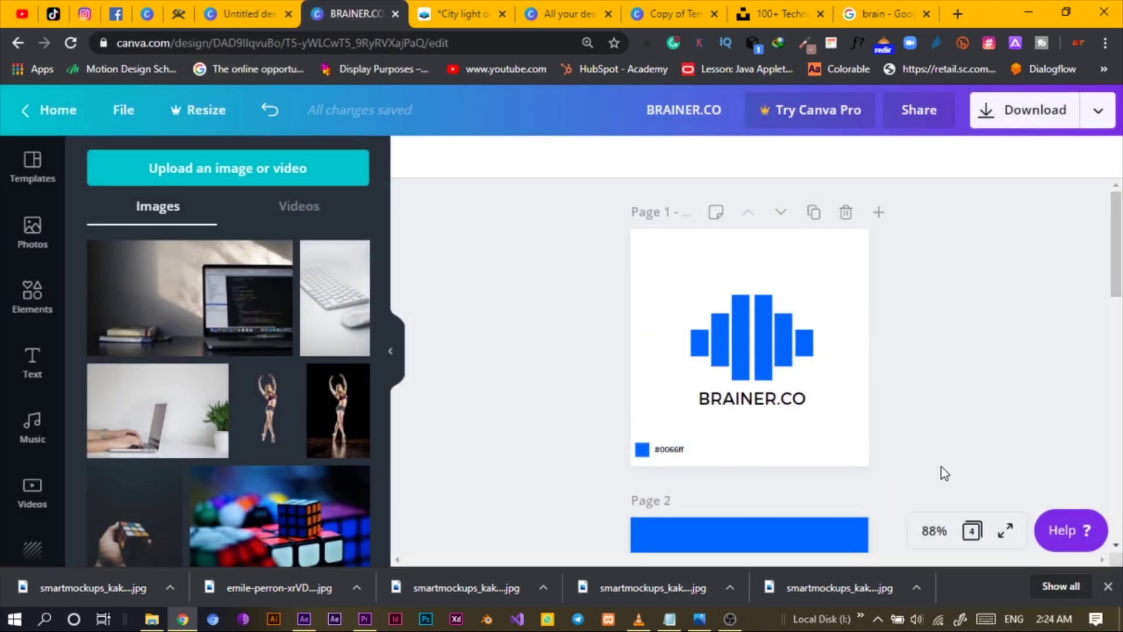
pyautogui.click(973, 530)
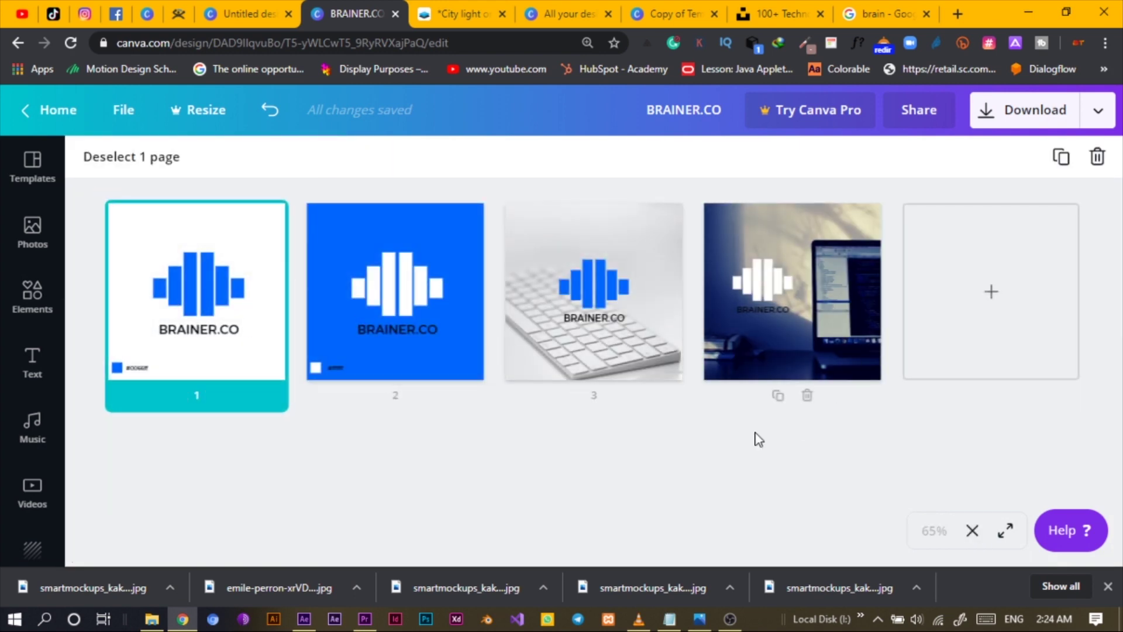
pyautogui.click(252, 13)
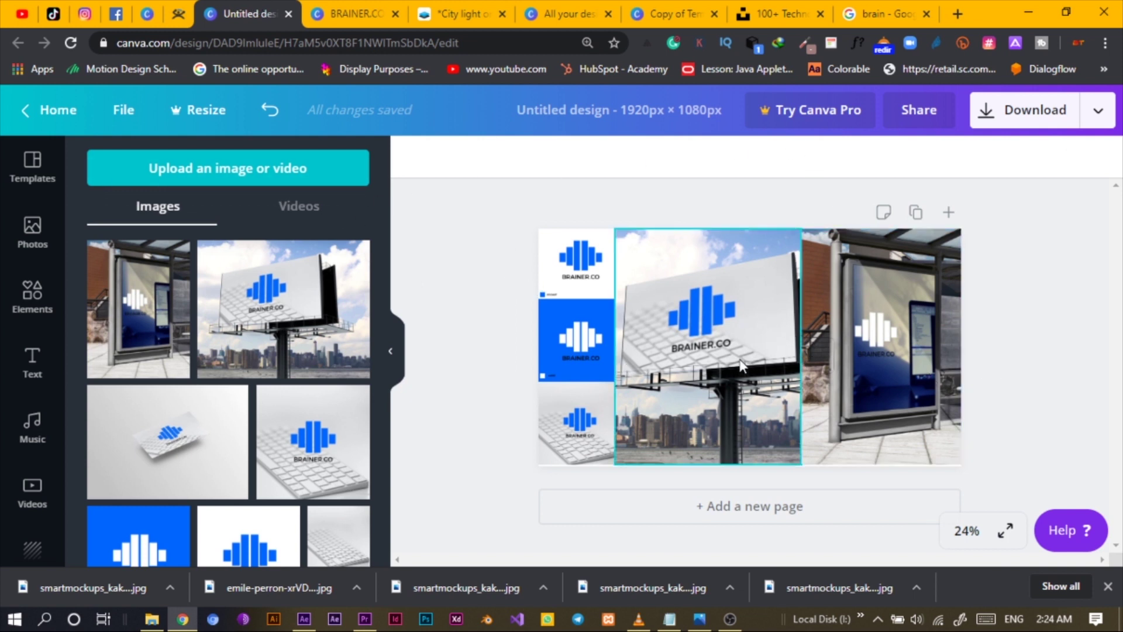
pyautogui.doubleClick(571, 355)
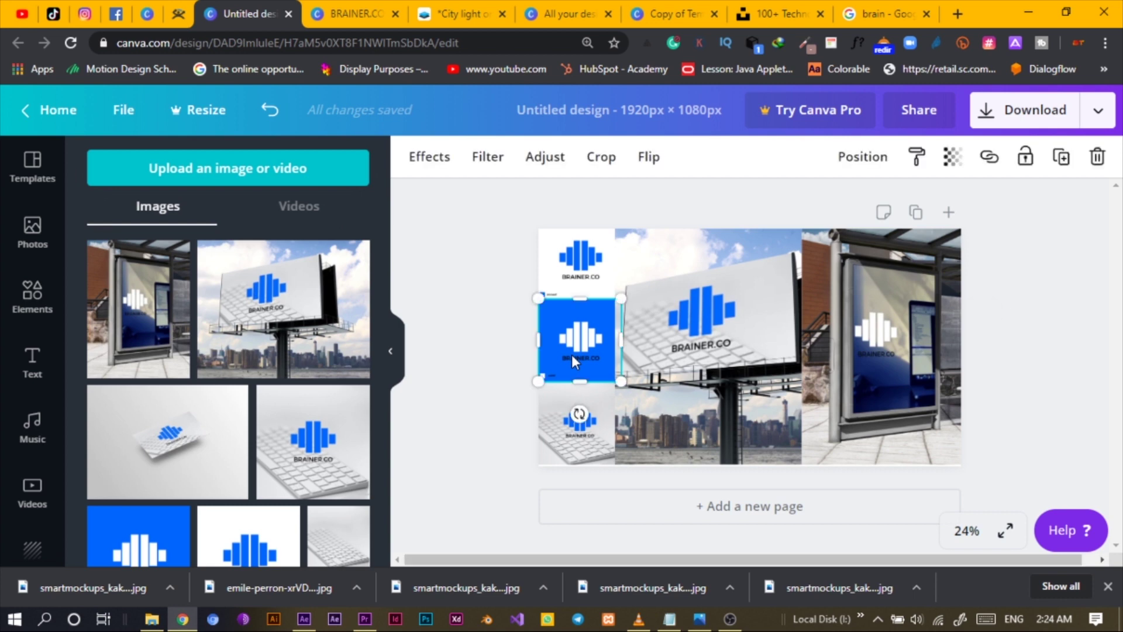
pyautogui.click(504, 352)
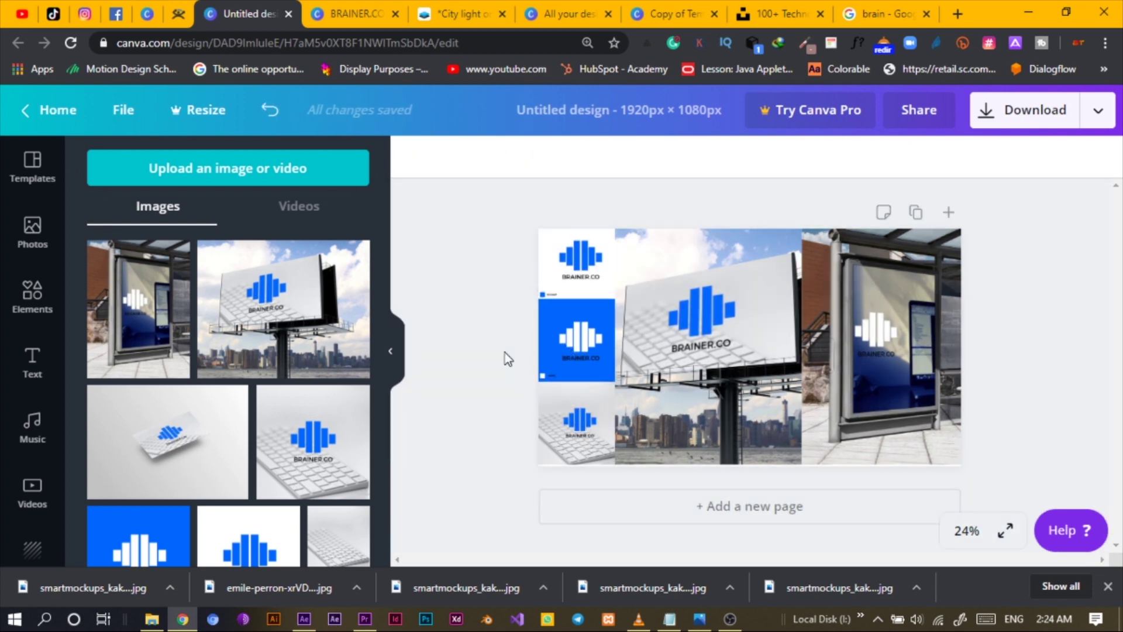